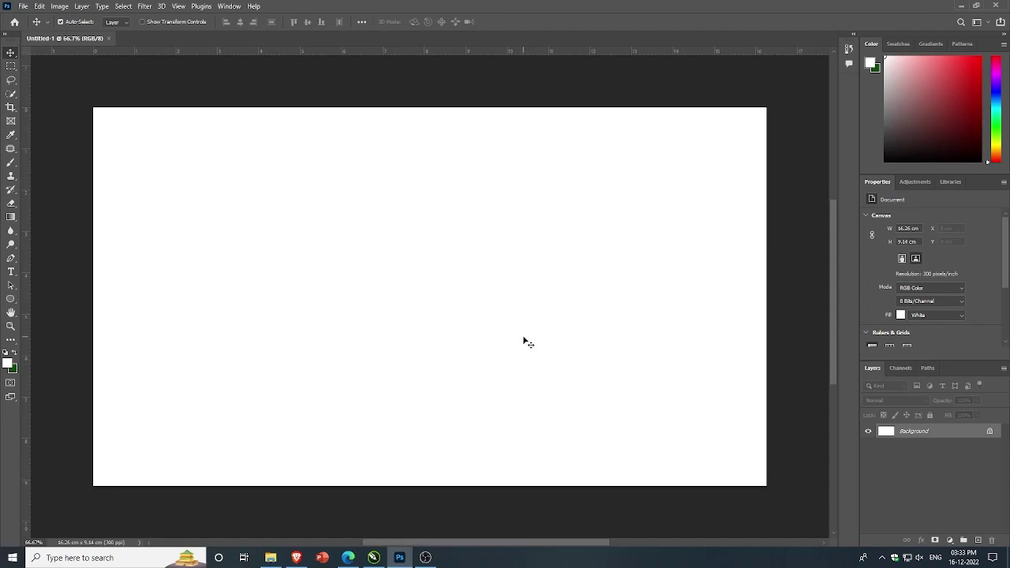
Step: Paste the pink-and-blue painted texture and commit it as Layer 1 above the white background
{"action": "key", "text": "ctrl+v"}
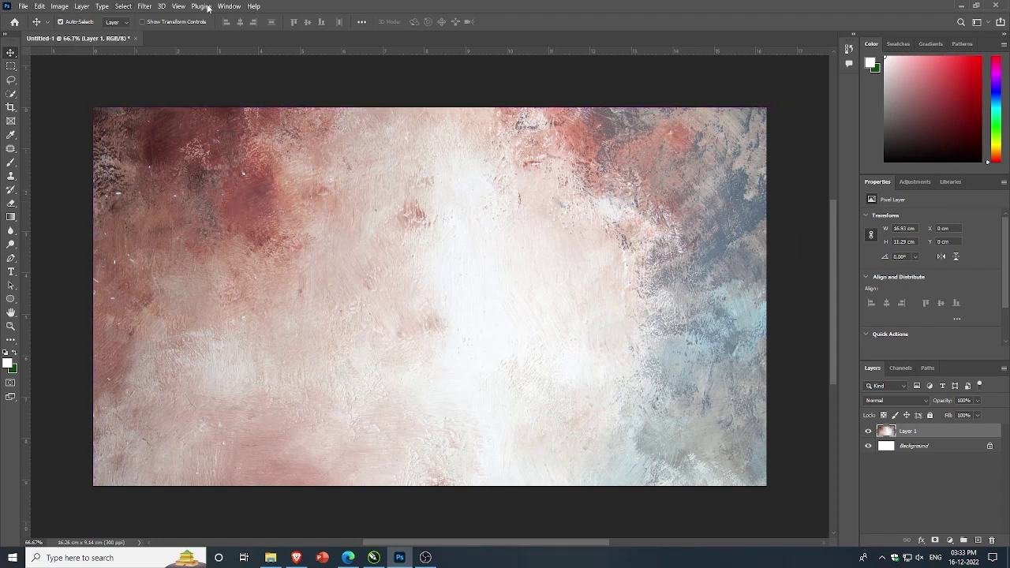
{"action": "key", "text": "ctrl+alt+a"}
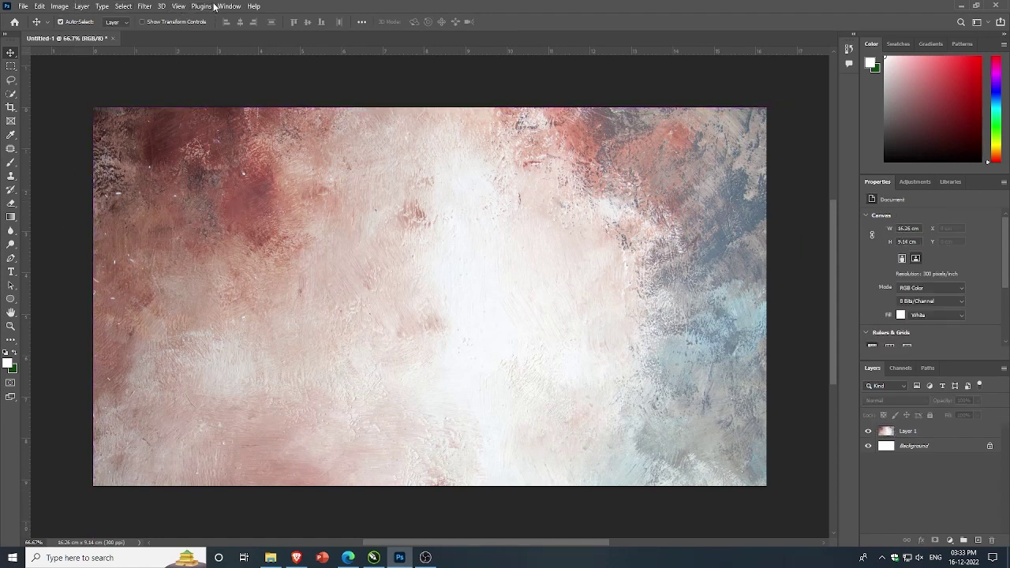
Step: Show the grid overlay from the View menu and select the Polygonal Lasso Tool
{"action": "left_click", "coordinate": [184, 7]}
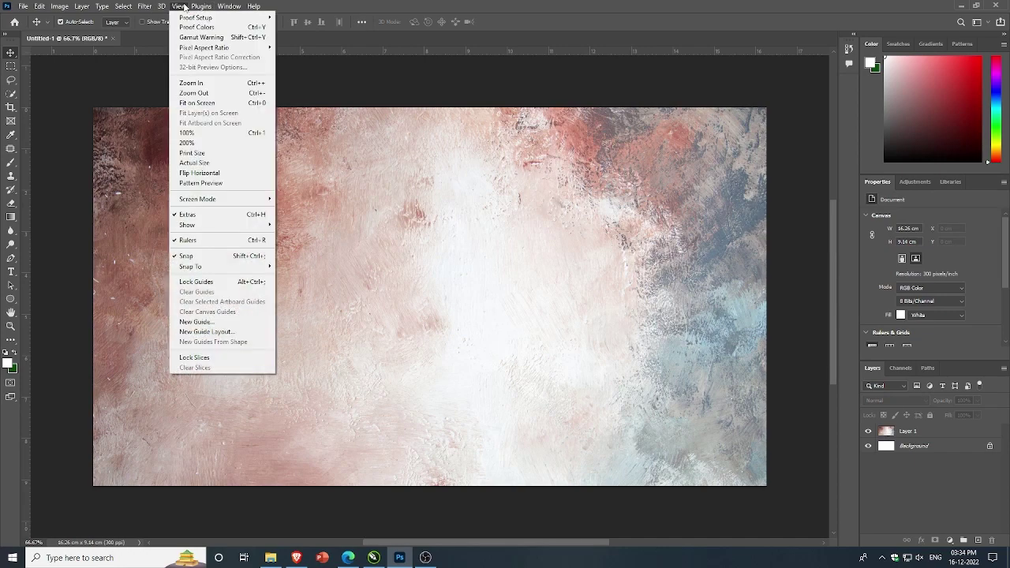
{"action": "left_click", "coordinate": [11, 80]}
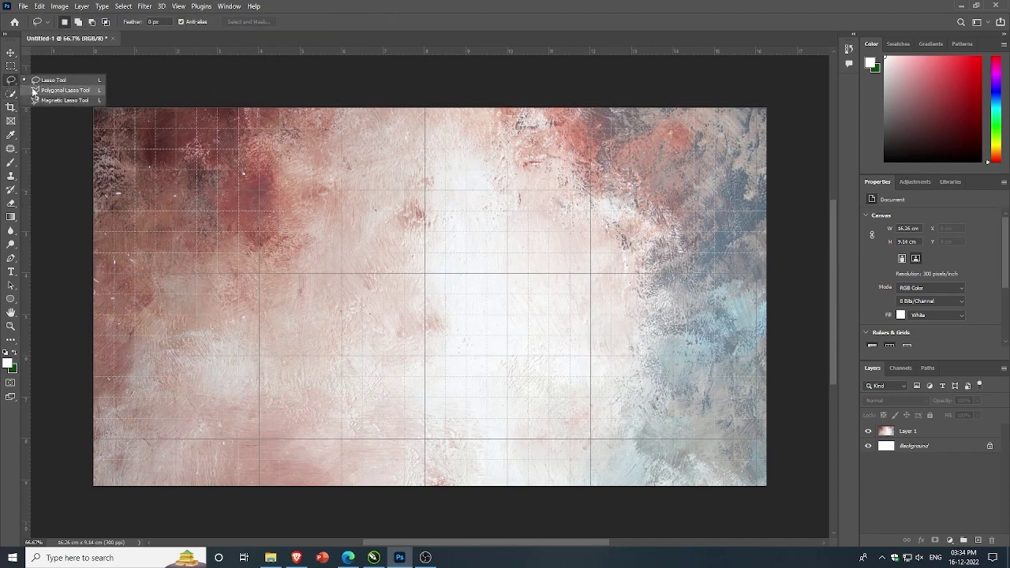
{"action": "left_click", "coordinate": [35, 91]}
Step: Zoom in on the canvas's top-left corner and float the side panels away from the edge
{"action": "scroll", "coordinate": [197, 124], "scroll_direction": "up", "scroll_amount": 2}
{"action": "scroll", "coordinate": [205, 142], "scroll_direction": "up", "scroll_amount": 2}
{"action": "scroll", "coordinate": [228, 181], "scroll_direction": "up", "scroll_amount": 2}
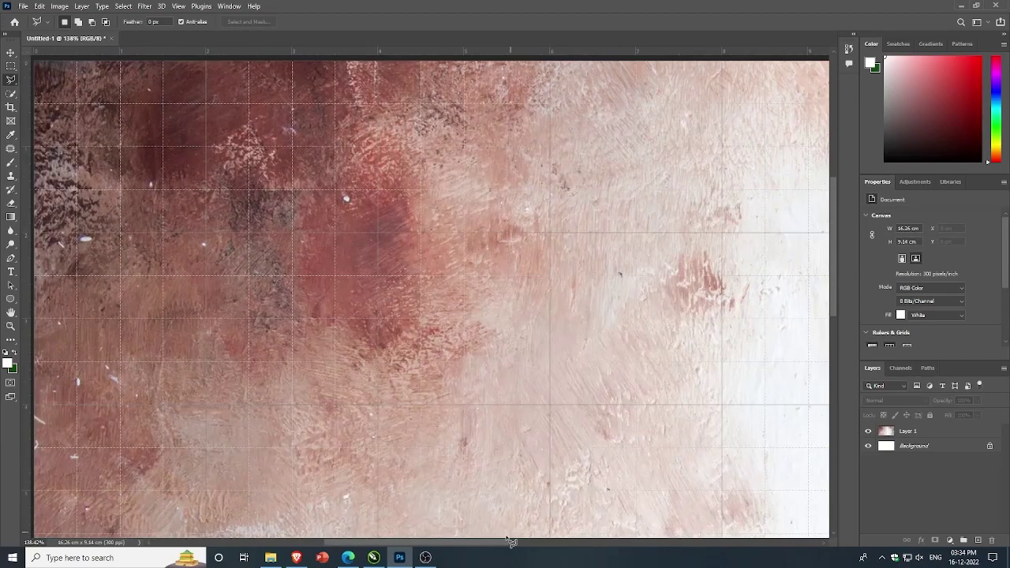
{"action": "scroll", "coordinate": [500, 198], "scroll_direction": "down", "scroll_amount": 1}
{"action": "scroll", "coordinate": [438, 203], "scroll_direction": "down", "scroll_amount": 1}
{"action": "scroll", "coordinate": [442, 171], "scroll_direction": "up", "scroll_amount": 1}
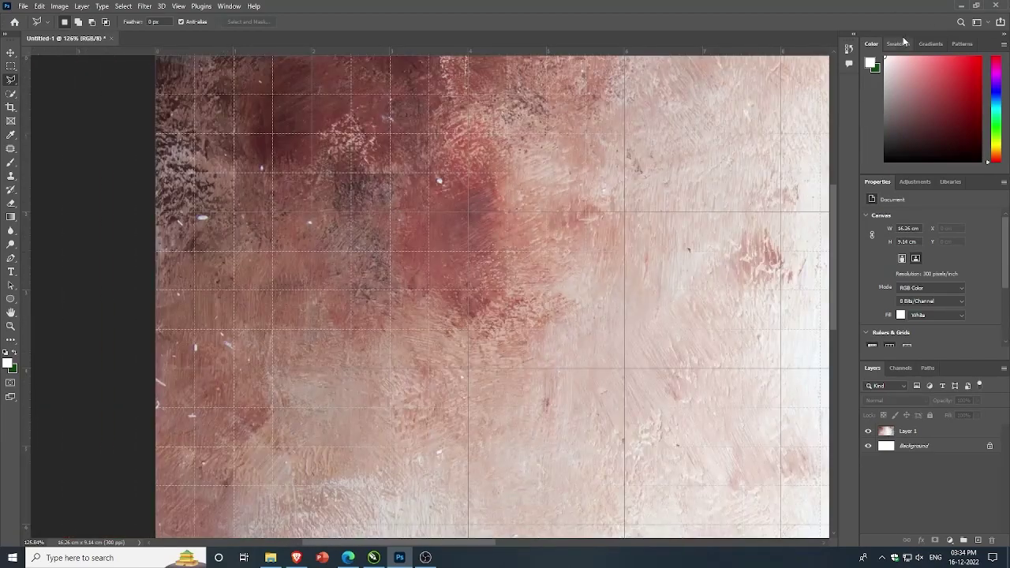
{"action": "left_click_drag", "start_coordinate": [905, 41], "coordinate": [879, 45]}
{"action": "scroll", "coordinate": [336, 234], "scroll_direction": "down", "scroll_amount": 1}
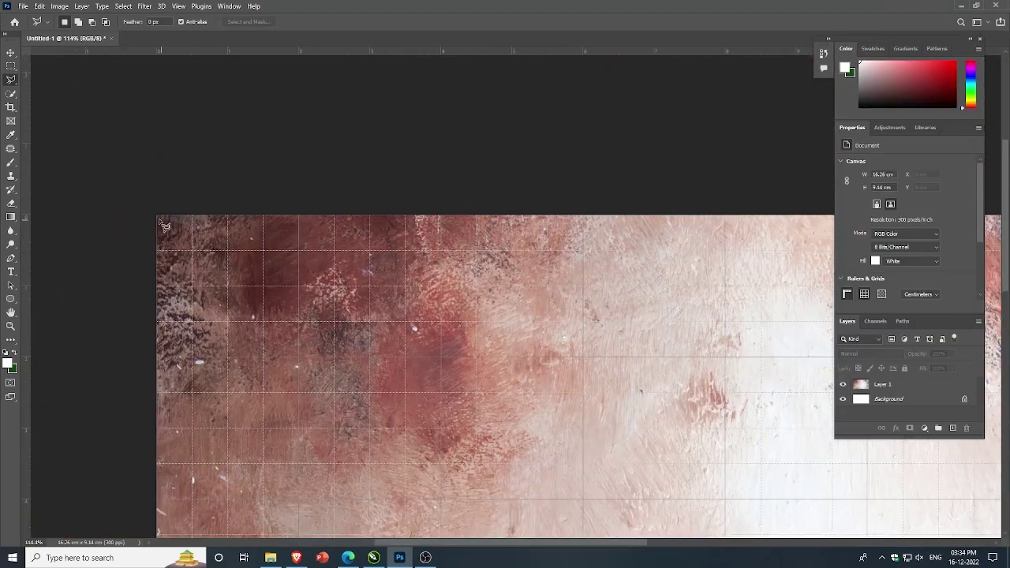
Step: Outline the top-left corner triangle and flatten it with Filter > Blur > Average
{"action": "left_click", "coordinate": [157, 216]}
{"action": "left_click", "coordinate": [227, 286]}
{"action": "left_click", "coordinate": [234, 218]}
{"action": "left_click", "coordinate": [158, 217]}
{"action": "left_click", "coordinate": [145, 6]}
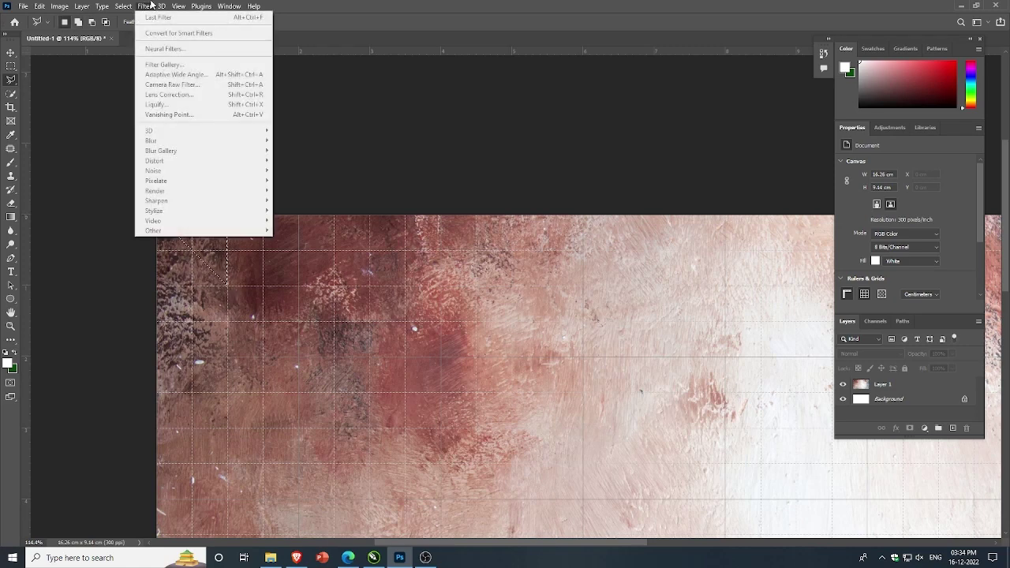
{"action": "left_click", "coordinate": [149, 5]}
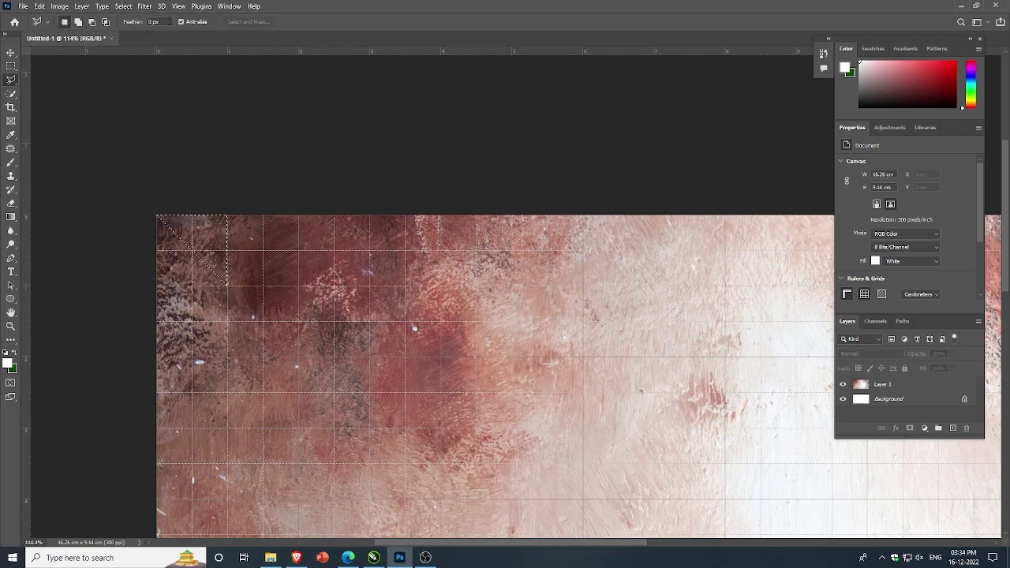
{"action": "left_click", "coordinate": [149, 6]}
{"action": "left_click", "coordinate": [298, 140]}
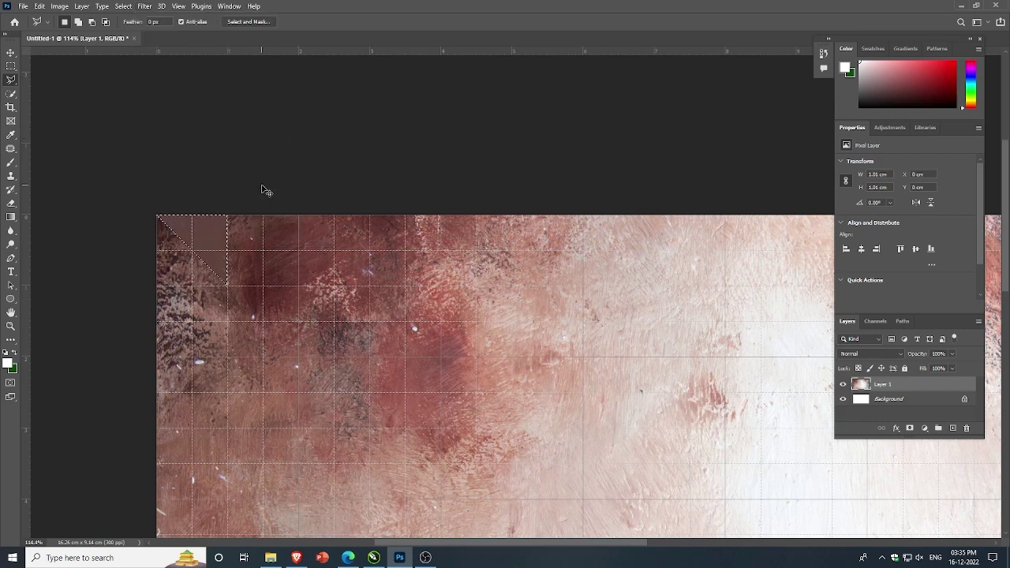
Step: Average the next triangles along the top row, repeating the filter with Ctrl+F and deselecting
{"action": "left_click", "coordinate": [227, 286]}
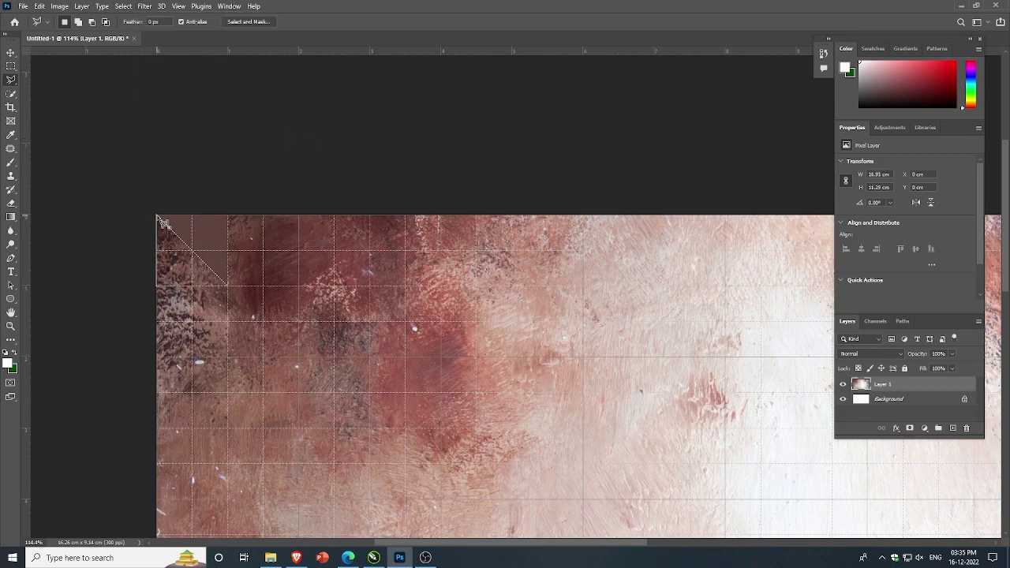
{"action": "left_click", "coordinate": [160, 220]}
{"action": "left_click", "coordinate": [144, 5]}
{"action": "left_click", "coordinate": [192, 21]}
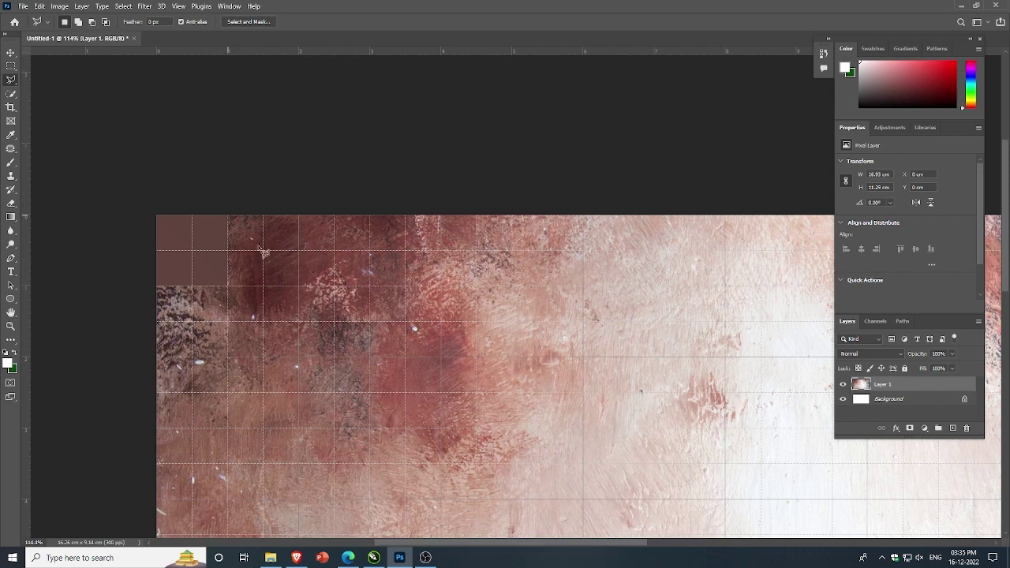
{"action": "left_click", "coordinate": [228, 216]}
{"action": "left_click", "coordinate": [298, 285]}
{"action": "left_click", "coordinate": [229, 286]}
{"action": "left_click", "coordinate": [228, 215]}
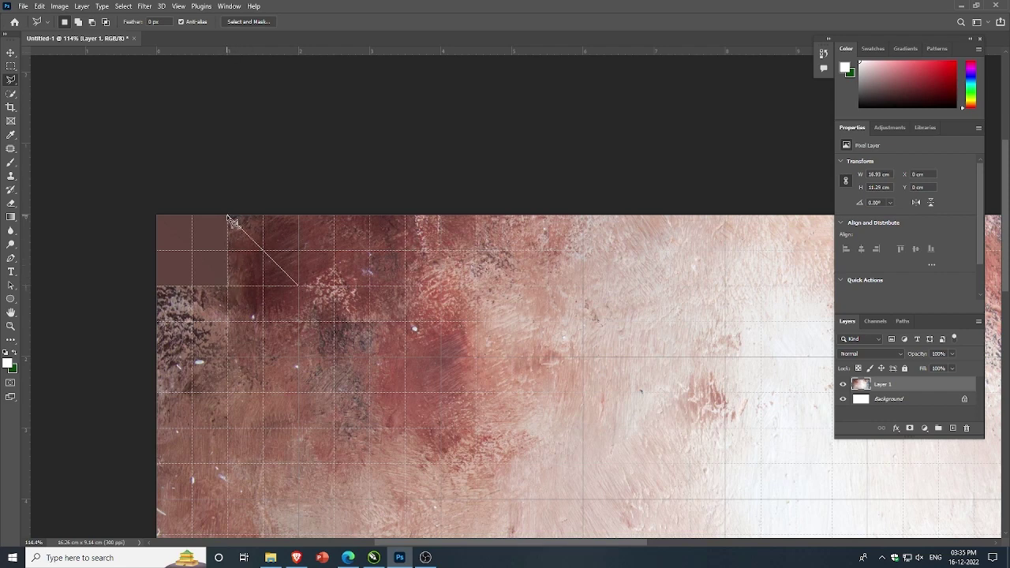
{"action": "key", "text": "ctrl+f"}
{"action": "key", "text": "ctrl+d"}
Step: Average the upper-right triangle of the second square and begin a triangle down the left edge
{"action": "left_click", "coordinate": [229, 215]}
{"action": "left_click", "coordinate": [298, 286]}
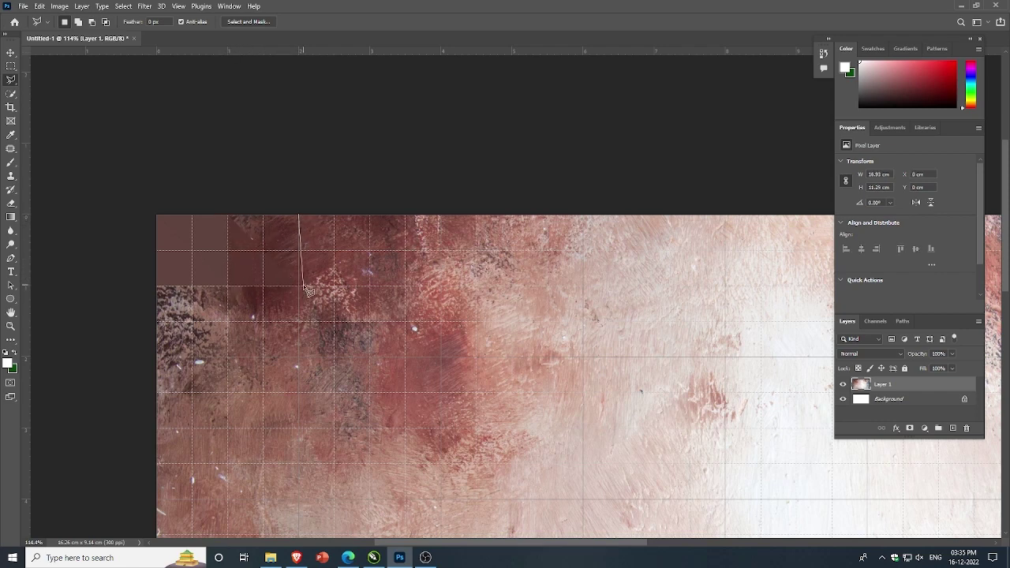
{"action": "left_click", "coordinate": [298, 216]}
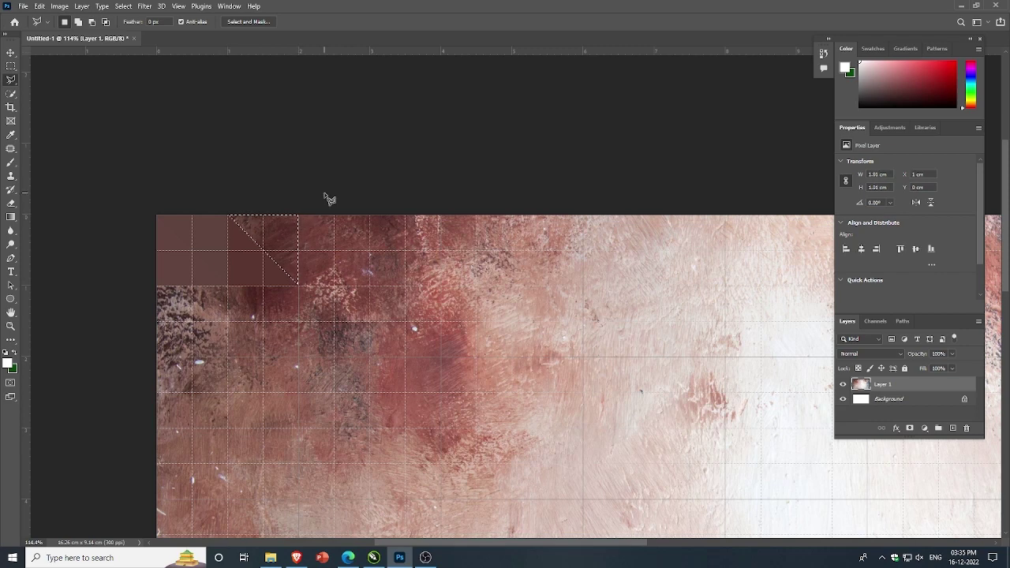
{"action": "key", "text": "ctrl+f"}
{"action": "key", "text": "ctrl+d"}
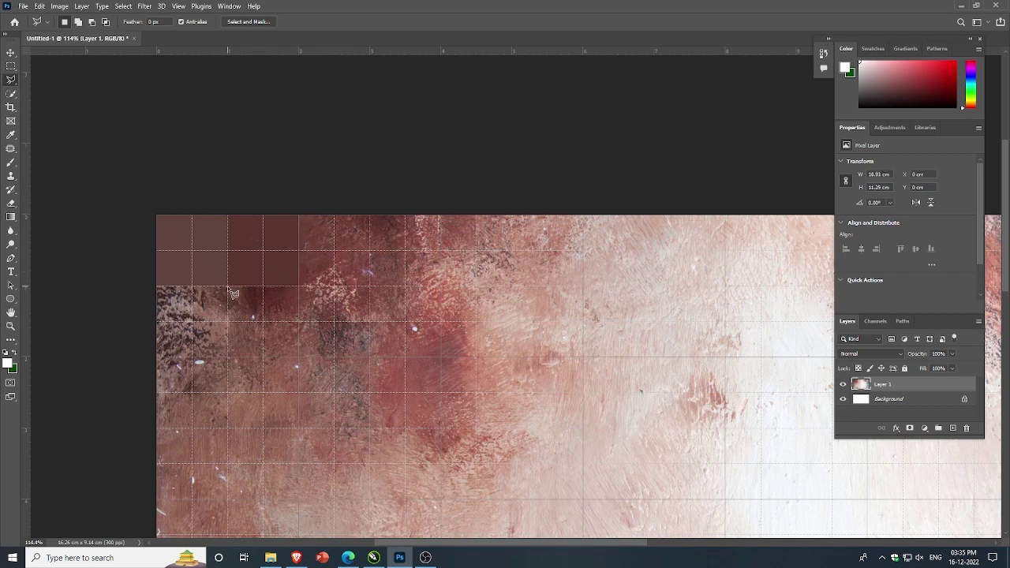
{"action": "left_click", "coordinate": [228, 286]}
{"action": "left_click", "coordinate": [157, 356]}
Step: Flatten both triangles of the second-row left-edge square to their average colour
{"action": "left_click", "coordinate": [160, 288]}
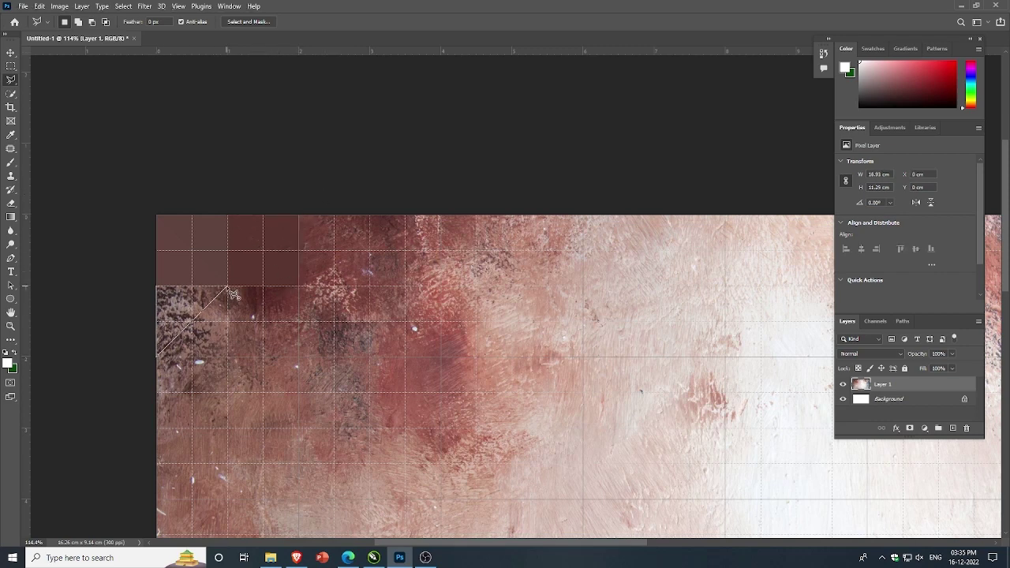
{"action": "key", "text": "ctrl+f"}
{"action": "key", "text": "ctrl+d"}
{"action": "left_click", "coordinate": [228, 286]}
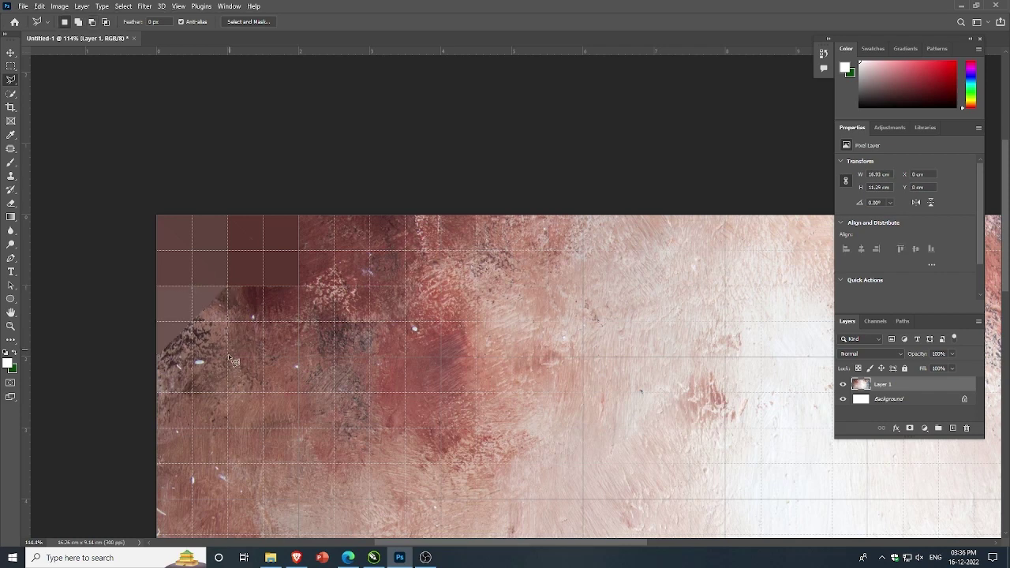
{"action": "left_click", "coordinate": [228, 355]}
{"action": "left_click", "coordinate": [157, 356]}
{"action": "left_click", "coordinate": [228, 286]}
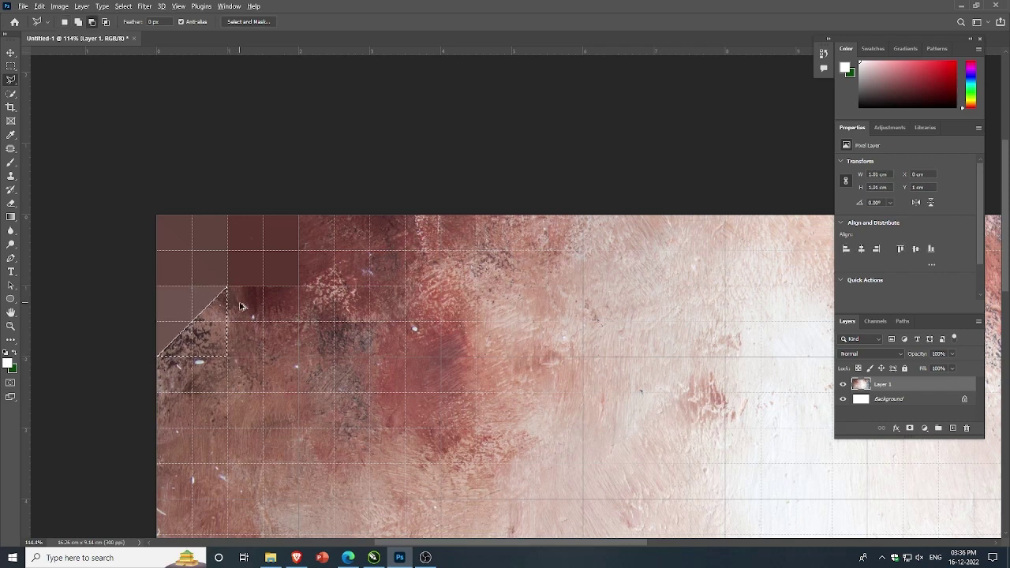
{"action": "key", "text": "ctrl+f"}
{"action": "key", "text": "ctrl+d"}
Step: Average both triangles of the second-row, second-column square, dismissing a no-pixels-selected warning
{"action": "left_click", "coordinate": [228, 287]}
{"action": "left_click", "coordinate": [297, 356]}
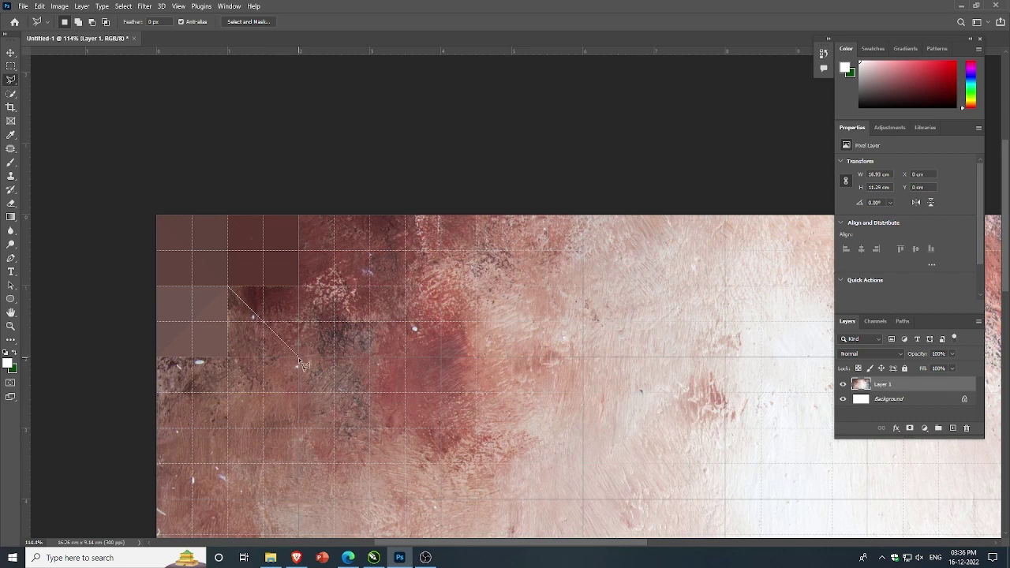
{"action": "left_click", "coordinate": [228, 356]}
{"action": "left_click", "coordinate": [229, 287]}
{"action": "key", "text": "ctrl+f"}
{"action": "key", "text": "ctrl+d"}
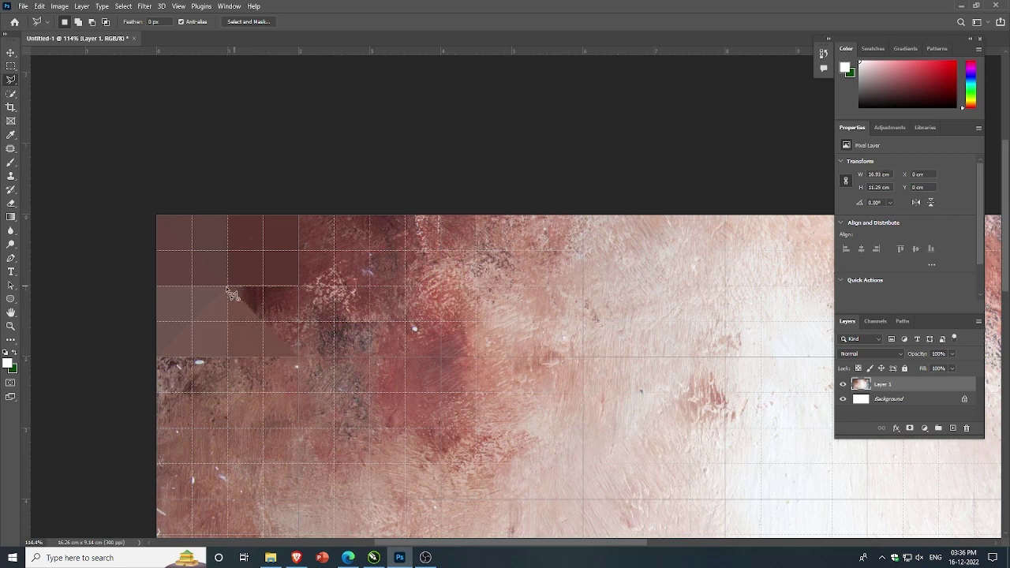
{"action": "double_click", "coordinate": [228, 287]}
{"action": "key", "text": "Return"}
{"action": "left_click", "coordinate": [298, 356]}
{"action": "left_click", "coordinate": [228, 286]}
{"action": "left_click", "coordinate": [299, 287]}
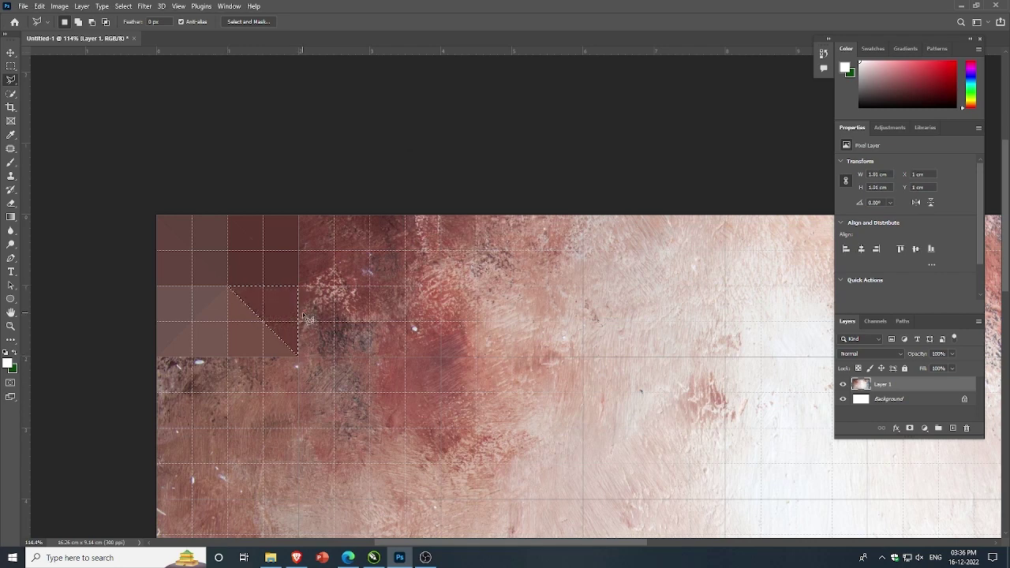
{"action": "key", "text": "ctrl+f"}
{"action": "key", "text": "ctrl+d"}
Step: Outline the two triangles of the third-row left-edge square
{"action": "left_click", "coordinate": [227, 357]}
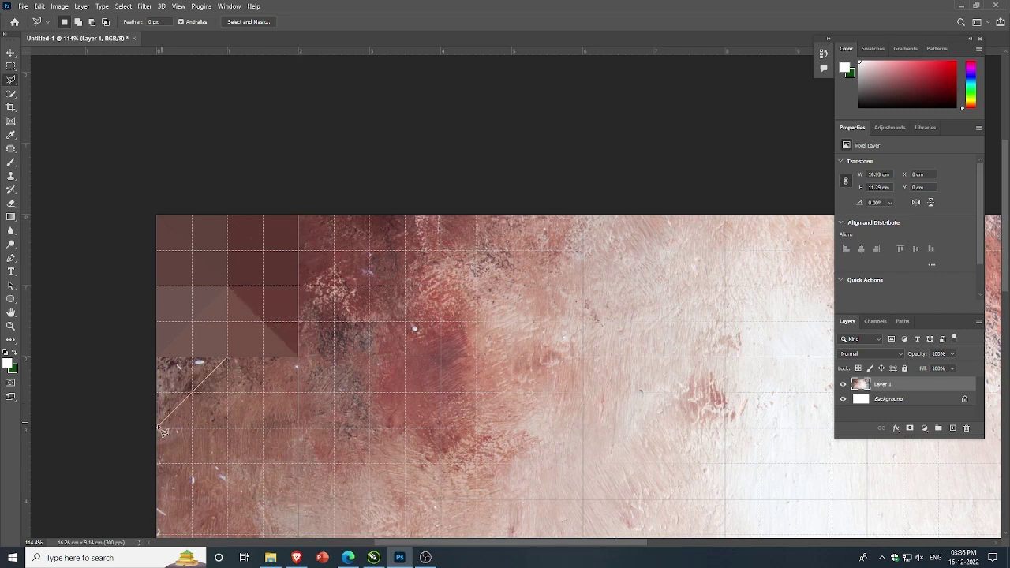
{"action": "left_click", "coordinate": [158, 430]}
{"action": "left_click", "coordinate": [157, 358]}
{"action": "left_click", "coordinate": [227, 357]}
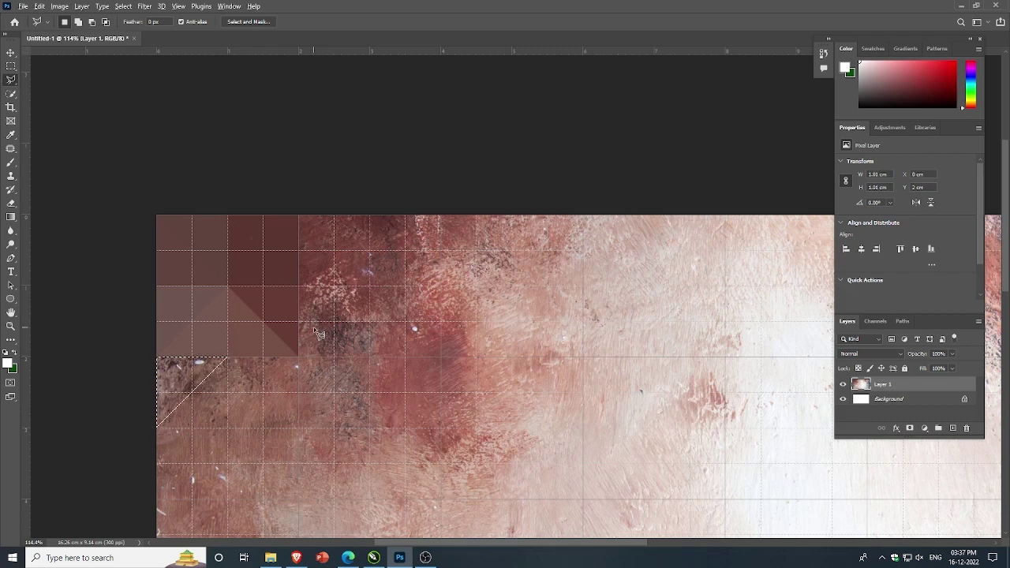
{"action": "left_click", "coordinate": [157, 428]}
{"action": "left_click", "coordinate": [227, 428]}
{"action": "left_click", "coordinate": [229, 359]}
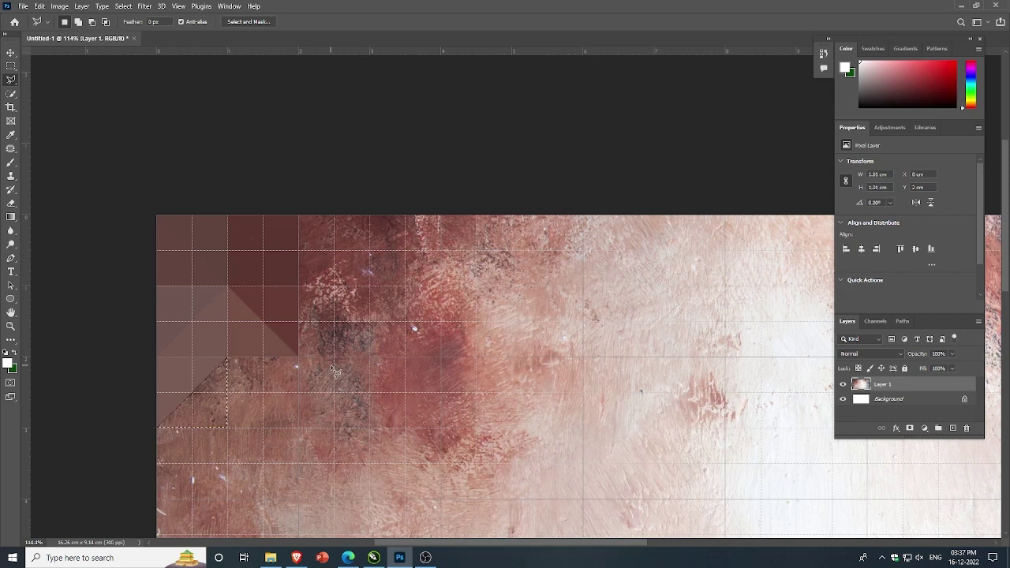
Step: Select and fill the triangles of the neighbouring third-row square
{"action": "left_click", "coordinate": [229, 360]}
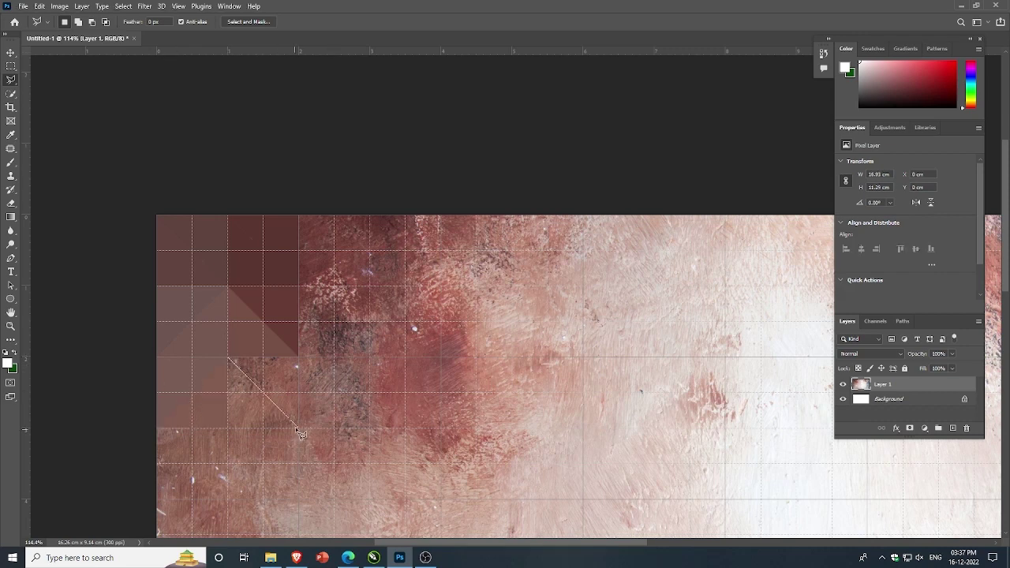
{"action": "left_click", "coordinate": [298, 429]}
{"action": "left_click", "coordinate": [227, 428]}
{"action": "left_click", "coordinate": [229, 359]}
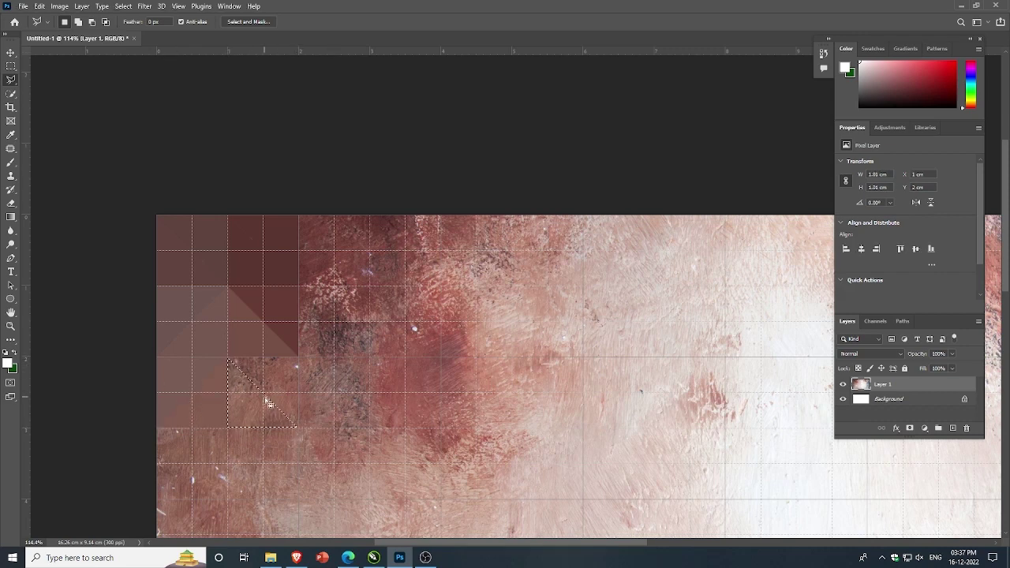
{"action": "key", "text": "ctrl+d"}
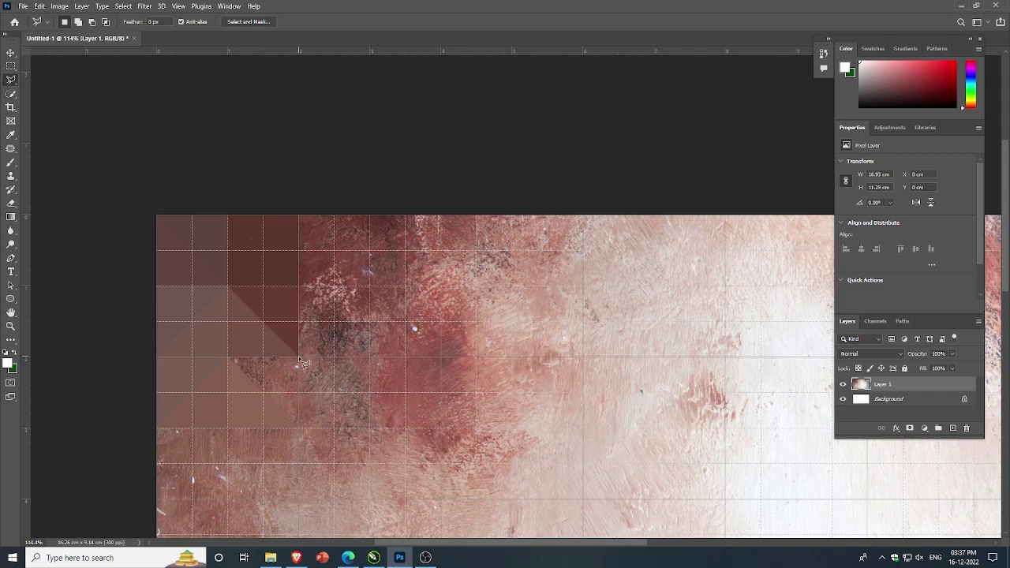
{"action": "left_click", "coordinate": [298, 363]}
{"action": "left_click", "coordinate": [298, 427]}
{"action": "left_click", "coordinate": [230, 360]}
{"action": "left_click", "coordinate": [299, 361]}
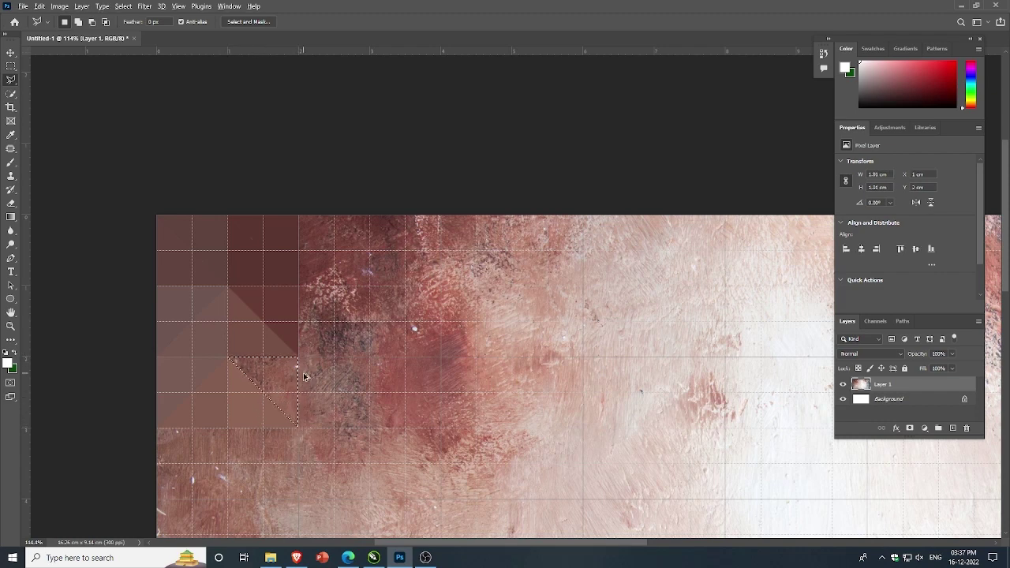
Step: Fill a reddish triangle in the third-column top square with Alt+Backspace
{"action": "scroll", "coordinate": [270, 222], "scroll_direction": "down", "scroll_amount": 2}
{"action": "scroll", "coordinate": [233, 410], "scroll_direction": "up", "scroll_amount": 2}
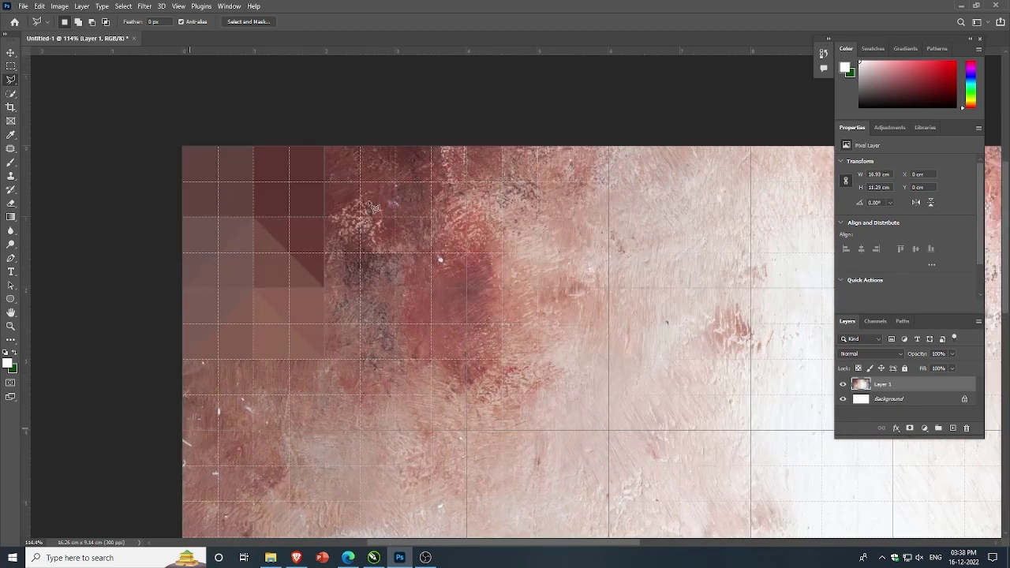
{"action": "left_click", "coordinate": [324, 147]}
{"action": "left_click", "coordinate": [325, 147]}
{"action": "left_click", "coordinate": [325, 146]}
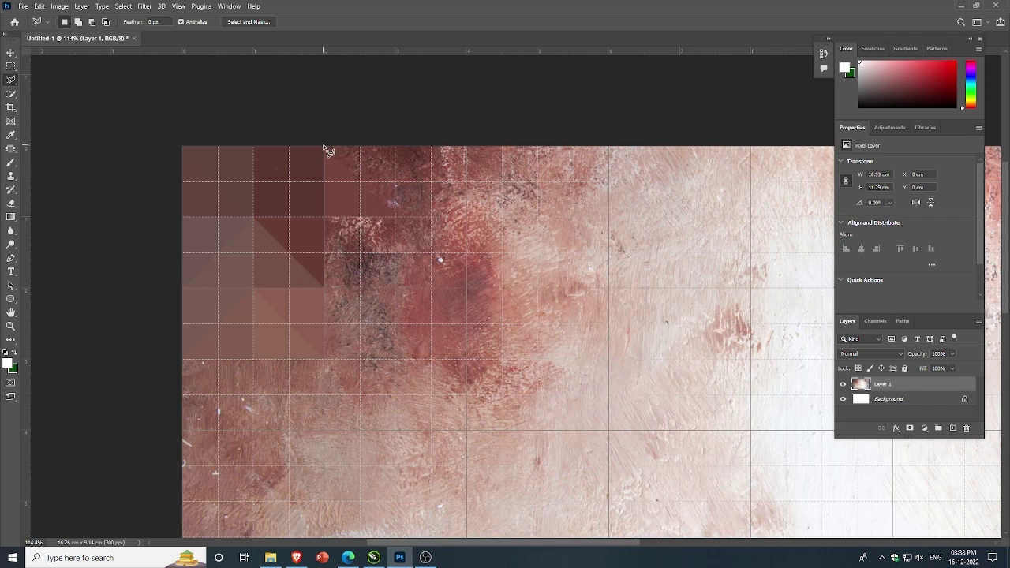
{"action": "left_click", "coordinate": [395, 147]}
{"action": "left_click", "coordinate": [395, 213]}
{"action": "left_click", "coordinate": [325, 147]}
{"action": "key", "text": "alt+BackSpace"}
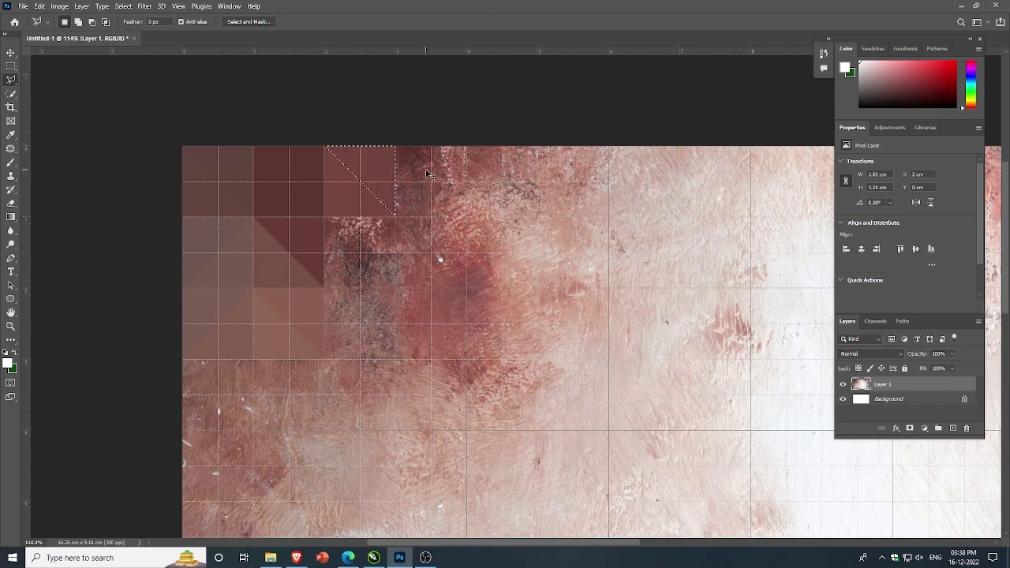
Step: Fill both triangles of the third-column, second-row square with flat reddish-brown
{"action": "left_click", "coordinate": [324, 217]}
{"action": "left_click", "coordinate": [394, 287]}
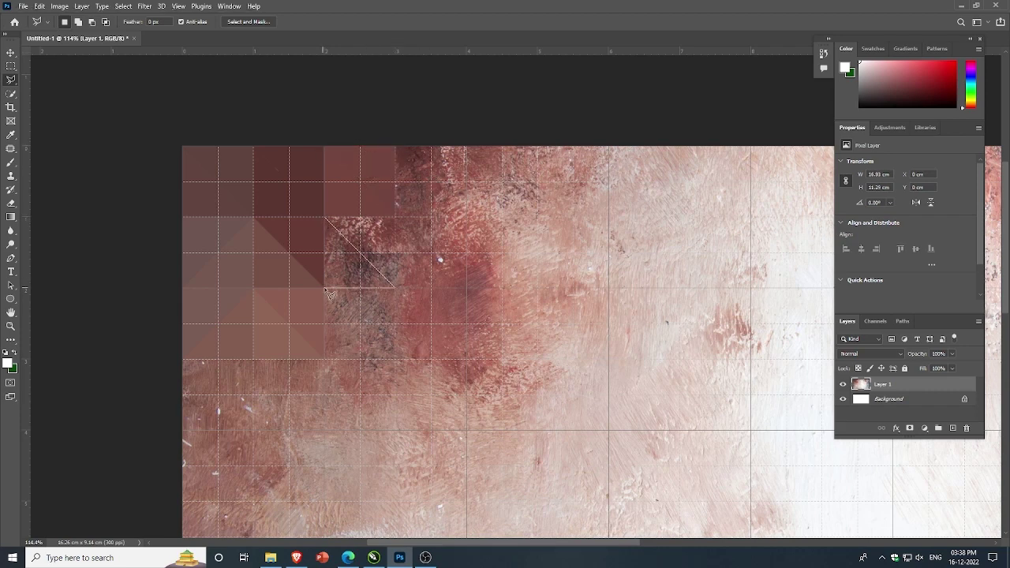
{"action": "left_click", "coordinate": [325, 287]}
{"action": "left_click", "coordinate": [324, 217]}
{"action": "key", "text": "alt+BackSpace"}
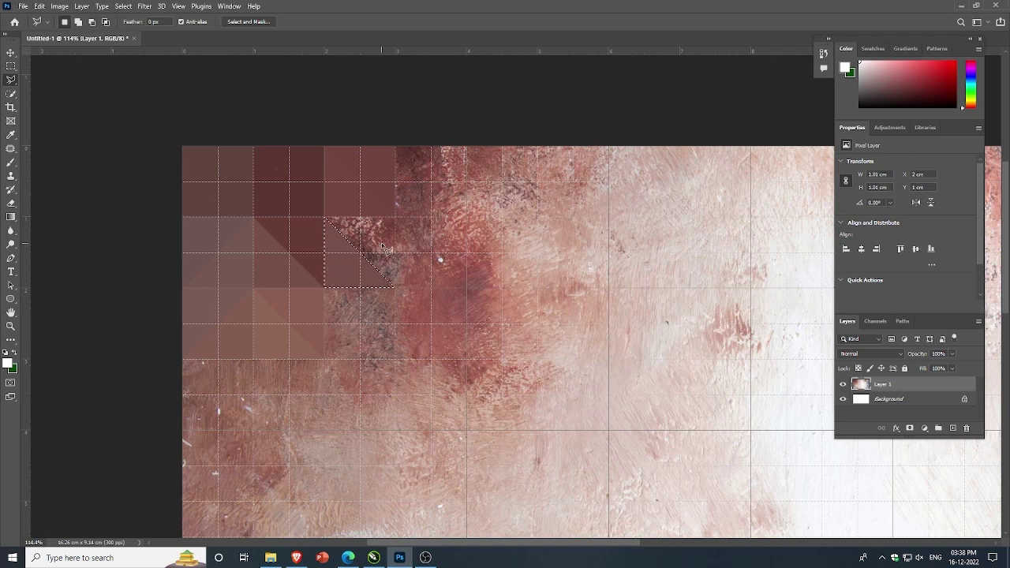
{"action": "key", "text": "ctrl+d"}
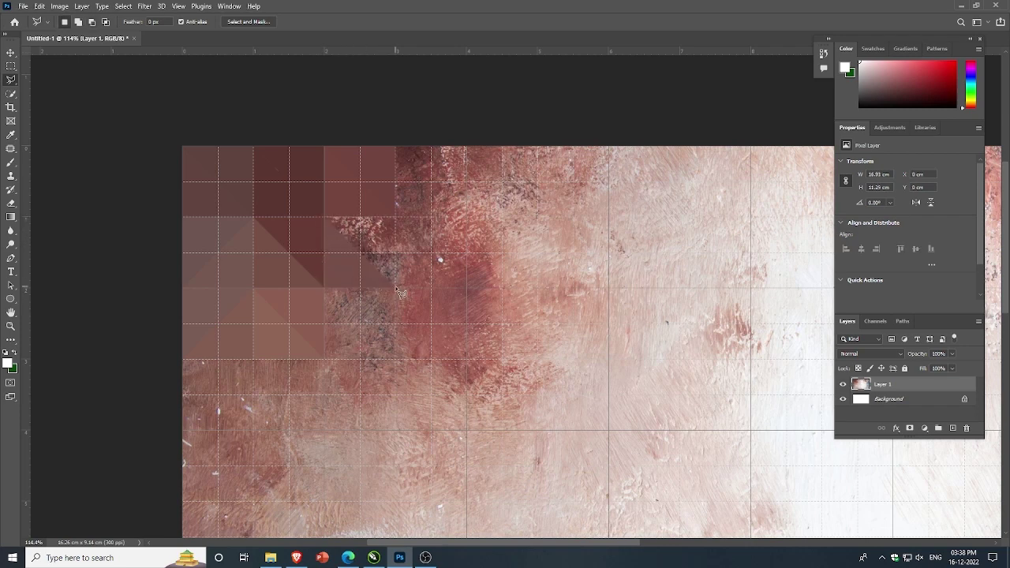
{"action": "left_click", "coordinate": [395, 287]}
{"action": "left_click", "coordinate": [324, 217]}
{"action": "double_click", "coordinate": [394, 217]}
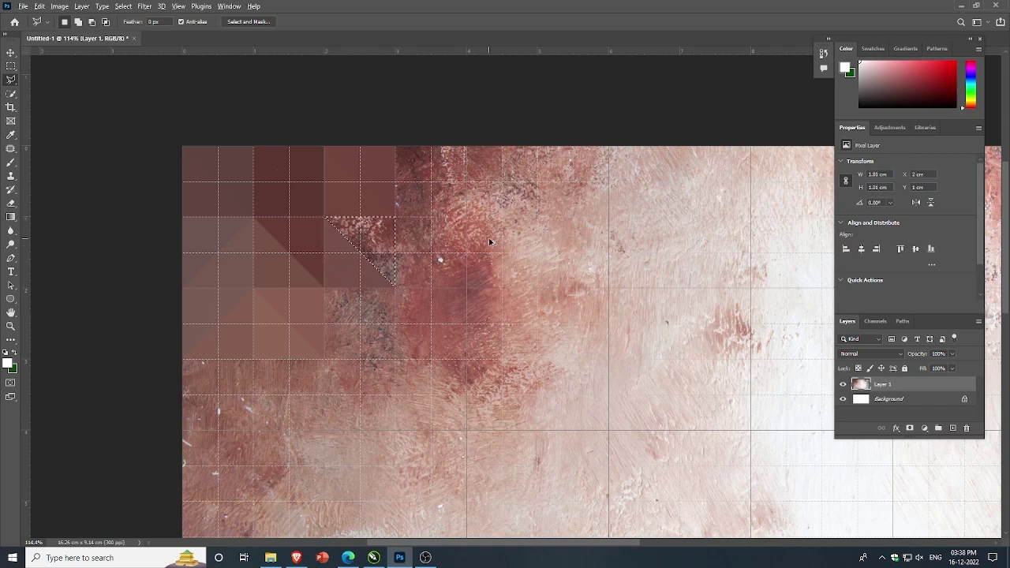
{"action": "key", "text": "alt+BackSpace"}
{"action": "key", "text": "ctrl+d"}
Step: Fill both triangles of the third-column, third-row square with the flat reddish colour
{"action": "left_click", "coordinate": [325, 289]}
{"action": "left_click", "coordinate": [395, 359]}
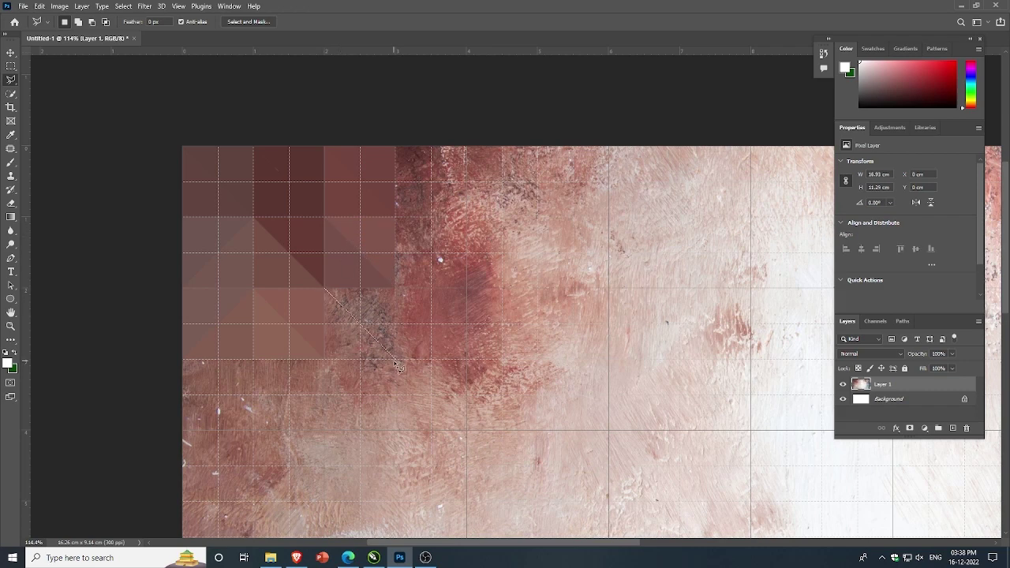
{"action": "left_click", "coordinate": [325, 288]}
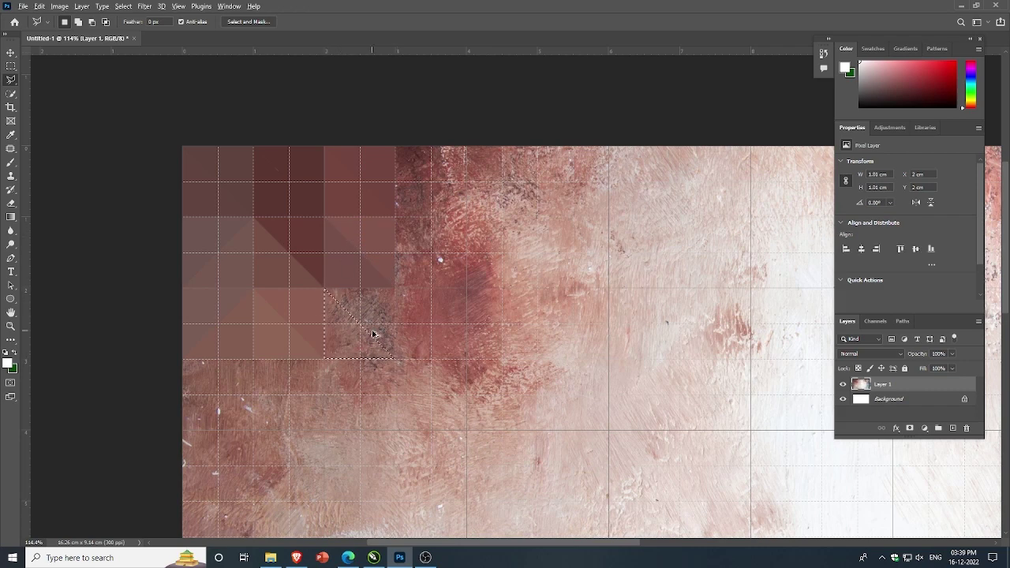
{"action": "key", "text": "alt+BackSpace"}
{"action": "key", "text": "ctrl+d"}
{"action": "left_click", "coordinate": [324, 288]}
{"action": "left_click", "coordinate": [394, 288]}
{"action": "left_click", "coordinate": [395, 359]}
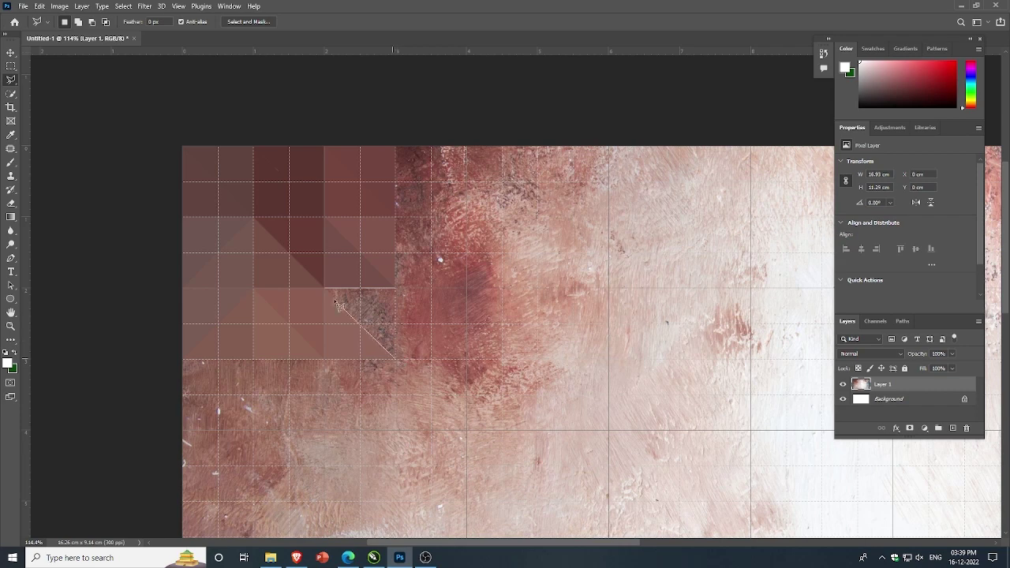
{"action": "left_click", "coordinate": [325, 288]}
{"action": "key", "text": "alt+BackSpace"}
{"action": "key", "text": "ctrl+d"}
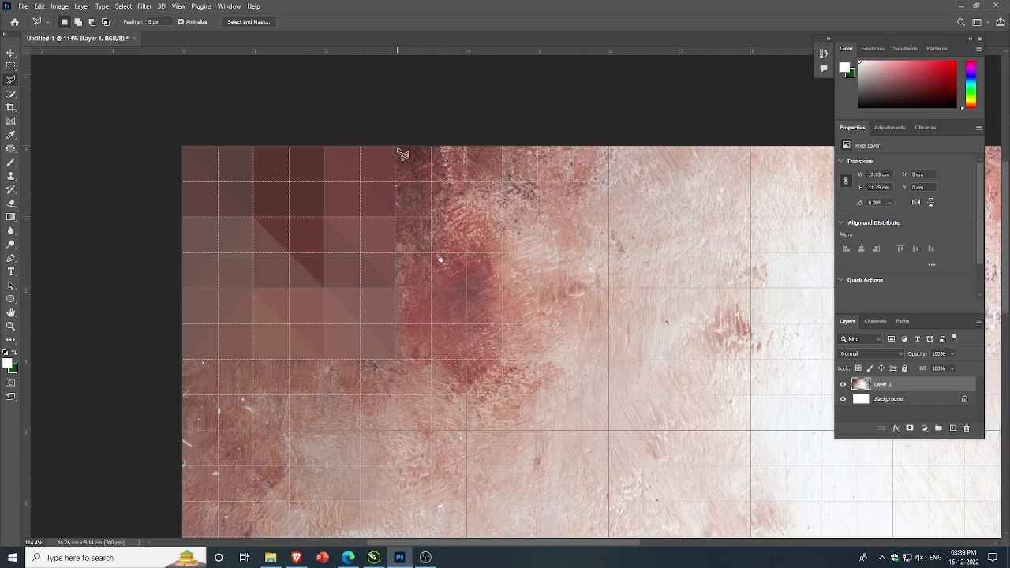
Step: Fill both halves of the fourth-column top square with reddish triangles
{"action": "left_click", "coordinate": [395, 146]}
{"action": "left_click", "coordinate": [465, 217]}
{"action": "left_click", "coordinate": [395, 217]}
{"action": "left_click", "coordinate": [394, 146]}
{"action": "key", "text": "alt+BackSpace"}
{"action": "key", "text": "ctrl+d"}
{"action": "left_click", "coordinate": [396, 146]}
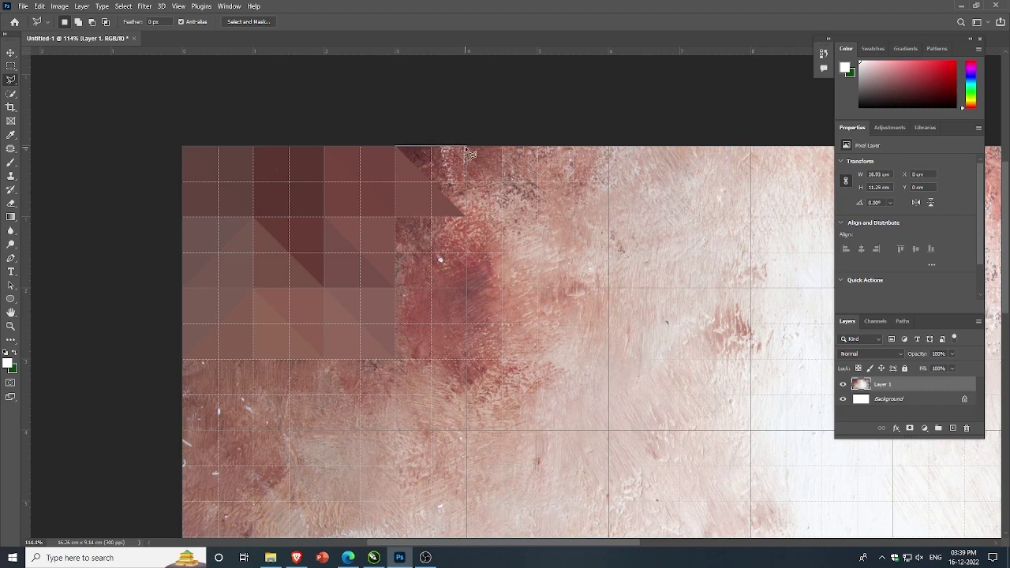
{"action": "double_click", "coordinate": [467, 217]}
{"action": "key", "text": "alt+BackSpace"}
{"action": "key", "text": "ctrl+d"}
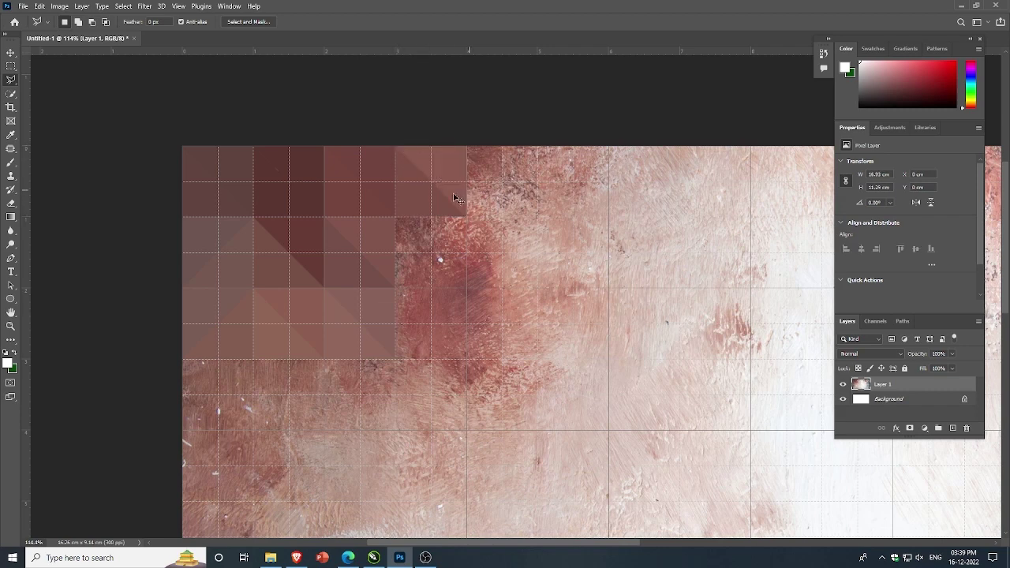
Step: Fill both triangles of the fourth-column, second-row square with the flat reddish colour
{"action": "left_click", "coordinate": [467, 288]}
{"action": "left_click", "coordinate": [395, 288]}
{"action": "left_click", "coordinate": [395, 217]}
{"action": "key", "text": "alt+BackSpace"}
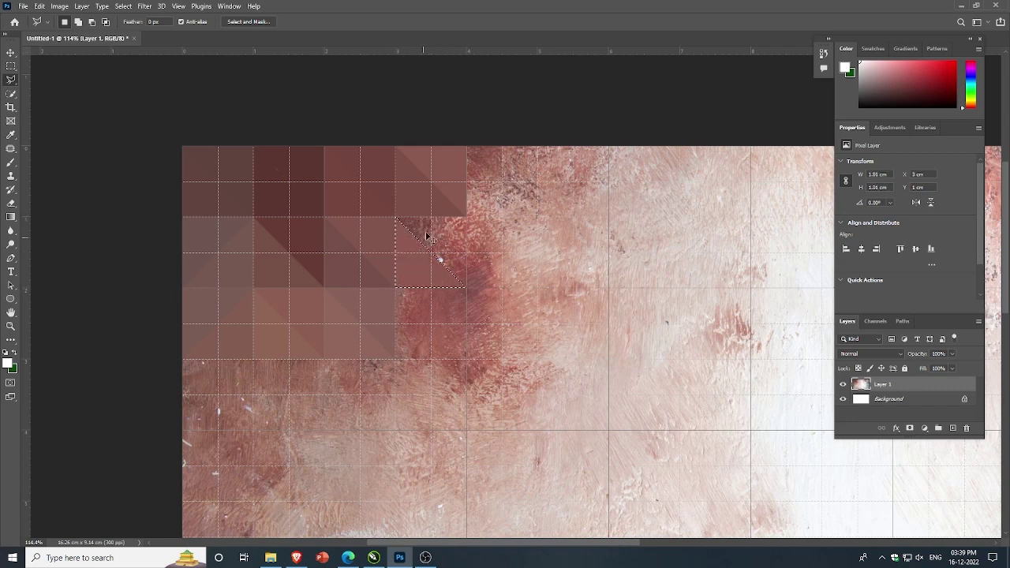
{"action": "key", "text": "ctrl+d"}
{"action": "left_click", "coordinate": [467, 217]}
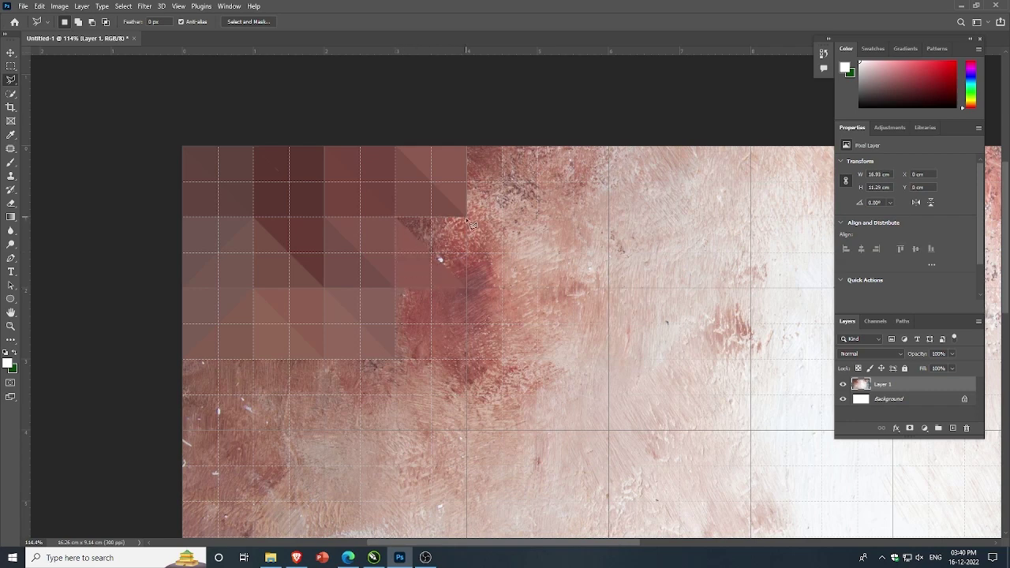
{"action": "left_click", "coordinate": [467, 288]}
{"action": "left_click", "coordinate": [396, 219]}
{"action": "key", "text": "alt+BackSpace"}
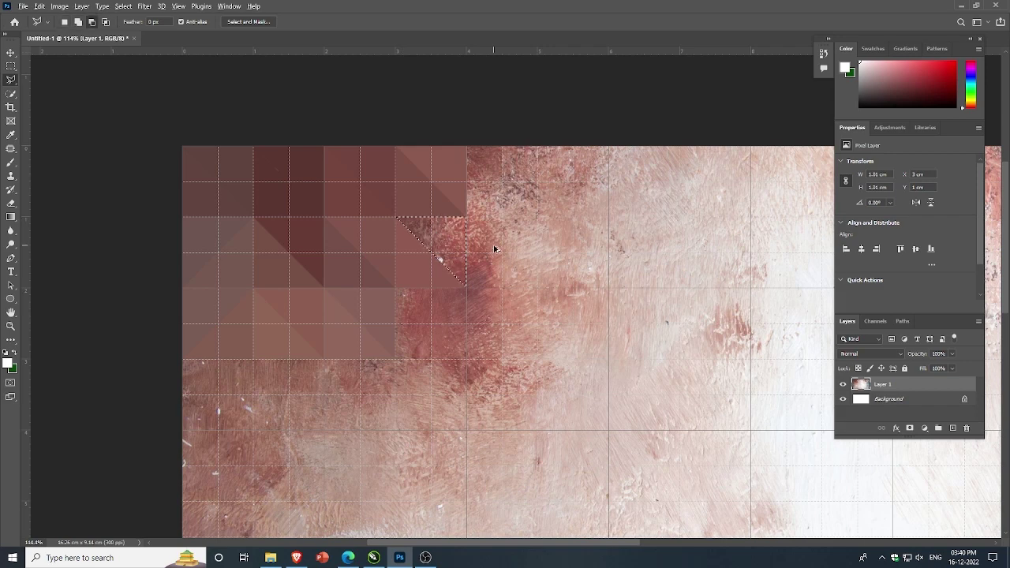
{"action": "key", "text": "ctrl+d"}
Step: Fill both triangles of the fourth-column, third-row square with the flat reddish colour
{"action": "left_click", "coordinate": [397, 289]}
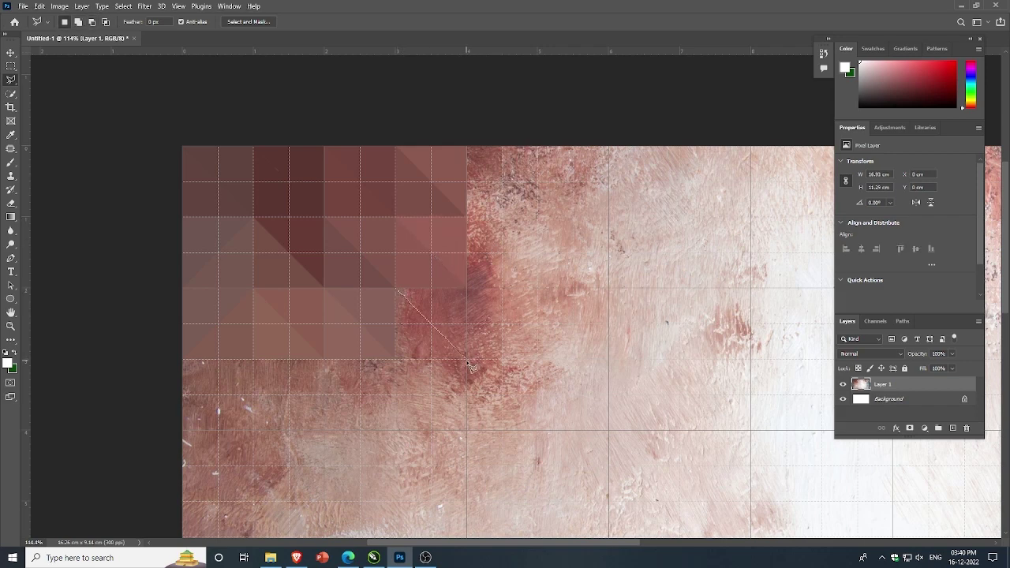
{"action": "left_click", "coordinate": [467, 359]}
{"action": "left_click", "coordinate": [396, 361]}
{"action": "left_click", "coordinate": [396, 289]}
{"action": "key", "text": "alt+BackSpace"}
{"action": "key", "text": "ctrl+d"}
{"action": "left_click", "coordinate": [396, 289]}
{"action": "left_click", "coordinate": [467, 289]}
{"action": "left_click", "coordinate": [467, 358]}
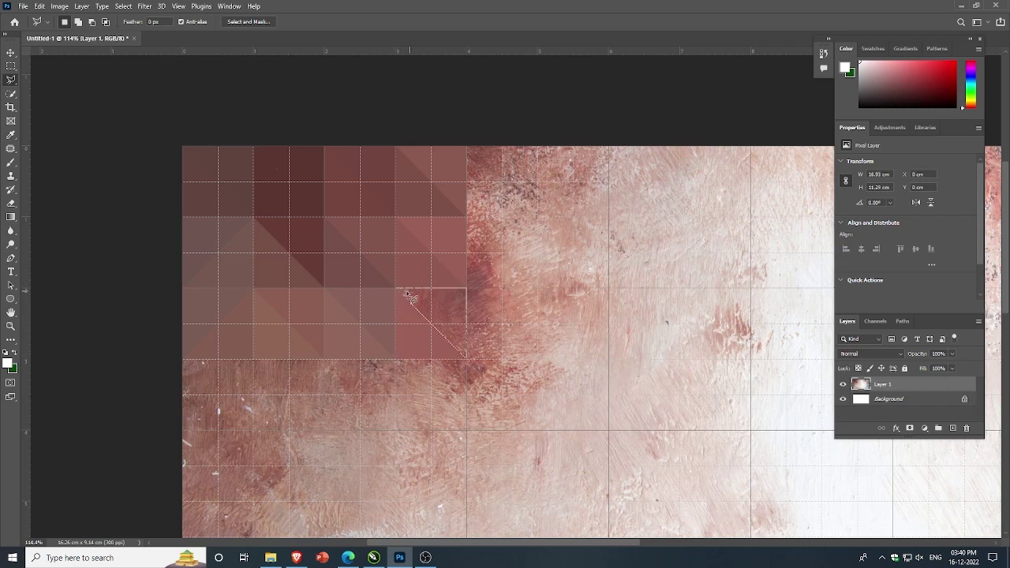
{"action": "left_click", "coordinate": [396, 289]}
{"action": "key", "text": "alt+BackSpace"}
{"action": "key", "text": "ctrl+d"}
Step: Fill both triangular halves of the column's top square with light pink
{"action": "scroll", "coordinate": [380, 191], "scroll_direction": "down", "scroll_amount": 5}
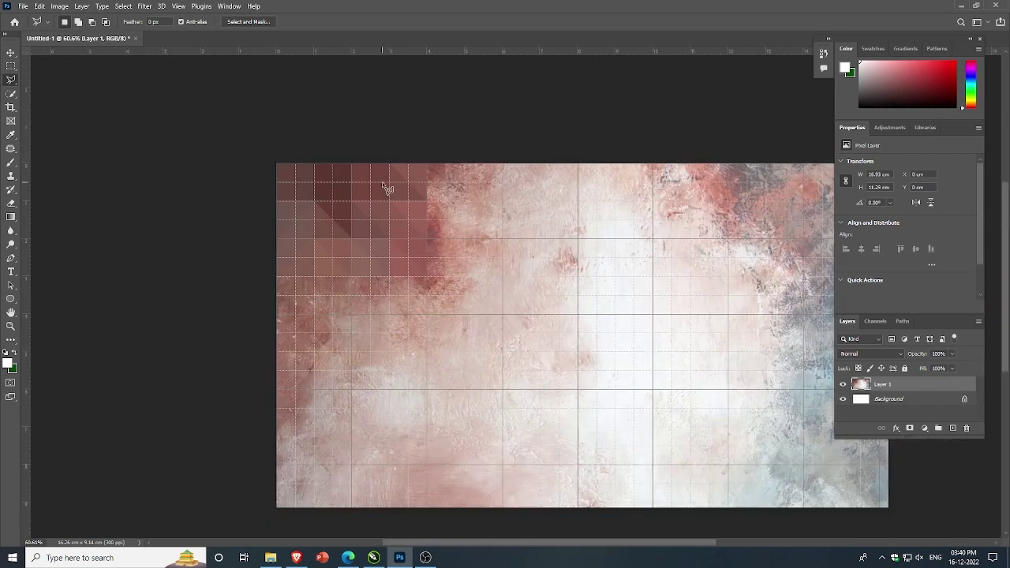
{"action": "scroll", "coordinate": [396, 212], "scroll_direction": "up", "scroll_amount": 3}
{"action": "scroll", "coordinate": [419, 152], "scroll_direction": "up", "scroll_amount": 2}
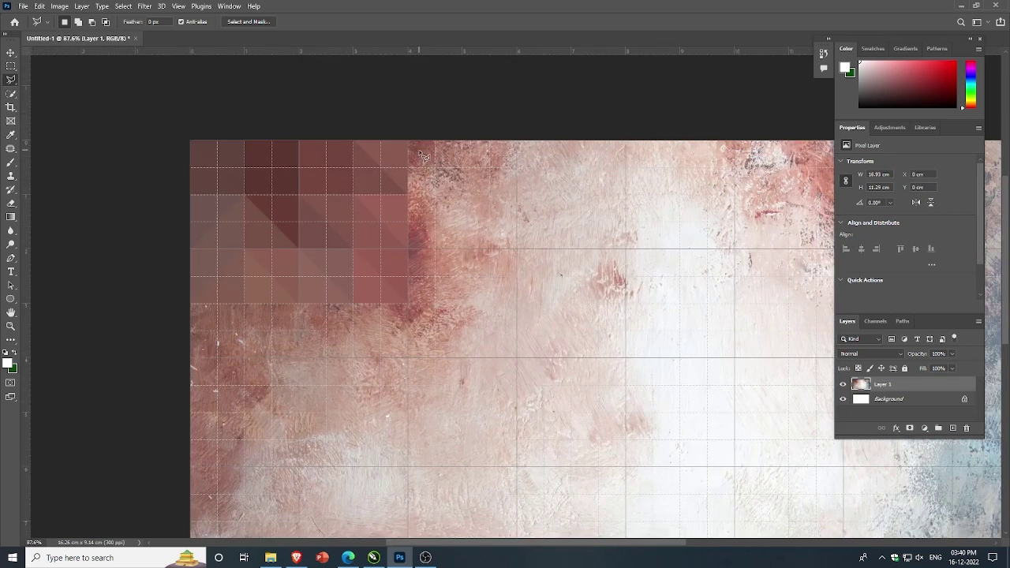
{"action": "left_click", "coordinate": [409, 195]}
{"action": "left_click", "coordinate": [409, 142]}
{"action": "key", "text": "alt+BackSpace"}
{"action": "key", "text": "ctrl+d"}
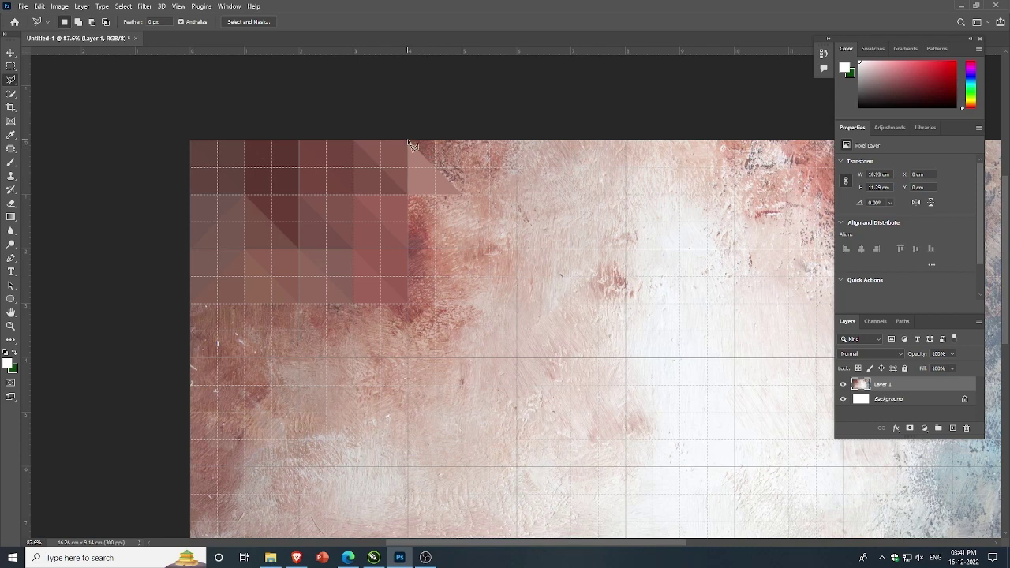
{"action": "left_click", "coordinate": [409, 142]}
{"action": "left_click", "coordinate": [462, 141]}
{"action": "left_click", "coordinate": [463, 194]}
{"action": "left_click", "coordinate": [409, 142]}
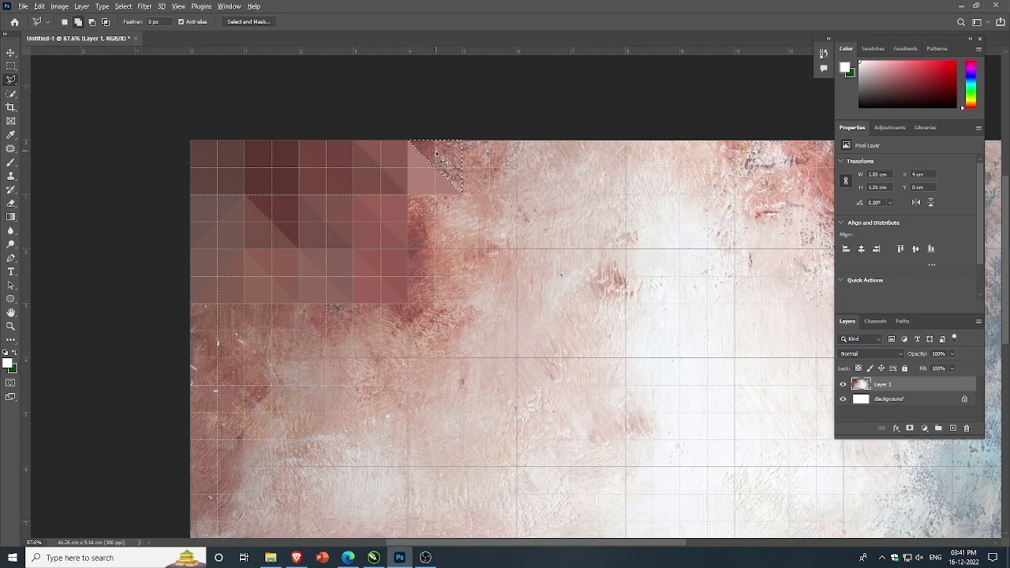
{"action": "key", "text": "alt+BackSpace"}
{"action": "key", "text": "ctrl+d"}
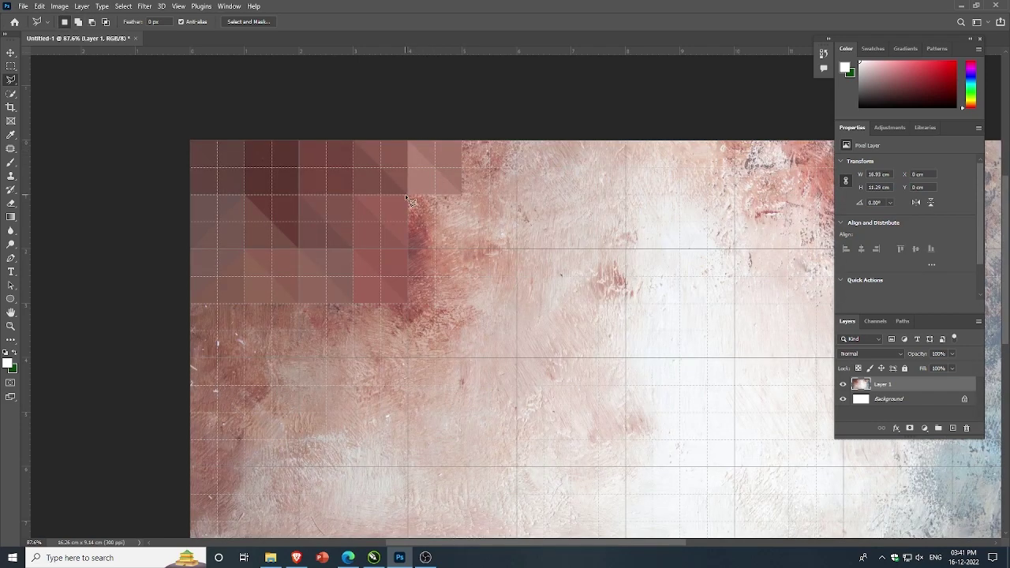
Step: Fill both diagonal triangles of the second-row square with light pink
{"action": "left_click", "coordinate": [409, 195]}
{"action": "left_click", "coordinate": [462, 249]}
{"action": "left_click", "coordinate": [409, 196]}
{"action": "key", "text": "alt+BackSpace"}
{"action": "key", "text": "ctrl+d"}
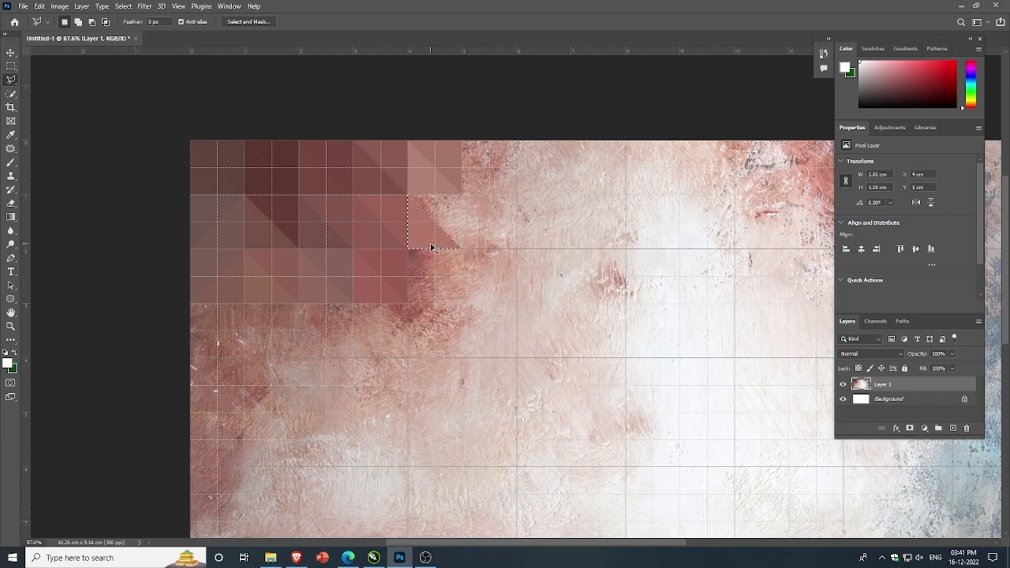
{"action": "left_click", "coordinate": [463, 248]}
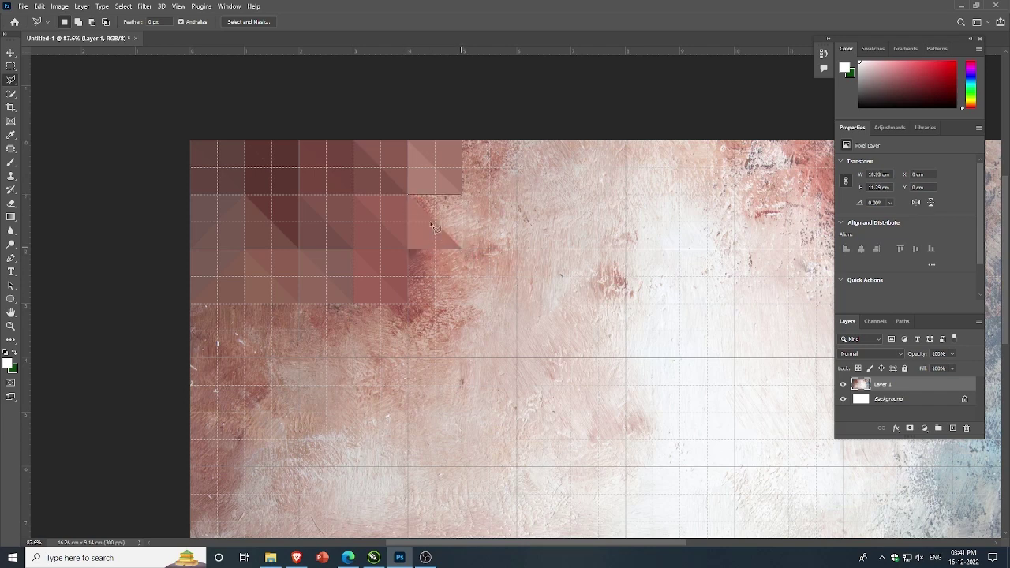
{"action": "left_click", "coordinate": [409, 195]}
{"action": "key", "text": "alt+BackSpace"}
{"action": "key", "text": "ctrl+d"}
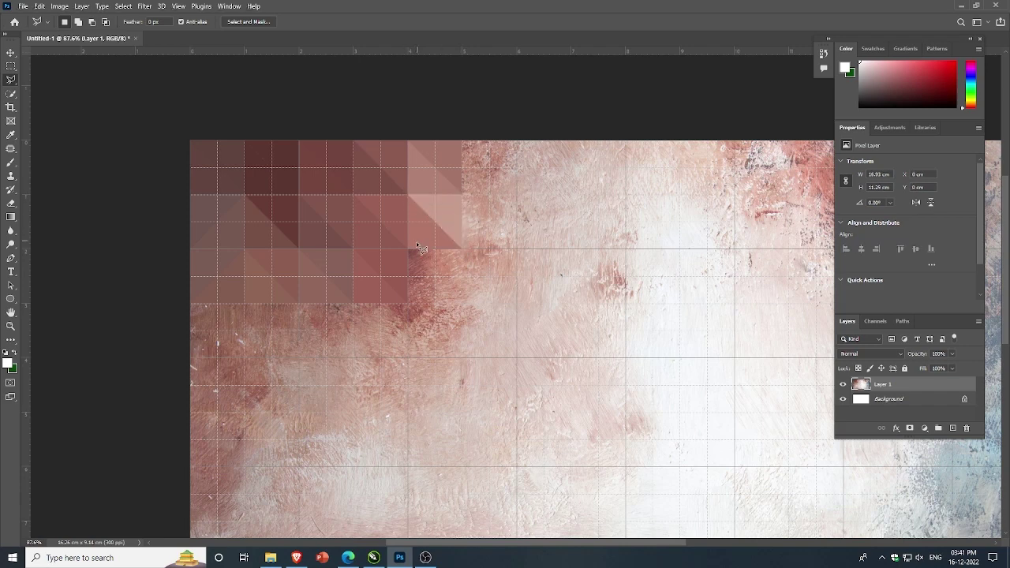
Step: Fill both triangular halves of the third-row square with light pink
{"action": "left_click", "coordinate": [409, 249]}
{"action": "left_click", "coordinate": [461, 302]}
{"action": "left_click", "coordinate": [409, 302]}
{"action": "left_click", "coordinate": [409, 249]}
{"action": "key", "text": "alt+BackSpace"}
{"action": "key", "text": "ctrl+d"}
{"action": "left_click", "coordinate": [408, 249]}
{"action": "left_click", "coordinate": [462, 250]}
{"action": "left_click", "coordinate": [462, 302]}
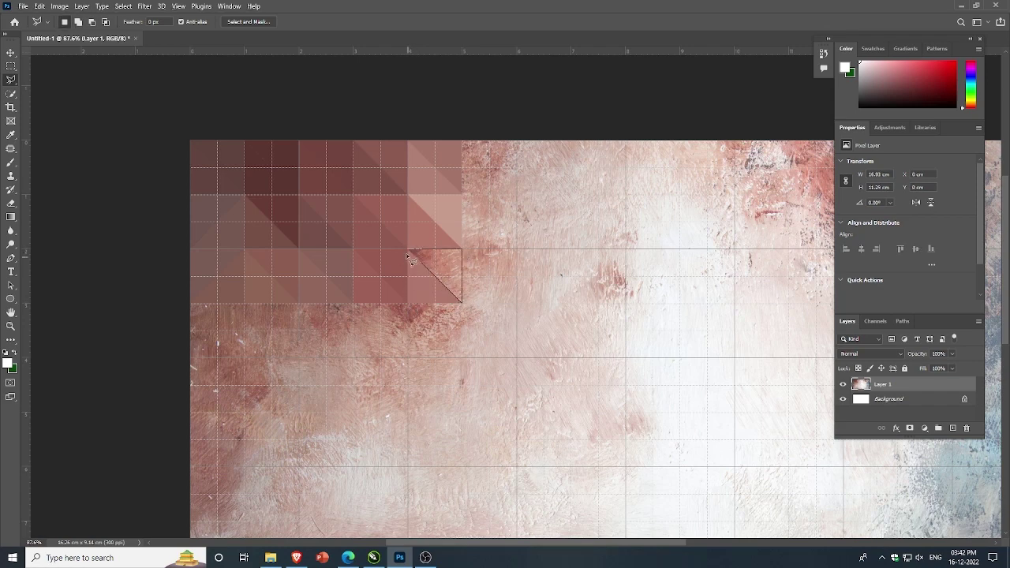
{"action": "left_click", "coordinate": [409, 250]}
{"action": "key", "text": "alt+BackSpace"}
{"action": "key", "text": "ctrl+d"}
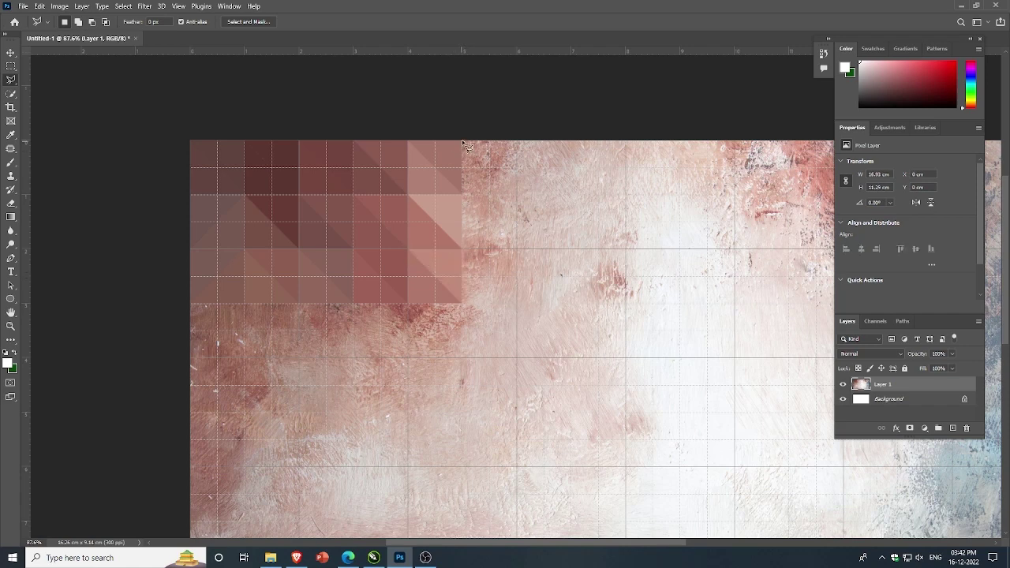
Step: Fill a lower-left triangle in the next column's top square with light pink
{"action": "left_click", "coordinate": [515, 194]}
{"action": "left_click", "coordinate": [462, 194]}
{"action": "left_click", "coordinate": [462, 141]}
{"action": "key", "text": "alt+BackSpace"}
{"action": "key", "text": "ctrl+d"}
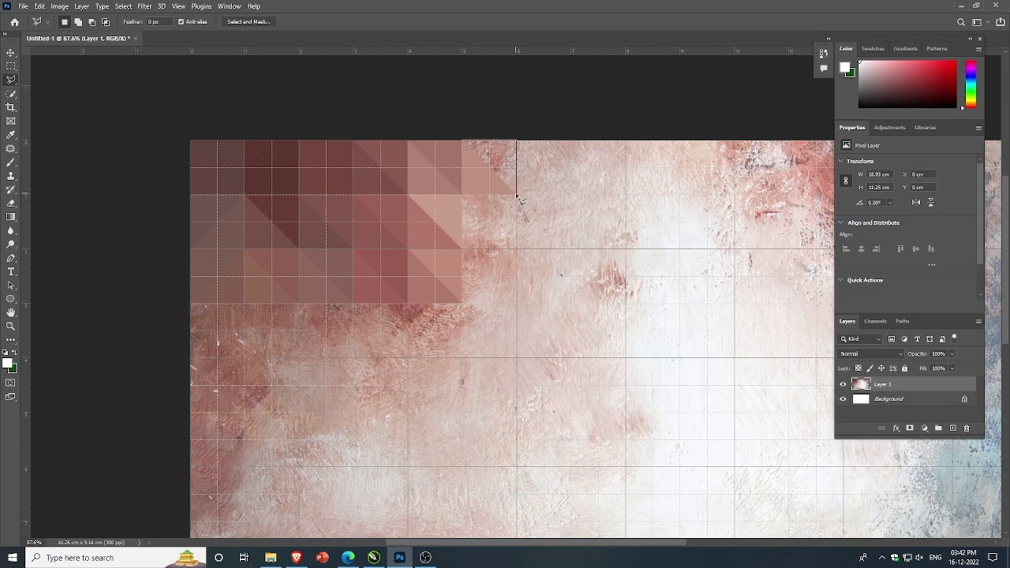
Step: Fill the remaining top-right triangle of that top square with pink
{"action": "left_click", "coordinate": [517, 195]}
{"action": "left_click", "coordinate": [463, 141]}
{"action": "left_click", "coordinate": [516, 141]}
{"action": "key", "text": "alt+BackSpace"}
{"action": "key", "text": "ctrl+d"}
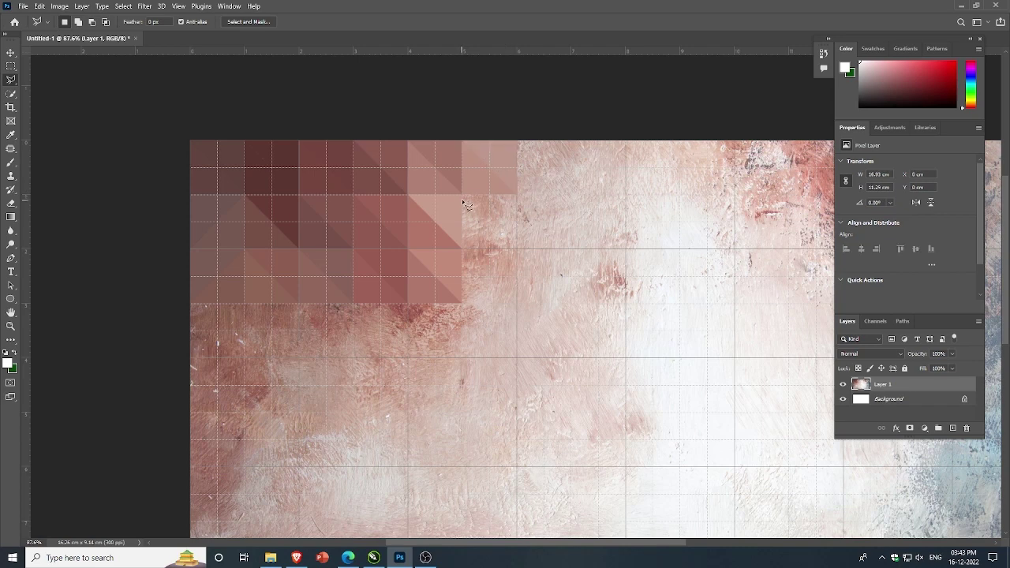
Step: Fill both triangular halves of the second-row square with light pink
{"action": "left_click", "coordinate": [462, 195]}
{"action": "left_click", "coordinate": [517, 249]}
{"action": "left_click", "coordinate": [463, 250]}
{"action": "left_click", "coordinate": [462, 195]}
{"action": "key", "text": "alt+BackSpace"}
{"action": "key", "text": "ctrl+d"}
{"action": "left_click", "coordinate": [517, 194]}
{"action": "left_click", "coordinate": [517, 249]}
{"action": "left_click", "coordinate": [462, 194]}
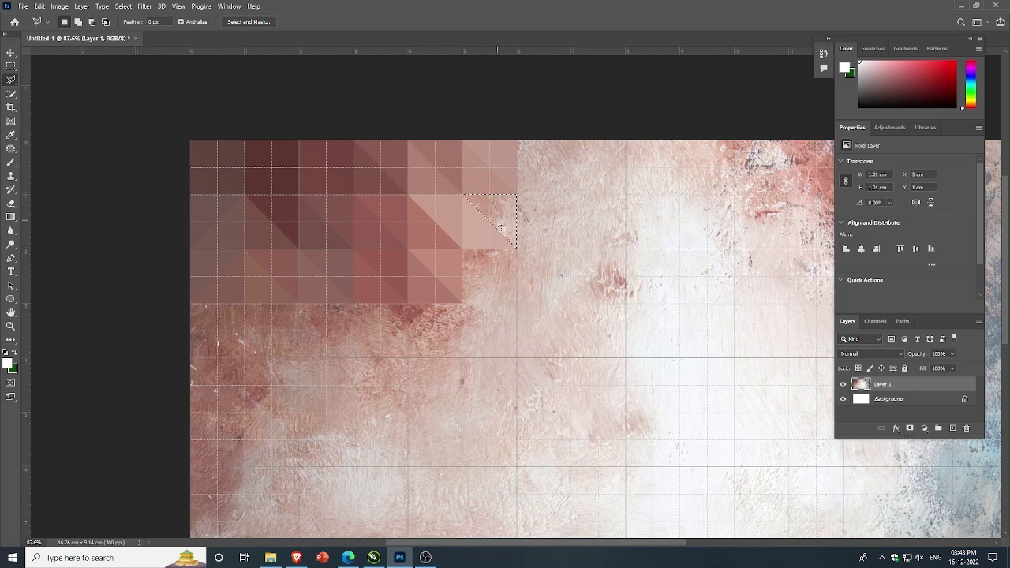
{"action": "key", "text": "alt+BackSpace"}
{"action": "key", "text": "ctrl+d"}
Step: Fill both triangular halves of the third-row square with light pink
{"action": "left_click", "coordinate": [462, 249]}
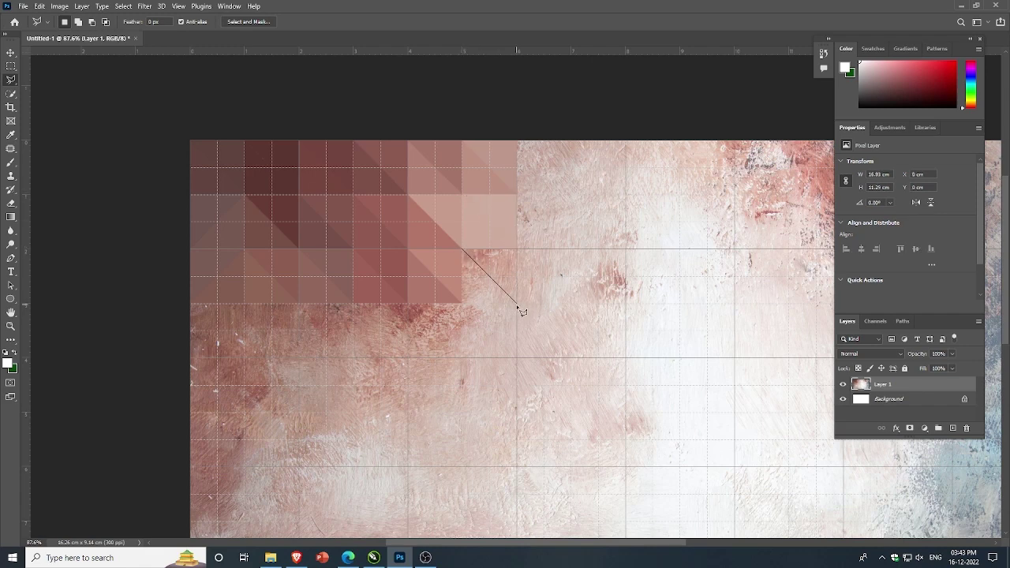
{"action": "left_click", "coordinate": [517, 304]}
{"action": "left_click", "coordinate": [463, 251]}
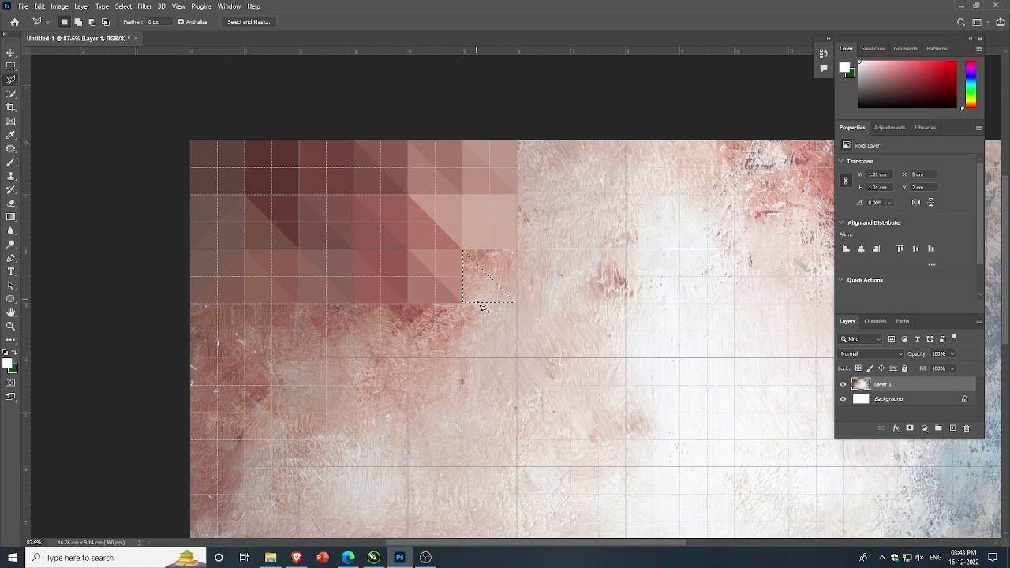
{"action": "key", "text": "alt+BackSpace"}
{"action": "key", "text": "ctrl+d"}
{"action": "left_click", "coordinate": [462, 250]}
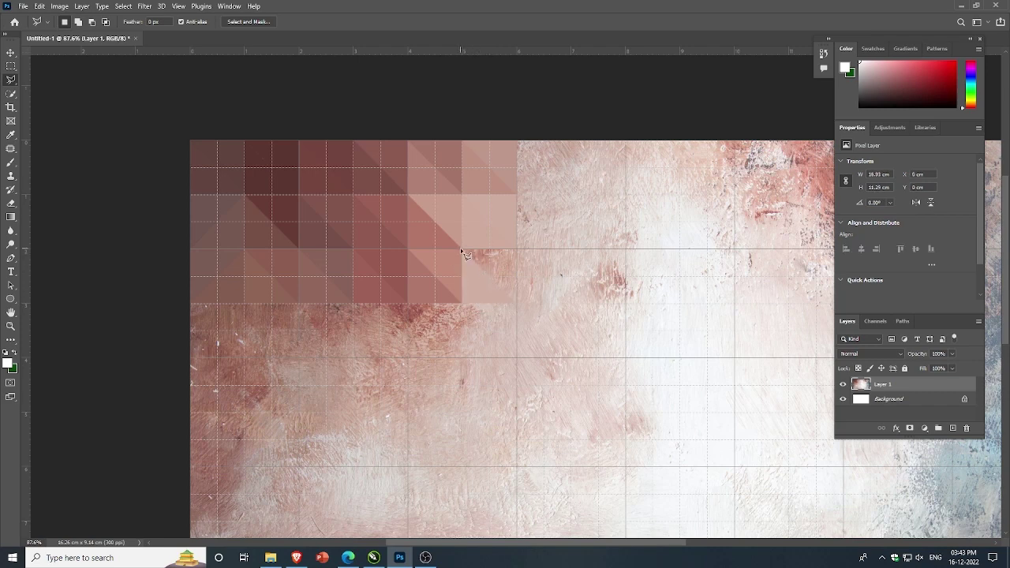
{"action": "left_click", "coordinate": [517, 249]}
{"action": "left_click", "coordinate": [517, 302]}
{"action": "left_click", "coordinate": [463, 250]}
{"action": "key", "text": "alt+BackSpace"}
{"action": "key", "text": "ctrl+d"}
Step: Fill both triangles of the next column's top square with light pink
{"action": "left_click", "coordinate": [517, 141]}
{"action": "left_click", "coordinate": [517, 193]}
{"action": "left_click", "coordinate": [517, 141]}
{"action": "key", "text": "alt+BackSpace"}
{"action": "key", "text": "ctrl+d"}
{"action": "left_click", "coordinate": [517, 140]}
{"action": "left_click", "coordinate": [570, 194]}
{"action": "left_click", "coordinate": [570, 140]}
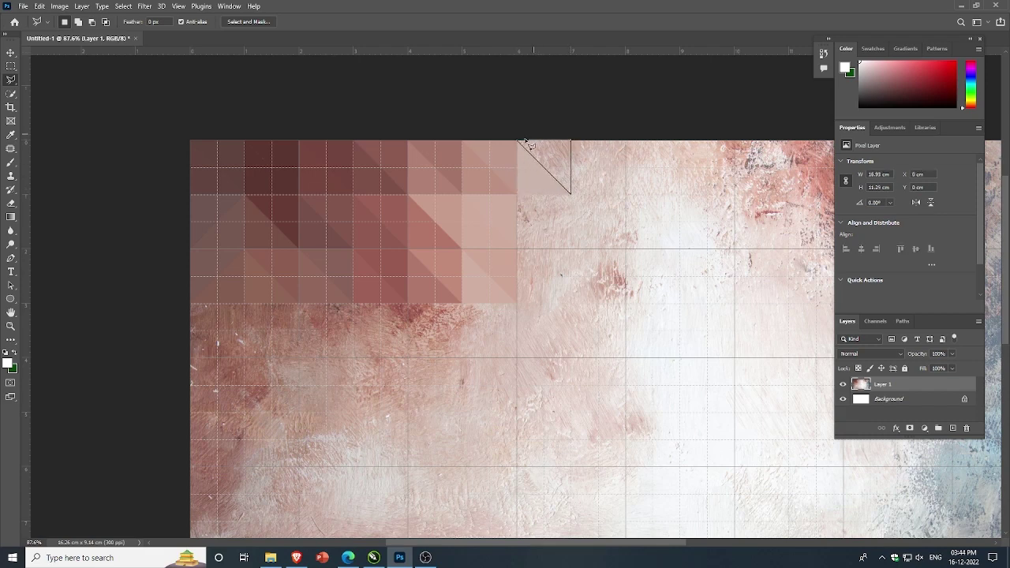
{"action": "left_click", "coordinate": [517, 140]}
{"action": "key", "text": "alt+BackSpace"}
{"action": "key", "text": "ctrl+d"}
Step: Fill both triangles of that column's second-row square with pink
{"action": "left_click", "coordinate": [517, 194]}
{"action": "left_click", "coordinate": [570, 249]}
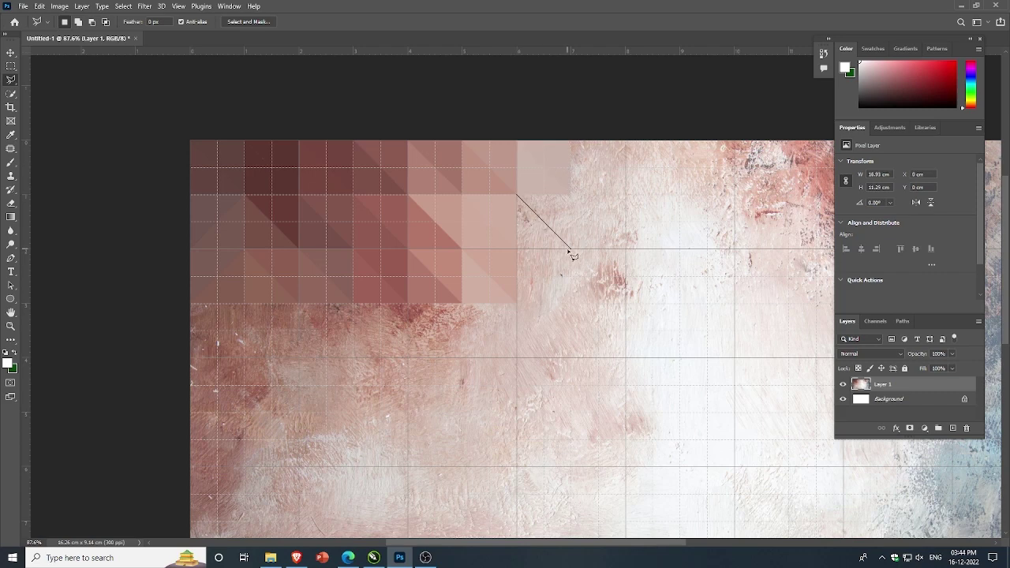
{"action": "left_click", "coordinate": [517, 248]}
{"action": "left_click", "coordinate": [517, 193]}
{"action": "key", "text": "alt+BackSpace"}
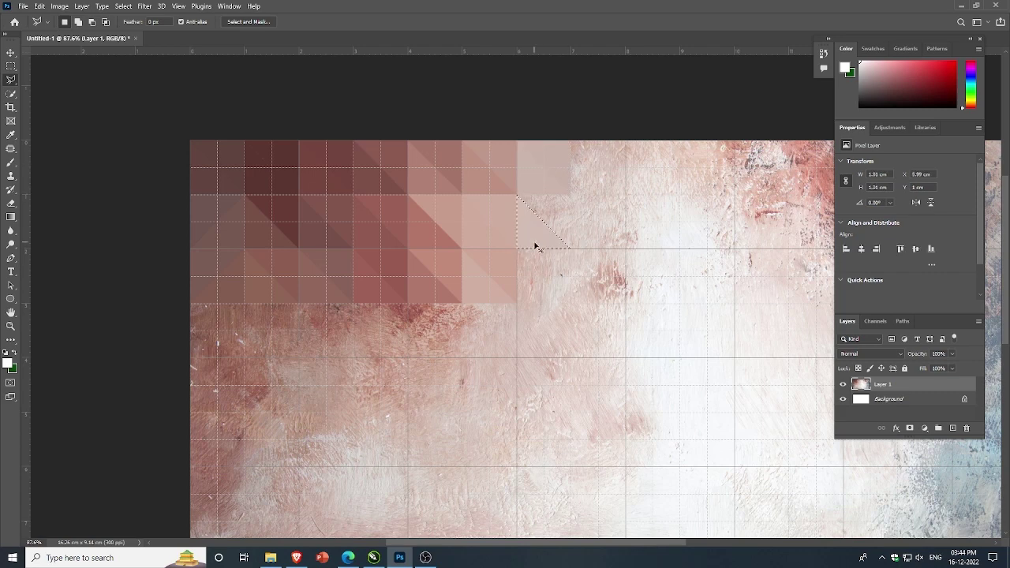
{"action": "key", "text": "ctrl+d"}
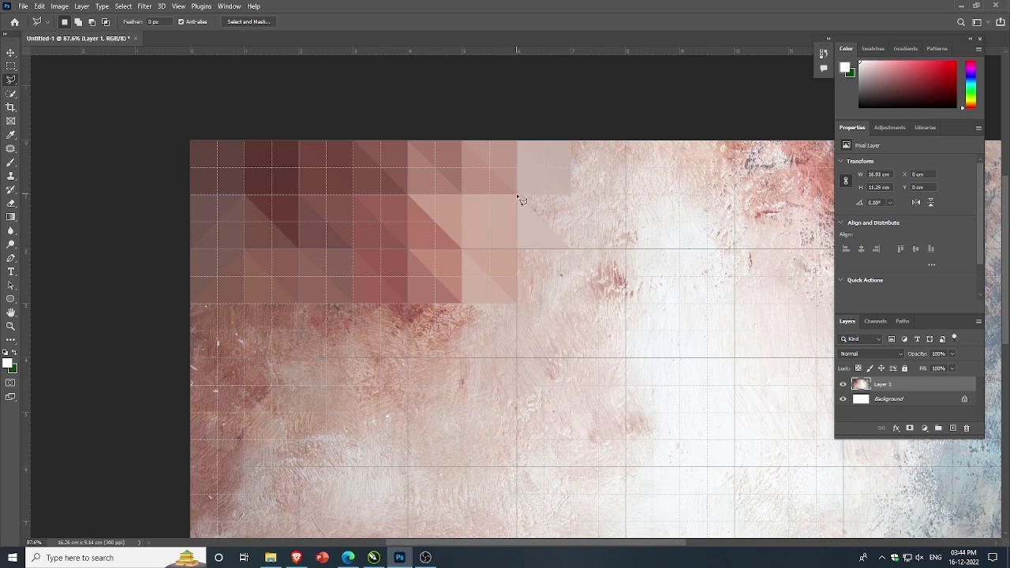
{"action": "left_click", "coordinate": [517, 193]}
{"action": "left_click", "coordinate": [569, 193]}
{"action": "double_click", "coordinate": [570, 248]}
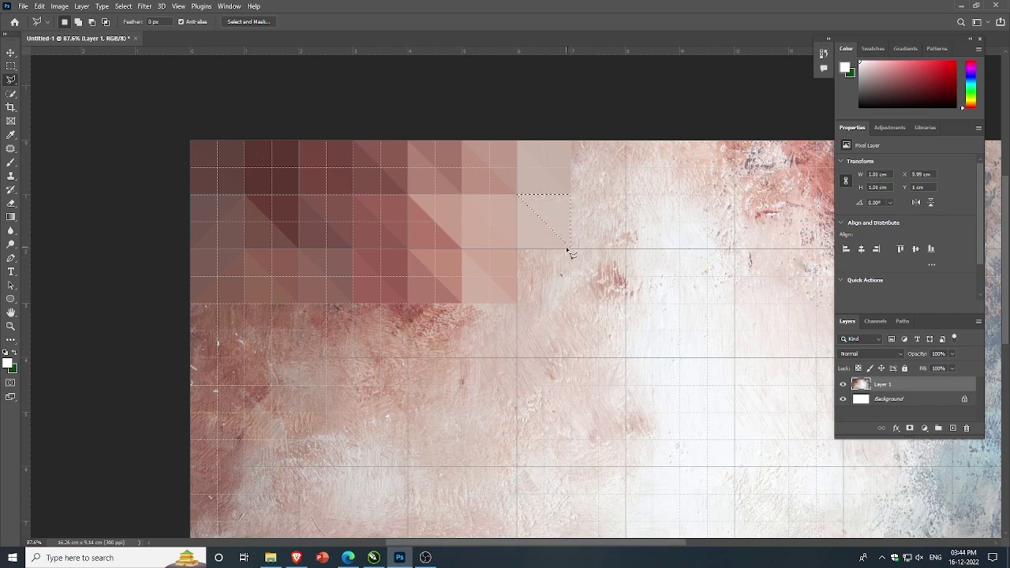
{"action": "key", "text": "ctrl+d"}
Step: Fill both triangles of that column's third-row square with averaged pink
{"action": "left_click", "coordinate": [518, 251]}
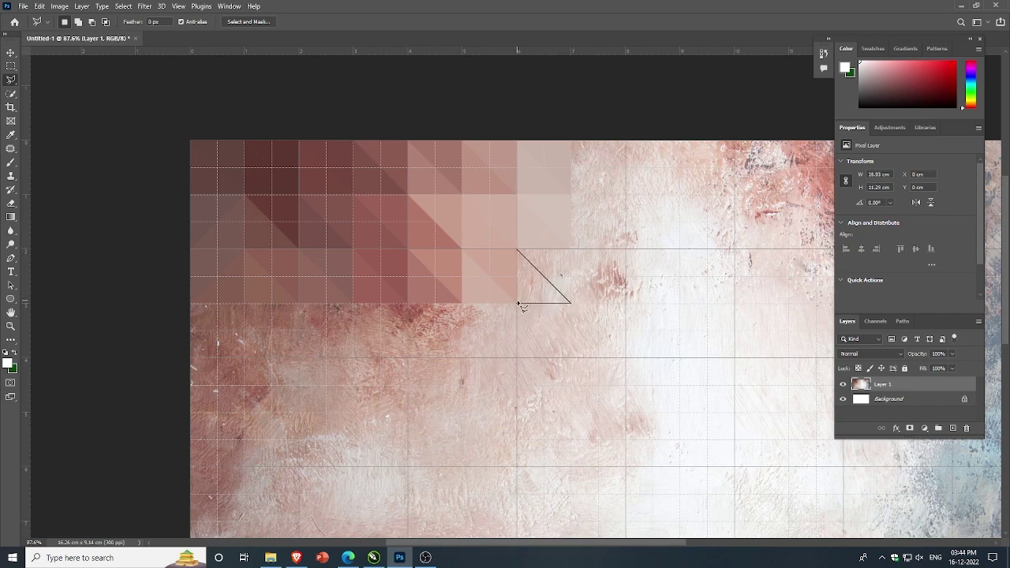
{"action": "left_click", "coordinate": [518, 250]}
{"action": "key", "text": "ctrl+alt+f"}
{"action": "key", "text": "ctrl+d"}
{"action": "left_click", "coordinate": [517, 250]}
{"action": "left_click", "coordinate": [570, 303]}
{"action": "left_click", "coordinate": [570, 249]}
{"action": "left_click", "coordinate": [517, 250]}
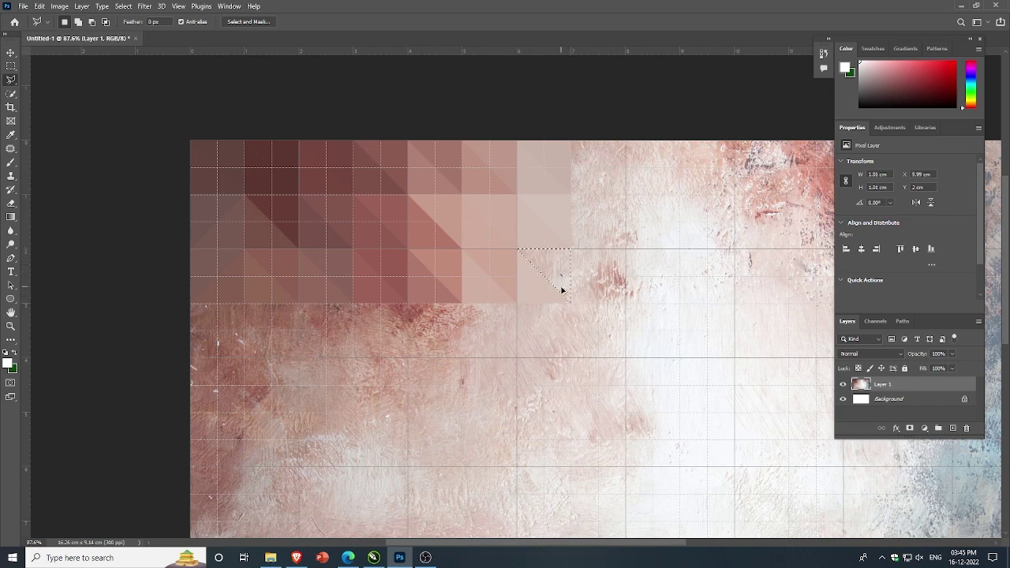
{"action": "key", "text": "ctrl+alt+f"}
{"action": "key", "text": "ctrl+d"}
Step: Fill both diagonal triangles of the column's top square with pale pink
{"action": "left_click", "coordinate": [572, 142]}
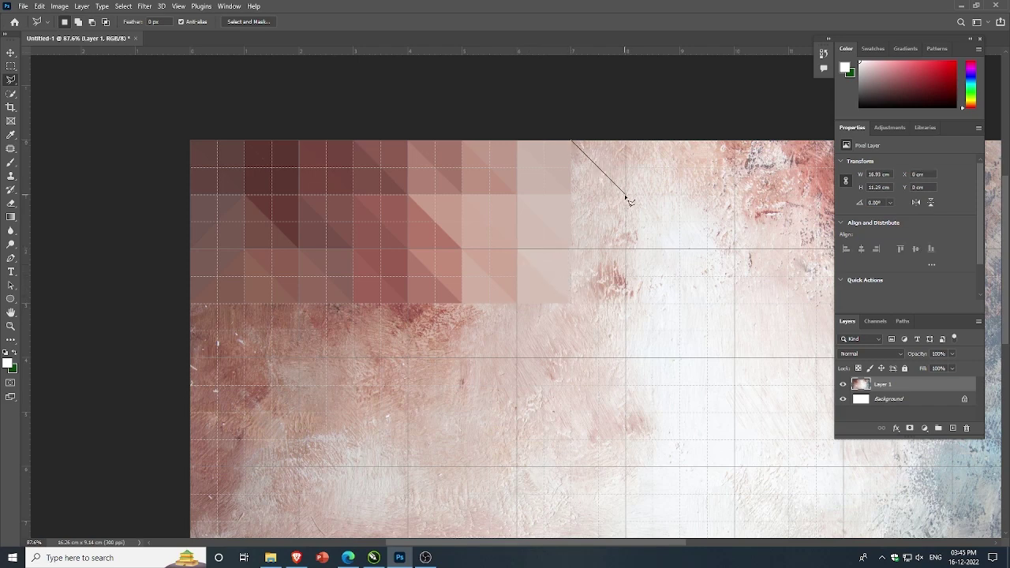
{"action": "left_click", "coordinate": [570, 193]}
{"action": "left_click", "coordinate": [572, 142]}
{"action": "key", "text": "ctrl+f"}
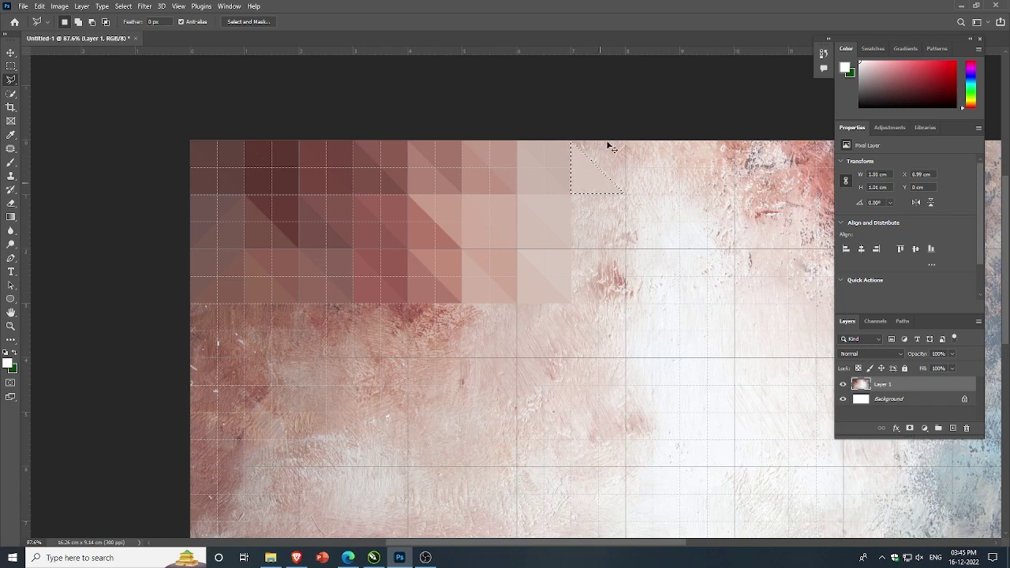
{"action": "key", "text": "ctrl+d"}
{"action": "left_click", "coordinate": [626, 195]}
{"action": "left_click", "coordinate": [626, 141]}
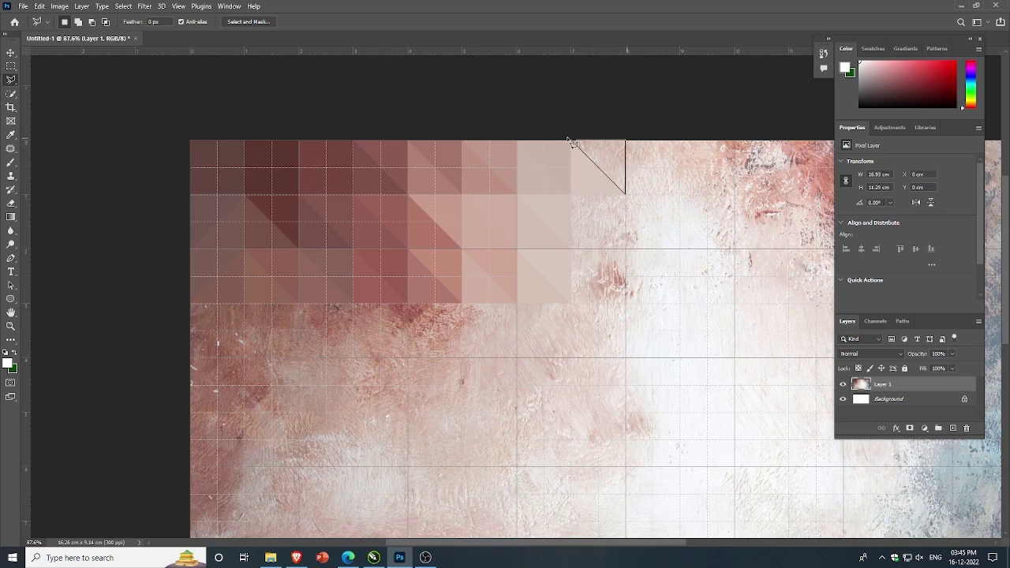
{"action": "left_click", "coordinate": [571, 141]}
{"action": "key", "text": "alt+BackSpace"}
{"action": "key", "text": "ctrl+d"}
Step: Fill both triangular halves of the second-row square with light pink
{"action": "left_click", "coordinate": [571, 195]}
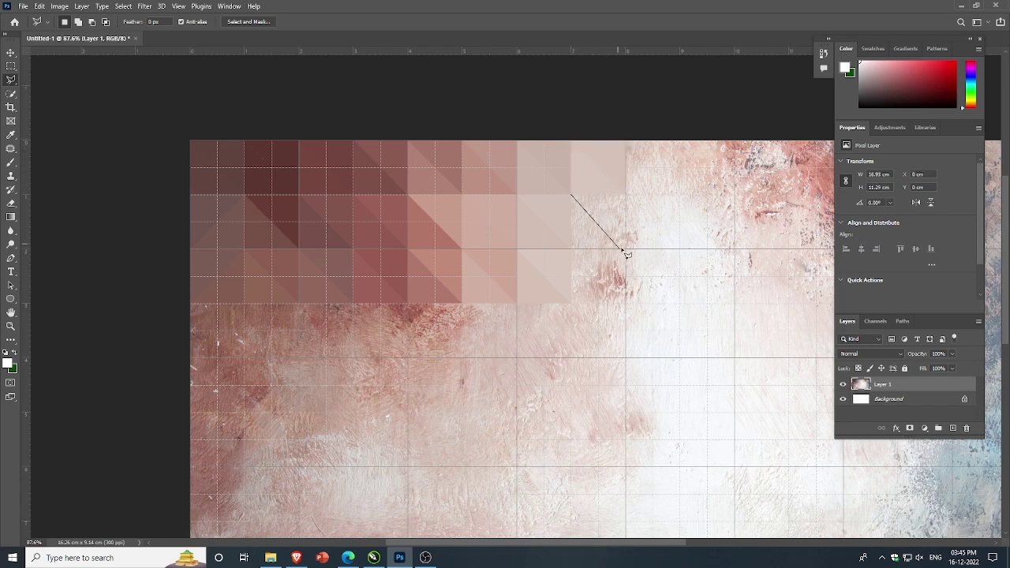
{"action": "left_click", "coordinate": [626, 248]}
{"action": "left_click", "coordinate": [572, 196]}
{"action": "key", "text": "alt+BackSpace"}
{"action": "key", "text": "ctrl+d"}
{"action": "left_click", "coordinate": [572, 195]}
{"action": "left_click", "coordinate": [626, 248]}
{"action": "left_click", "coordinate": [625, 195]}
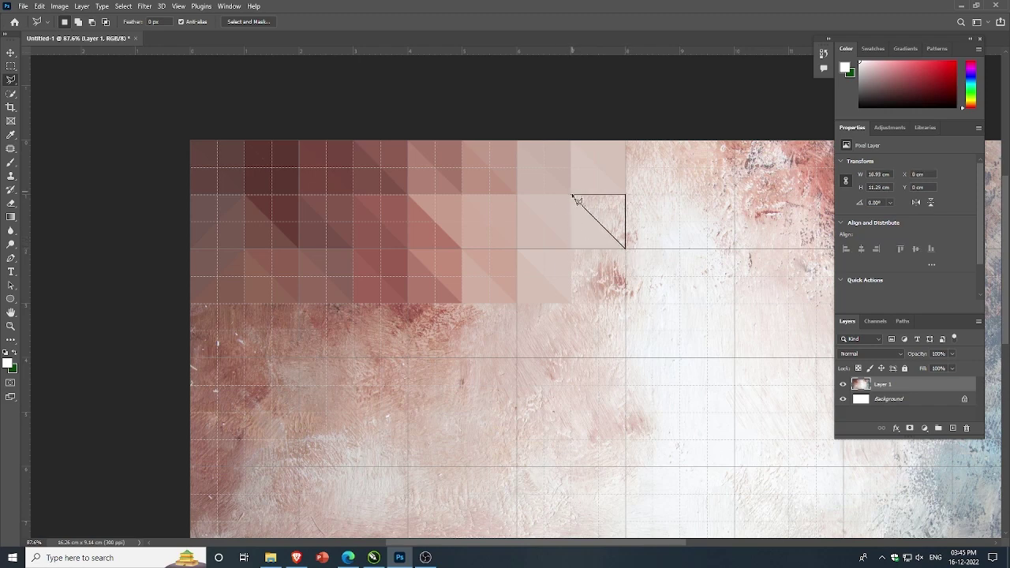
{"action": "left_click", "coordinate": [571, 195]}
{"action": "key", "text": "alt+BackSpace"}
{"action": "key", "text": "ctrl+d"}
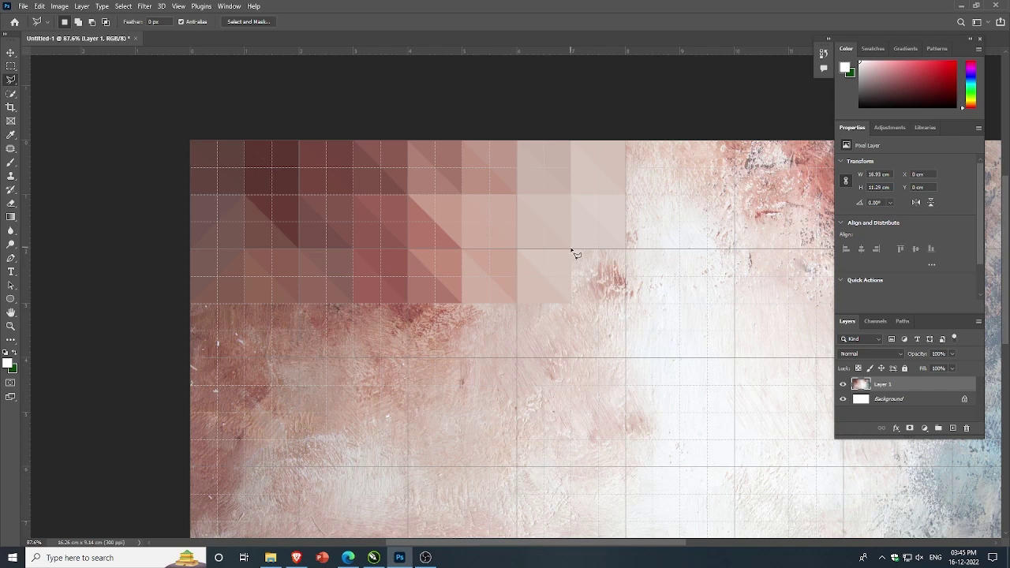
Step: Fill both triangles of the third-row square with pink
{"action": "left_click", "coordinate": [572, 249]}
{"action": "left_click", "coordinate": [575, 304]}
{"action": "left_click", "coordinate": [572, 250]}
{"action": "key", "text": "alt+BackSpace"}
{"action": "key", "text": "ctrl+d"}
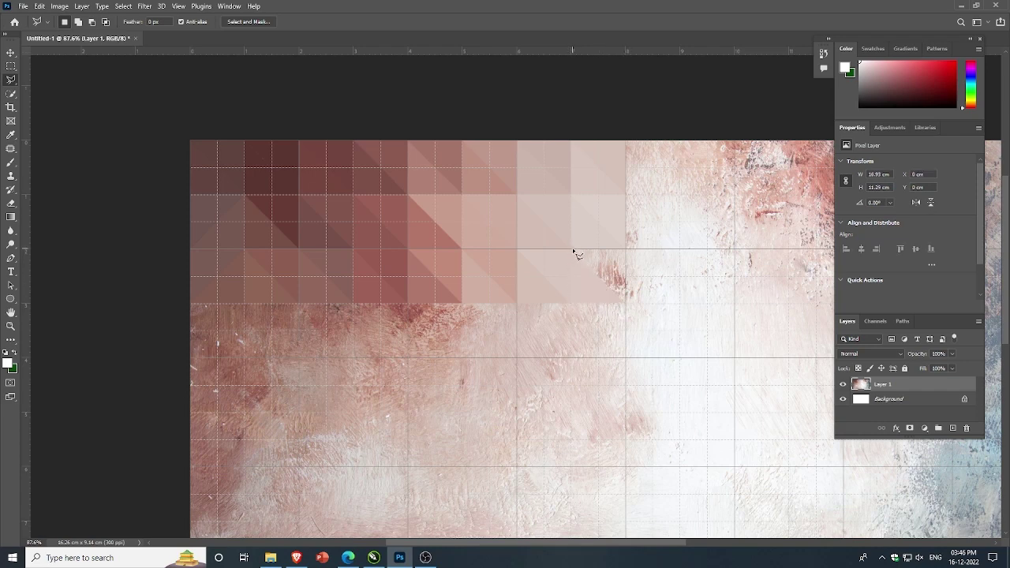
{"action": "left_click", "coordinate": [627, 251]}
{"action": "left_click", "coordinate": [573, 251]}
{"action": "key", "text": "alt+BackSpace"}
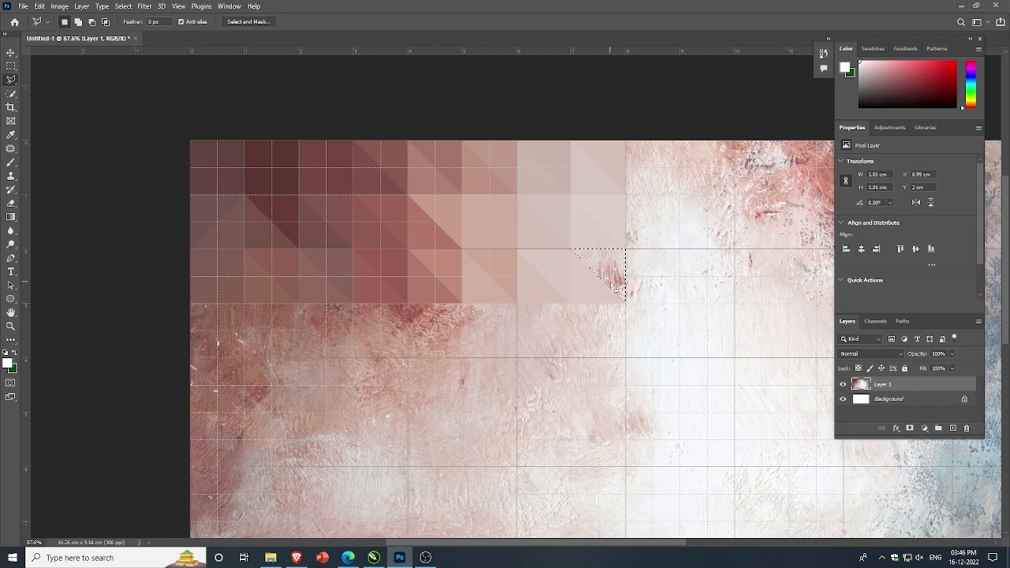
{"action": "key", "text": "ctrl+d"}
{"action": "scroll", "coordinate": [513, 193], "scroll_direction": "down", "scroll_amount": 2}
Step: Fill both triangular halves of the next top-row square with pale pink
{"action": "scroll", "coordinate": [513, 193], "scroll_direction": "up", "scroll_amount": 2}
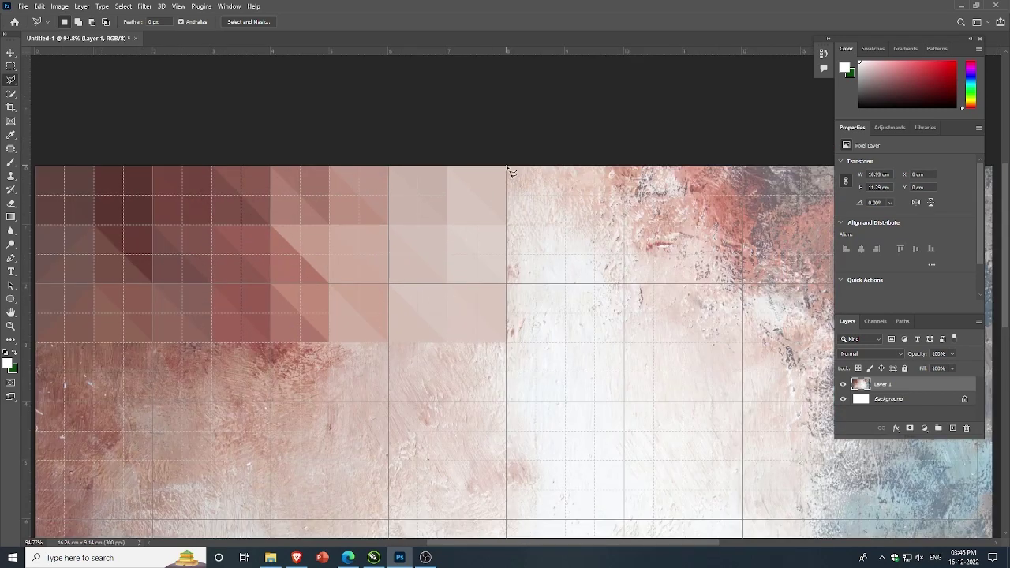
{"action": "left_click", "coordinate": [507, 166]}
{"action": "left_click", "coordinate": [508, 167]}
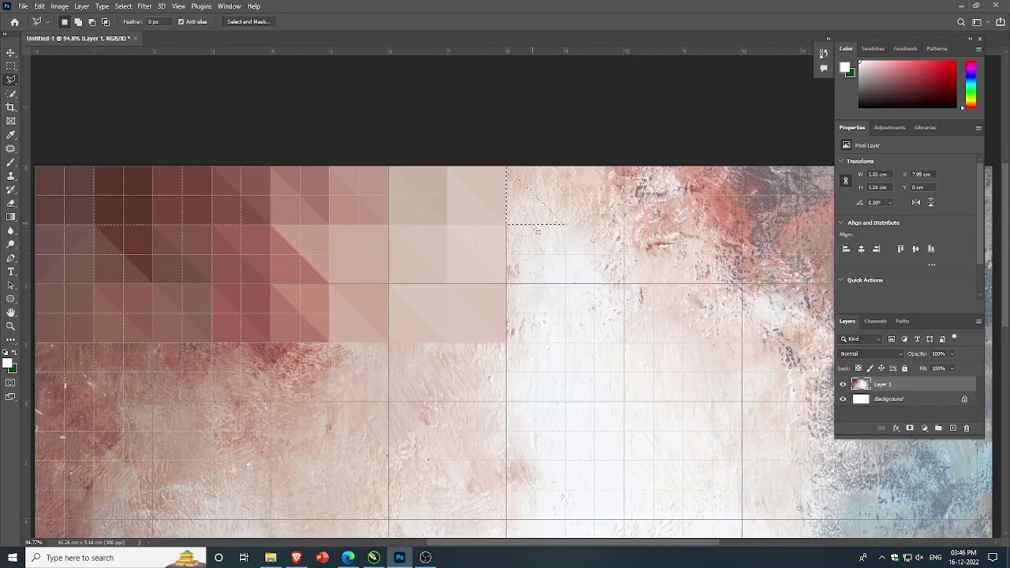
{"action": "key", "text": "alt+BackSpace"}
{"action": "key", "text": "ctrl+d"}
{"action": "left_click", "coordinate": [508, 167]}
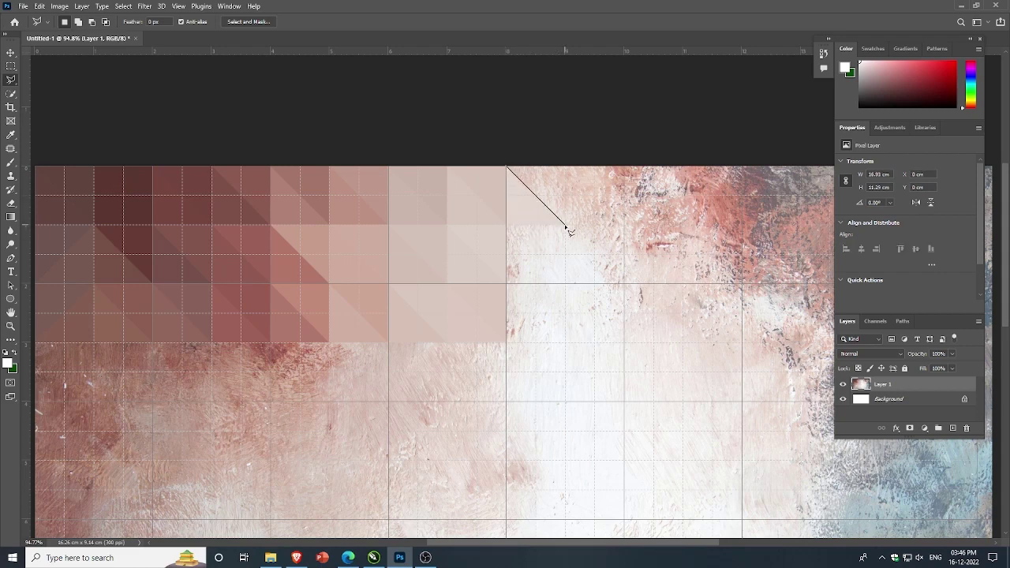
{"action": "left_click", "coordinate": [565, 168]}
{"action": "left_click", "coordinate": [507, 167]}
{"action": "key", "text": "alt+BackSpace"}
{"action": "key", "text": "ctrl+d"}
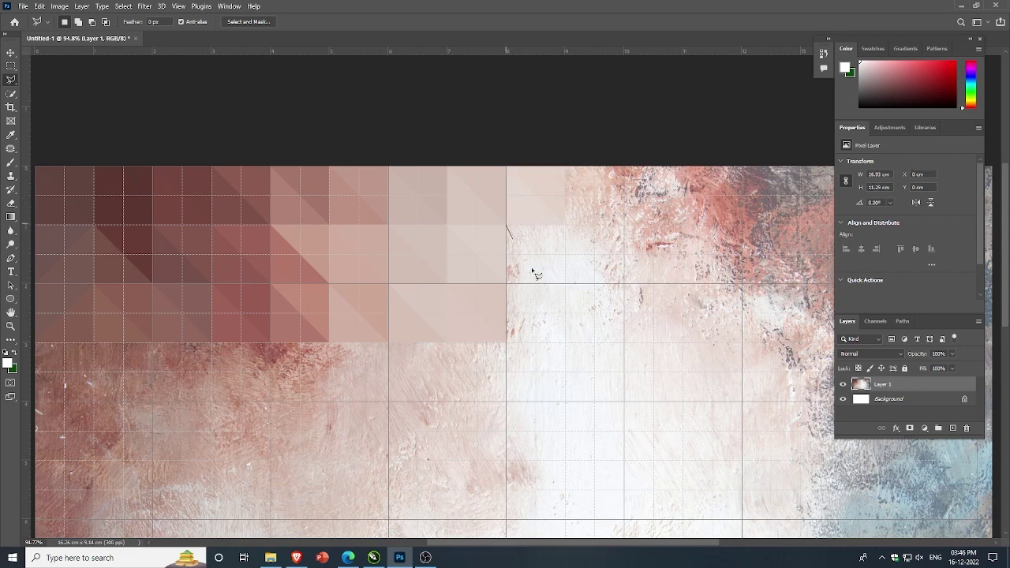
Step: Fill the triangles of the two squares below with a lighter pink
{"action": "left_click", "coordinate": [565, 224]}
{"action": "left_click", "coordinate": [508, 225]}
{"action": "key", "text": "alt+BackSpace"}
{"action": "key", "text": "ctrl+d"}
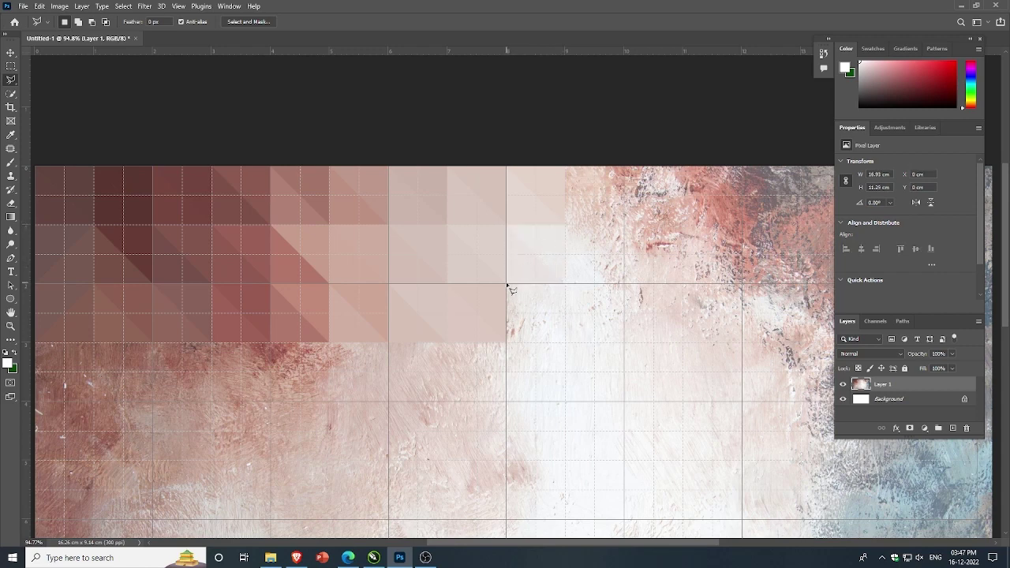
{"action": "left_click", "coordinate": [508, 285]}
{"action": "left_click", "coordinate": [565, 341]}
{"action": "left_click", "coordinate": [507, 285]}
{"action": "key", "text": "alt+BackSpace"}
{"action": "key", "text": "ctrl+d"}
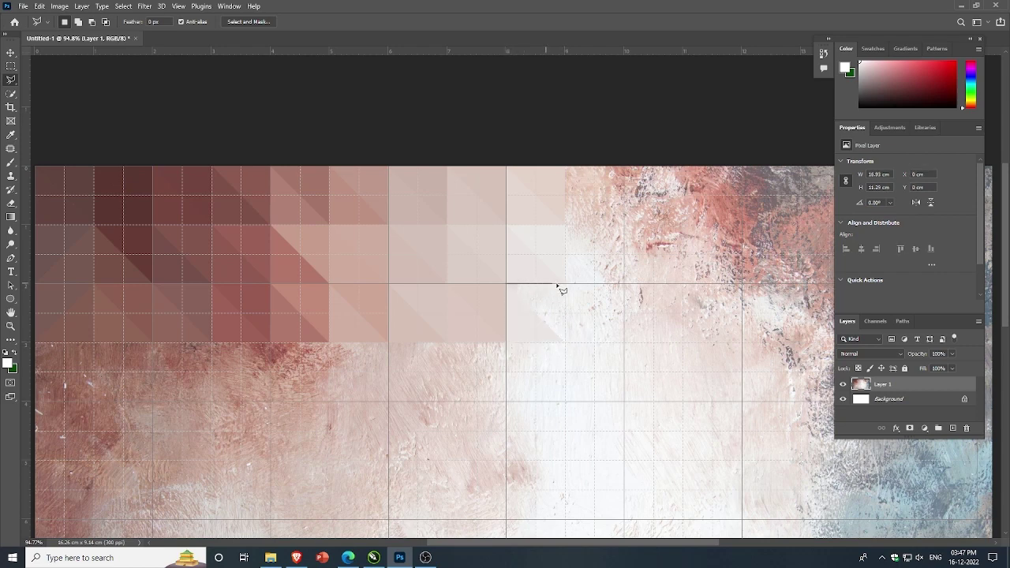
{"action": "double_click", "coordinate": [565, 342]}
{"action": "key", "text": "alt+BackSpace"}
{"action": "key", "text": "ctrl+d"}
Step: Fill both halves of the next column's top square with pink
{"action": "left_click", "coordinate": [565, 165]}
{"action": "left_click", "coordinate": [565, 224]}
{"action": "left_click", "coordinate": [566, 166]}
{"action": "key", "text": "alt+BackSpace"}
{"action": "key", "text": "ctrl+d"}
{"action": "left_click", "coordinate": [623, 165]}
{"action": "left_click", "coordinate": [623, 224]}
{"action": "left_click", "coordinate": [565, 165]}
{"action": "key", "text": "alt+BackSpace"}
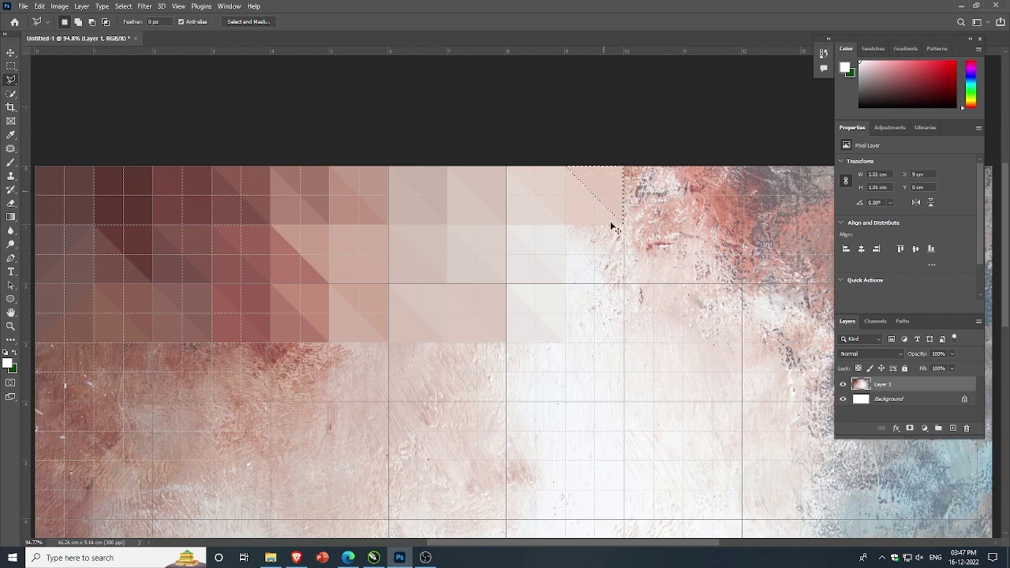
{"action": "key", "text": "ctrl+d"}
Step: Fill the lower-left and upper-right triangles of the second-row square with pale pink
{"action": "left_click", "coordinate": [565, 224]}
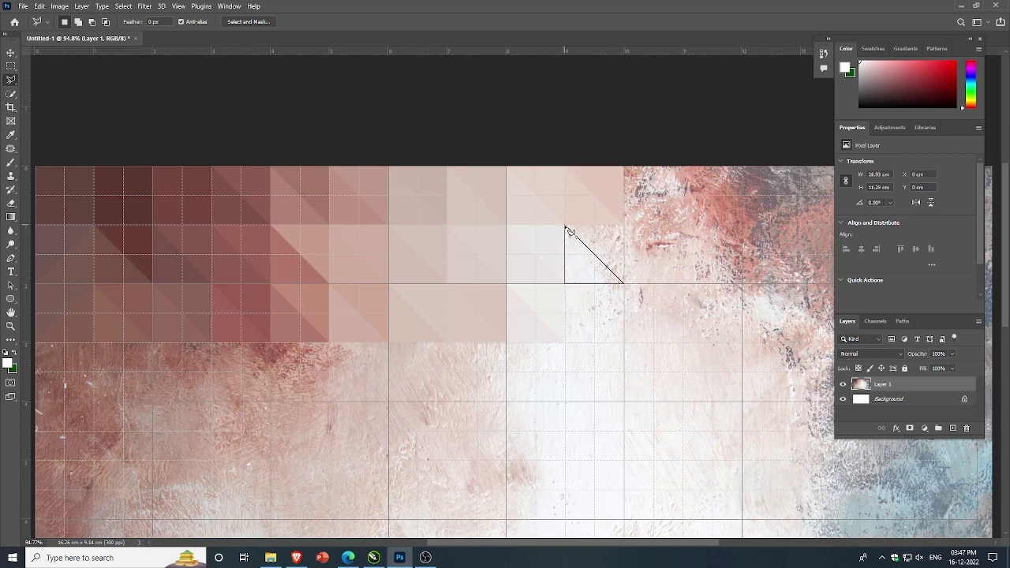
{"action": "left_click", "coordinate": [566, 225]}
{"action": "key", "text": "alt+BackSpace"}
{"action": "key", "text": "ctrl+d"}
{"action": "left_click", "coordinate": [565, 224]}
{"action": "left_click", "coordinate": [624, 282]}
{"action": "left_click", "coordinate": [623, 225]}
{"action": "left_click", "coordinate": [565, 225]}
{"action": "key", "text": "alt+BackSpace"}
{"action": "key", "text": "ctrl+d"}
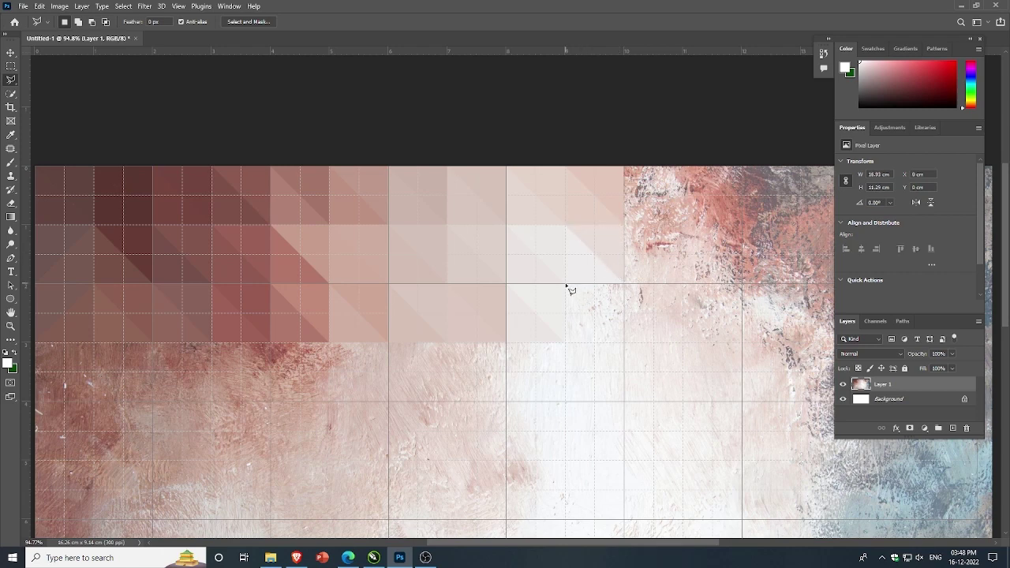
Step: Outline a triangle in the third-row square, discarding an unwanted first selection
{"action": "left_click", "coordinate": [565, 284]}
{"action": "left_click", "coordinate": [623, 343]}
{"action": "left_click", "coordinate": [566, 342]}
{"action": "left_click", "coordinate": [565, 285]}
{"action": "key", "text": "ctrl+d"}
{"action": "left_click", "coordinate": [565, 285]}
{"action": "double_click", "coordinate": [625, 285]}
Step: Flatten two right-column triangles to their average colour, dismissing the save prompt
{"action": "double_click", "coordinate": [684, 224]}
{"action": "key", "text": "ctrl+f"}
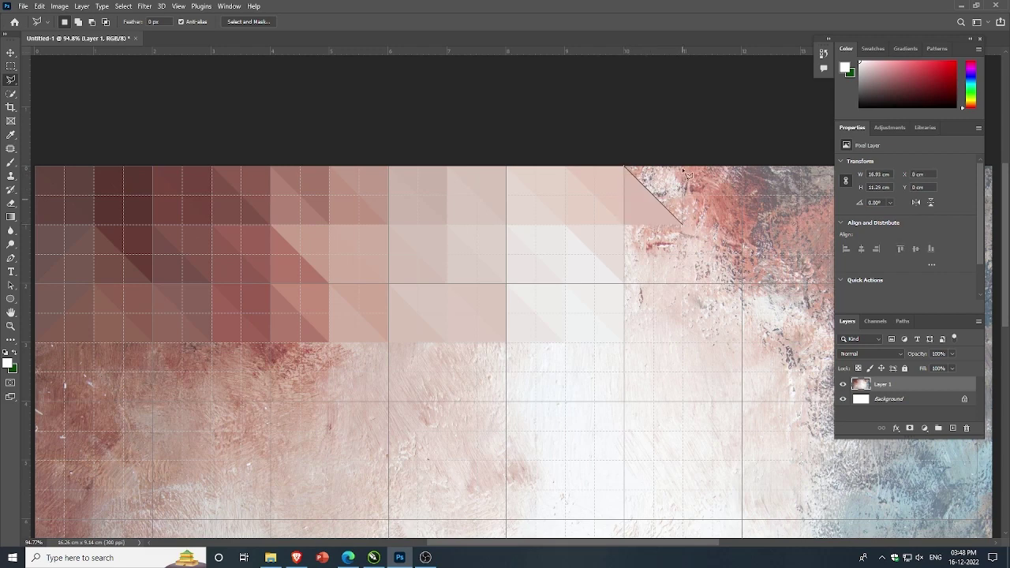
{"action": "double_click", "coordinate": [684, 166]}
{"action": "key", "text": "ctrl+f"}
{"action": "key", "text": "ctrl+s"}
{"action": "key", "text": "Escape"}
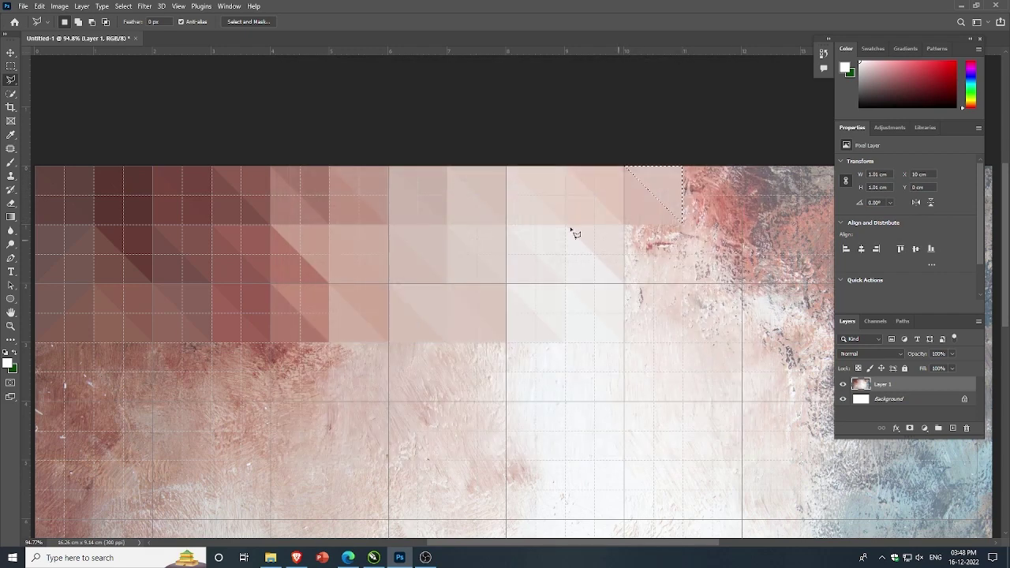
{"action": "key", "text": "ctrl+d"}
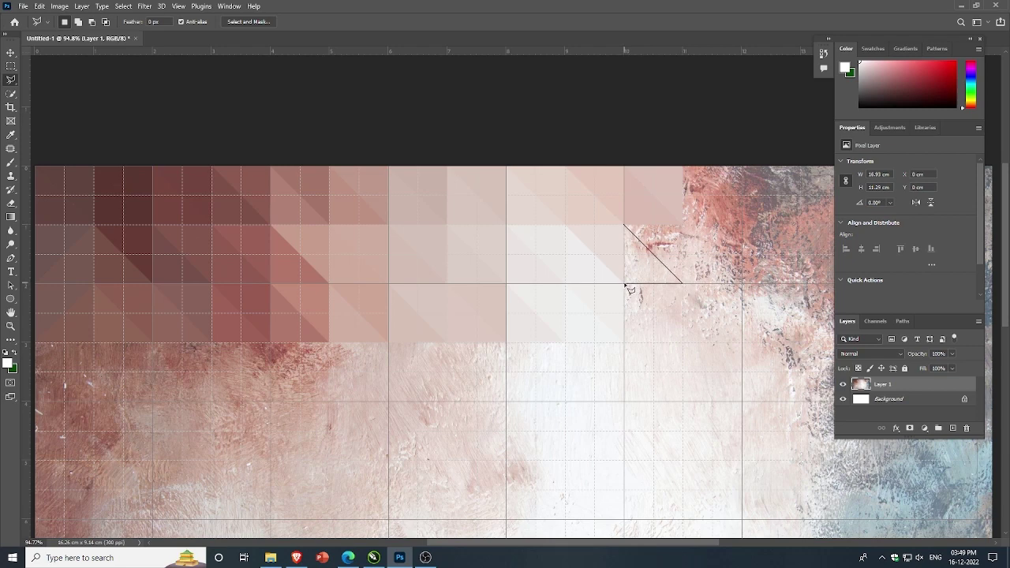
{"action": "left_click", "coordinate": [624, 284]}
{"action": "key", "text": "Escape"}
Step: Outline pink diagonal triangles in the next column's second and third squares
{"action": "left_click", "coordinate": [624, 224]}
{"action": "left_click", "coordinate": [683, 284]}
{"action": "left_click", "coordinate": [631, 228]}
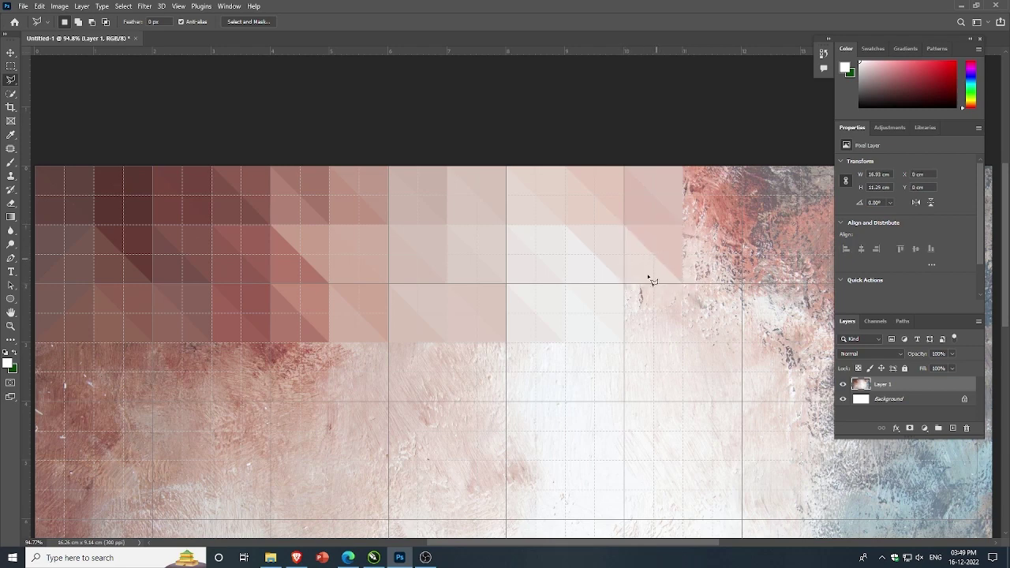
{"action": "left_click", "coordinate": [624, 284]}
{"action": "left_click", "coordinate": [682, 342]}
{"action": "left_click", "coordinate": [624, 343]}
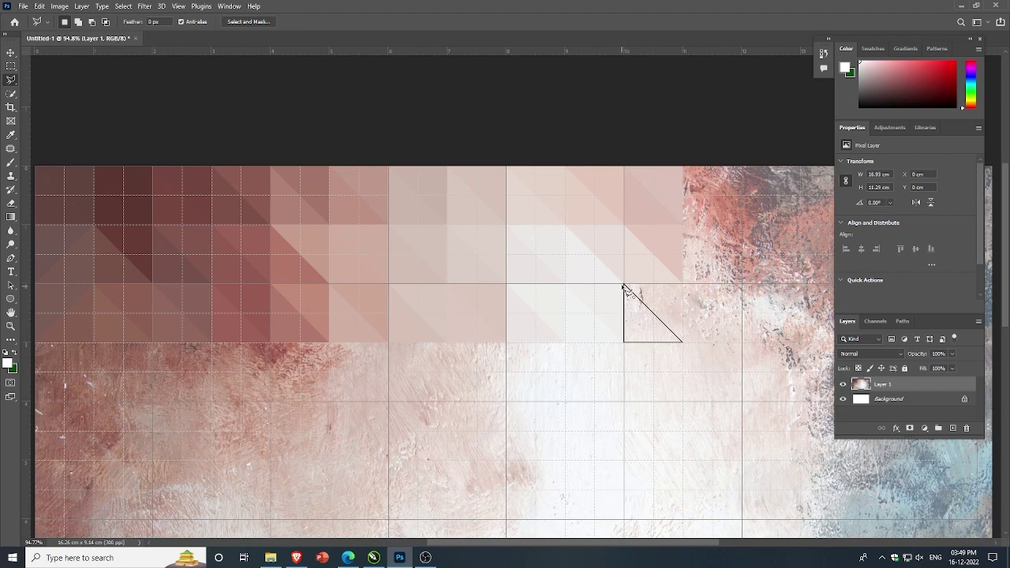
{"action": "left_click", "coordinate": [625, 285]}
{"action": "left_click", "coordinate": [624, 285]}
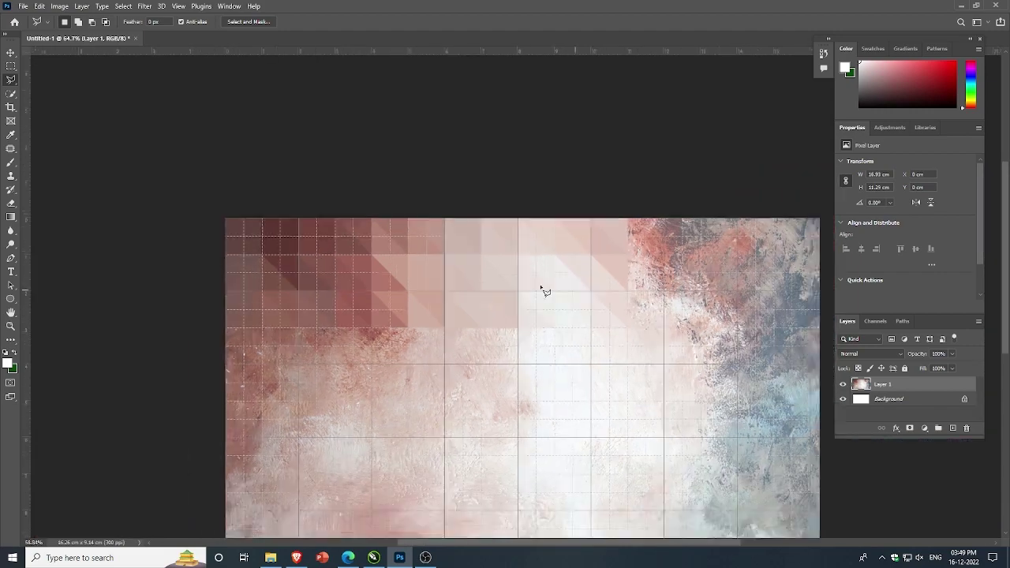
Step: Flatten both halves of the top square to one averaged pink
{"action": "scroll", "coordinate": [545, 289], "scroll_direction": "down", "scroll_amount": 3}
{"action": "scroll", "coordinate": [787, 247], "scroll_direction": "up", "scroll_amount": 3}
{"action": "scroll", "coordinate": [603, 208], "scroll_direction": "down", "scroll_amount": 3}
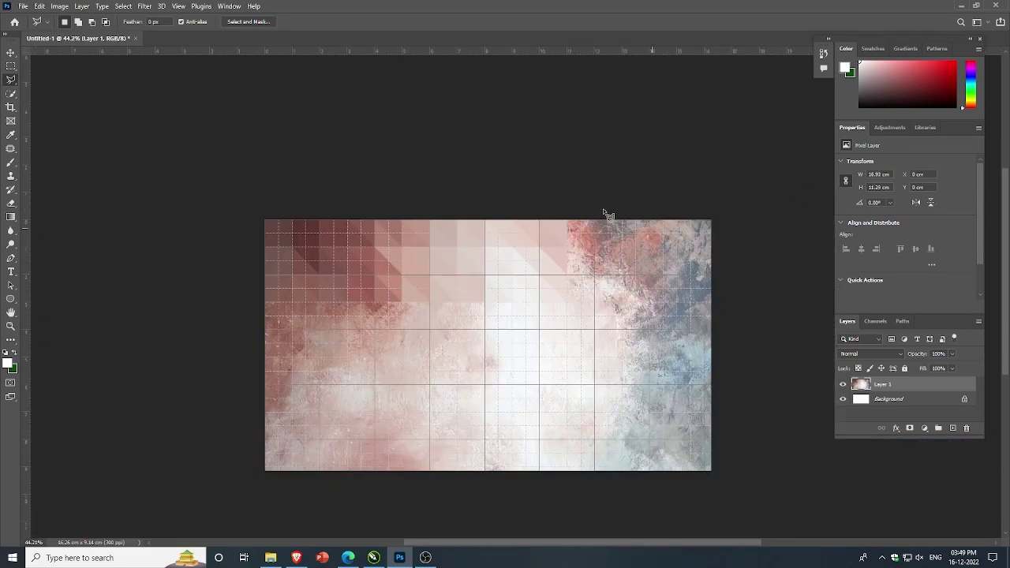
{"action": "scroll", "coordinate": [588, 220], "scroll_direction": "up", "scroll_amount": 3}
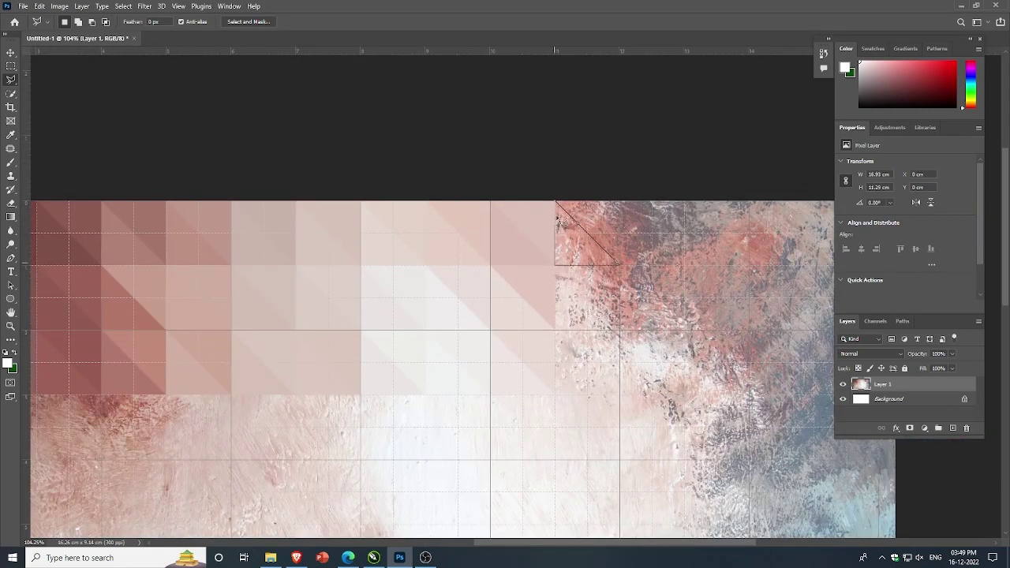
{"action": "left_click", "coordinate": [557, 203]}
{"action": "key", "text": "ctrl+f"}
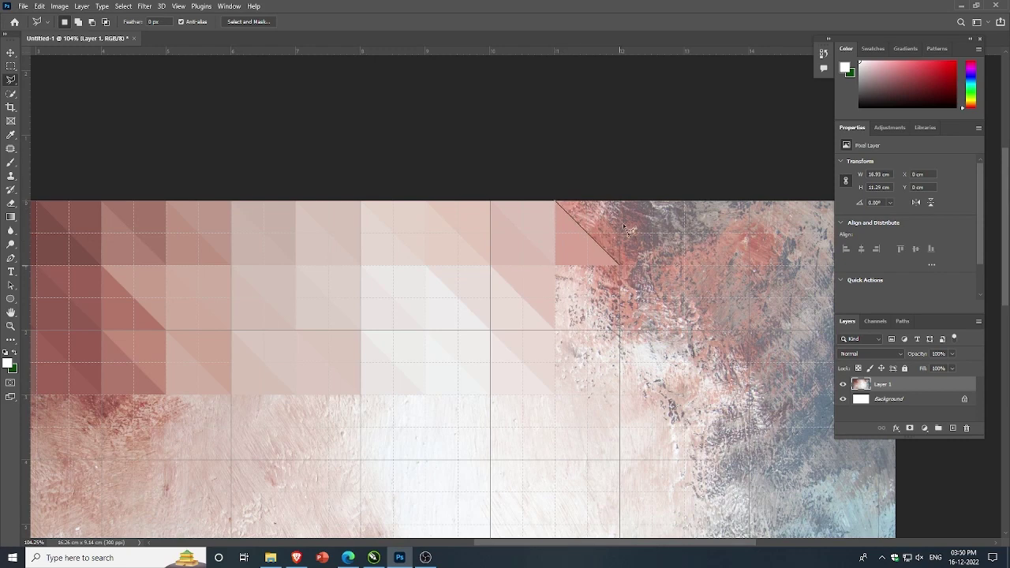
{"action": "key", "text": "ctrl+f"}
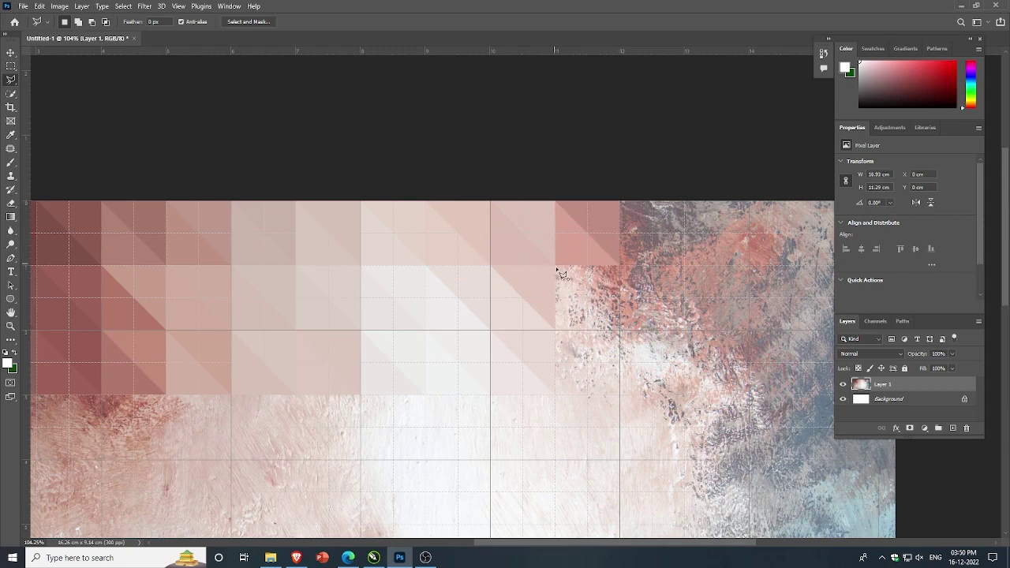
Step: Select the square below and average it to one pink colour
{"action": "left_click", "coordinate": [555, 266]}
{"action": "left_click", "coordinate": [620, 266]}
{"action": "left_click", "coordinate": [620, 331]}
{"action": "left_click", "coordinate": [556, 332]}
{"action": "left_click", "coordinate": [555, 266]}
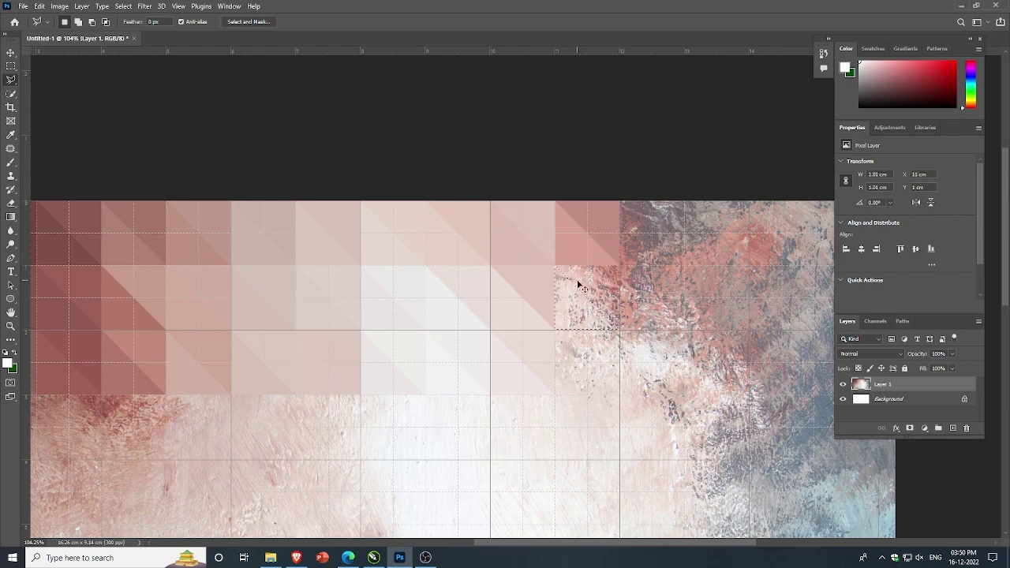
{"action": "key", "text": "ctrl+f"}
{"action": "key", "text": "ctrl+d"}
Step: Average that square's upper-right triangle to pink, dismissing the save dialog
{"action": "left_click", "coordinate": [556, 266]}
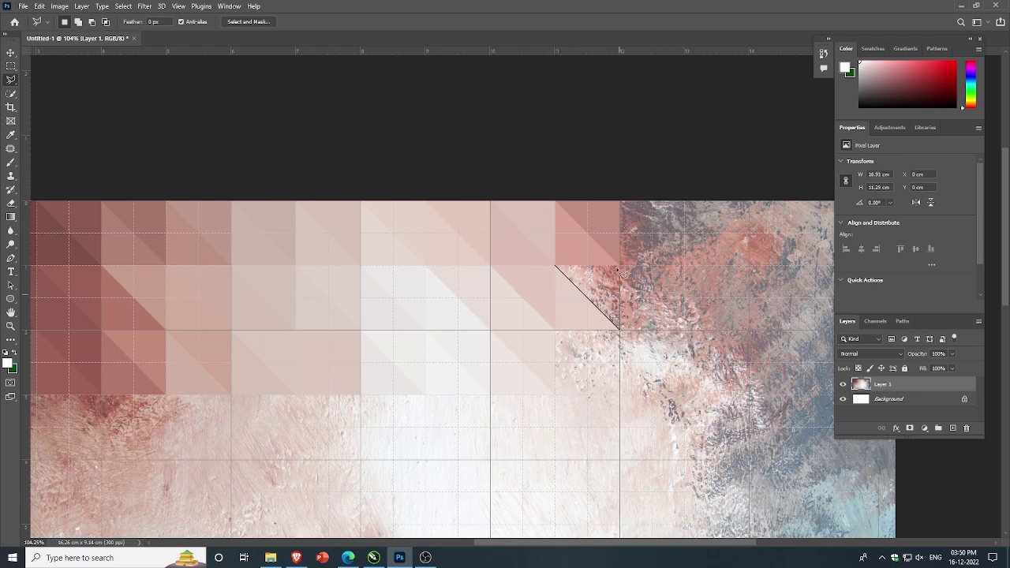
{"action": "left_click", "coordinate": [557, 267]}
{"action": "key", "text": "ctrl+f"}
{"action": "key", "text": "ctrl+d"}
{"action": "key", "text": "ctrl+shift+s"}
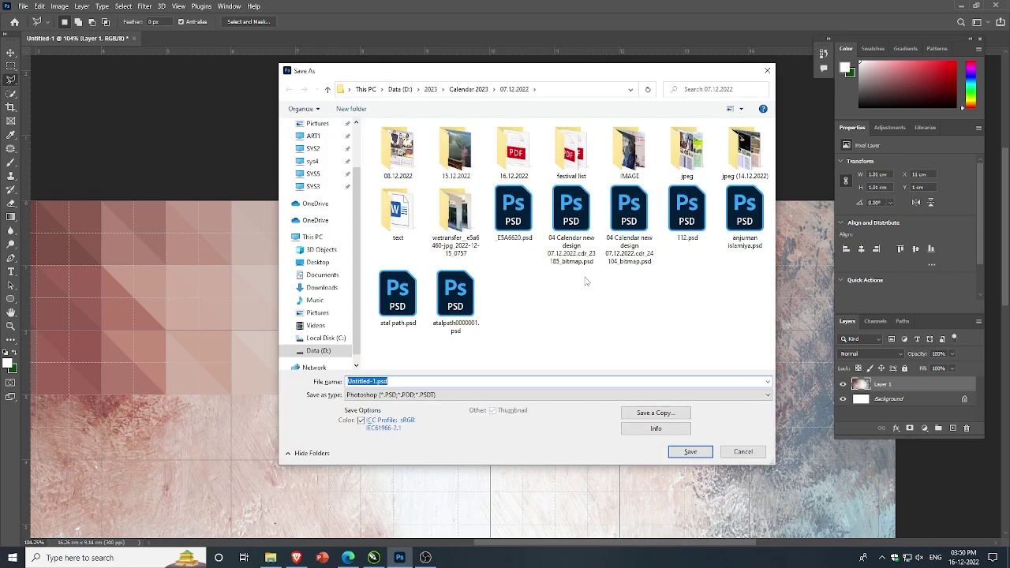
{"action": "key", "text": "Escape"}
Step: Average a triangle in the next square down to one pink colour
{"action": "left_click", "coordinate": [555, 331]}
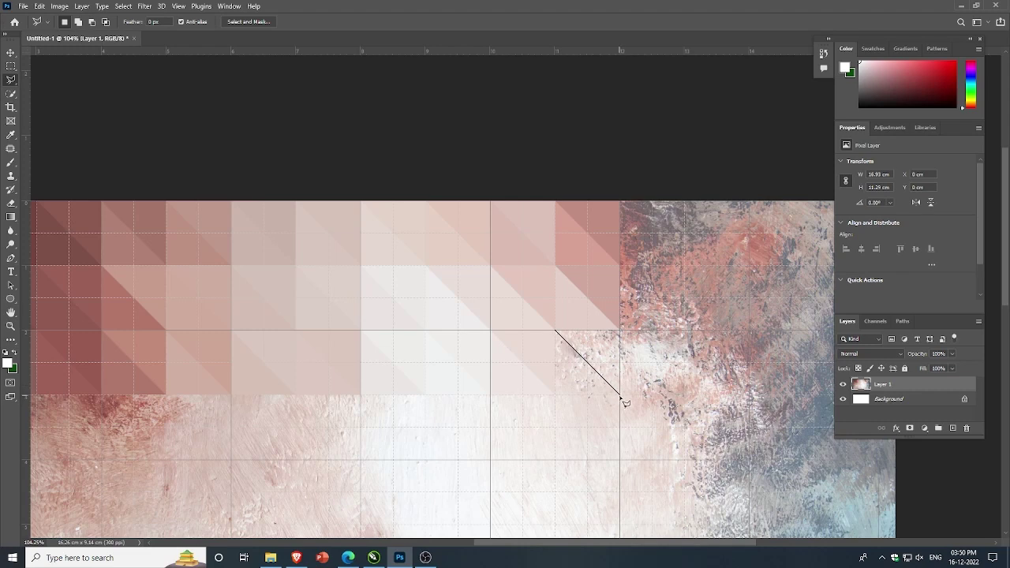
{"action": "left_click", "coordinate": [618, 395]}
{"action": "left_click", "coordinate": [556, 394]}
{"action": "left_click", "coordinate": [556, 331]}
{"action": "left_click", "coordinate": [556, 331]}
{"action": "left_click", "coordinate": [620, 395]}
{"action": "left_click", "coordinate": [619, 331]}
{"action": "left_click", "coordinate": [556, 331]}
{"action": "key", "text": "ctrl+f"}
{"action": "key", "text": "ctrl+d"}
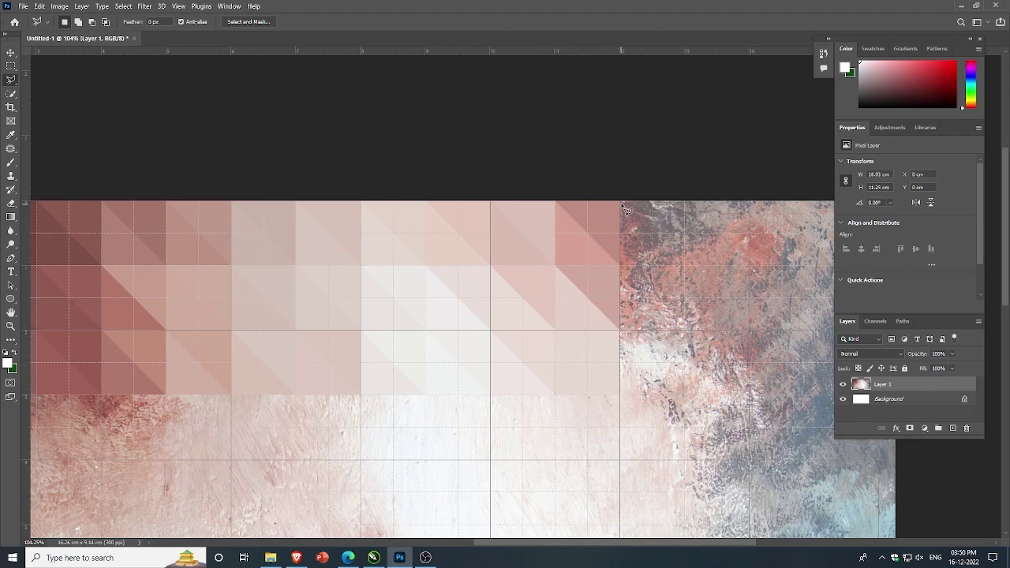
Step: Average the ninth column's top-square triangles to dusty grey-mauve pink
{"action": "left_click", "coordinate": [620, 202]}
{"action": "left_click", "coordinate": [684, 266]}
{"action": "left_click", "coordinate": [621, 202]}
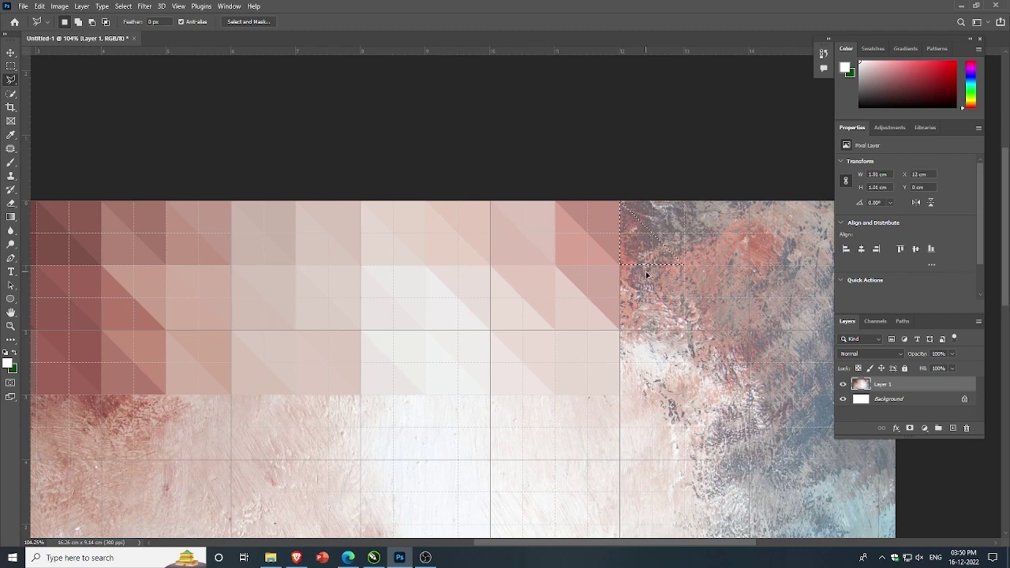
{"action": "key", "text": "ctrl+f"}
{"action": "key", "text": "ctrl+d"}
{"action": "left_click", "coordinate": [684, 202]}
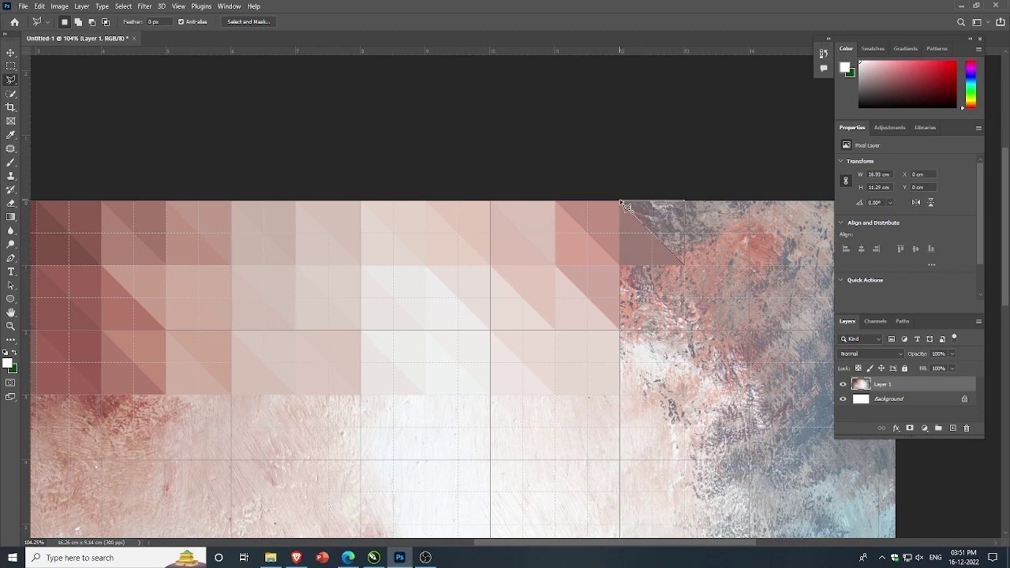
{"action": "left_click", "coordinate": [683, 266]}
{"action": "left_click", "coordinate": [621, 203]}
{"action": "key", "text": "ctrl+f"}
Step: Fill the square below the newest facet with two averaged pink triangles
{"action": "scroll", "coordinate": [738, 215], "scroll_direction": "down", "scroll_amount": 3}
{"action": "scroll", "coordinate": [585, 284], "scroll_direction": "up", "scroll_amount": 3}
{"action": "scroll", "coordinate": [587, 288], "scroll_direction": "up", "scroll_amount": 2}
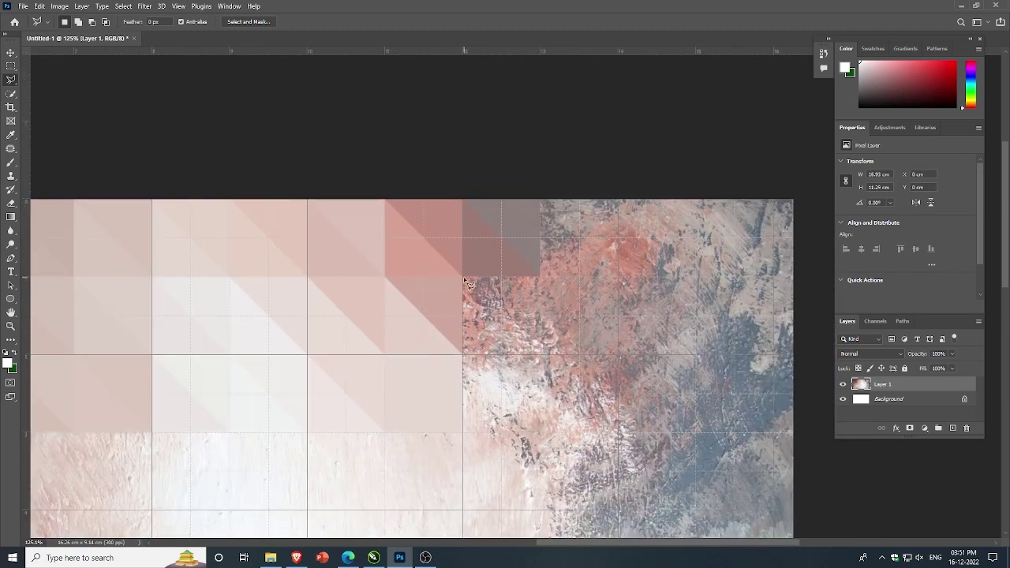
{"action": "left_click", "coordinate": [463, 276]}
{"action": "left_click", "coordinate": [541, 355]}
{"action": "left_click", "coordinate": [463, 355]}
{"action": "left_click", "coordinate": [463, 277]}
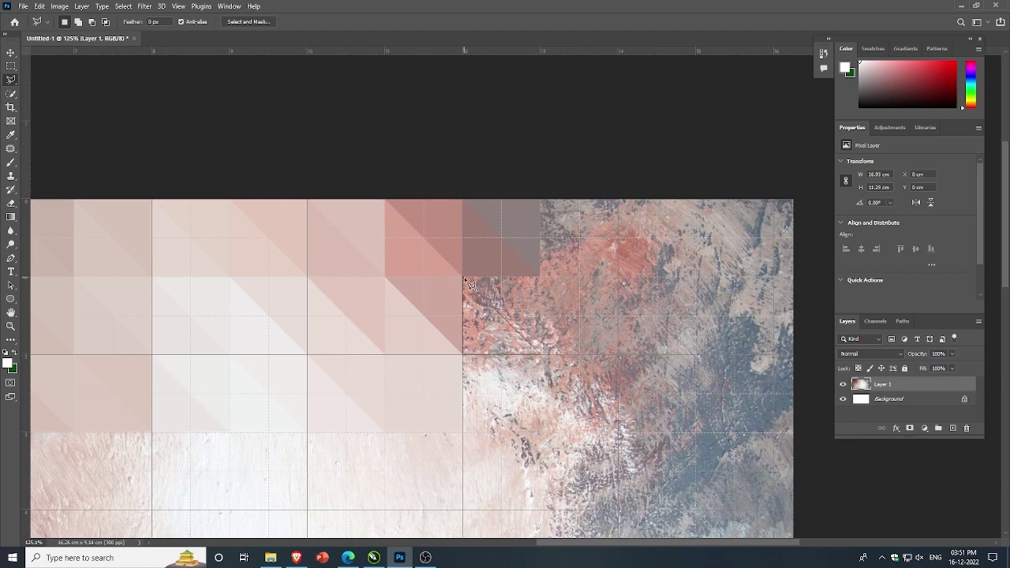
{"action": "key", "text": "ctrl+f"}
{"action": "key", "text": "ctrl+d"}
{"action": "left_click", "coordinate": [463, 276]}
{"action": "left_click", "coordinate": [540, 276]}
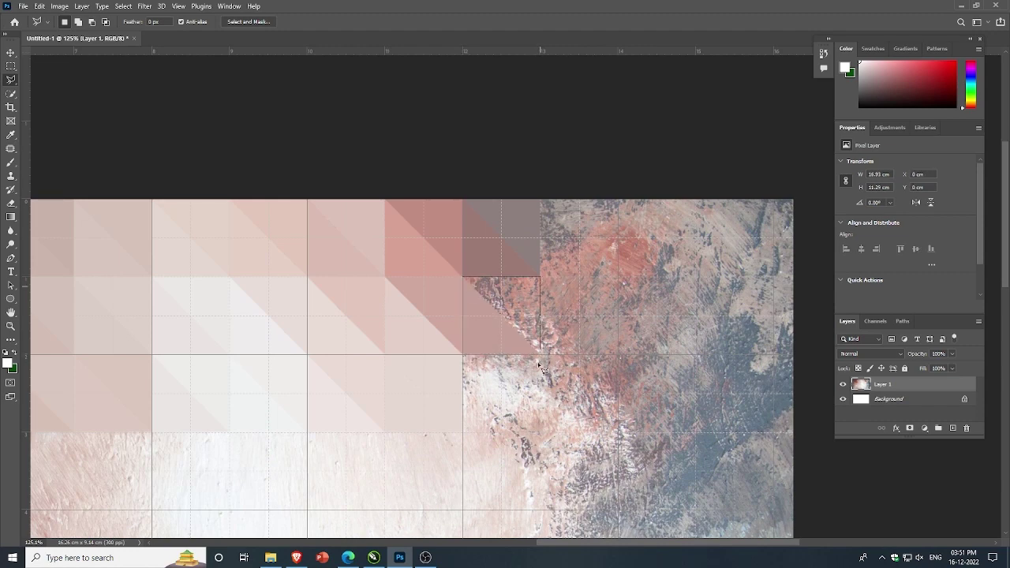
{"action": "double_click", "coordinate": [542, 356]}
{"action": "key", "text": "ctrl+f"}
{"action": "key", "text": "ctrl+d"}
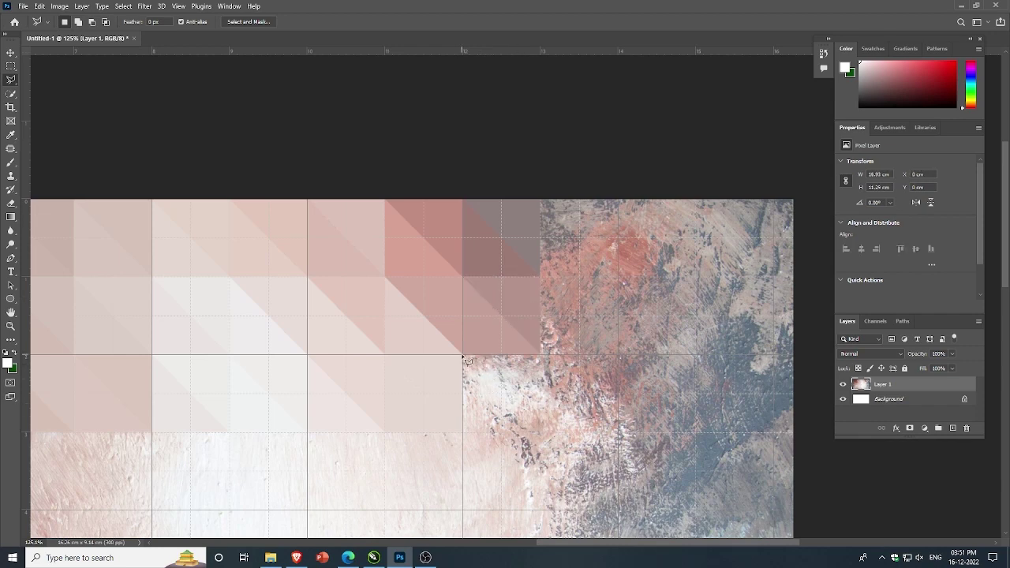
Step: Average both half-square triangles in the square directly below it
{"action": "left_click", "coordinate": [464, 356]}
{"action": "left_click", "coordinate": [463, 356]}
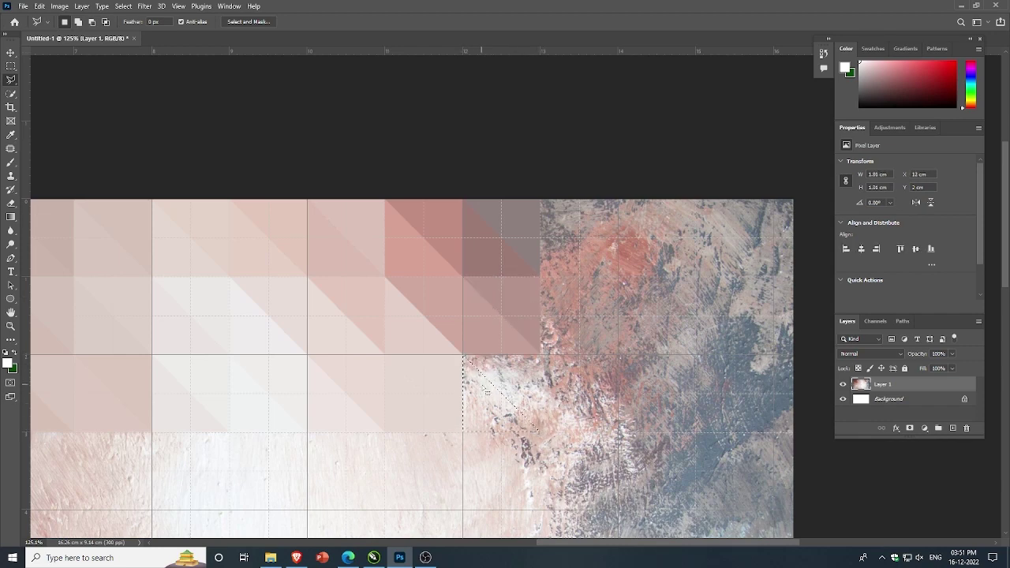
{"action": "key", "text": "ctrl+f"}
{"action": "key", "text": "ctrl+d"}
{"action": "left_click", "coordinate": [463, 356]}
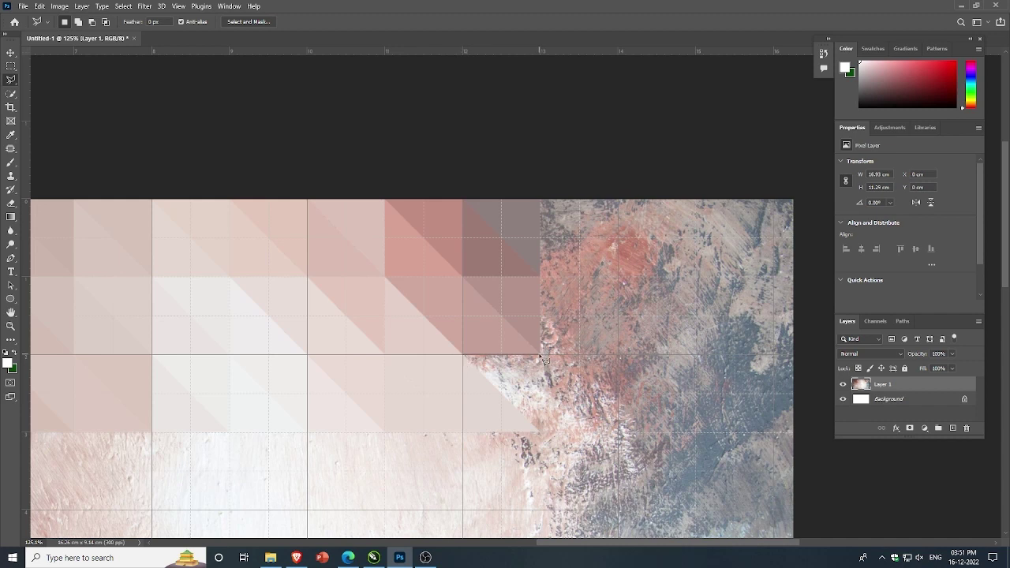
{"action": "left_click", "coordinate": [542, 355]}
{"action": "left_click", "coordinate": [541, 433]}
{"action": "left_click", "coordinate": [464, 356]}
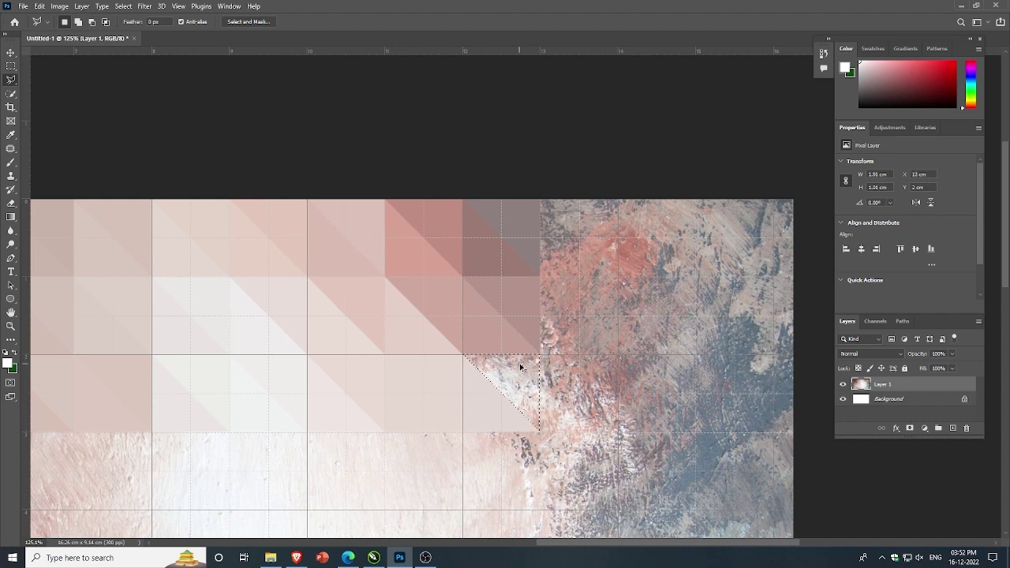
{"action": "key", "text": "ctrl+f"}
{"action": "key", "text": "ctrl+d"}
Step: Turn the top square of the next column into two averaged pink triangles
{"action": "left_click", "coordinate": [541, 200]}
{"action": "left_click", "coordinate": [618, 278]}
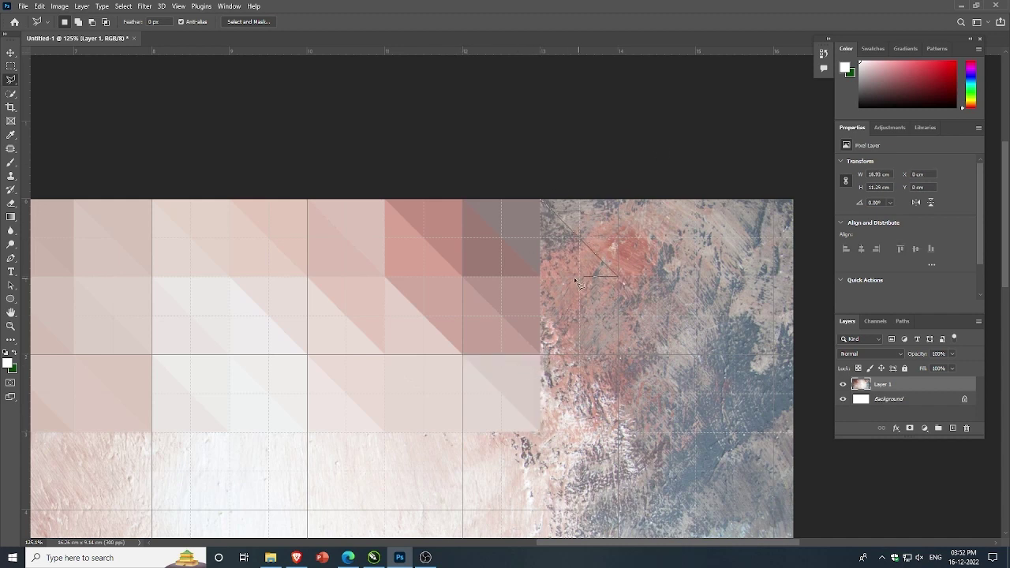
{"action": "left_click", "coordinate": [541, 278]}
{"action": "left_click", "coordinate": [541, 199]}
{"action": "key", "text": "ctrl+f"}
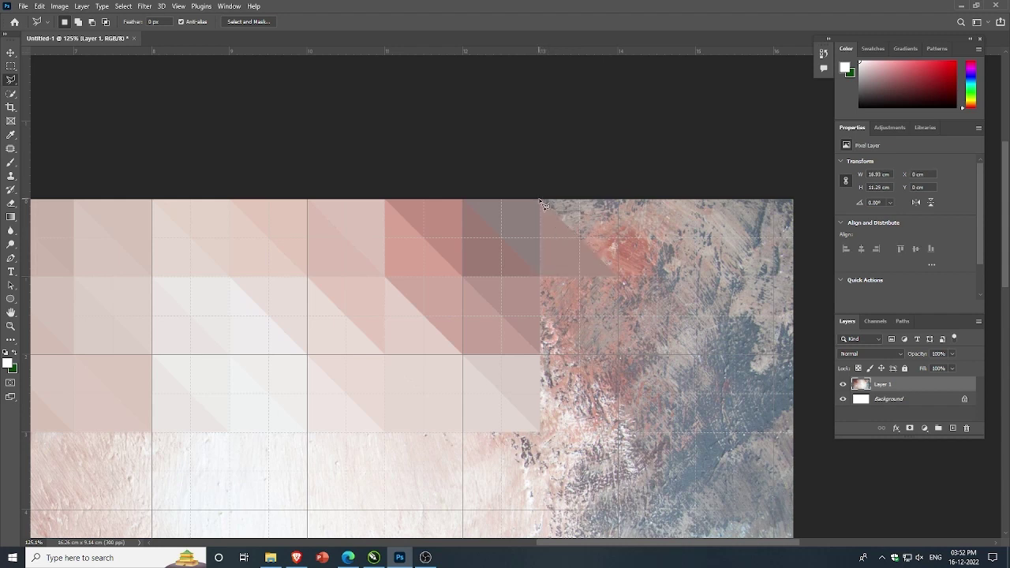
{"action": "key", "text": "ctrl+d"}
{"action": "left_click", "coordinate": [540, 199]}
{"action": "left_click", "coordinate": [619, 200]}
{"action": "left_click", "coordinate": [619, 277]}
{"action": "key", "text": "ctrl+f"}
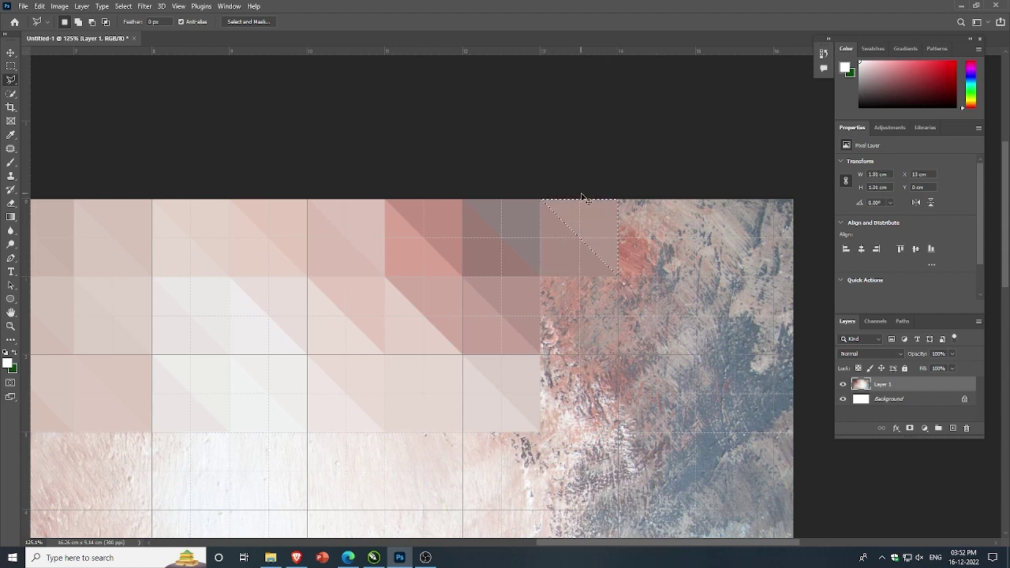
{"action": "key", "text": "ctrl+d"}
Step: Average both triangles of the second square down in that column
{"action": "left_click", "coordinate": [541, 278]}
{"action": "left_click", "coordinate": [619, 355]}
{"action": "left_click", "coordinate": [541, 355]}
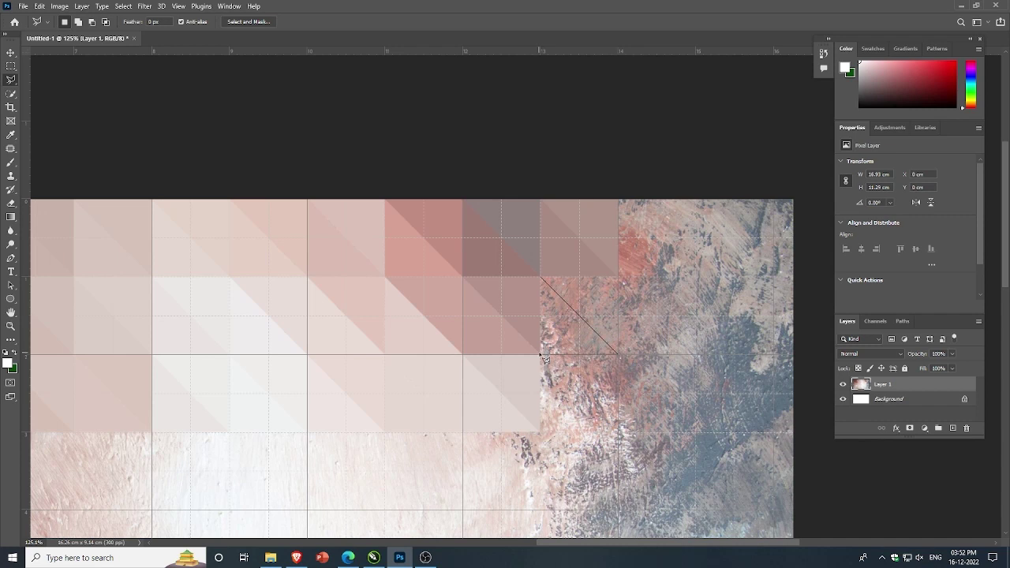
{"action": "left_click", "coordinate": [541, 278]}
{"action": "key", "text": "ctrl+f"}
{"action": "key", "text": "ctrl+d"}
{"action": "left_click", "coordinate": [541, 278]}
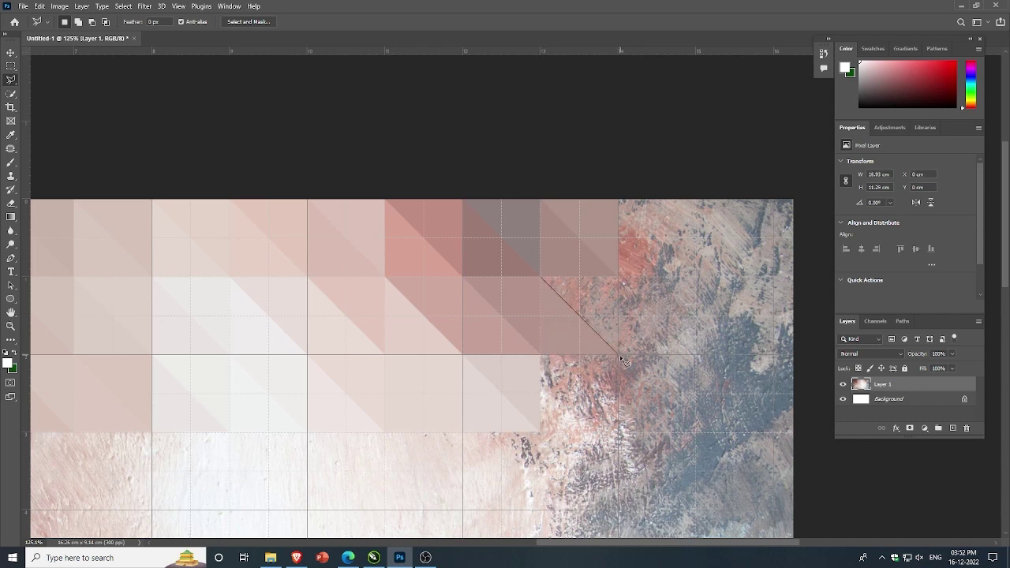
{"action": "left_click", "coordinate": [619, 355]}
{"action": "left_click", "coordinate": [541, 279]}
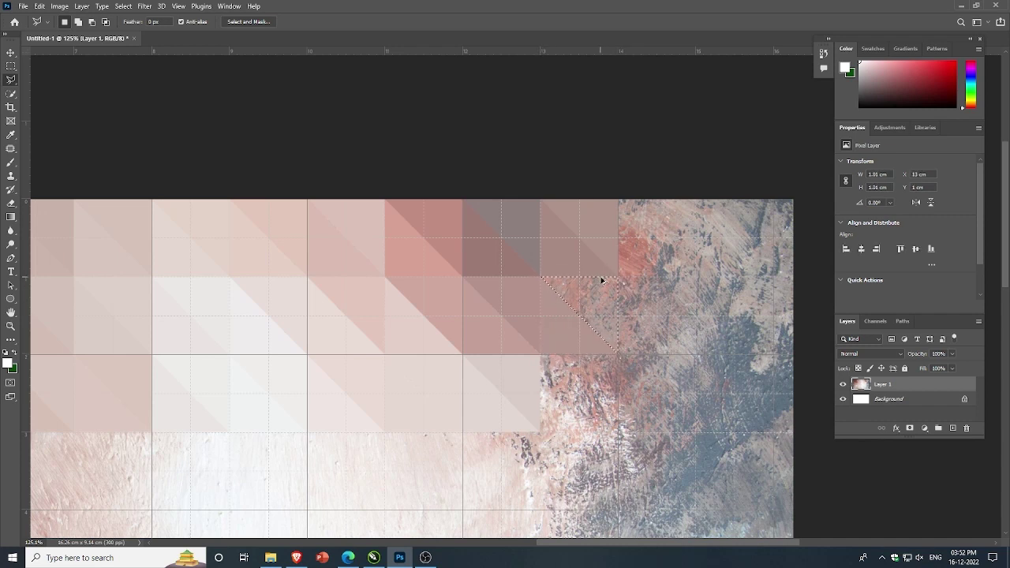
{"action": "key", "text": "ctrl+f"}
{"action": "key", "text": "ctrl+d"}
Step: Average both triangles of the bottom-row square, completing the ninth column
{"action": "left_click", "coordinate": [540, 355]}
{"action": "left_click", "coordinate": [618, 432]}
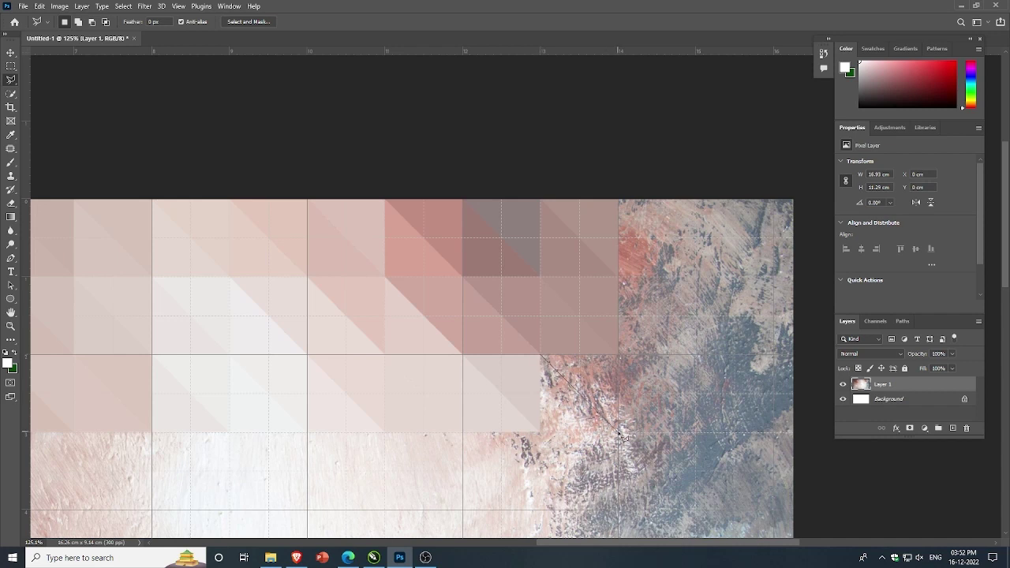
{"action": "left_click", "coordinate": [540, 433]}
{"action": "left_click", "coordinate": [540, 355]}
{"action": "key", "text": "ctrl+f"}
{"action": "key", "text": "ctrl+d"}
{"action": "left_click", "coordinate": [540, 356]}
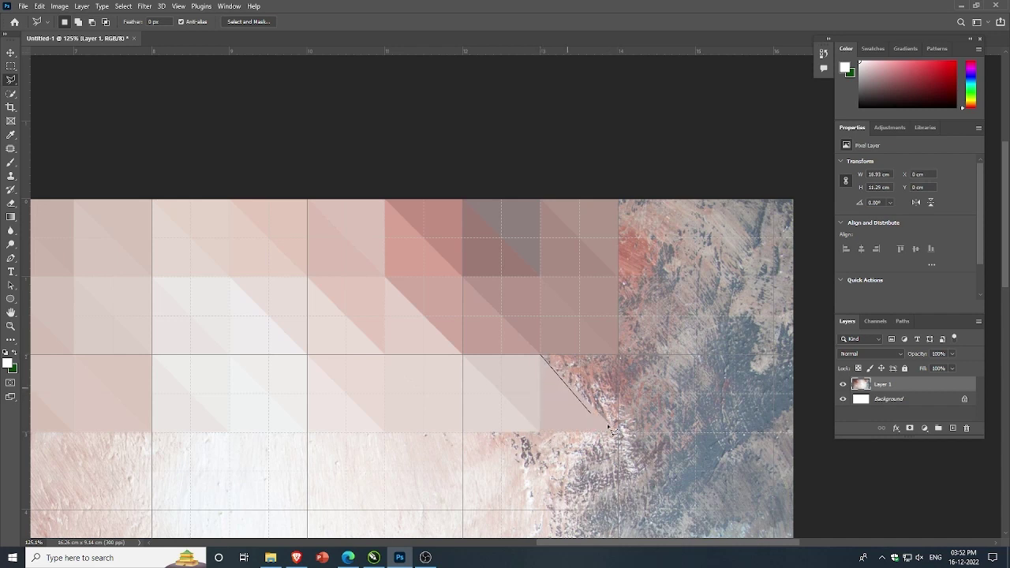
{"action": "left_click", "coordinate": [619, 432]}
{"action": "left_click", "coordinate": [619, 355]}
{"action": "left_click", "coordinate": [540, 355]}
{"action": "key", "text": "ctrl+f"}
{"action": "key", "text": "ctrl+d"}
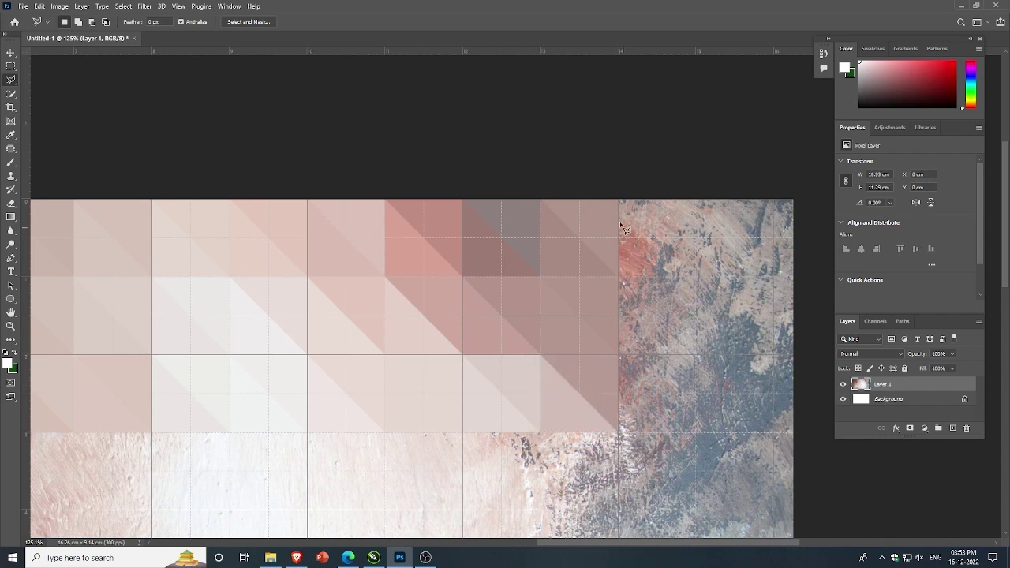
Step: Average the lower-left triangle of the top square in the following column
{"action": "left_click", "coordinate": [619, 199]}
{"action": "left_click", "coordinate": [696, 276]}
{"action": "left_click", "coordinate": [619, 276]}
{"action": "left_click", "coordinate": [621, 202]}
{"action": "key", "text": "ctrl+f"}
{"action": "key", "text": "ctrl+d"}
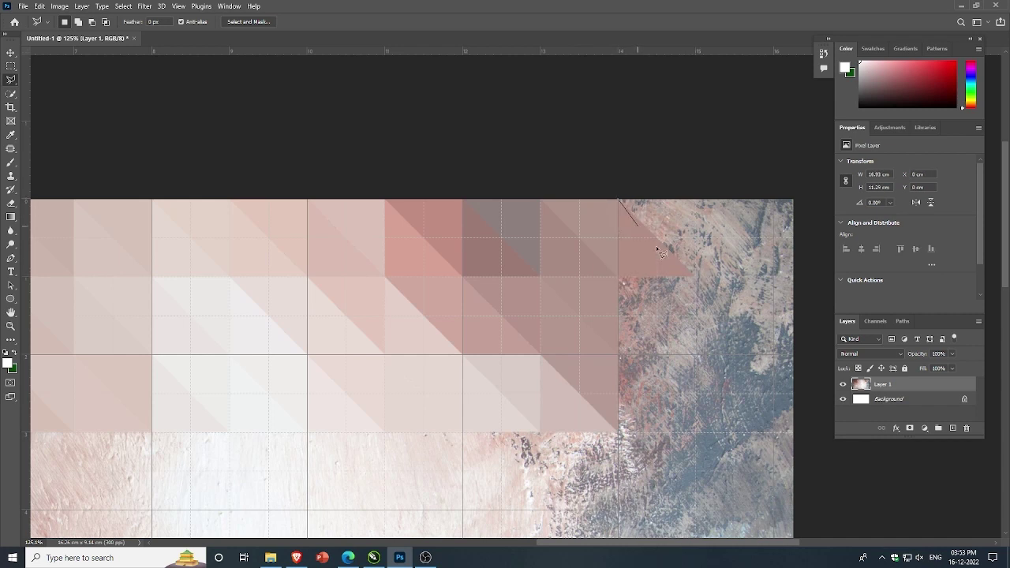
Step: Finish the upper-right triangle, then average-fill the lower-left triangle of the next top-row square
{"action": "double_click", "coordinate": [698, 201]}
{"action": "key", "text": "ctrl+f"}
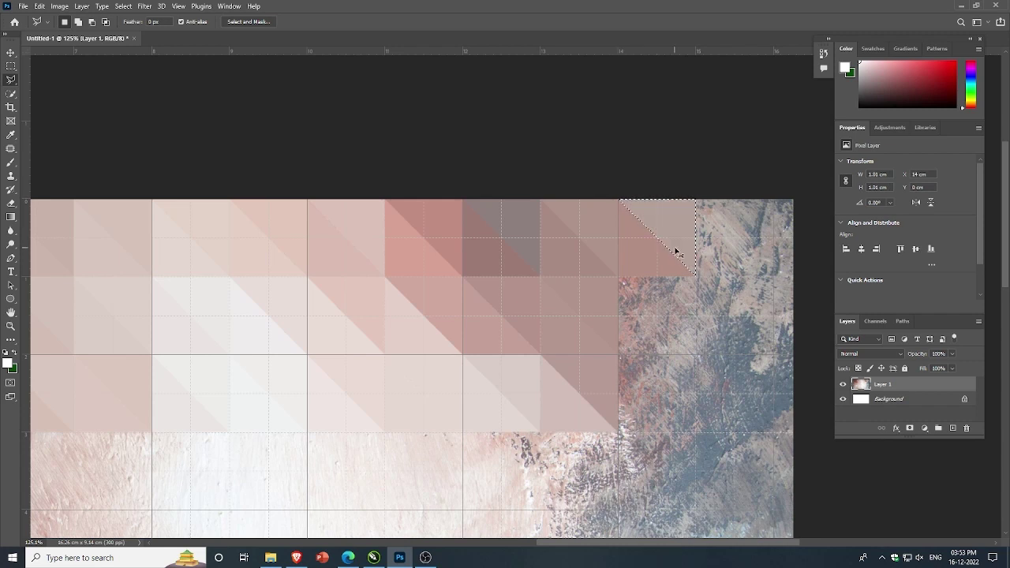
{"action": "key", "text": "ctrl+d"}
{"action": "left_click", "coordinate": [697, 200]}
{"action": "left_click", "coordinate": [773, 276]}
{"action": "double_click", "coordinate": [696, 277]}
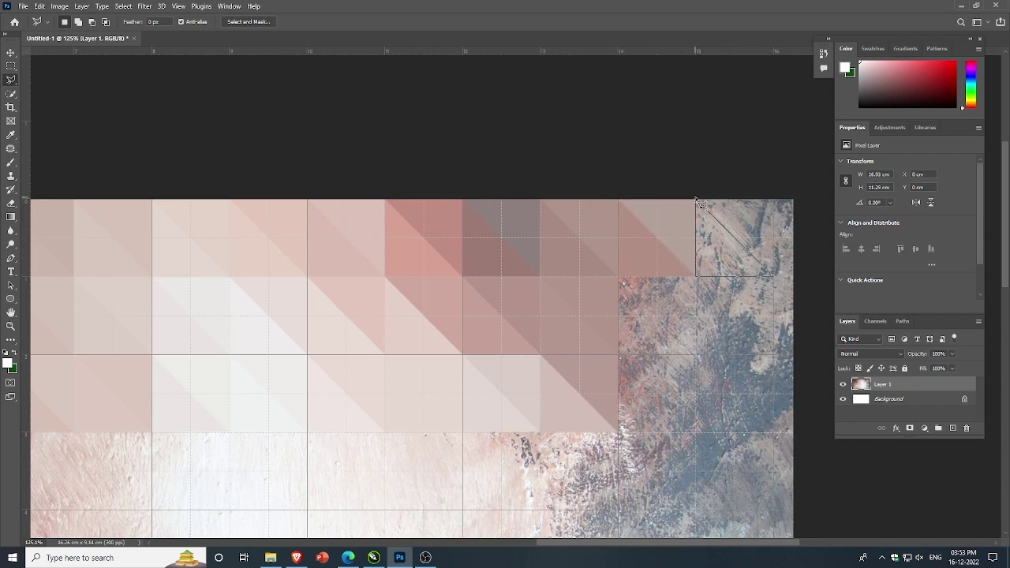
{"action": "key", "text": "ctrl+f"}
{"action": "key", "text": "ctrl+d"}
Step: Average-fill the upper-right triangle of that top-row square (x 882–980)
{"action": "left_click", "coordinate": [697, 200]}
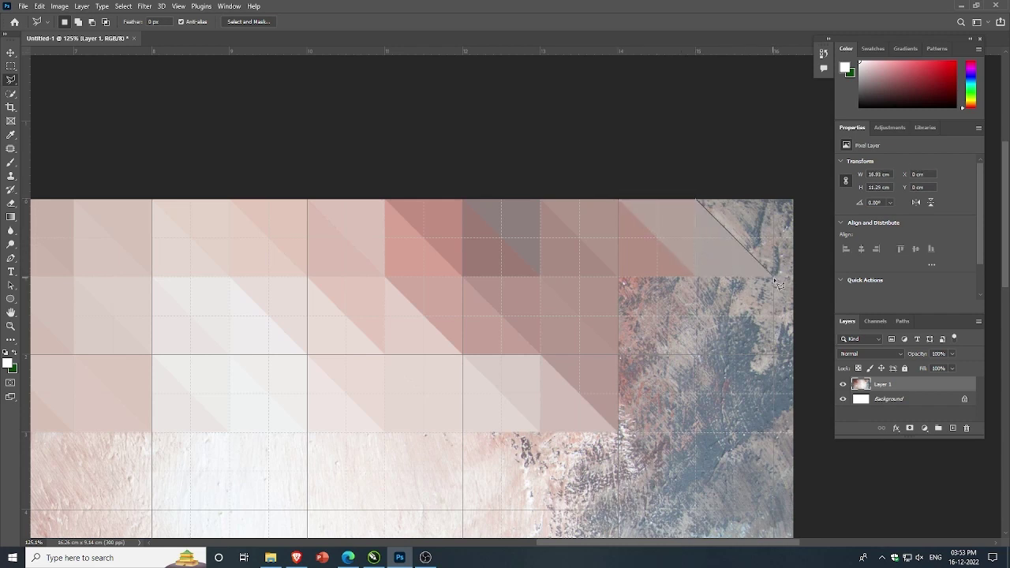
{"action": "left_click", "coordinate": [774, 276]}
{"action": "left_click", "coordinate": [774, 199]}
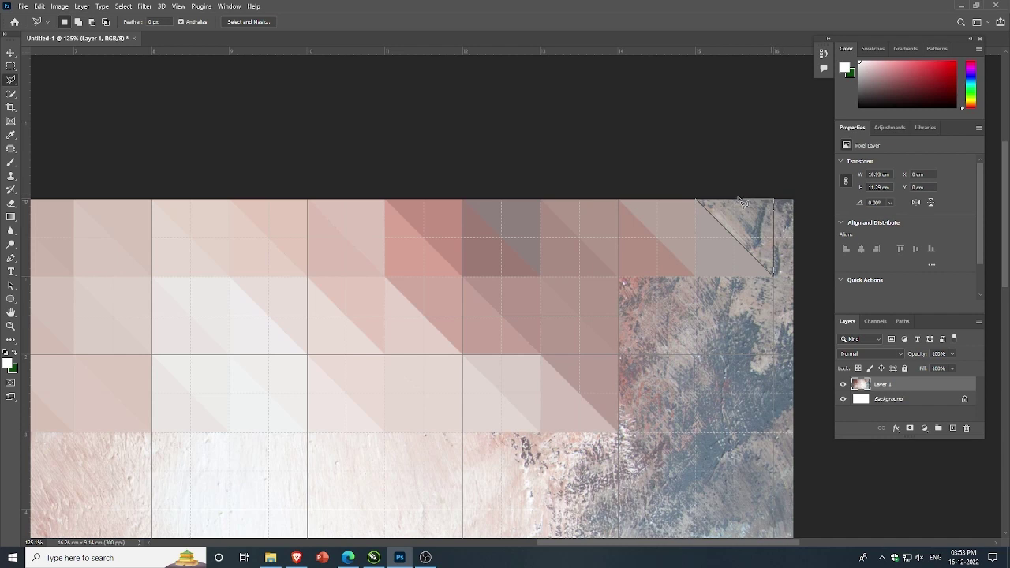
{"action": "double_click", "coordinate": [696, 200]}
{"action": "key", "text": "ctrl+f"}
{"action": "key", "text": "ctrl+d"}
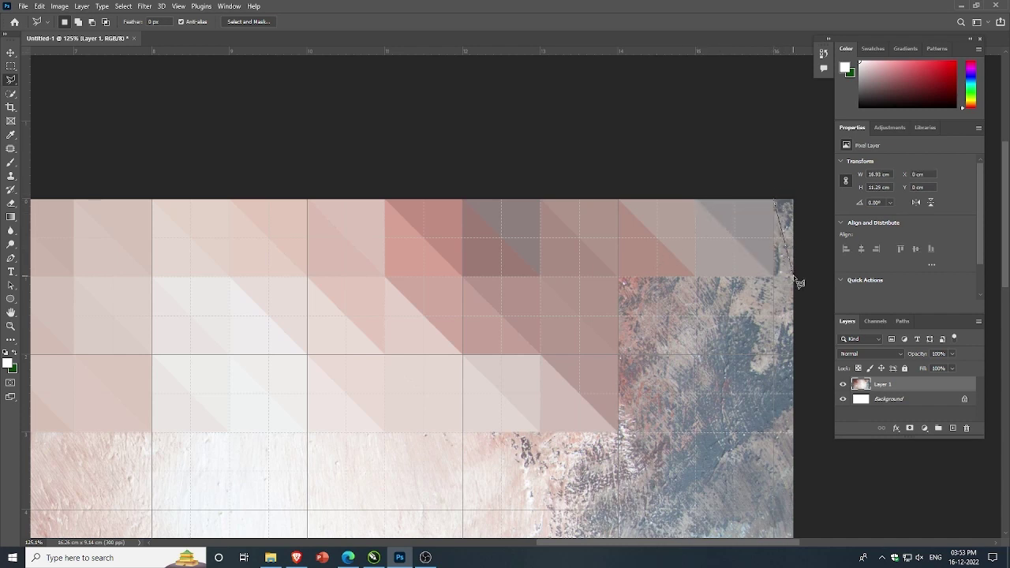
Step: Split the second-row square at x 784–882 into two average-filled triangles
{"action": "left_click", "coordinate": [619, 278]}
{"action": "left_click", "coordinate": [696, 354]}
{"action": "left_click", "coordinate": [619, 354]}
{"action": "left_click", "coordinate": [620, 278]}
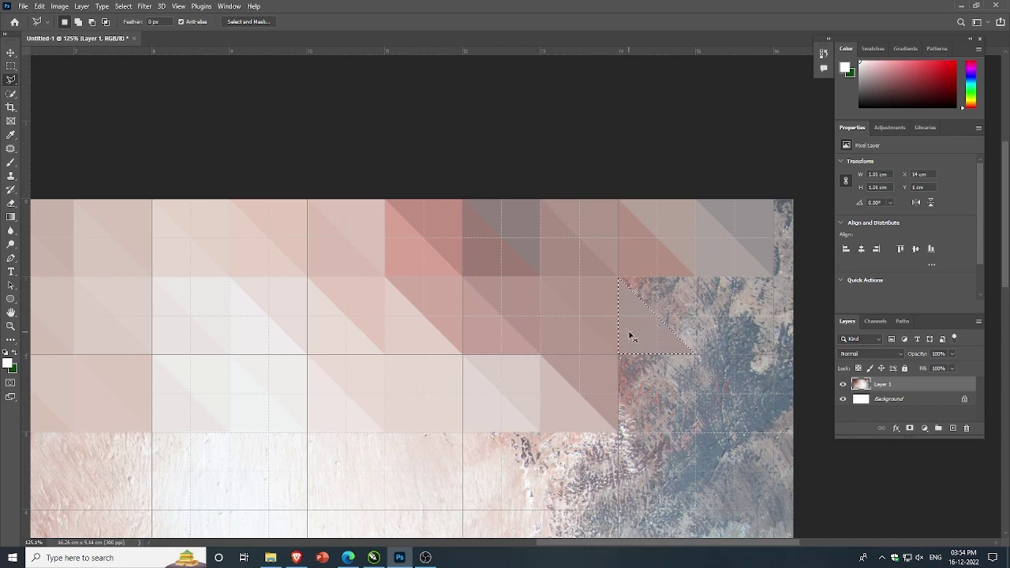
{"action": "key", "text": "ctrl+f"}
{"action": "key", "text": "ctrl+d"}
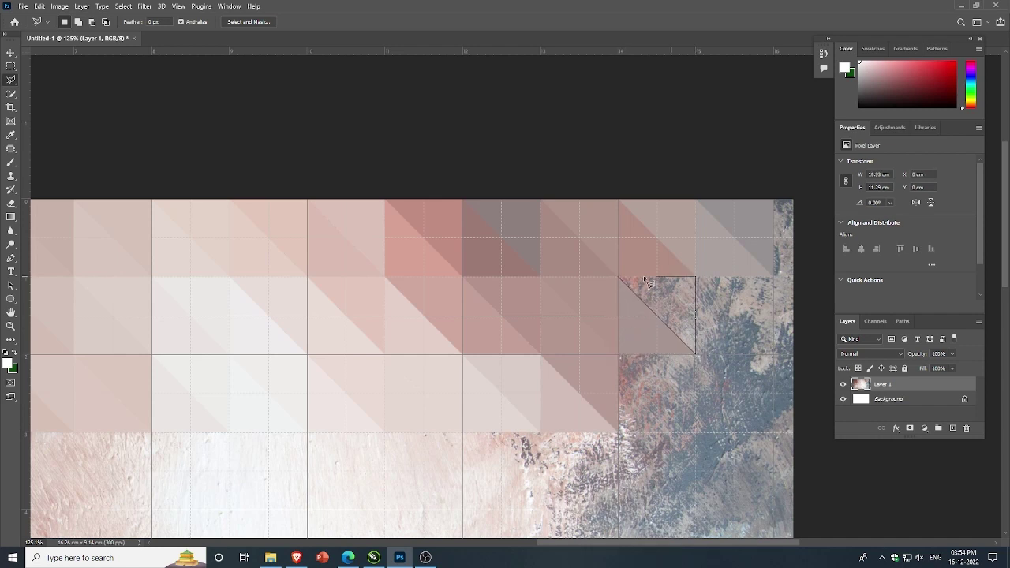
{"action": "left_click", "coordinate": [619, 277]}
{"action": "key", "text": "ctrl+f"}
{"action": "key", "text": "ctrl+d"}
Step: Split the third-row square at x 784–882 into lower-left and upper-right averaged triangles
{"action": "left_click", "coordinate": [619, 355]}
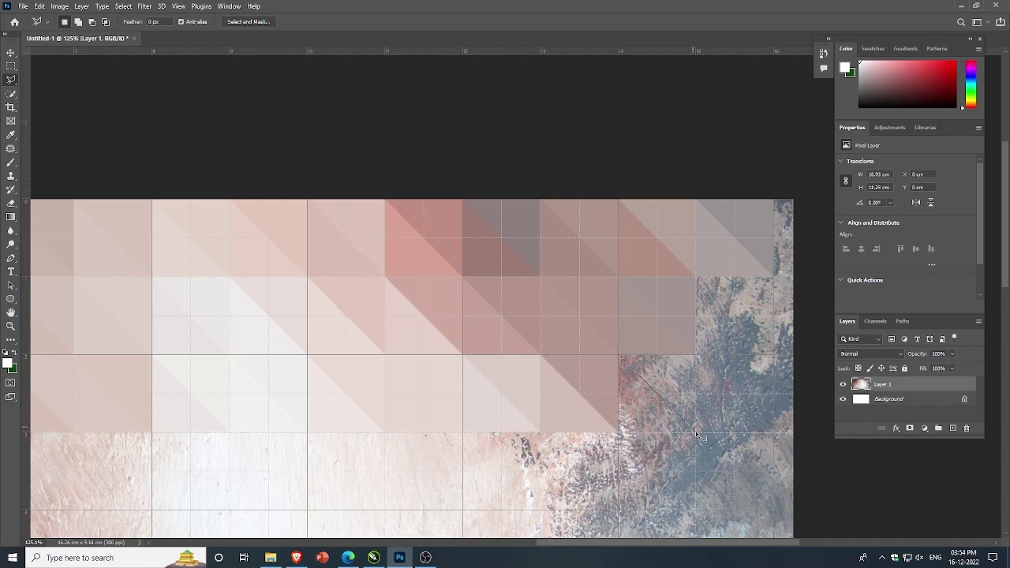
{"action": "left_click", "coordinate": [696, 432]}
{"action": "left_click", "coordinate": [619, 433]}
{"action": "left_click", "coordinate": [619, 355]}
{"action": "key", "text": "ctrl+f"}
{"action": "key", "text": "ctrl+d"}
{"action": "left_click", "coordinate": [618, 355]}
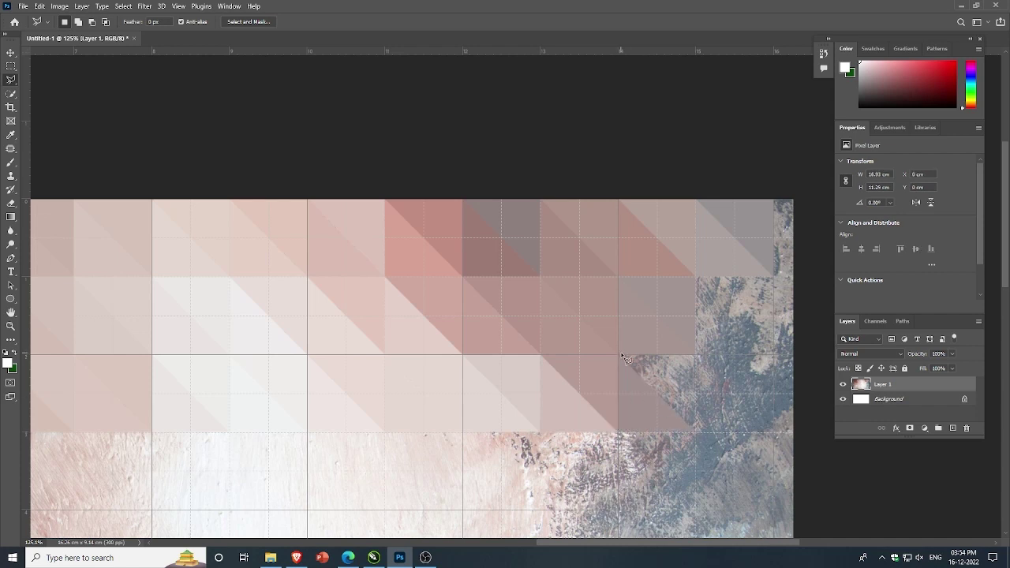
{"action": "left_click", "coordinate": [696, 433]}
{"action": "left_click", "coordinate": [697, 355]}
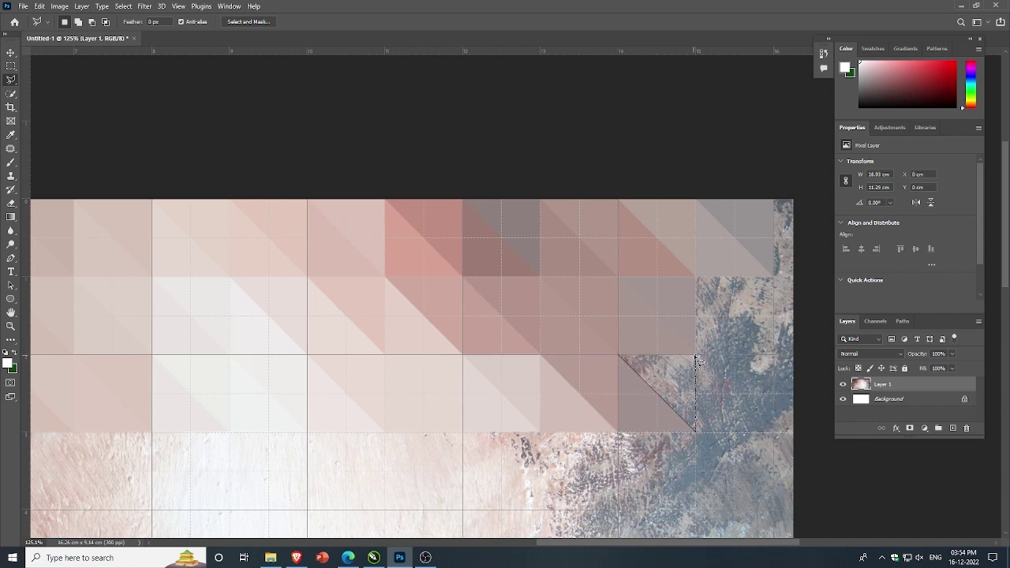
{"action": "left_click", "coordinate": [619, 355]}
{"action": "key", "text": "ctrl+f"}
{"action": "key", "text": "ctrl+d"}
Step: Average-fill both triangles of the second-row square in the next column (x 882–980)
{"action": "left_click", "coordinate": [696, 278]}
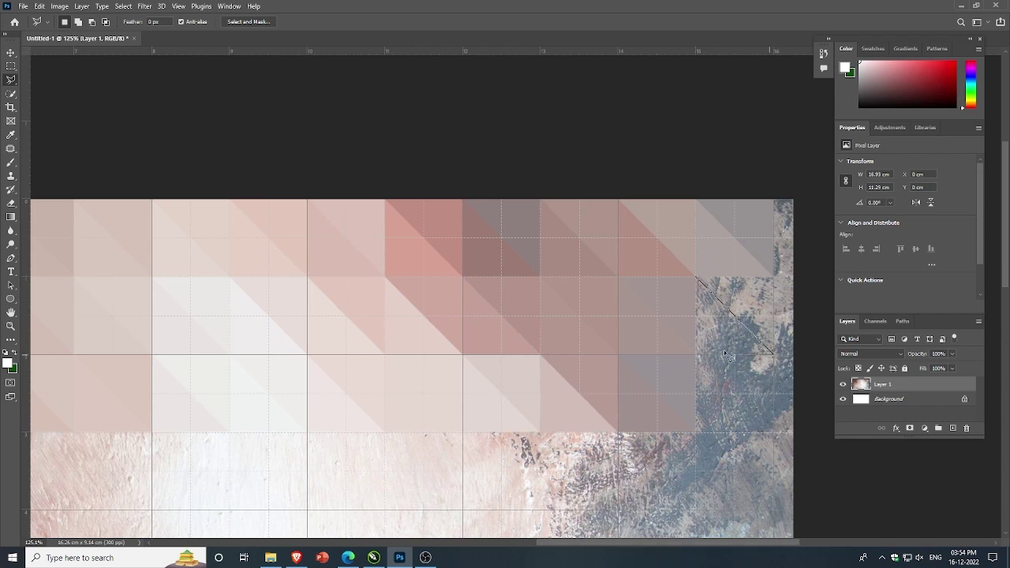
{"action": "left_click", "coordinate": [697, 279]}
{"action": "key", "text": "ctrl+f"}
{"action": "key", "text": "ctrl+d"}
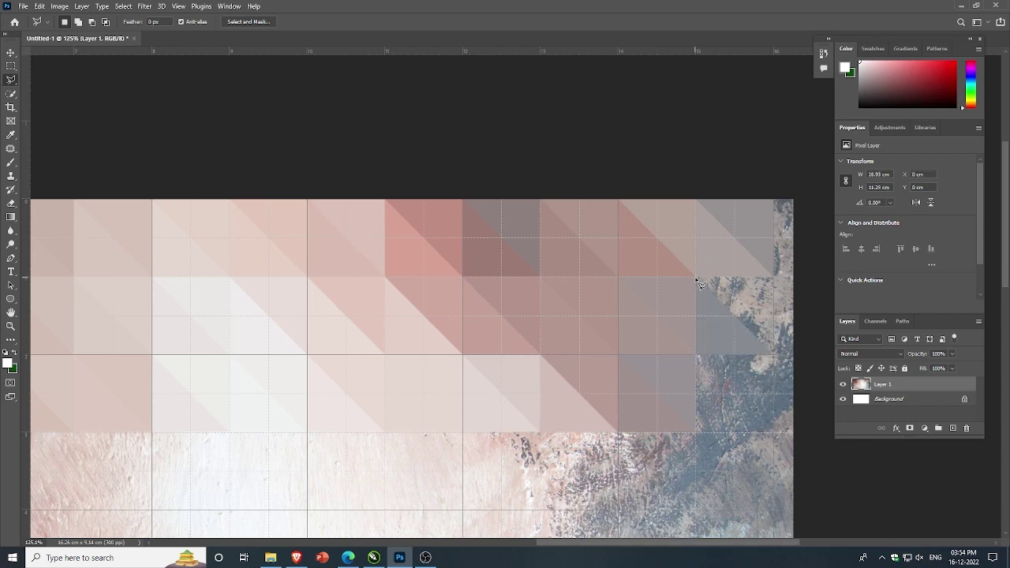
{"action": "left_click", "coordinate": [774, 355]}
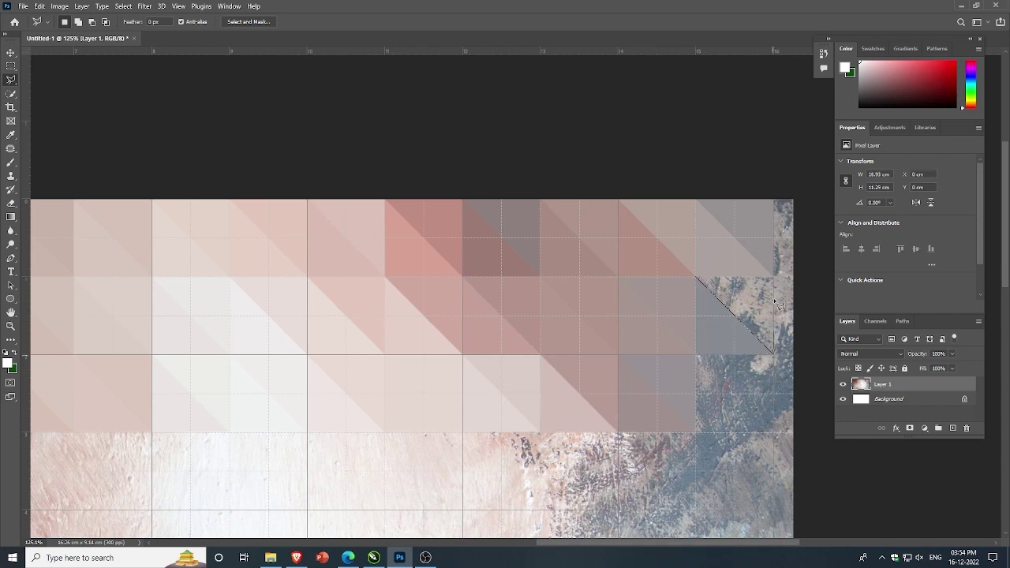
{"action": "left_click", "coordinate": [697, 280]}
{"action": "key", "text": "ctrl+f"}
{"action": "key", "text": "ctrl+d"}
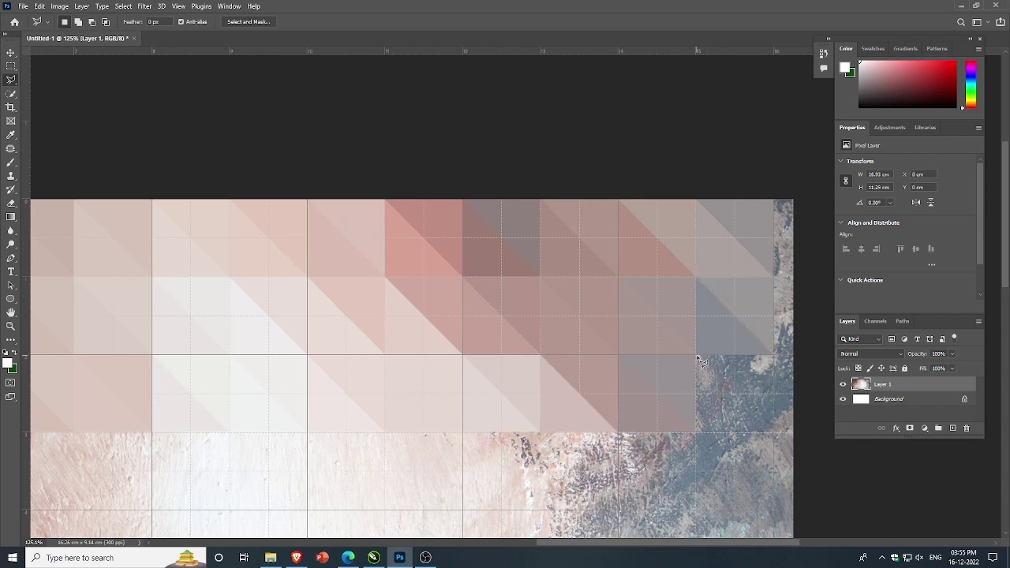
Step: Average-fill both triangles of the third-row square at x 882–980
{"action": "left_click", "coordinate": [696, 355]}
{"action": "left_click", "coordinate": [774, 432]}
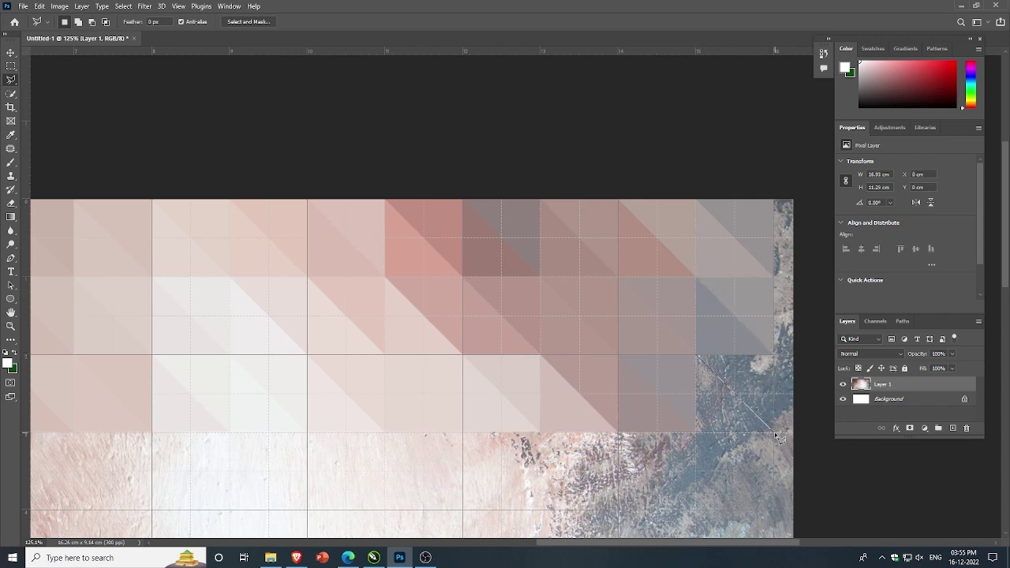
{"action": "left_click", "coordinate": [696, 433]}
{"action": "left_click", "coordinate": [698, 358]}
{"action": "key", "text": "ctrl+f"}
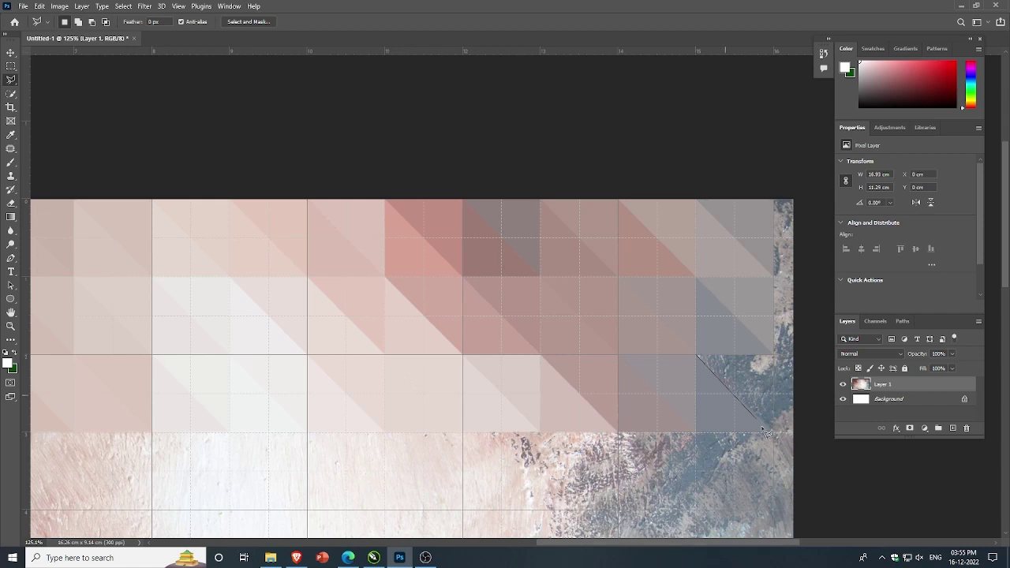
{"action": "key", "text": "ctrl+d"}
{"action": "left_click", "coordinate": [698, 358]}
{"action": "key", "text": "ctrl+f"}
{"action": "key", "text": "ctrl+d"}
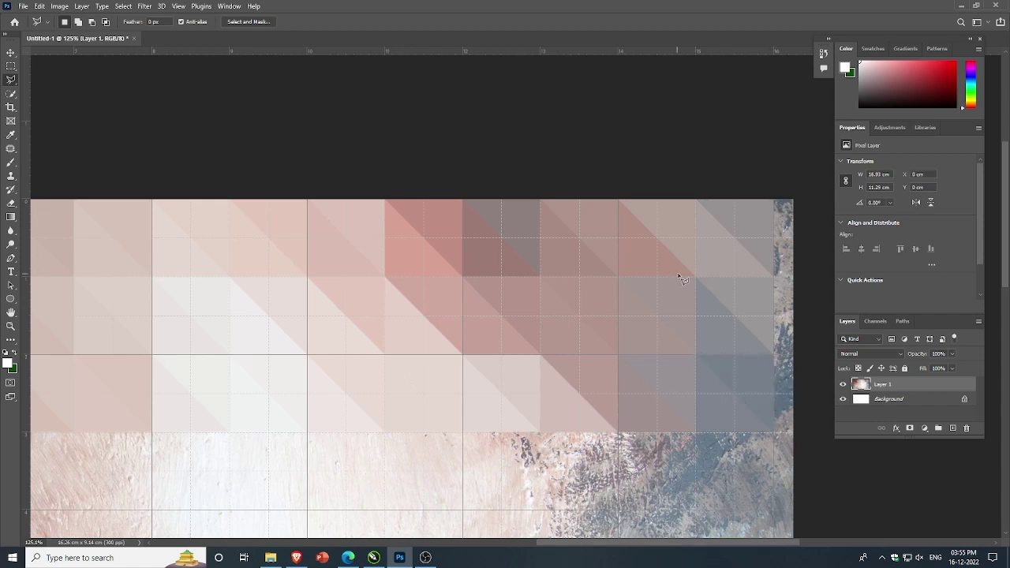
Step: Fill a lower-left triangle below the grey facets with its averaged tint using Alt+Backspace
{"action": "scroll", "coordinate": [742, 395], "scroll_direction": "down", "scroll_amount": 5}
{"action": "scroll", "coordinate": [696, 345], "scroll_direction": "up", "scroll_amount": 2}
{"action": "scroll", "coordinate": [557, 297], "scroll_direction": "down", "scroll_amount": 1}
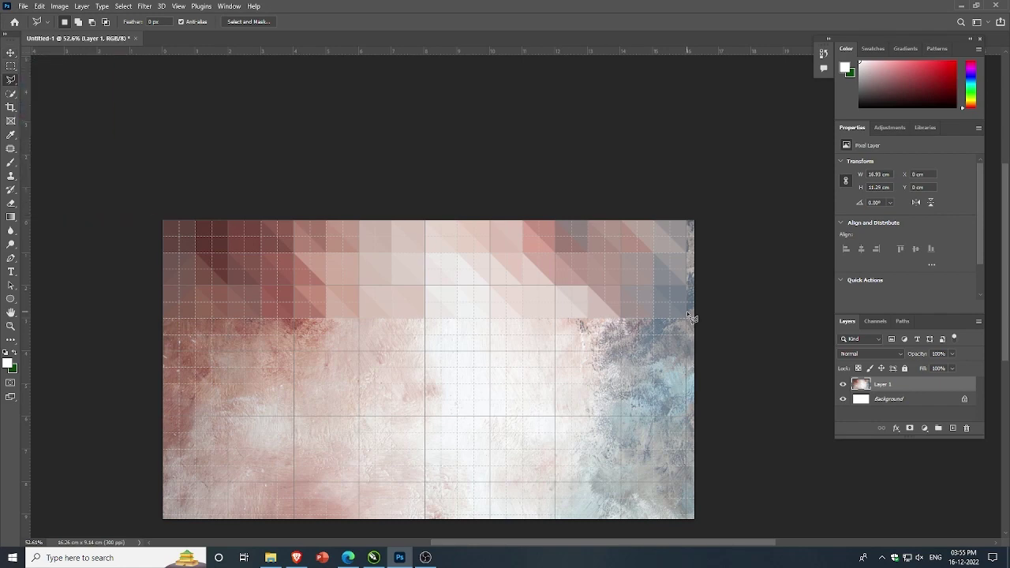
{"action": "scroll", "coordinate": [684, 312], "scroll_direction": "up", "scroll_amount": 1}
{"action": "scroll", "coordinate": [681, 311], "scroll_direction": "up", "scroll_amount": 2}
{"action": "scroll", "coordinate": [671, 316], "scroll_direction": "up", "scroll_amount": 1}
{"action": "scroll", "coordinate": [612, 337], "scroll_direction": "up", "scroll_amount": 1}
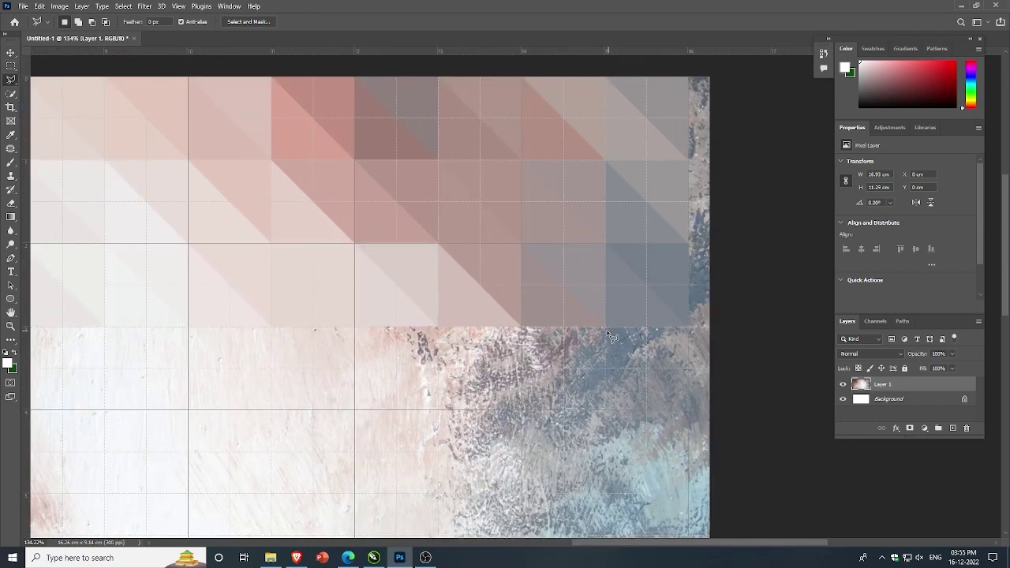
{"action": "left_click", "coordinate": [606, 328]}
{"action": "left_click", "coordinate": [686, 409]}
{"action": "left_click", "coordinate": [607, 408]}
{"action": "left_click", "coordinate": [606, 328]}
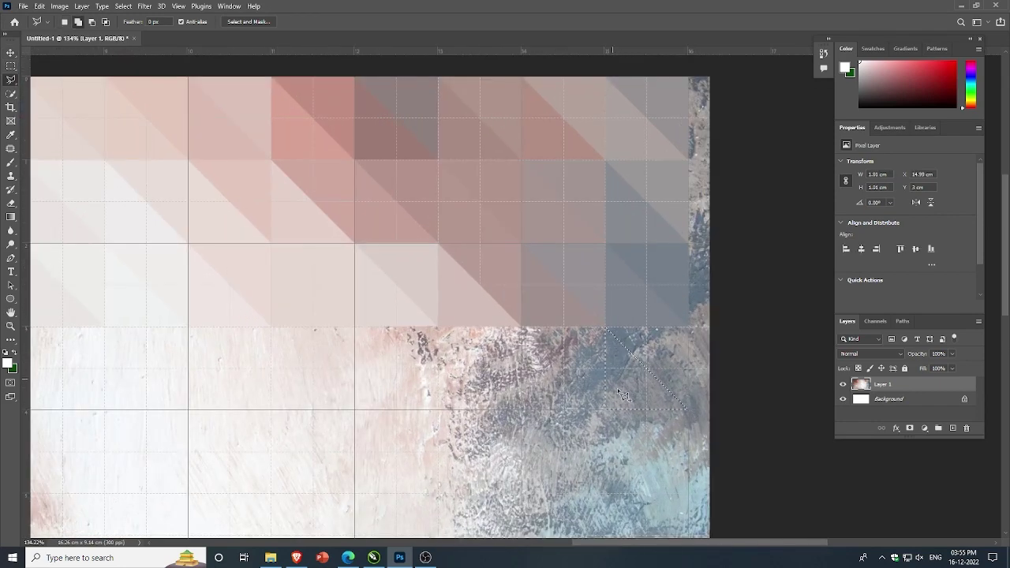
{"action": "key", "text": "alt+BackSpace"}
{"action": "key", "text": "ctrl+d"}
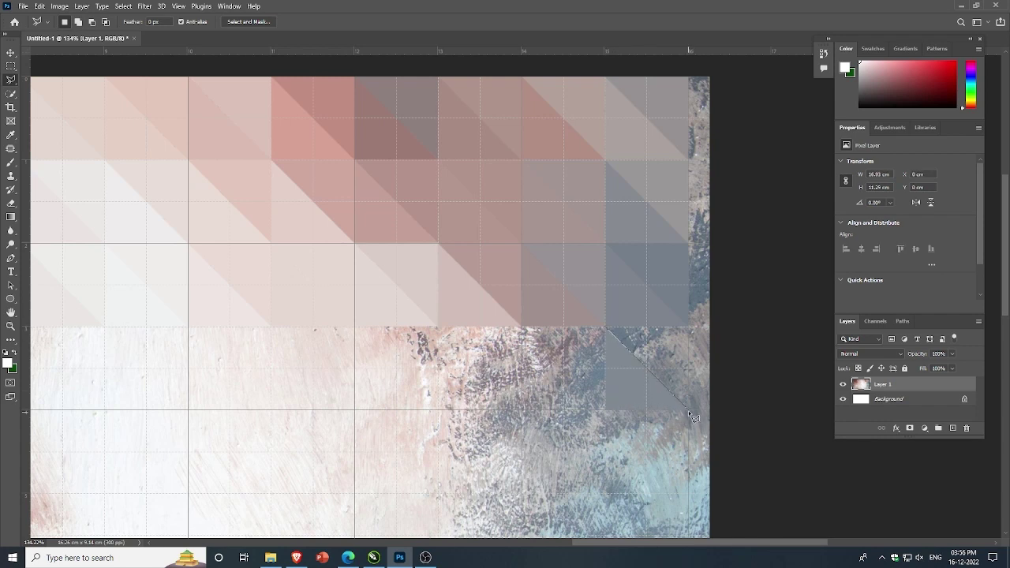
Step: Fill the opposite triangle to complete that square below the grey facets
{"action": "left_click", "coordinate": [688, 408]}
{"action": "left_click", "coordinate": [688, 326]}
{"action": "left_click", "coordinate": [607, 328]}
{"action": "key", "text": "alt+BackSpace"}
{"action": "key", "text": "ctrl+d"}
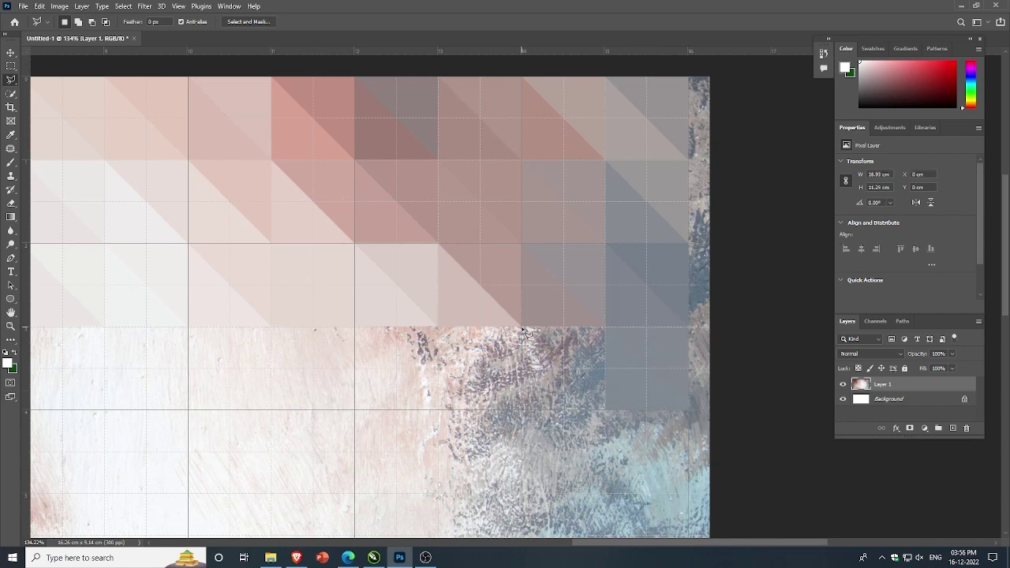
Step: Fill triangles in the square left of the grey facets (x 660–767)
{"action": "left_click", "coordinate": [605, 328]}
{"action": "left_click", "coordinate": [522, 326]}
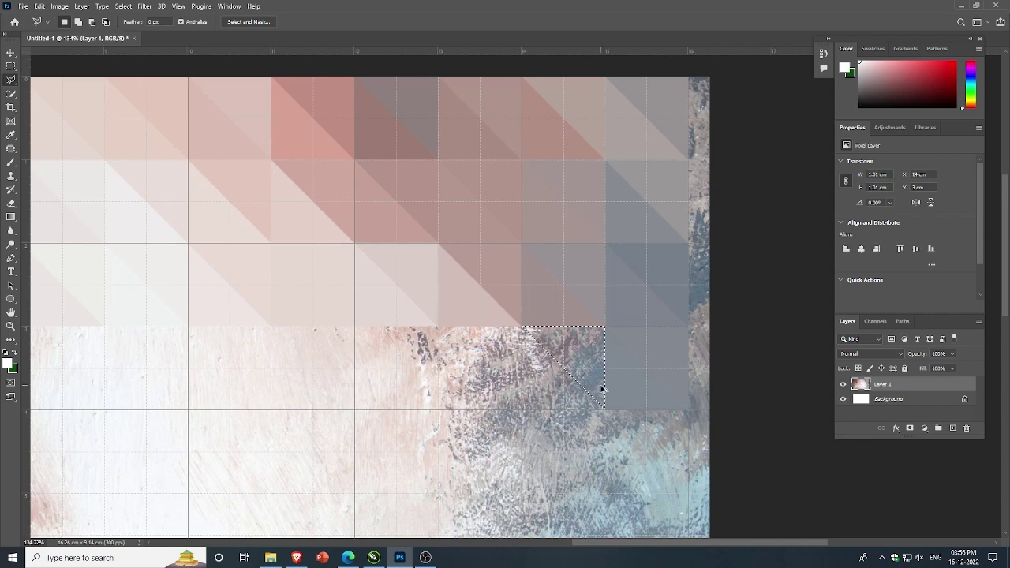
{"action": "key", "text": "alt+BackSpace"}
{"action": "key", "text": "ctrl+d"}
{"action": "left_click", "coordinate": [520, 327]}
{"action": "left_click", "coordinate": [521, 409]}
{"action": "left_click", "coordinate": [605, 409]}
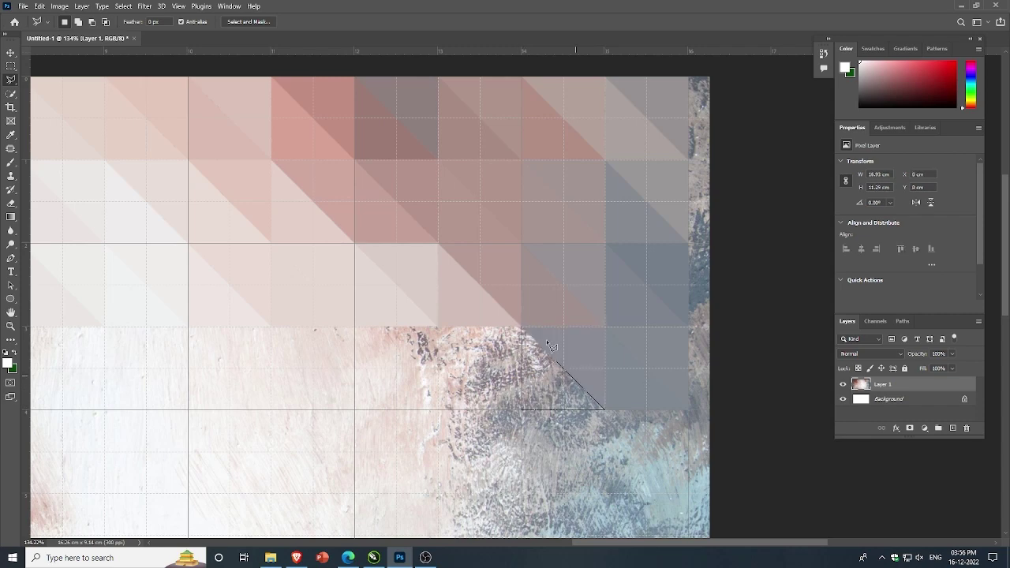
{"action": "left_click", "coordinate": [524, 330]}
{"action": "key", "text": "alt+BackSpace"}
{"action": "key", "text": "ctrl+d"}
Step: Refill the square at x 648–763 as two tinted triangles
{"action": "scroll", "coordinate": [564, 376], "scroll_direction": "up", "scroll_amount": 2}
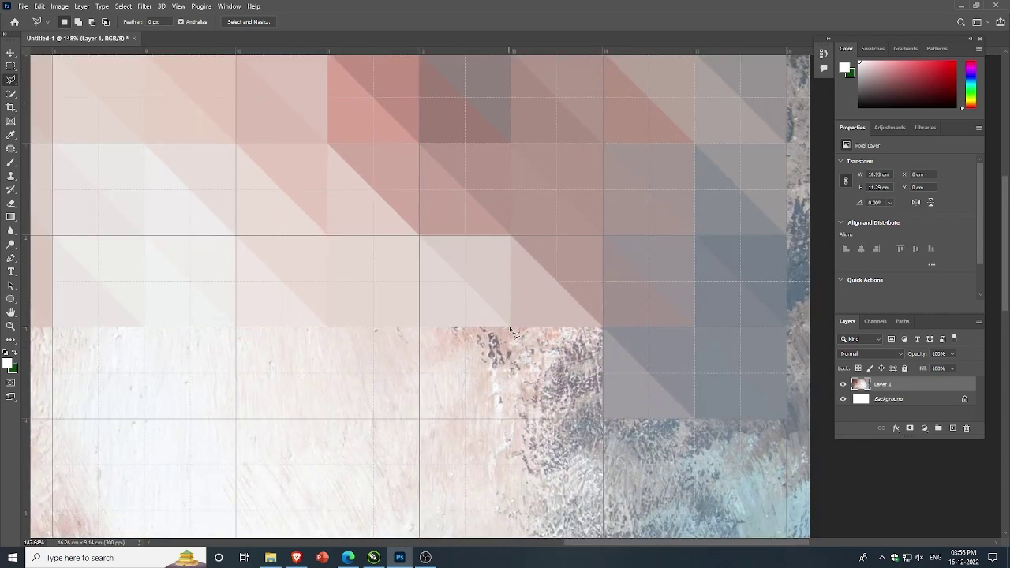
{"action": "left_click", "coordinate": [511, 327]}
{"action": "left_click", "coordinate": [603, 418]}
{"action": "left_click", "coordinate": [512, 327]}
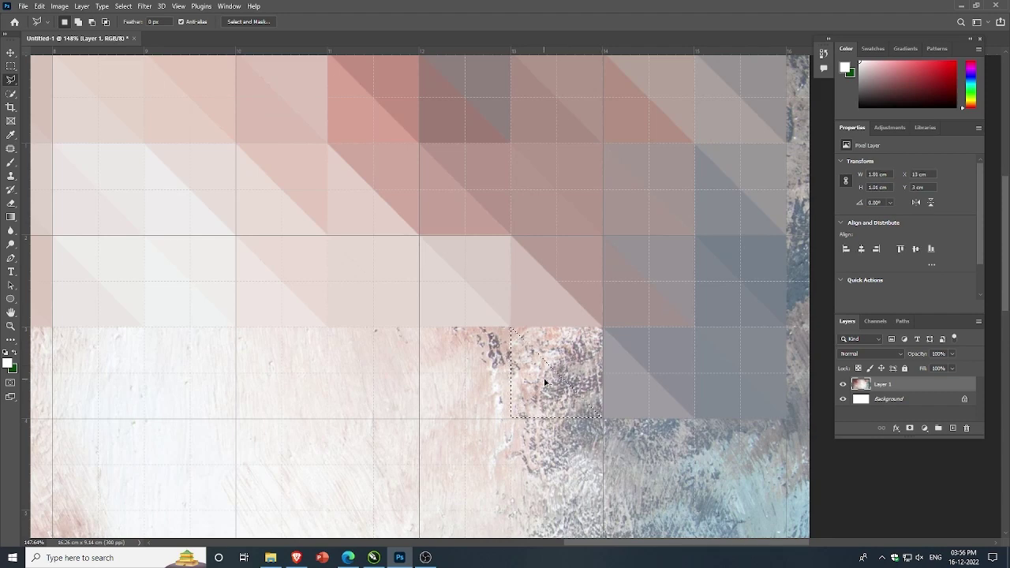
{"action": "key", "text": "alt+BackSpace"}
{"action": "key", "text": "ctrl+d"}
{"action": "left_click", "coordinate": [511, 327]}
{"action": "left_click", "coordinate": [602, 419]}
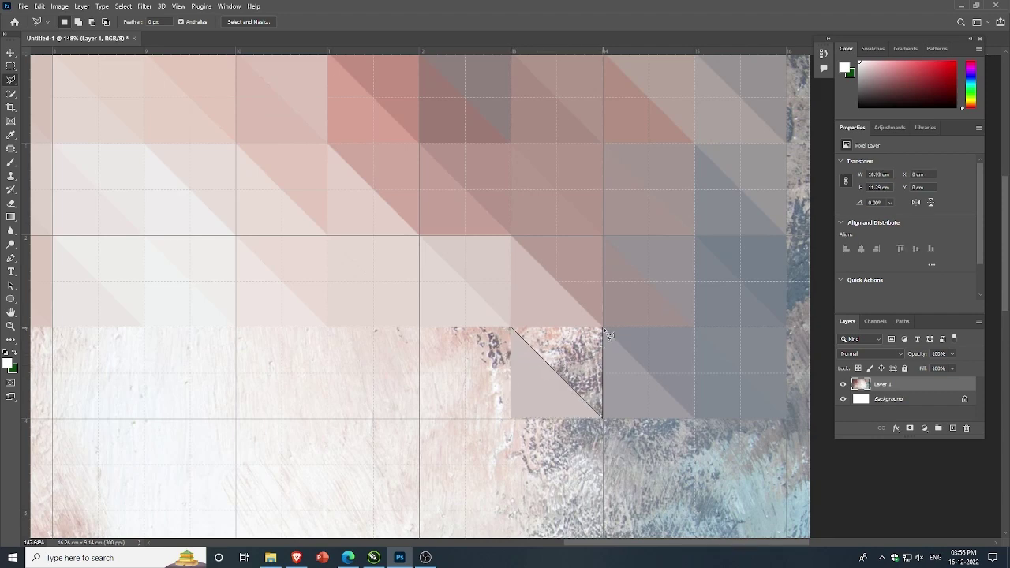
{"action": "left_click", "coordinate": [602, 326]}
{"action": "left_click", "coordinate": [512, 327]}
{"action": "key", "text": "alt+BackSpace"}
{"action": "key", "text": "ctrl+d"}
Step: Fill the upper-right triangle of the cell at x 612–725
{"action": "scroll", "coordinate": [548, 377], "scroll_direction": "down", "scroll_amount": 1}
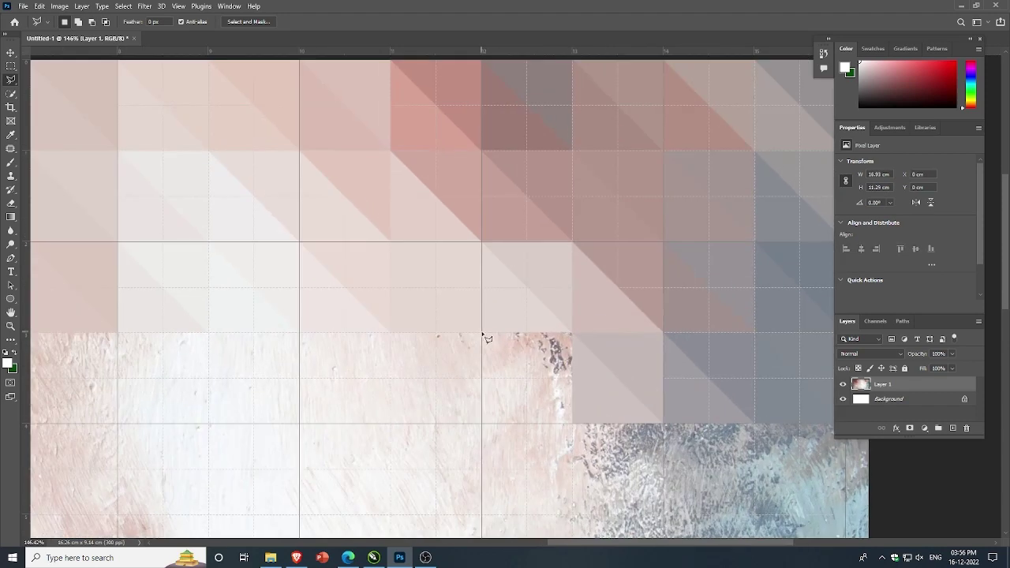
{"action": "left_click", "coordinate": [483, 333]}
{"action": "left_click", "coordinate": [572, 423]}
{"action": "left_click", "coordinate": [572, 332]}
{"action": "left_click", "coordinate": [483, 333]}
{"action": "key", "text": "alt+BackSpace"}
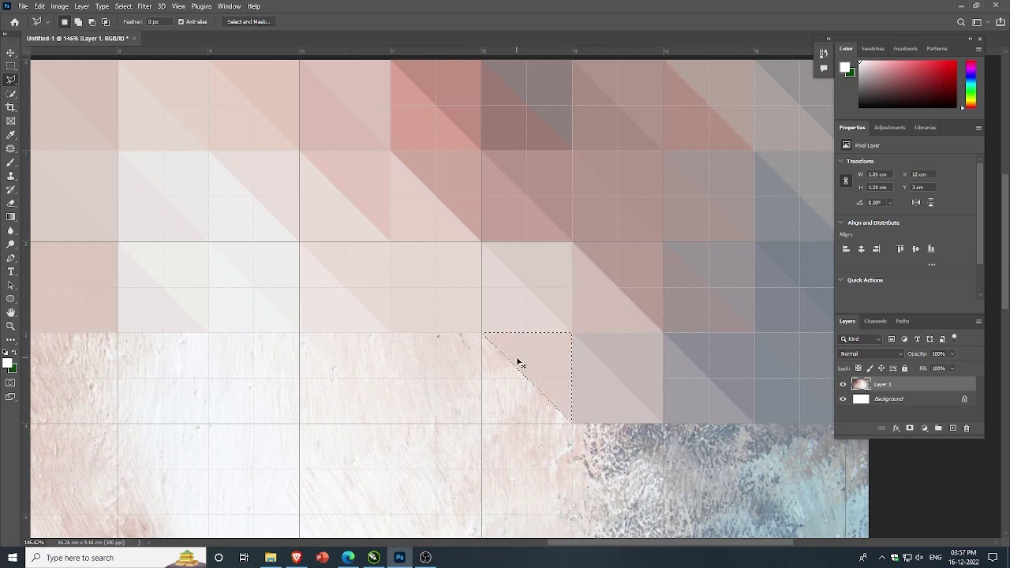
{"action": "key", "text": "ctrl+d"}
Step: Fill the lower-left triangle of the cell at x 636–740
{"action": "scroll", "coordinate": [505, 371], "scroll_direction": "down", "scroll_amount": 1}
{"action": "left_click", "coordinate": [502, 319]}
{"action": "left_click", "coordinate": [502, 400]}
{"action": "left_click", "coordinate": [584, 400]}
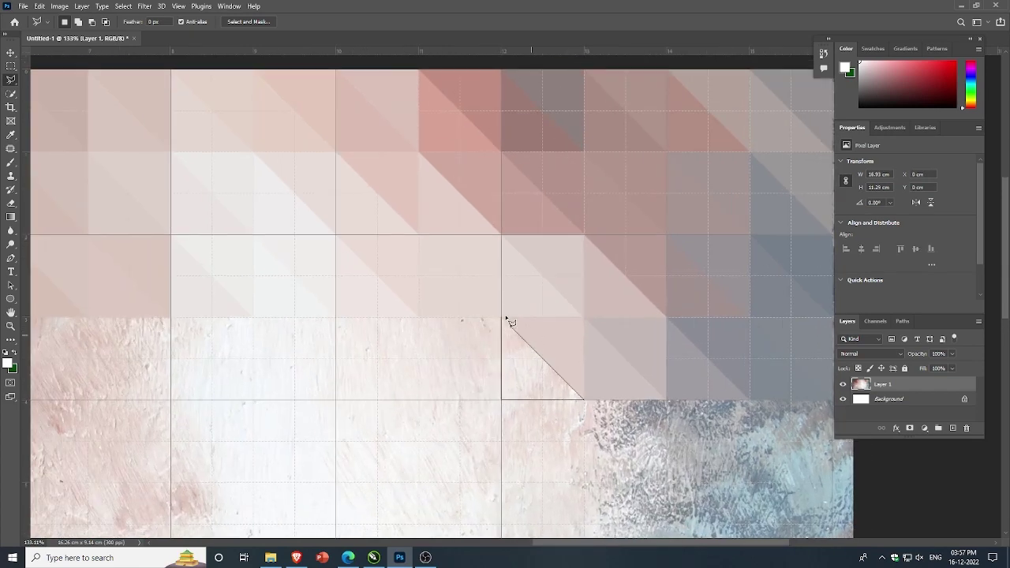
{"action": "left_click", "coordinate": [506, 319]}
{"action": "key", "text": "alt+BackSpace"}
Step: Outline a pale triangle in the next-row cell just left of centre
{"action": "scroll", "coordinate": [386, 340], "scroll_direction": "up", "scroll_amount": 1}
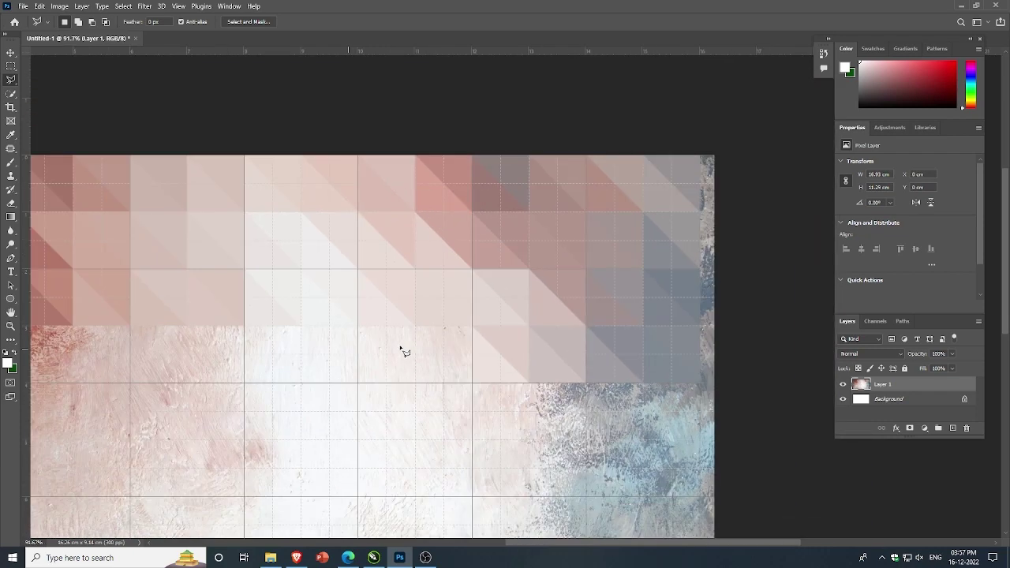
{"action": "left_click", "coordinate": [418, 324]}
{"action": "left_click", "coordinate": [485, 388]}
{"action": "left_click", "coordinate": [484, 325]}
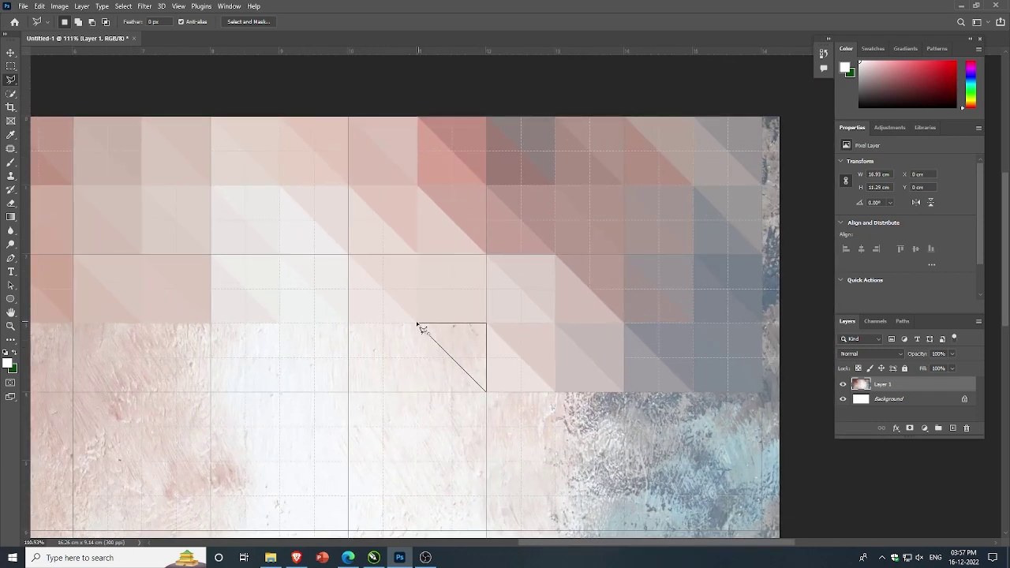
{"action": "left_click", "coordinate": [419, 324]}
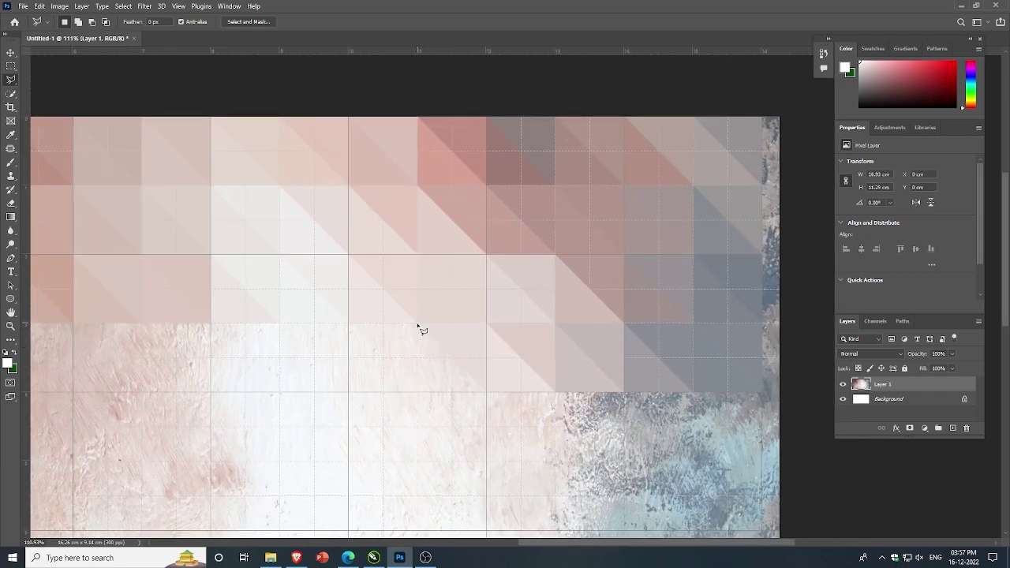
{"action": "key", "text": "ctrl+d"}
Step: Flatten two triangles in the next cell left to single averaged tints
{"action": "left_click", "coordinate": [350, 326]}
{"action": "key", "text": "ctrl+d"}
{"action": "left_click", "coordinate": [419, 325]}
{"action": "left_click", "coordinate": [350, 324]}
{"action": "key", "text": "ctrl+d"}
Step: Split the following cell into flat upper-right and lower-left pale triangles
{"action": "left_click", "coordinate": [280, 323]}
{"action": "left_click", "coordinate": [350, 392]}
{"action": "double_click", "coordinate": [350, 325]}
{"action": "key", "text": "ctrl+d"}
{"action": "left_click", "coordinate": [279, 323]}
{"action": "left_click", "coordinate": [279, 392]}
{"action": "left_click", "coordinate": [349, 392]}
{"action": "left_click", "coordinate": [283, 325]}
{"action": "key", "text": "ctrl+d"}
Step: Add a matching pair of averaged triangles in the cell further left
{"action": "left_click", "coordinate": [211, 324]}
{"action": "left_click", "coordinate": [211, 324]}
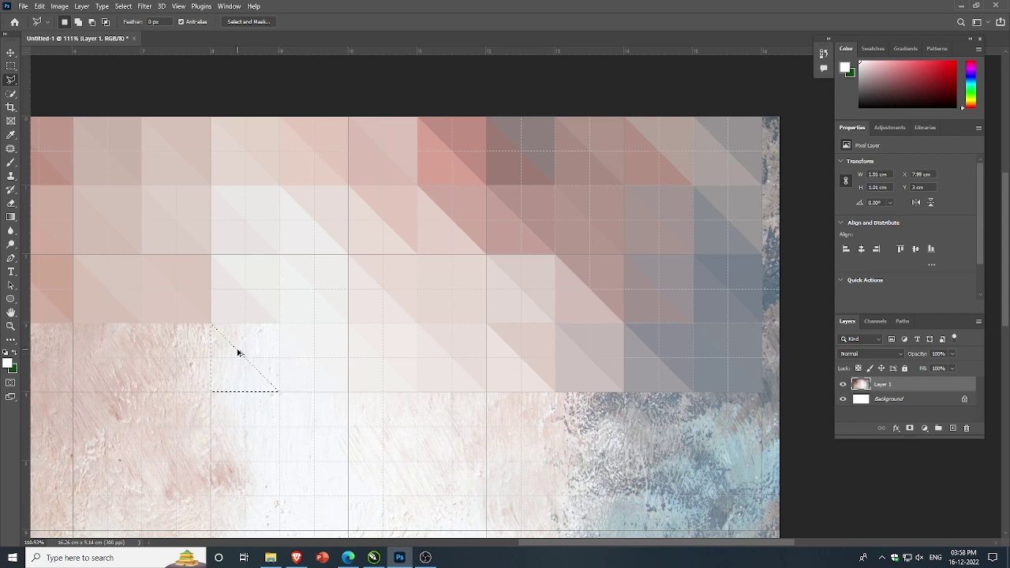
{"action": "key", "text": "ctrl+d"}
{"action": "left_click", "coordinate": [210, 324]}
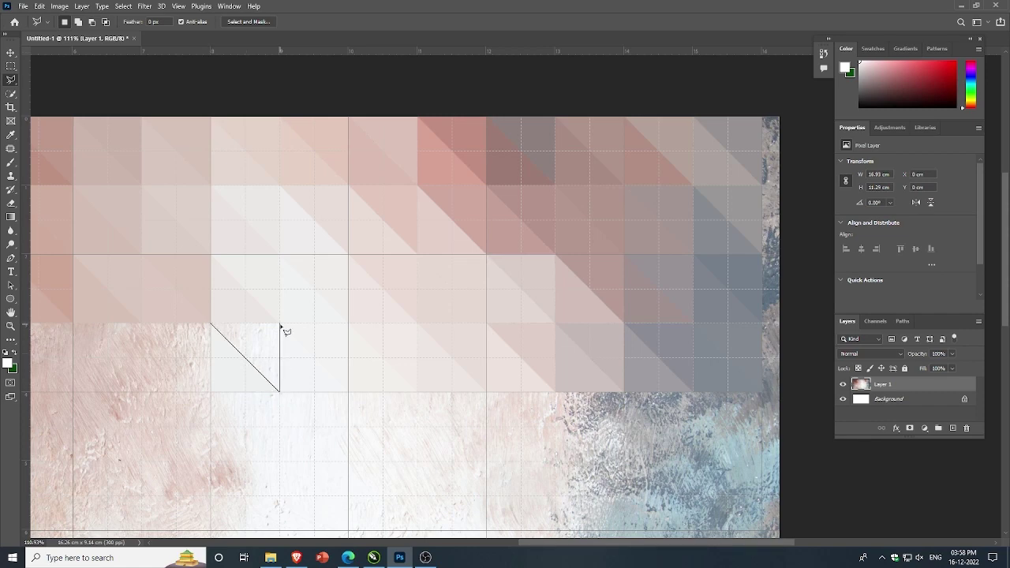
{"action": "left_click", "coordinate": [211, 323]}
{"action": "key", "text": "ctrl+d"}
Step: Outline the upper-right and lower-left triangles in the right-edge cell below the band
{"action": "scroll", "coordinate": [600, 308], "scroll_direction": "down", "scroll_amount": 2}
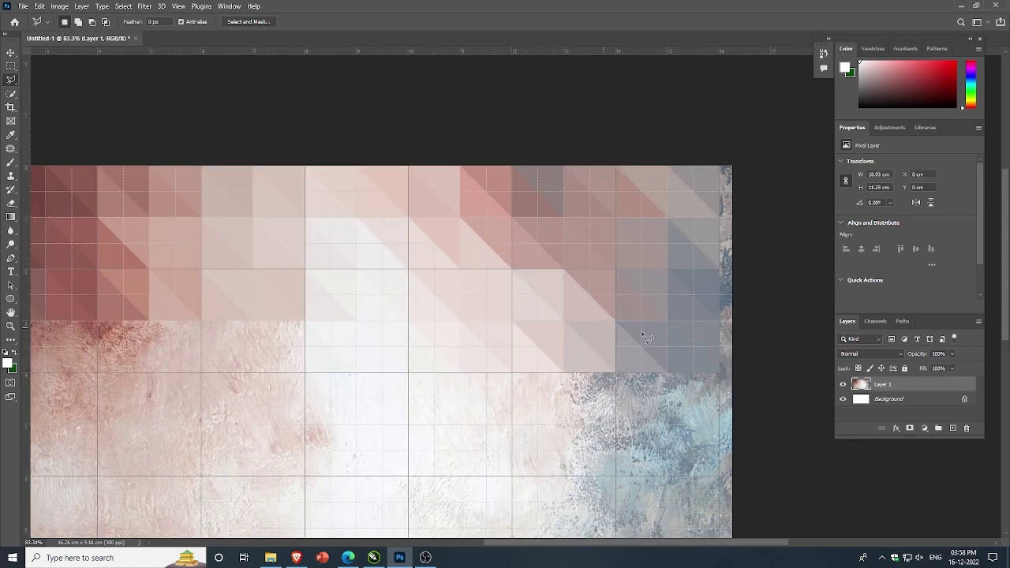
{"action": "scroll", "coordinate": [646, 337], "scroll_direction": "up", "scroll_amount": 2}
{"action": "left_click", "coordinate": [630, 352]}
{"action": "left_click", "coordinate": [707, 426]}
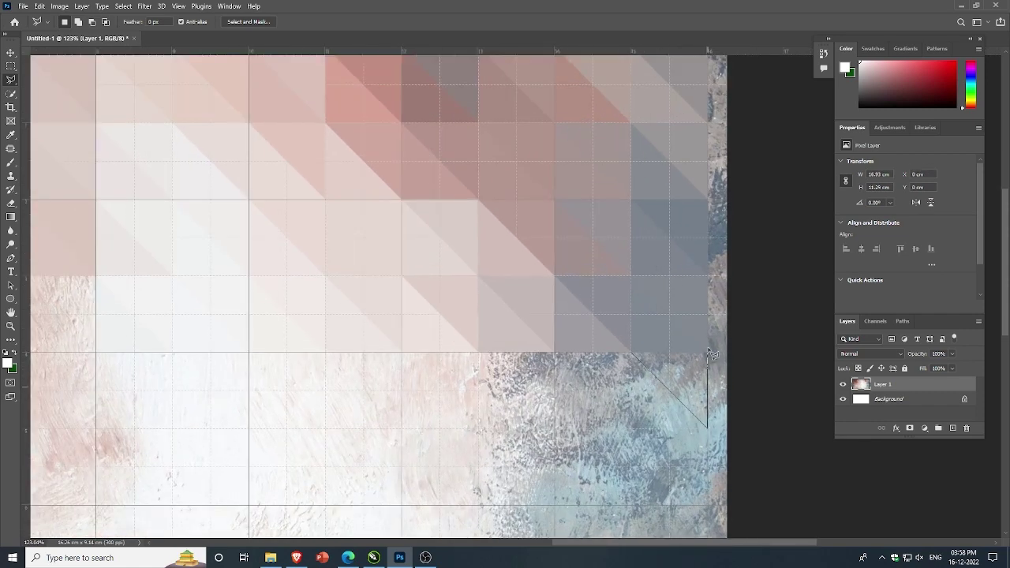
{"action": "left_click", "coordinate": [708, 357]}
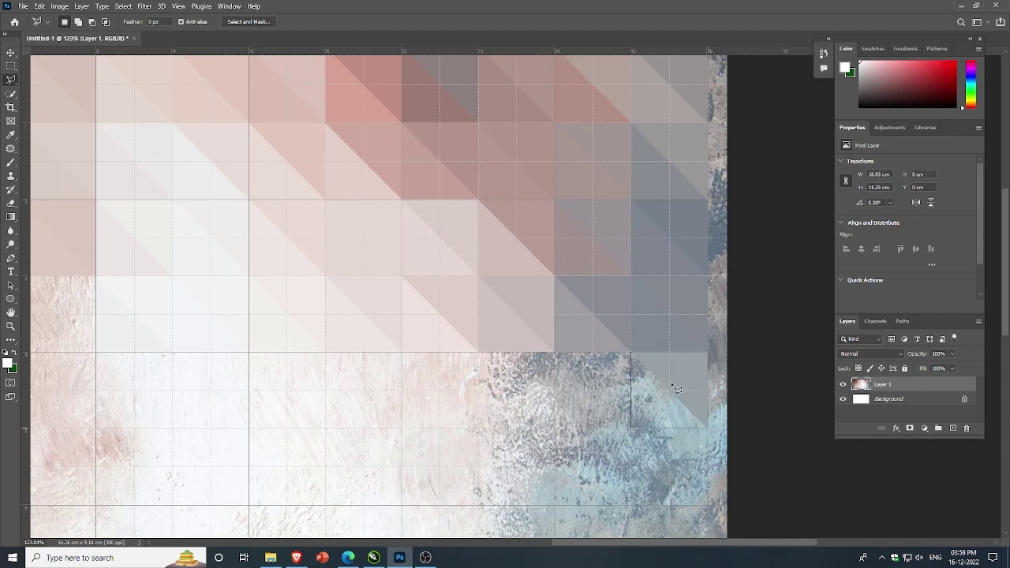
{"action": "left_click", "coordinate": [631, 355]}
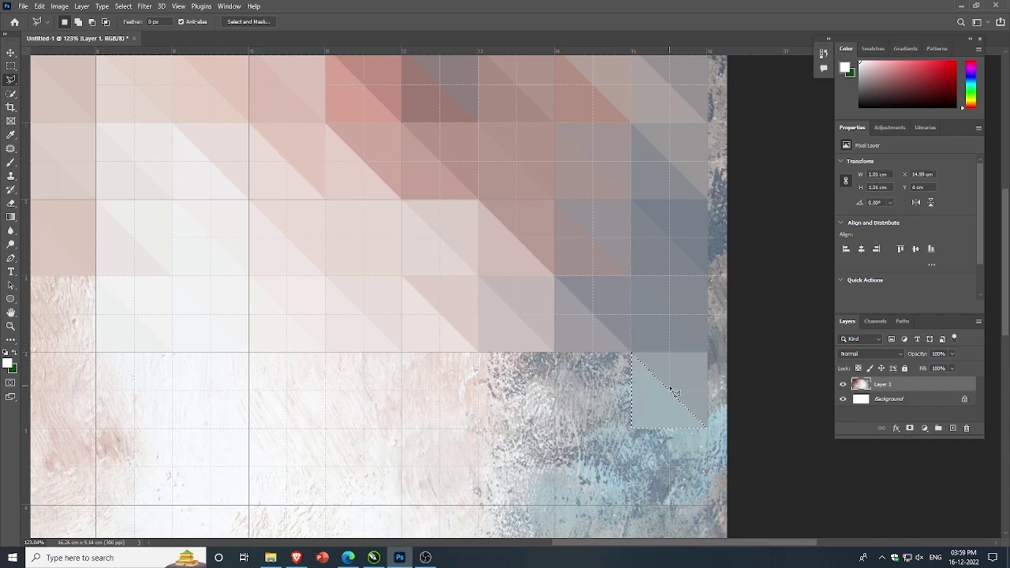
Step: Outline both triangles of the adjacent cell to the left
{"action": "left_click", "coordinate": [631, 429]}
{"action": "left_click", "coordinate": [632, 353]}
{"action": "left_click", "coordinate": [556, 353]}
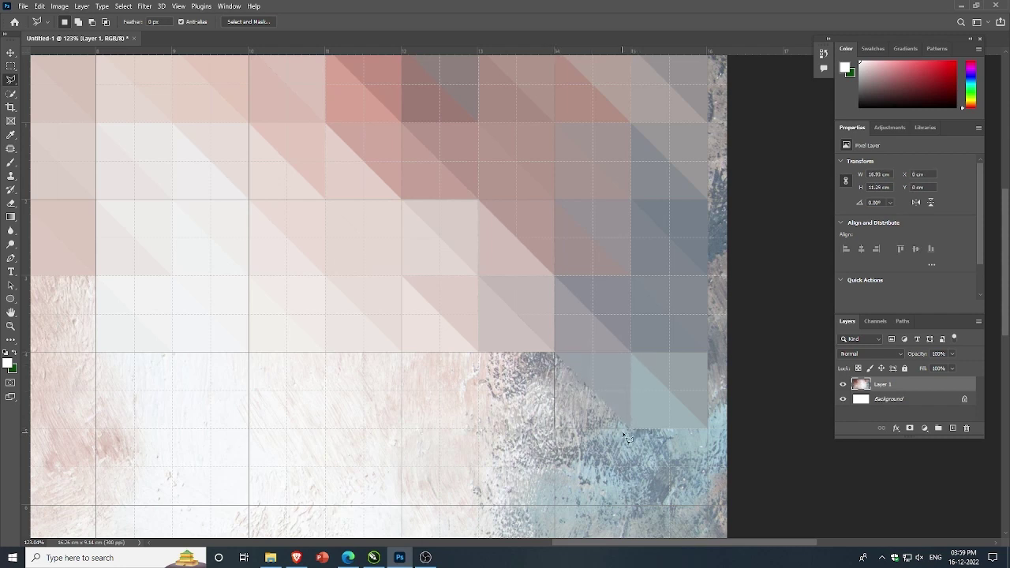
{"action": "left_click", "coordinate": [632, 429]}
{"action": "left_click", "coordinate": [555, 353]}
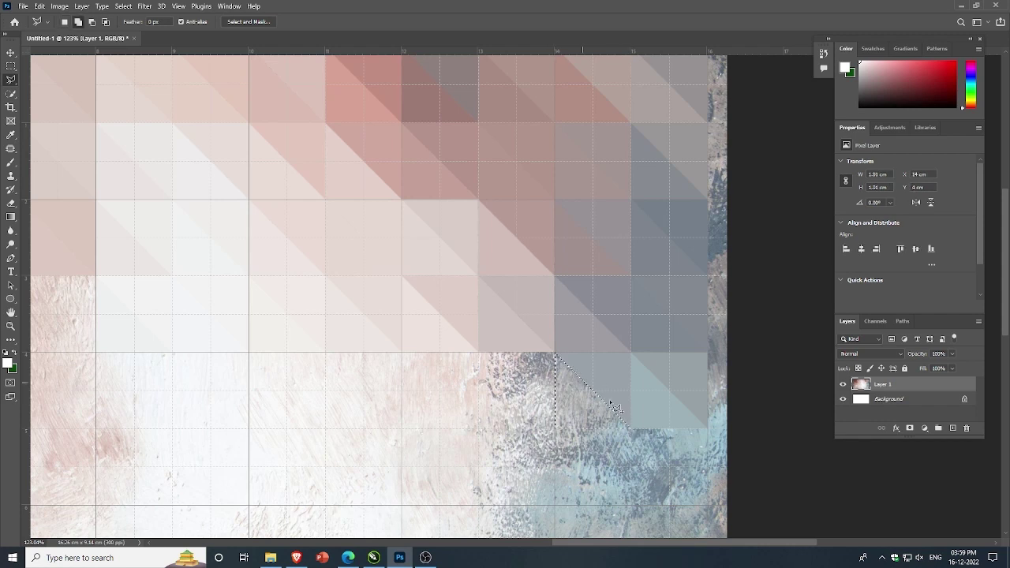
{"action": "key", "text": "ctrl+d"}
Step: Fill both triangles of the next cell left with their averaged bluish-grey colours
{"action": "left_click", "coordinate": [478, 354]}
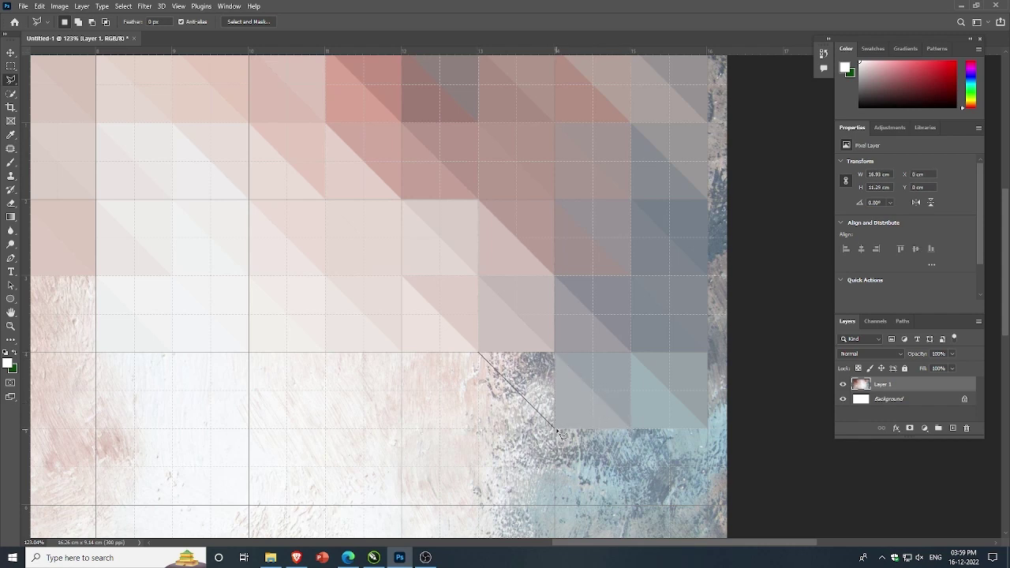
{"action": "left_click", "coordinate": [480, 354]}
{"action": "key", "text": "ctrl+alt+f"}
{"action": "key", "text": "ctrl+d"}
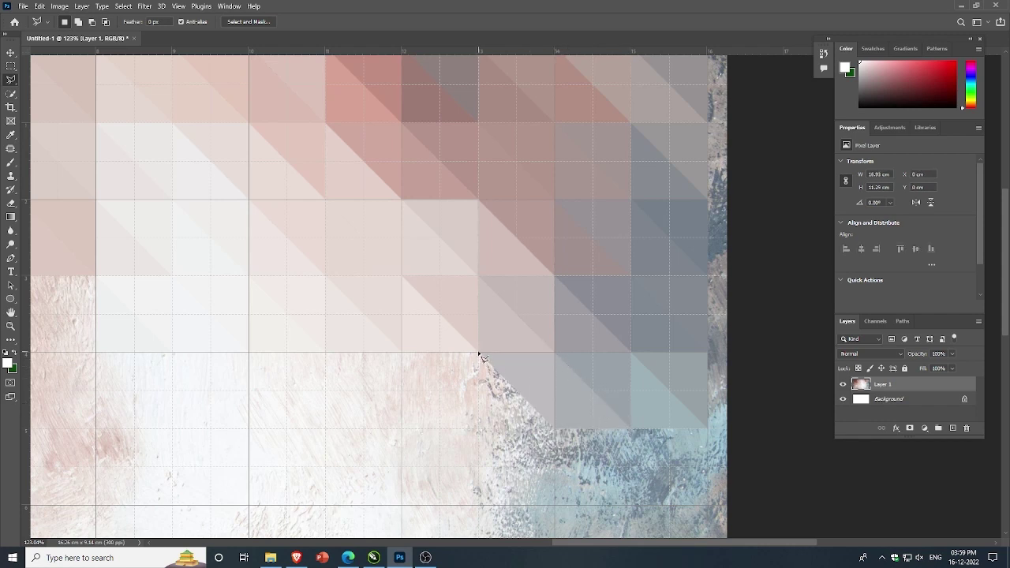
{"action": "left_click", "coordinate": [478, 353]}
{"action": "left_click", "coordinate": [479, 431]}
{"action": "left_click", "coordinate": [554, 429]}
{"action": "left_click", "coordinate": [479, 353]}
{"action": "key", "text": "ctrl+alt+f"}
{"action": "key", "text": "ctrl+d"}
Step: Flatten a triangle in the cell nearer the centre to its averaged tint
{"action": "left_click", "coordinate": [403, 353]}
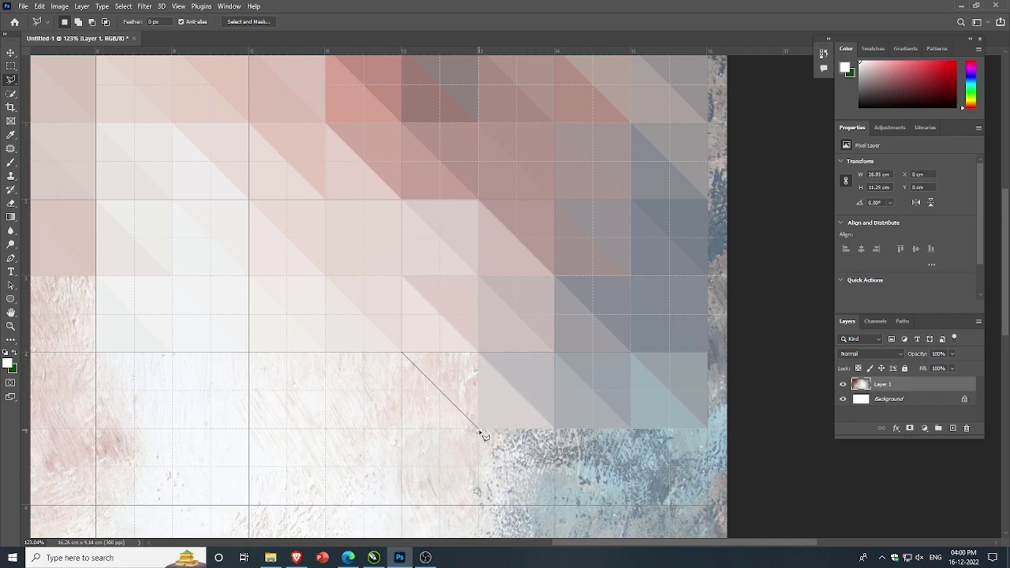
{"action": "left_click", "coordinate": [478, 430]}
{"action": "left_click", "coordinate": [479, 353]}
{"action": "left_click", "coordinate": [403, 354]}
{"action": "key", "text": "ctrl+alt+f"}
{"action": "key", "text": "ctrl+d"}
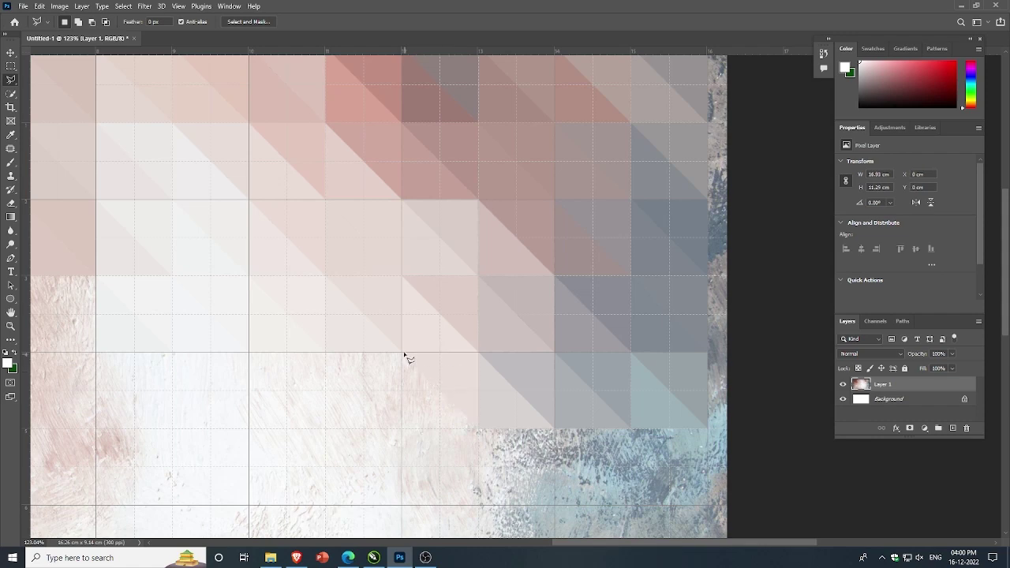
{"action": "left_click", "coordinate": [479, 431]}
Step: Outline a lower-left triangle below the facet band, then drop the selection
{"action": "scroll", "coordinate": [590, 372], "scroll_direction": "down", "scroll_amount": 3}
{"action": "scroll", "coordinate": [636, 522], "scroll_direction": "down", "scroll_amount": 2}
{"action": "scroll", "coordinate": [576, 497], "scroll_direction": "down", "scroll_amount": 2}
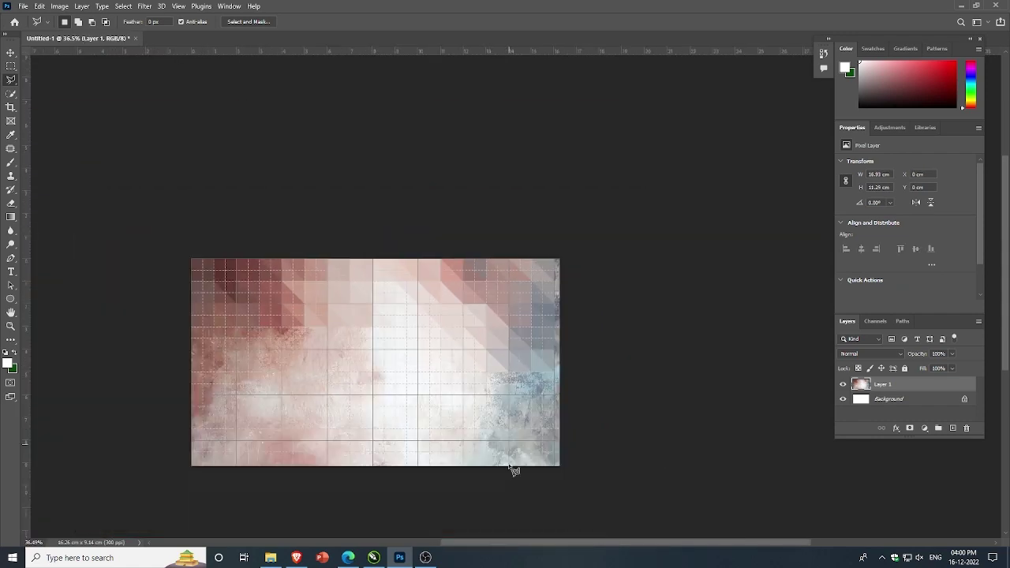
{"action": "scroll", "coordinate": [422, 271], "scroll_direction": "up", "scroll_amount": 2}
{"action": "scroll", "coordinate": [484, 387], "scroll_direction": "down", "scroll_amount": 2}
{"action": "scroll", "coordinate": [511, 347], "scroll_direction": "up", "scroll_amount": 3}
{"action": "scroll", "coordinate": [509, 346], "scroll_direction": "down", "scroll_amount": 2}
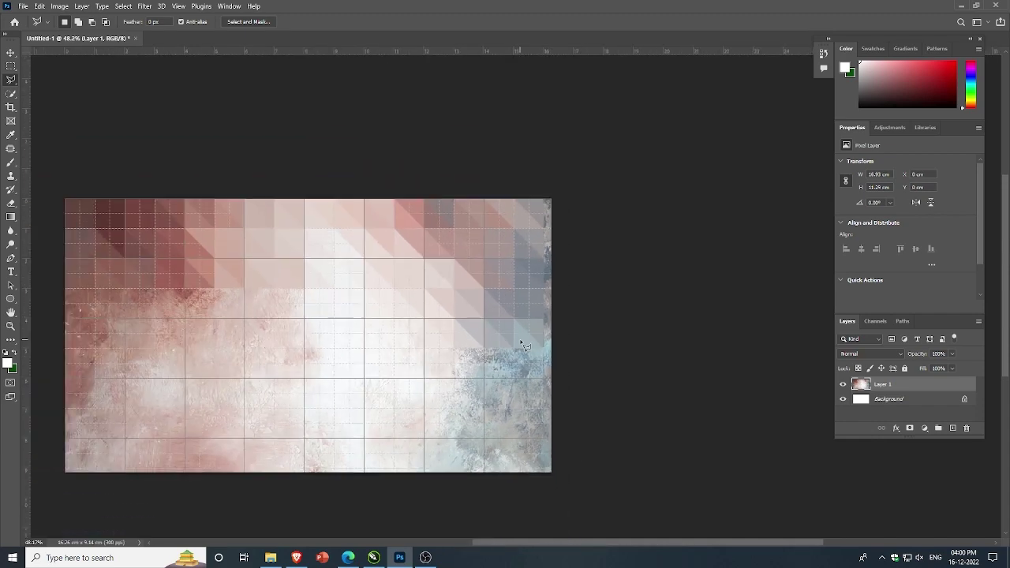
{"action": "scroll", "coordinate": [505, 344], "scroll_direction": "up", "scroll_amount": 4}
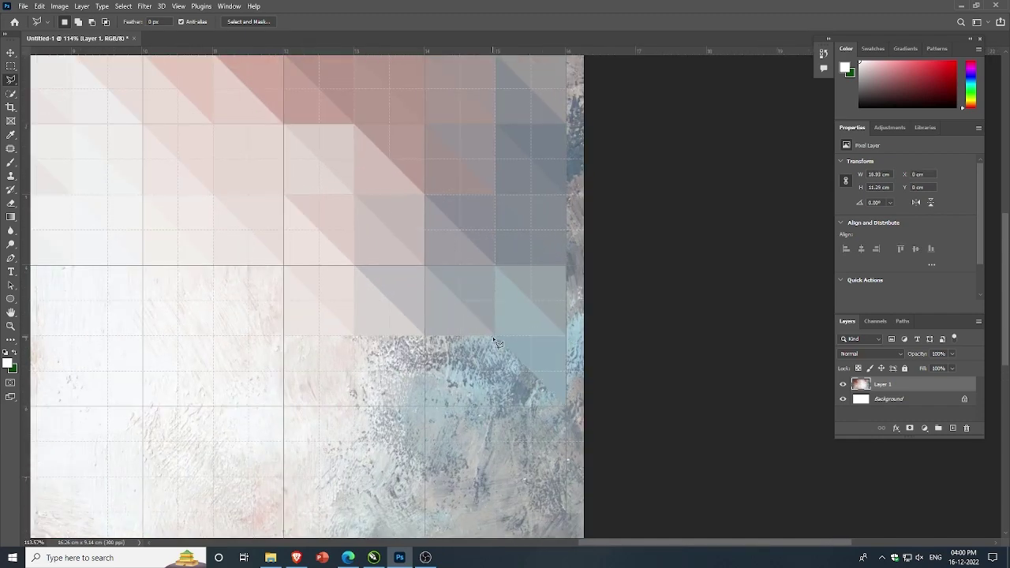
{"action": "left_click", "coordinate": [496, 407]}
{"action": "left_click", "coordinate": [566, 406]}
{"action": "left_click", "coordinate": [495, 335]}
{"action": "key", "text": "ctrl+d"}
Step: Fill two triangles in the next cell left with their averaged colour
{"action": "left_click", "coordinate": [425, 335]}
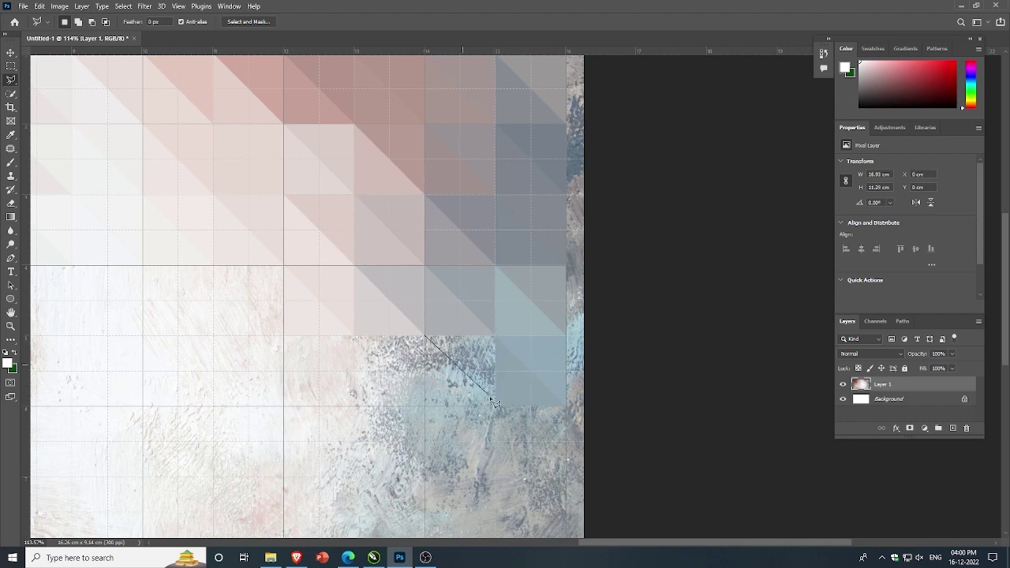
{"action": "left_click", "coordinate": [495, 336]}
{"action": "key", "text": "ctrl+f"}
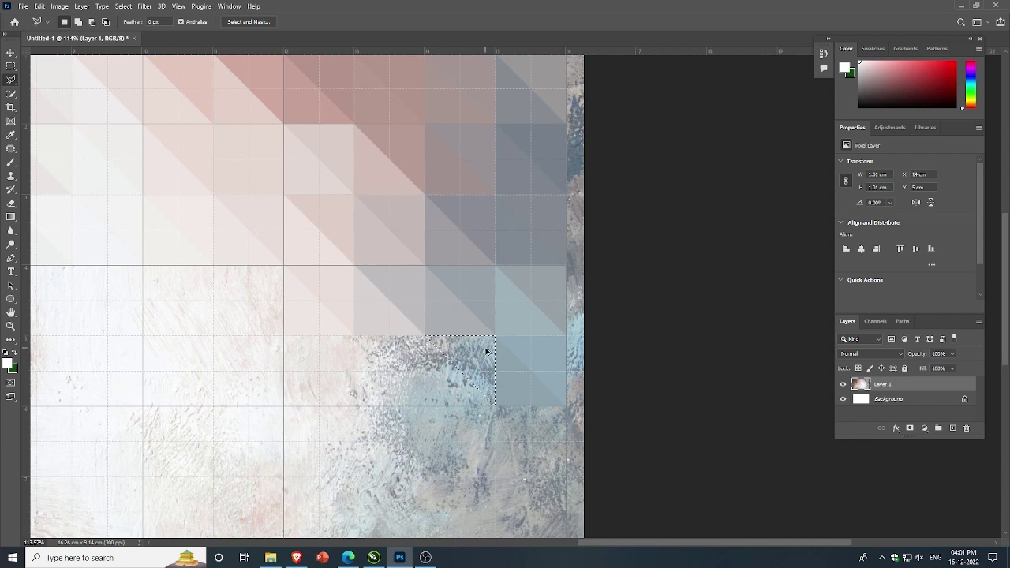
{"action": "key", "text": "ctrl+d"}
{"action": "left_click", "coordinate": [425, 336]}
{"action": "left_click", "coordinate": [425, 406]}
{"action": "left_click", "coordinate": [495, 406]}
{"action": "left_click", "coordinate": [425, 336]}
{"action": "key", "text": "ctrl+f"}
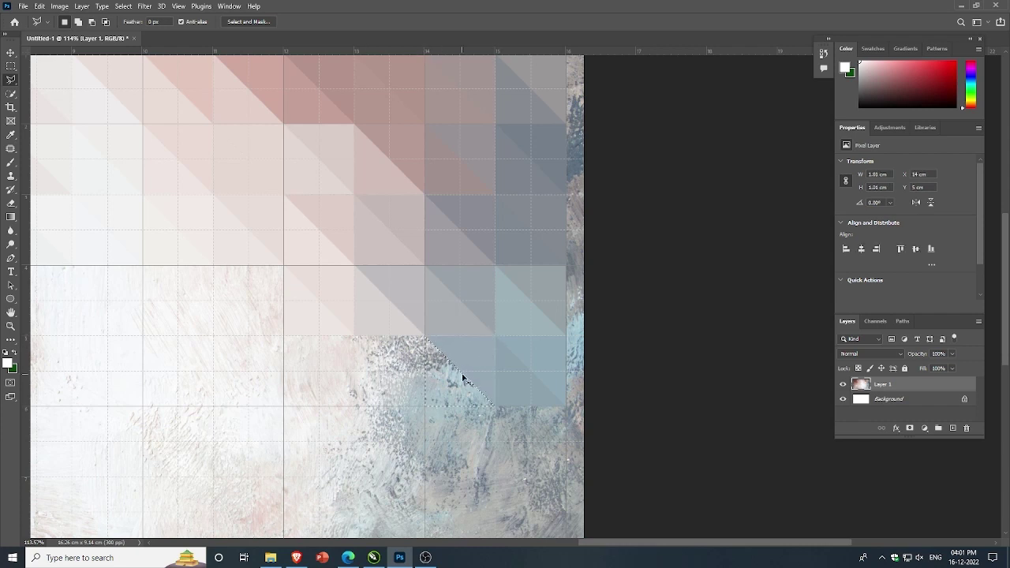
{"action": "key", "text": "ctrl+d"}
Step: Fill the upper-right and lower-left triangles of the following cell with averaged colour
{"action": "left_click", "coordinate": [354, 336]}
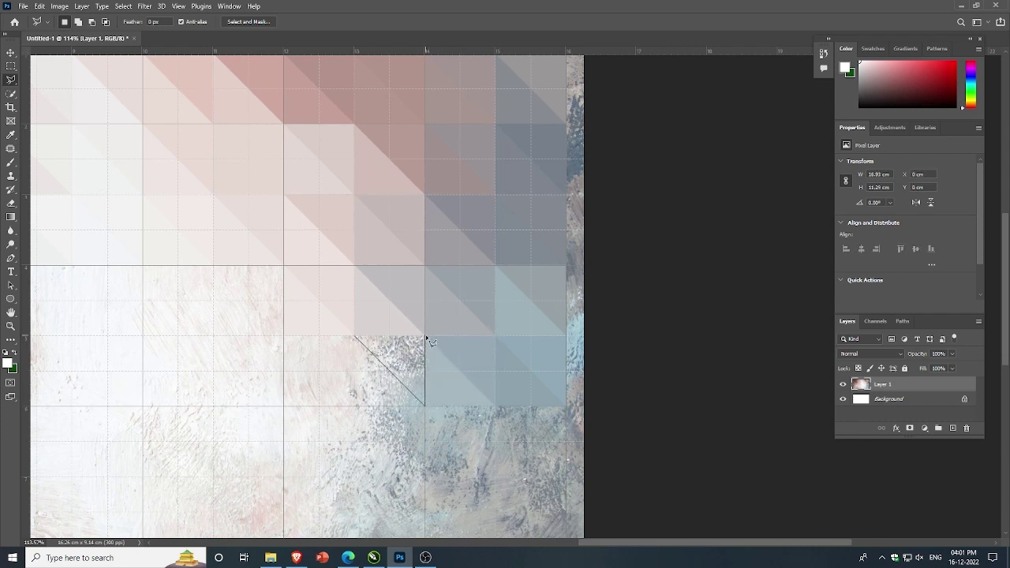
{"action": "left_click", "coordinate": [426, 336]}
{"action": "key", "text": "ctrl+f"}
{"action": "key", "text": "ctrl+d"}
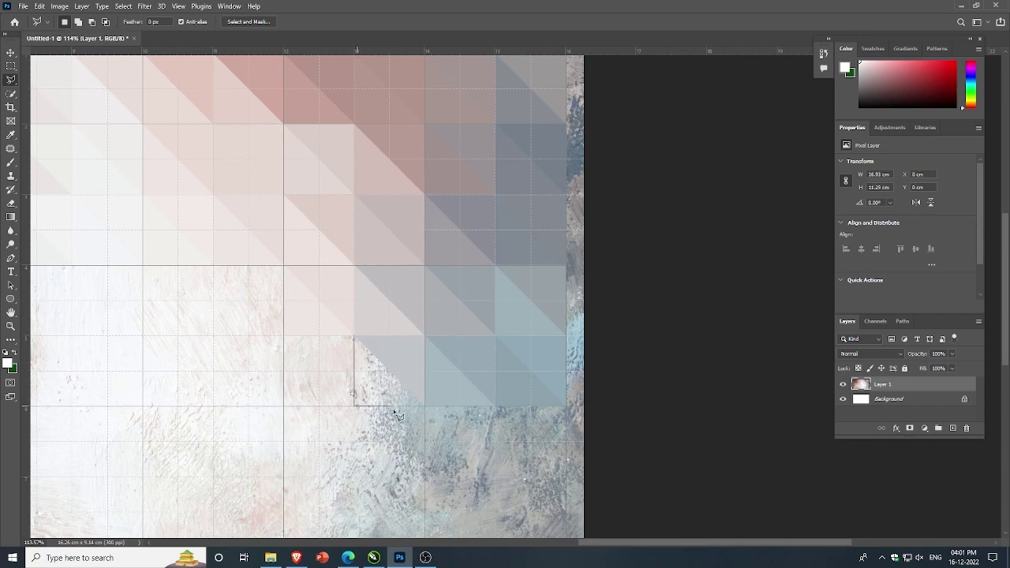
{"action": "left_click", "coordinate": [425, 406]}
{"action": "left_click", "coordinate": [353, 337]}
{"action": "key", "text": "ctrl+f"}
{"action": "key", "text": "ctrl+d"}
{"action": "scroll", "coordinate": [487, 332], "scroll_direction": "down", "scroll_amount": 1}
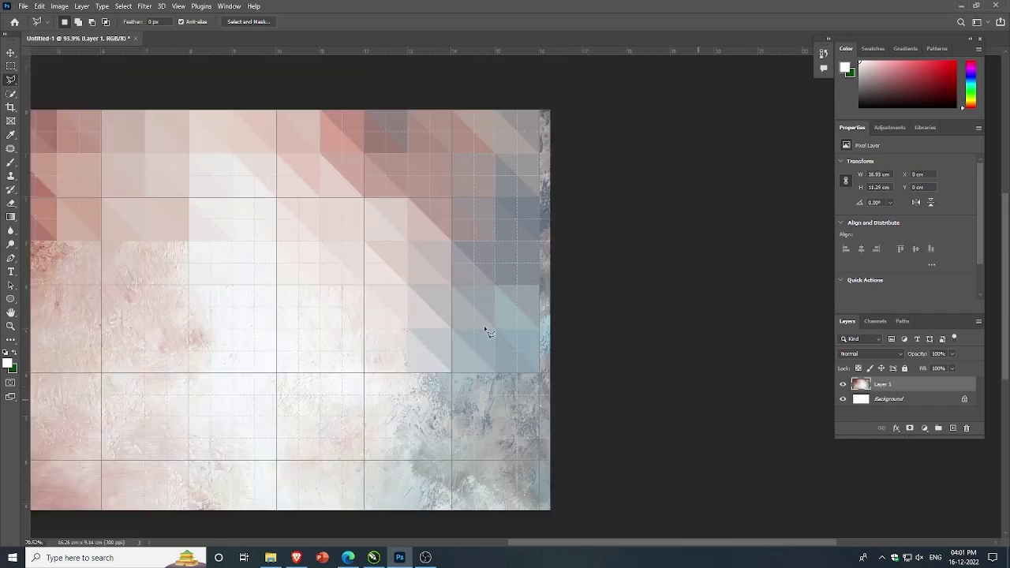
{"action": "scroll", "coordinate": [487, 332], "scroll_direction": "up", "scroll_amount": 1}
{"action": "scroll", "coordinate": [482, 329], "scroll_direction": "up", "scroll_amount": 1}
Step: Trace a triangle in the lower-right cell, then deselect it
{"action": "left_click", "coordinate": [553, 398]}
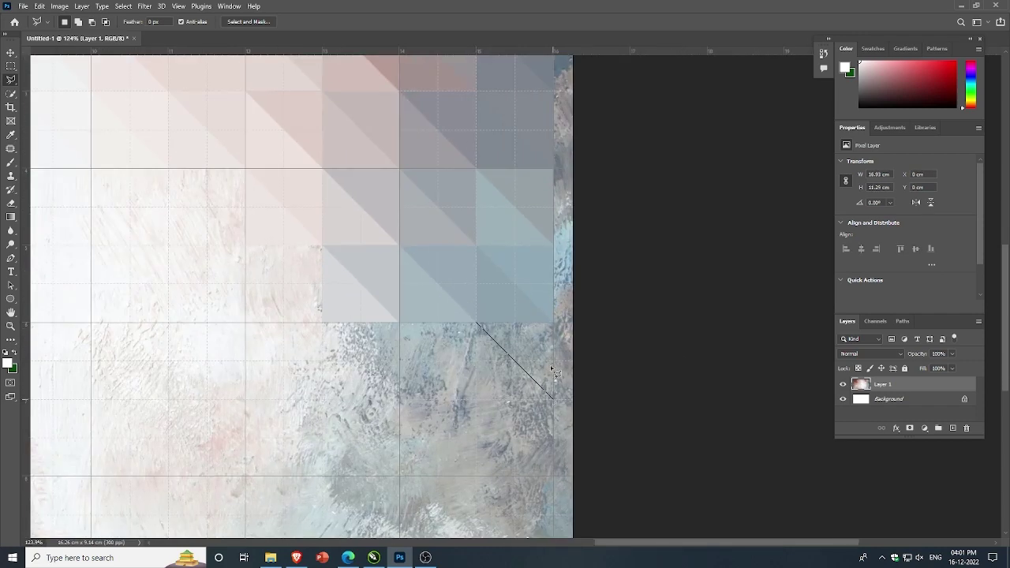
{"action": "left_click", "coordinate": [553, 323]}
{"action": "left_click", "coordinate": [477, 324]}
{"action": "scroll", "coordinate": [503, 305], "scroll_direction": "down", "scroll_amount": 1}
{"action": "scroll", "coordinate": [480, 310], "scroll_direction": "up", "scroll_amount": 1}
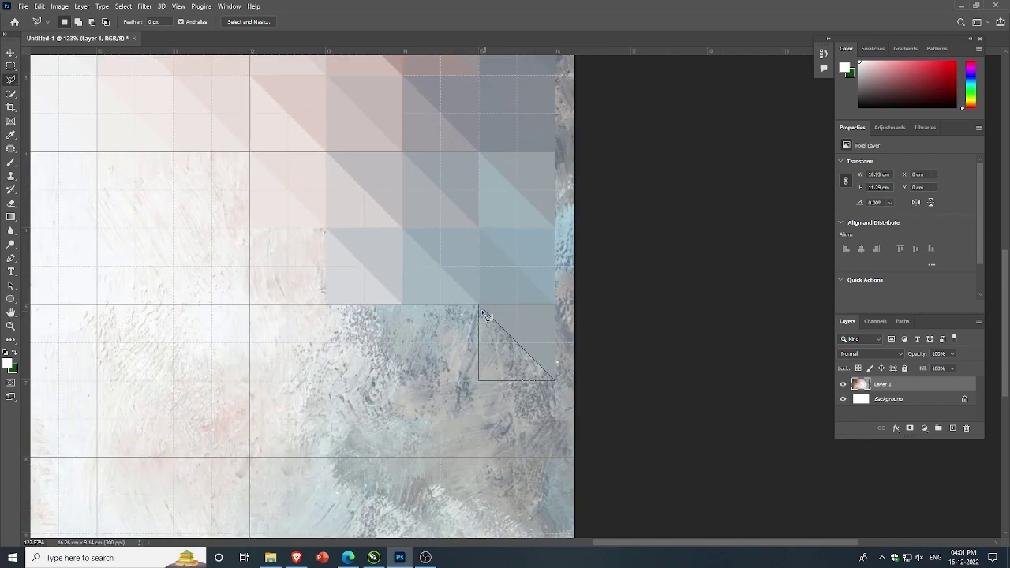
{"action": "key", "text": "ctrl+d"}
Step: Cut two triangles back to the texture with Delete
{"action": "left_click", "coordinate": [402, 304]}
{"action": "left_click", "coordinate": [478, 305]}
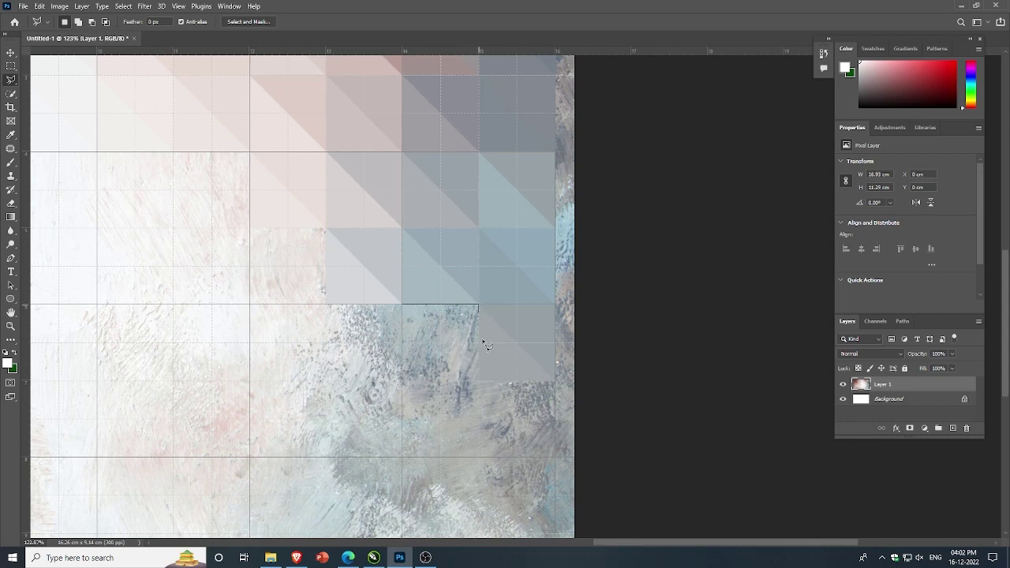
{"action": "left_click", "coordinate": [401, 304]}
{"action": "key", "text": "Delete"}
{"action": "key", "text": "ctrl+d"}
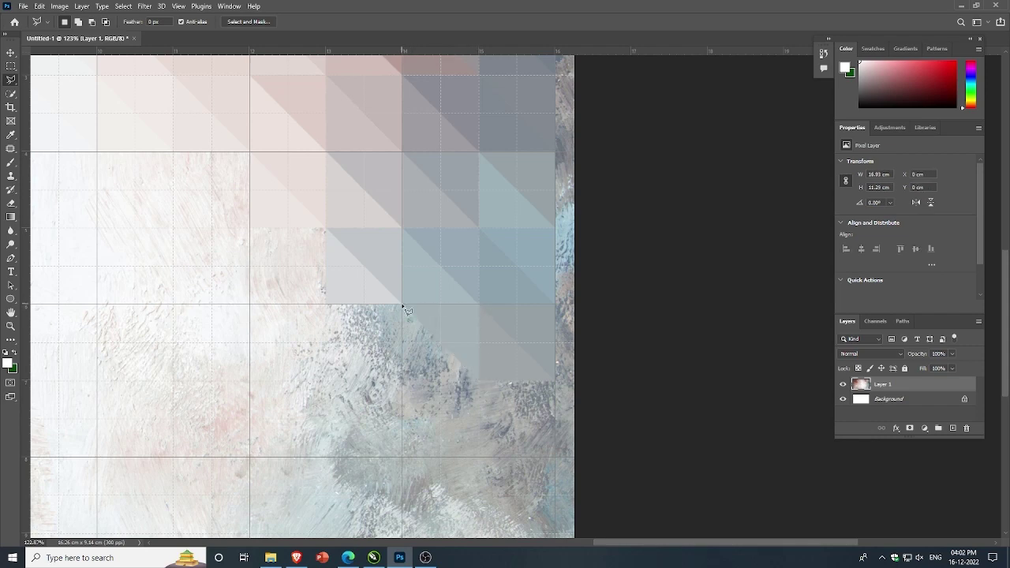
{"action": "left_click", "coordinate": [408, 313]}
{"action": "key", "text": "Delete"}
{"action": "key", "text": "ctrl+d"}
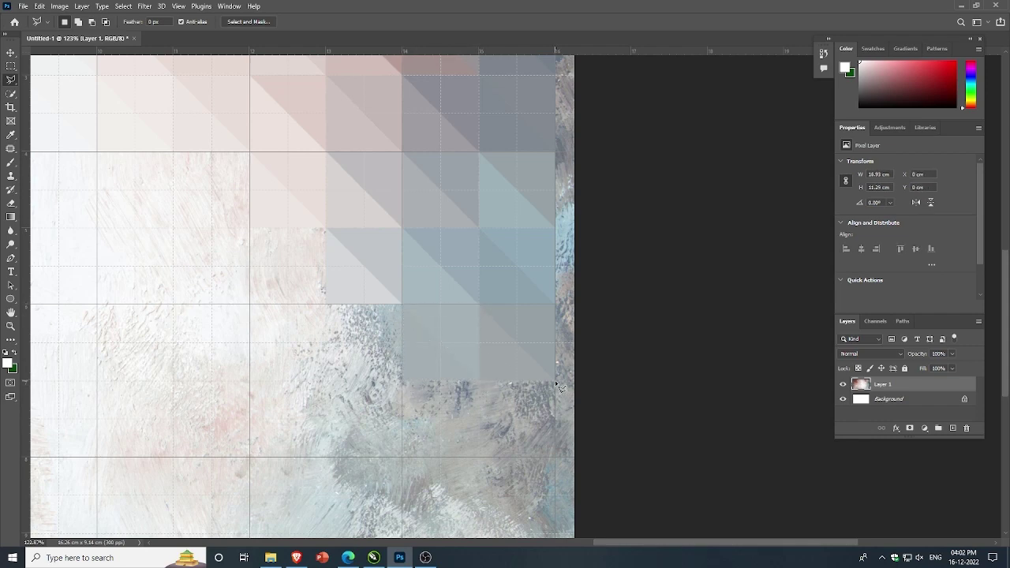
Step: Clear both triangles of the tile at the facet edge back to texture
{"action": "left_click", "coordinate": [556, 458]}
{"action": "left_click", "coordinate": [479, 380]}
{"action": "left_click", "coordinate": [555, 380]}
{"action": "left_click", "coordinate": [555, 458]}
{"action": "key", "text": "Delete"}
{"action": "key", "text": "ctrl+d"}
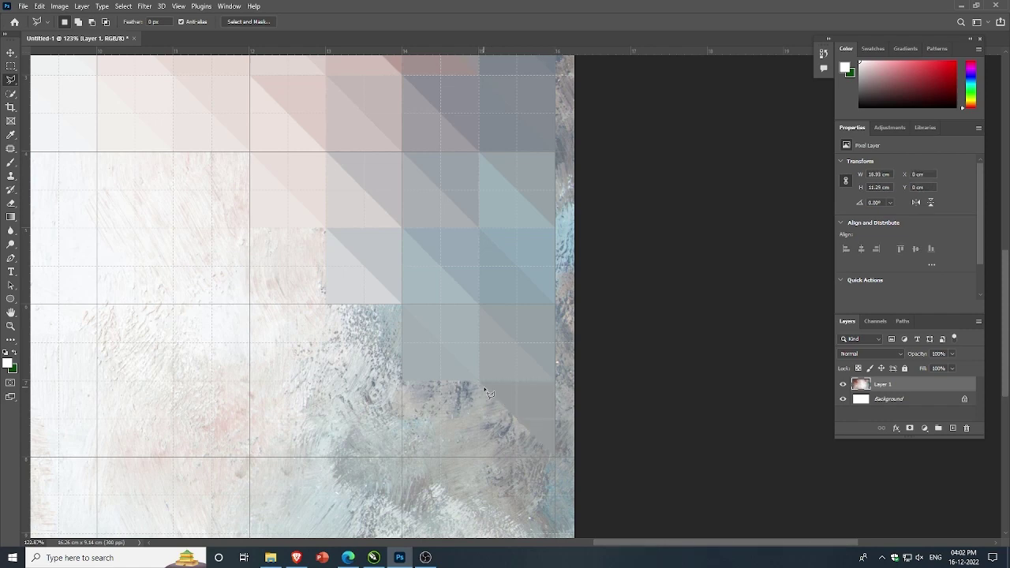
{"action": "left_click", "coordinate": [556, 458]}
{"action": "left_click", "coordinate": [478, 458]}
{"action": "left_click", "coordinate": [479, 380]}
{"action": "key", "text": "Delete"}
{"action": "key", "text": "ctrl+d"}
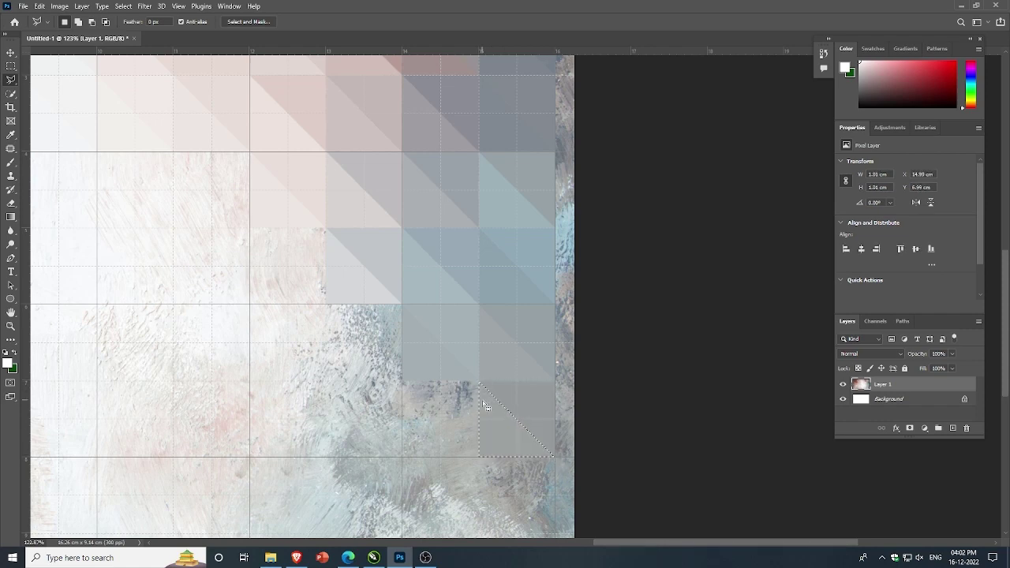
Step: Clear a triangle below the facet block back to texture
{"action": "scroll", "coordinate": [506, 517], "scroll_direction": "down", "scroll_amount": 2}
{"action": "scroll", "coordinate": [449, 442], "scroll_direction": "up", "scroll_amount": 2}
{"action": "scroll", "coordinate": [395, 377], "scroll_direction": "up", "scroll_amount": 1}
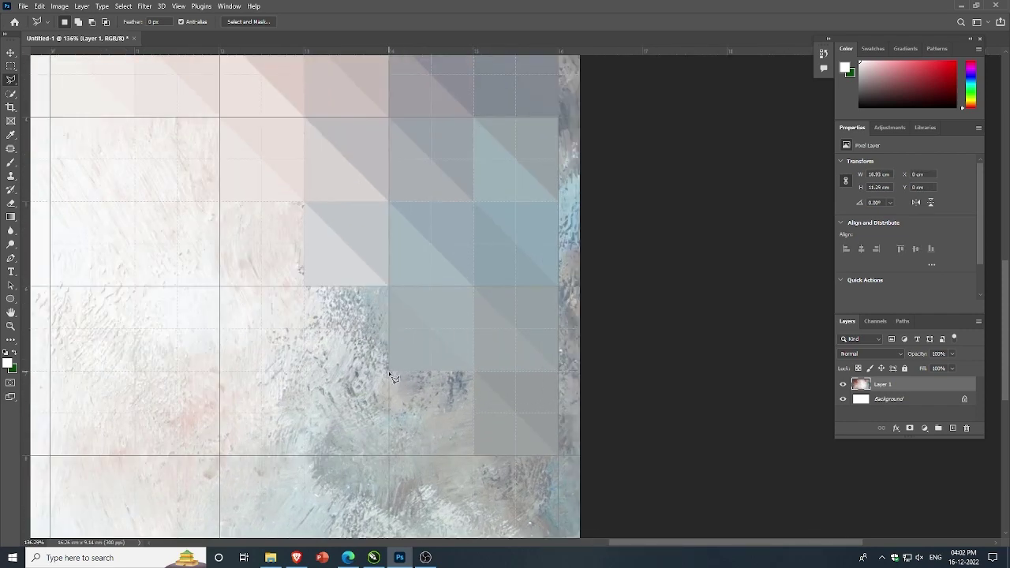
{"action": "left_click", "coordinate": [390, 371]}
{"action": "left_click", "coordinate": [474, 455]}
{"action": "left_click", "coordinate": [474, 371]}
{"action": "left_click", "coordinate": [390, 371]}
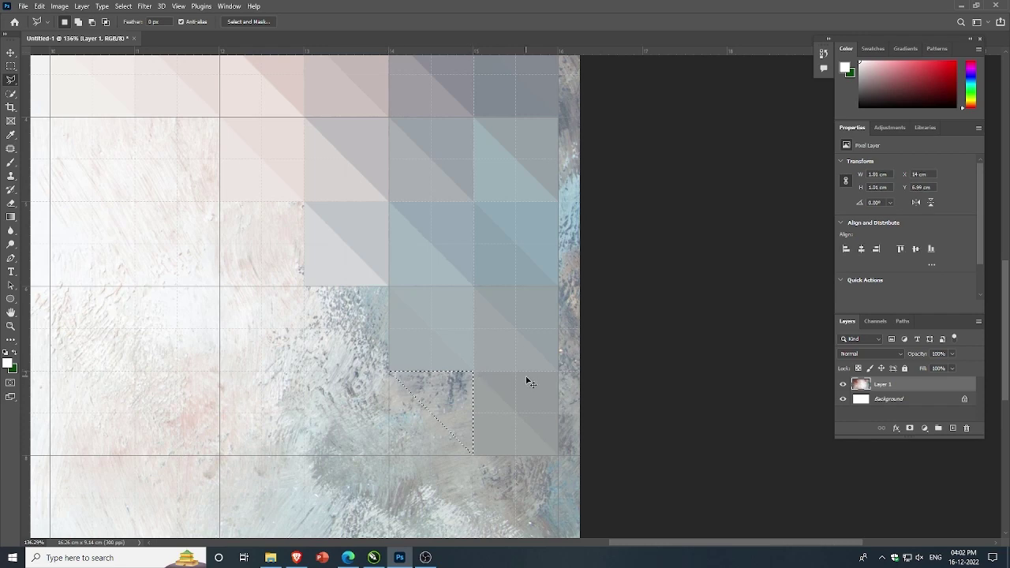
{"action": "key", "text": "Delete"}
{"action": "key", "text": "ctrl+d"}
Step: Undo the recent triangle cuts below the facet block, restoring the facets
{"action": "left_click", "coordinate": [389, 371]}
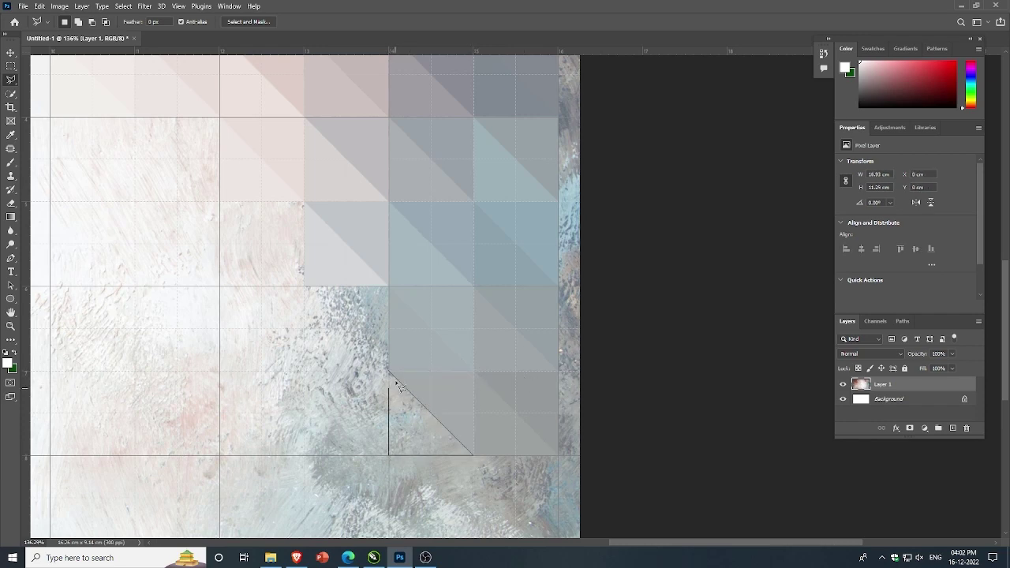
{"action": "key", "text": "ctrl+z"}
{"action": "scroll", "coordinate": [421, 350], "scroll_direction": "down", "scroll_amount": 2}
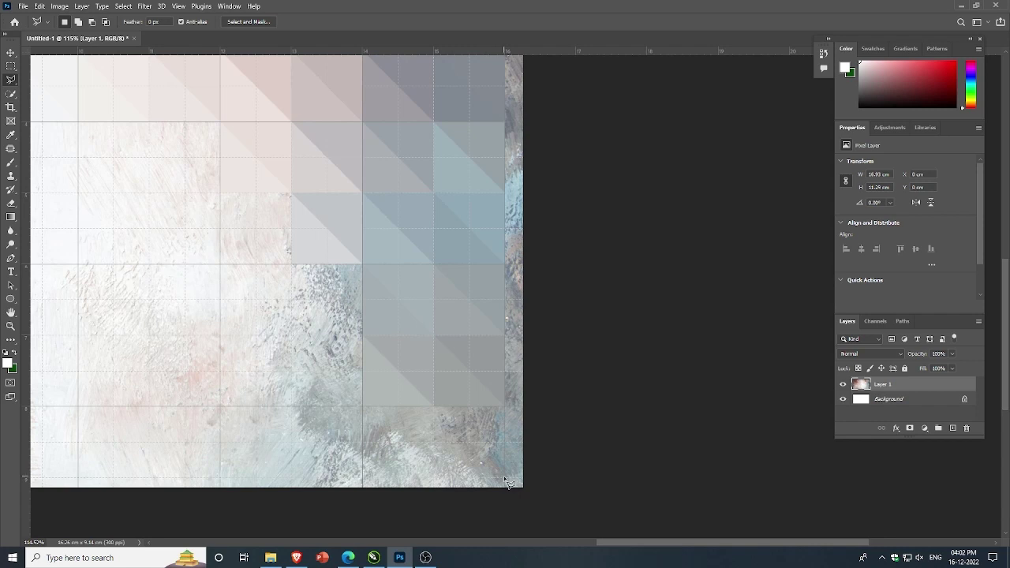
{"action": "key", "text": "Escape"}
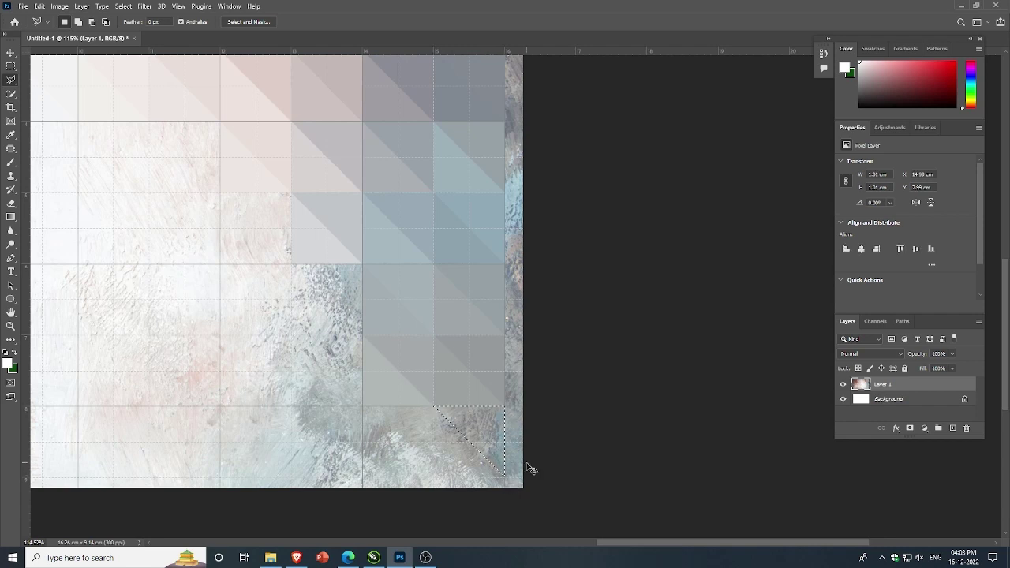
{"action": "key", "text": "ctrl+z"}
Step: Outline the lower-right tile and the triangle to its left
{"action": "left_click", "coordinate": [433, 478]}
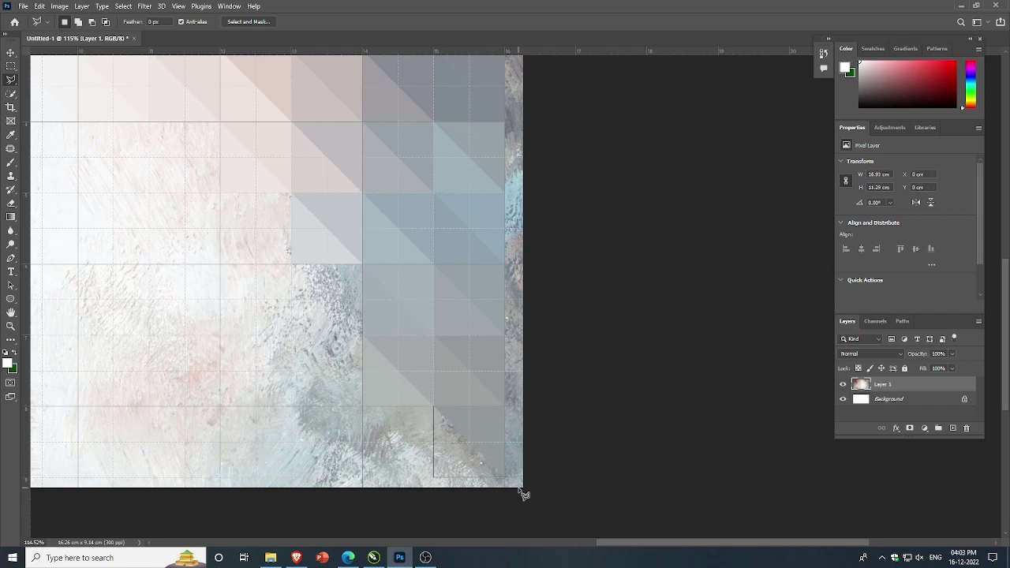
{"action": "left_click", "coordinate": [521, 490]}
{"action": "left_click", "coordinate": [434, 405]}
{"action": "left_click", "coordinate": [364, 406]}
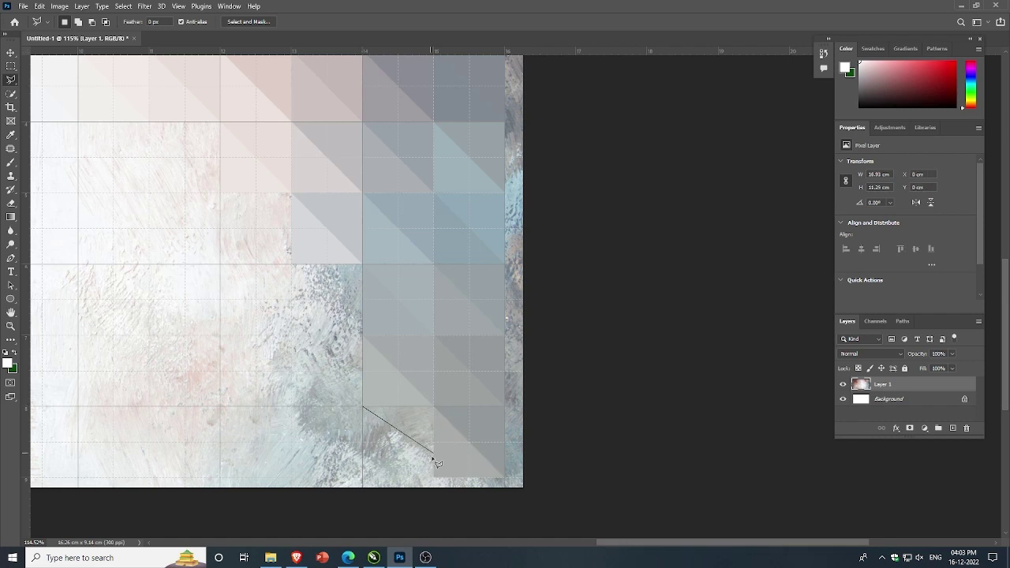
{"action": "left_click", "coordinate": [433, 478]}
{"action": "left_click", "coordinate": [433, 406]}
{"action": "left_click", "coordinate": [364, 407]}
{"action": "left_click", "coordinate": [363, 406]}
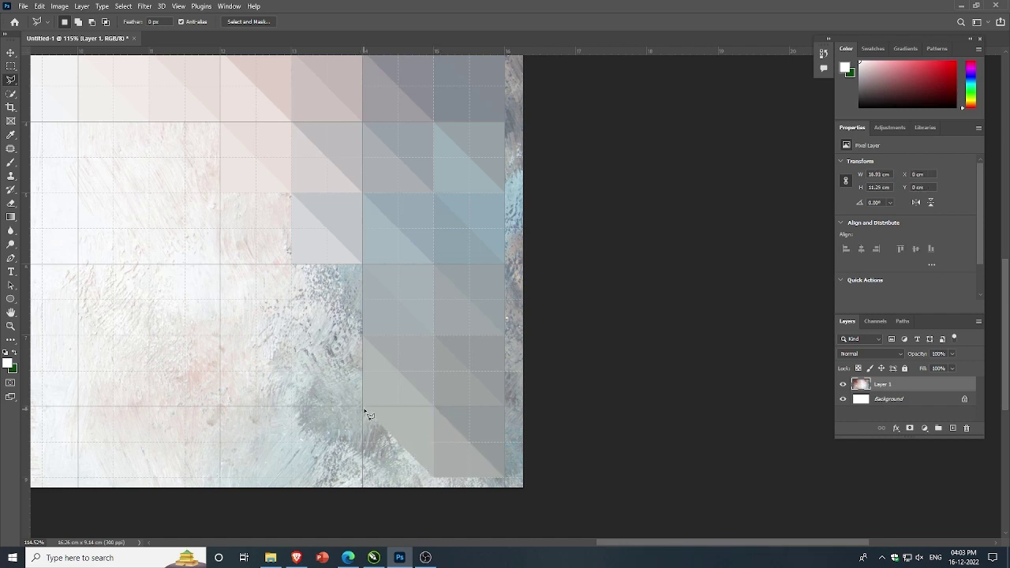
{"action": "left_click", "coordinate": [433, 477]}
{"action": "left_click", "coordinate": [363, 478]}
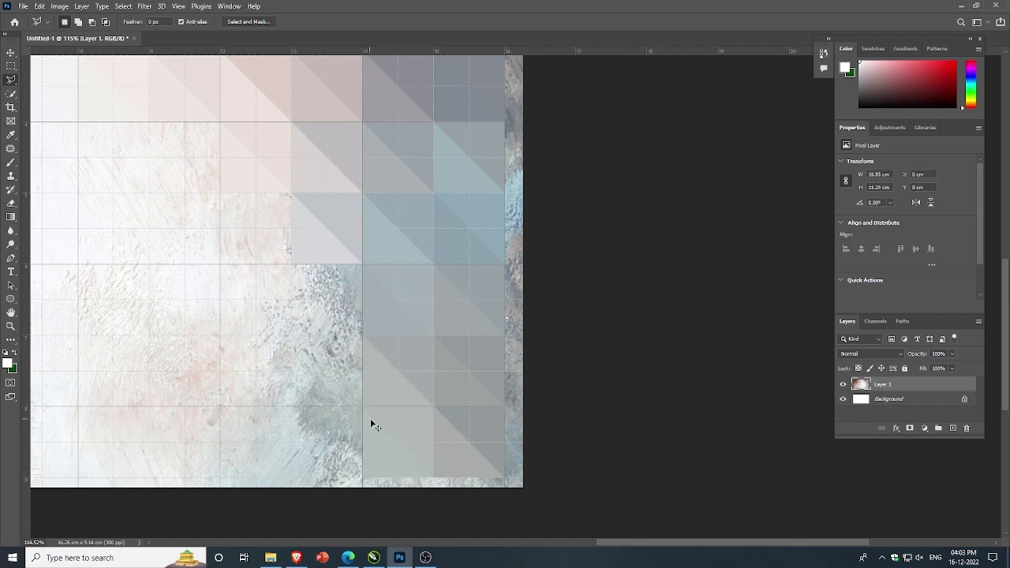
{"action": "scroll", "coordinate": [372, 422], "scroll_direction": "up", "scroll_amount": 1}
Step: Fill the upper-right and lower-left triangles of the square with flat grey
{"action": "left_click", "coordinate": [356, 318]}
{"action": "left_click", "coordinate": [434, 396]}
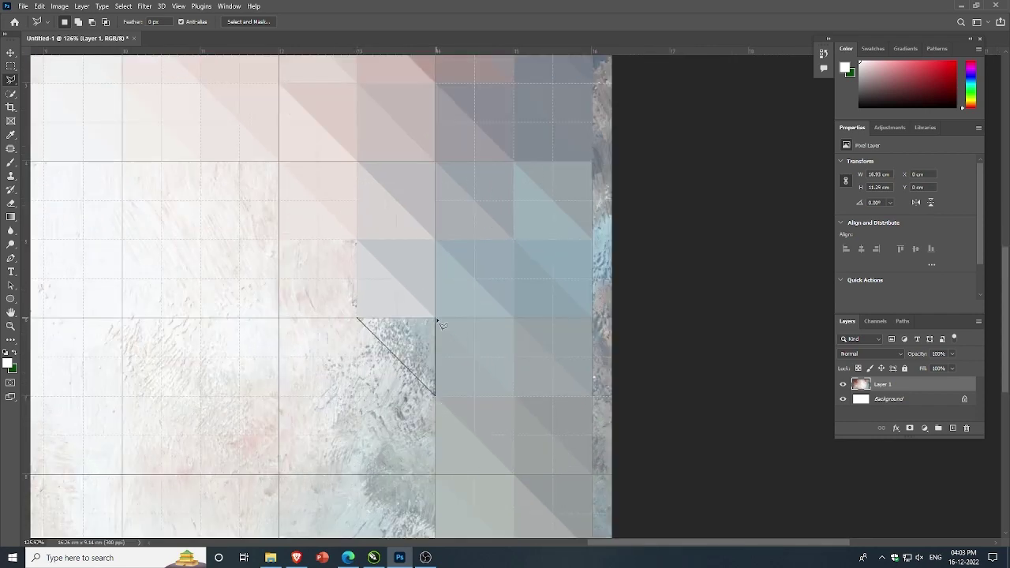
{"action": "left_click", "coordinate": [434, 319]}
{"action": "left_click", "coordinate": [356, 318]}
{"action": "key", "text": "ctrl+f"}
{"action": "left_click", "coordinate": [357, 318]}
{"action": "left_click", "coordinate": [434, 397]}
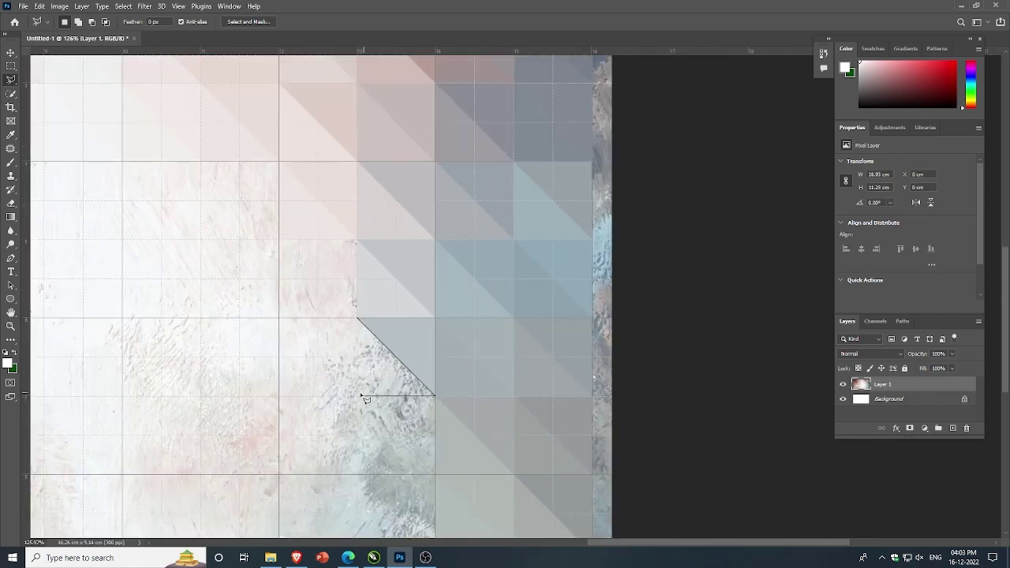
{"action": "left_click", "coordinate": [357, 396]}
{"action": "left_click", "coordinate": [356, 318]}
{"action": "key", "text": "ctrl+f"}
Step: Fill two more triangles along the tile's diagonal and bottom edge with flat grey
{"action": "scroll", "coordinate": [382, 359], "scroll_direction": "down", "scroll_amount": 2}
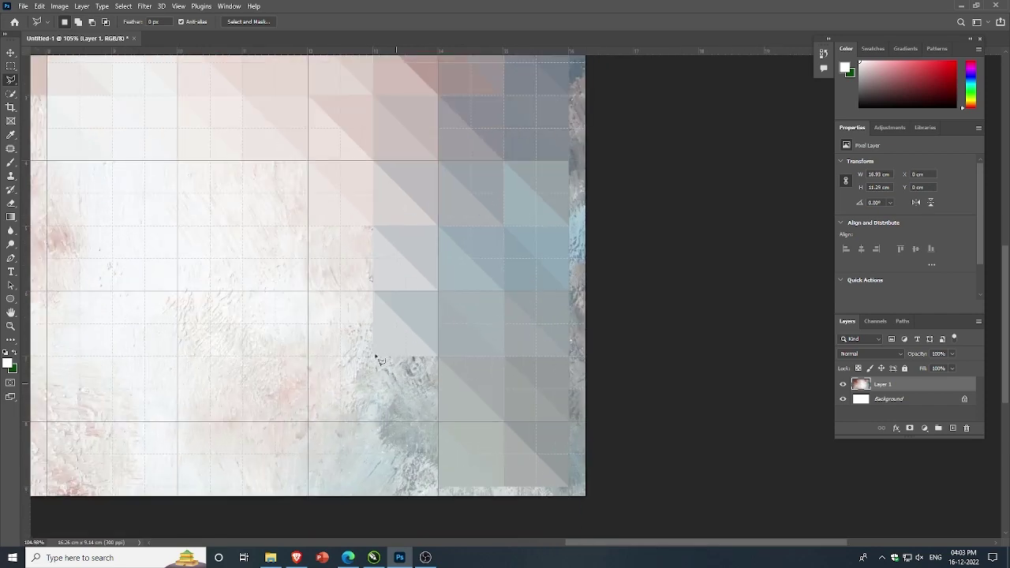
{"action": "scroll", "coordinate": [434, 363], "scroll_direction": "up", "scroll_amount": 1}
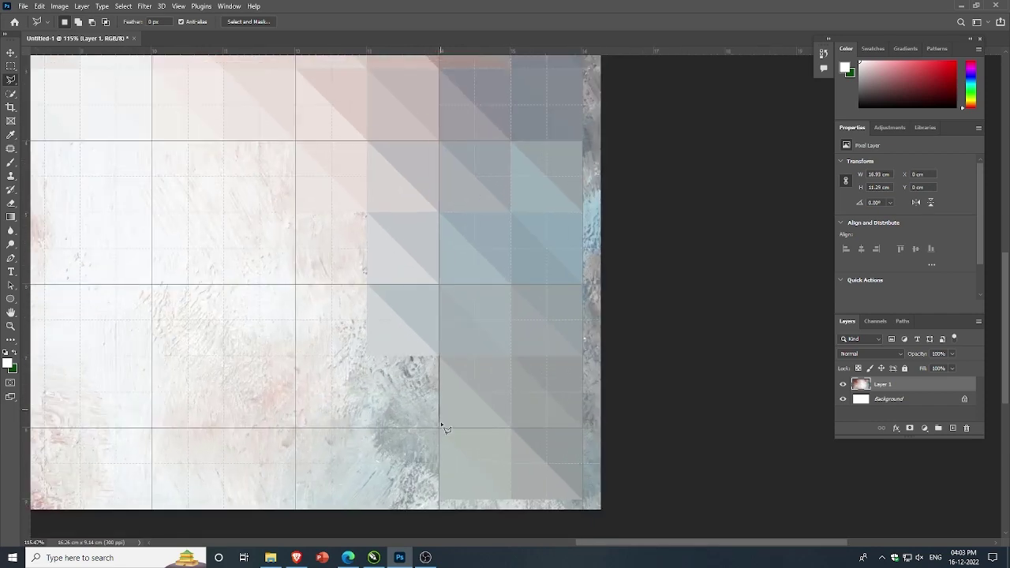
{"action": "double_click", "coordinate": [434, 361]}
{"action": "key", "text": "ctrl+f"}
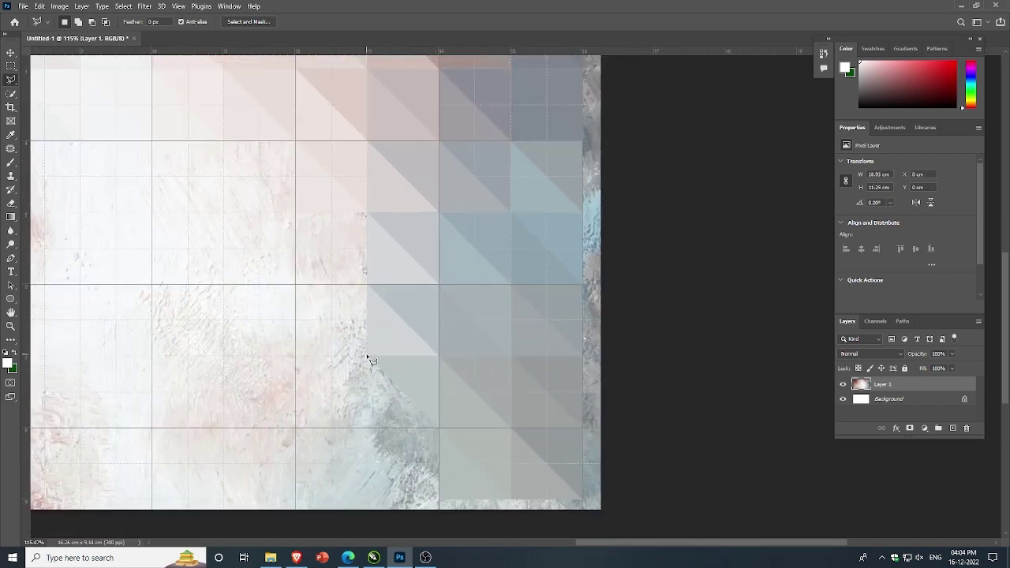
{"action": "left_click", "coordinate": [439, 428]}
{"action": "left_click", "coordinate": [367, 428]}
{"action": "left_click", "coordinate": [367, 356]}
{"action": "key", "text": "ctrl+f"}
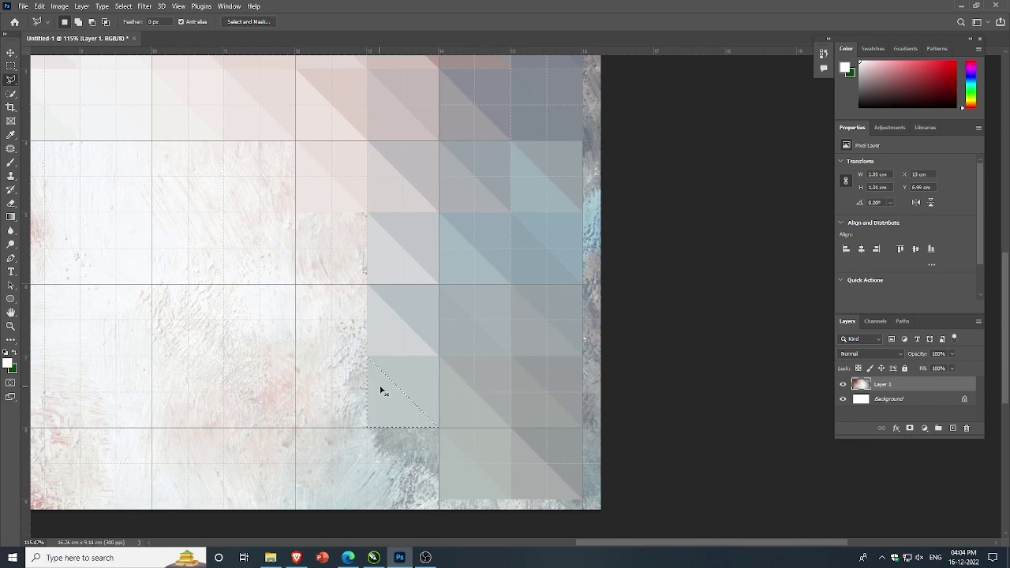
Step: Fill two triangles on the block's bottom edge with flat grey
{"action": "scroll", "coordinate": [384, 387], "scroll_direction": "up", "scroll_amount": 1}
{"action": "scroll", "coordinate": [387, 382], "scroll_direction": "up", "scroll_amount": 1}
{"action": "left_click", "coordinate": [472, 438]}
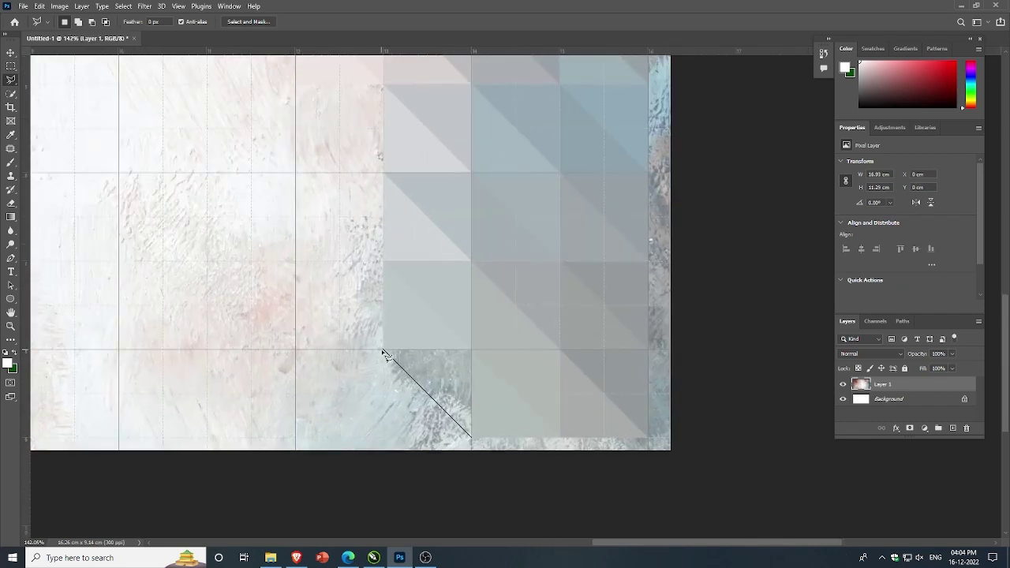
{"action": "left_click", "coordinate": [473, 436]}
{"action": "key", "text": "ctrl+f"}
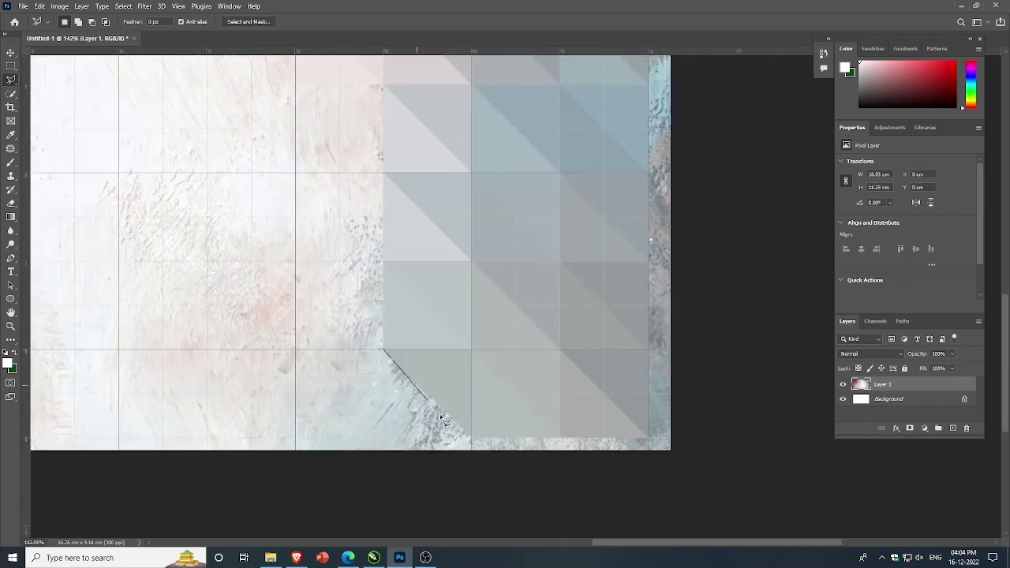
{"action": "left_click", "coordinate": [471, 437]}
{"action": "left_click", "coordinate": [384, 436]}
{"action": "left_click", "coordinate": [384, 352]}
{"action": "key", "text": "ctrl+f"}
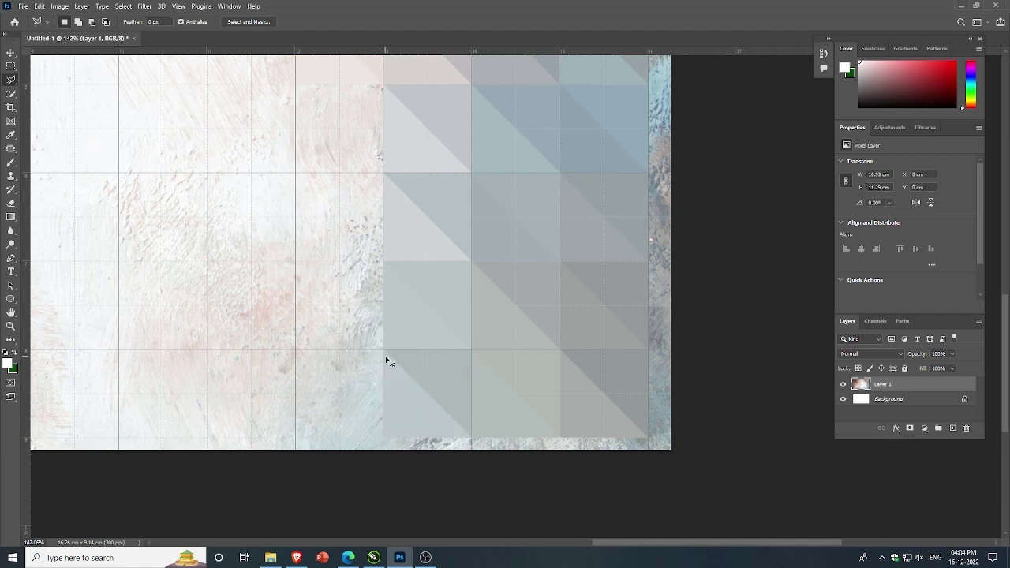
{"action": "scroll", "coordinate": [474, 350], "scroll_direction": "down", "scroll_amount": 3}
{"action": "scroll", "coordinate": [460, 187], "scroll_direction": "up", "scroll_amount": 2}
{"action": "scroll", "coordinate": [476, 244], "scroll_direction": "up", "scroll_amount": 1}
Step: Select a first triangle at the central facet edge with the Polygonal Lasso
{"action": "scroll", "coordinate": [495, 317], "scroll_direction": "down", "scroll_amount": 1}
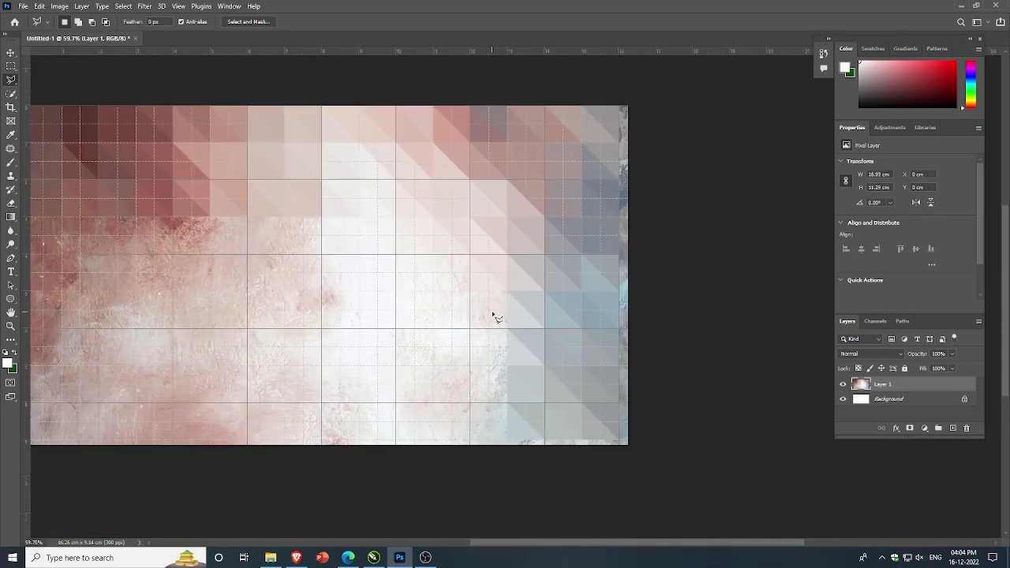
{"action": "scroll", "coordinate": [419, 229], "scroll_direction": "up", "scroll_amount": 1}
{"action": "scroll", "coordinate": [518, 332], "scroll_direction": "up", "scroll_amount": 1}
{"action": "scroll", "coordinate": [546, 370], "scroll_direction": "up", "scroll_amount": 1}
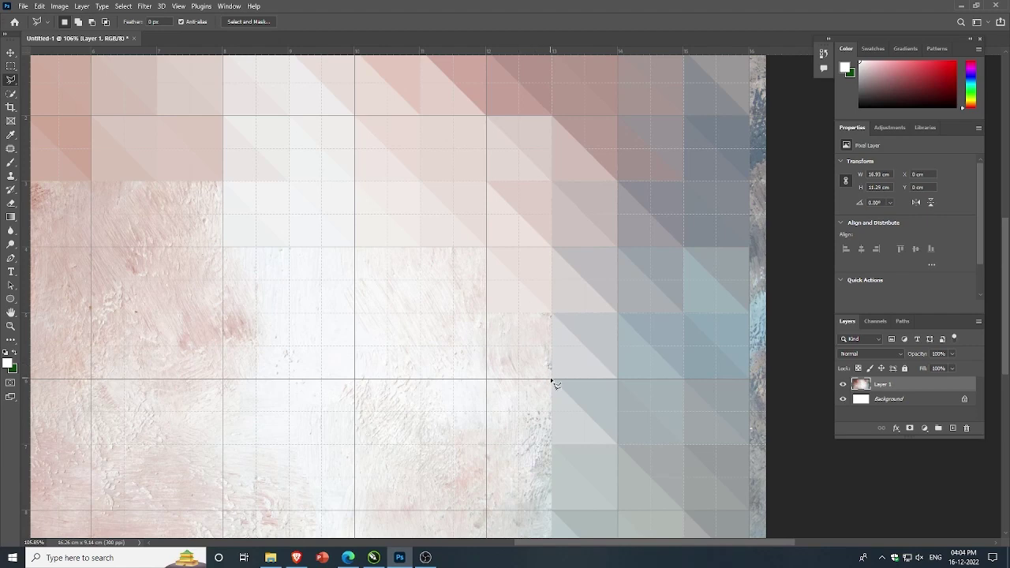
{"action": "left_click", "coordinate": [552, 380]}
{"action": "left_click", "coordinate": [487, 314]}
{"action": "left_click", "coordinate": [551, 313]}
{"action": "left_click", "coordinate": [552, 380]}
Step: Outline two more adjoining triangles in the tile along the facet edge
{"action": "left_click", "coordinate": [487, 313]}
{"action": "left_click", "coordinate": [486, 379]}
{"action": "left_click", "coordinate": [553, 380]}
{"action": "left_click", "coordinate": [487, 314]}
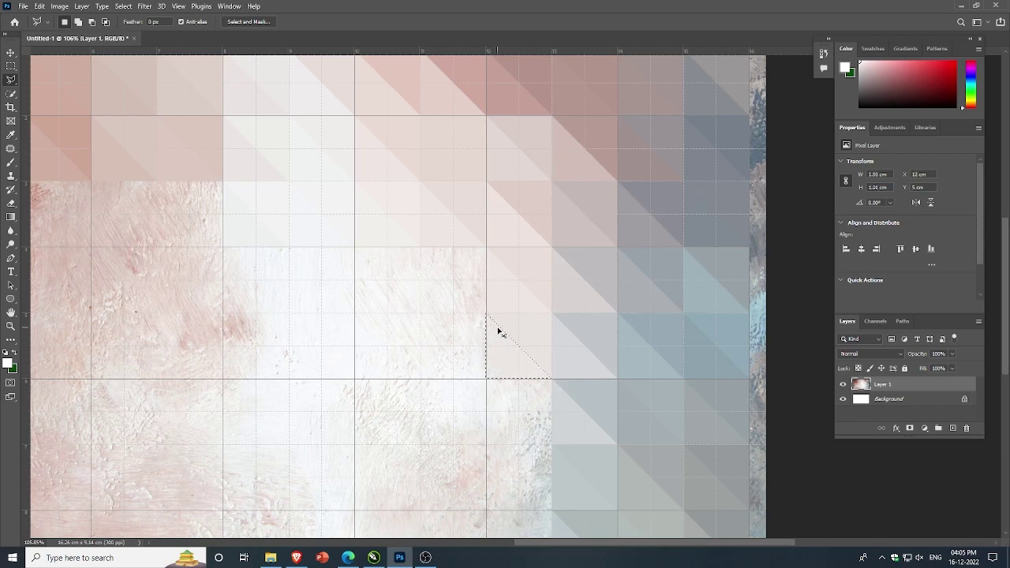
{"action": "left_click", "coordinate": [552, 445]}
{"action": "left_click", "coordinate": [552, 380]}
{"action": "left_click", "coordinate": [486, 379]}
{"action": "scroll", "coordinate": [505, 327], "scroll_direction": "down", "scroll_amount": 1}
{"action": "scroll", "coordinate": [498, 341], "scroll_direction": "up", "scroll_amount": 2}
Step: Outline a triangle in the grid square below the previous one
{"action": "left_click", "coordinate": [560, 406]}
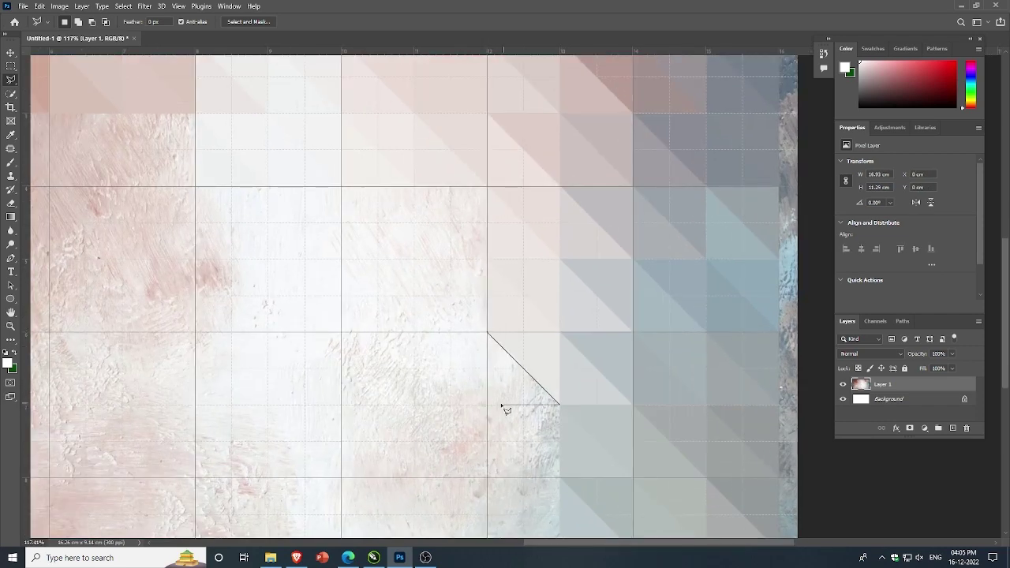
{"action": "left_click", "coordinate": [487, 406]}
{"action": "left_click", "coordinate": [488, 334]}
{"action": "scroll", "coordinate": [537, 478], "scroll_direction": "down", "scroll_amount": 3}
{"action": "scroll", "coordinate": [540, 479], "scroll_direction": "up", "scroll_amount": 2}
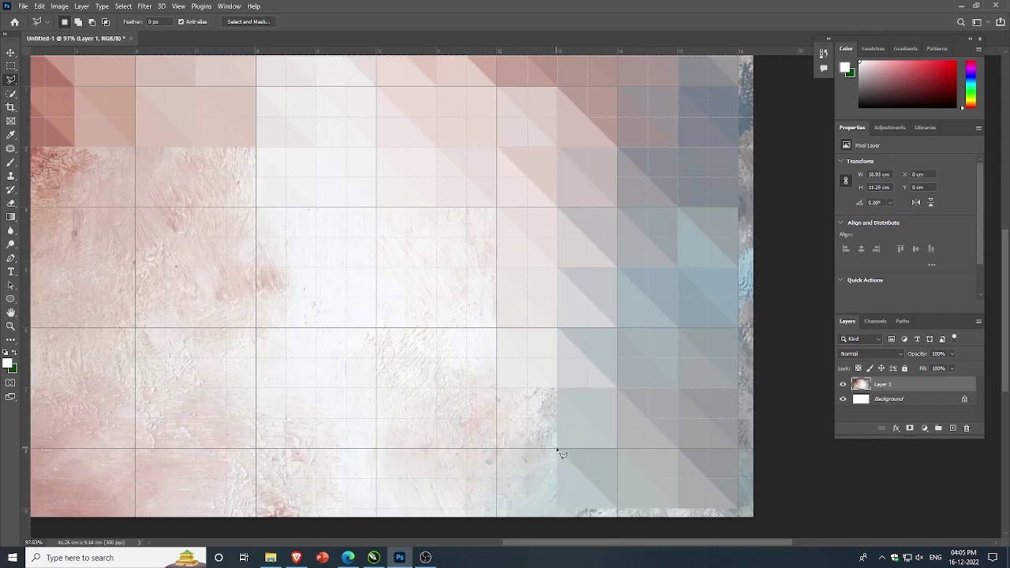
Step: Select a triangle near the lower facet edge, clear it to a pale tone, and deselect
{"action": "left_click", "coordinate": [558, 448]}
{"action": "left_click", "coordinate": [497, 387]}
{"action": "left_click", "coordinate": [557, 388]}
{"action": "left_click", "coordinate": [558, 447]}
{"action": "key", "text": "Delete"}
{"action": "key", "text": "ctrl+d"}
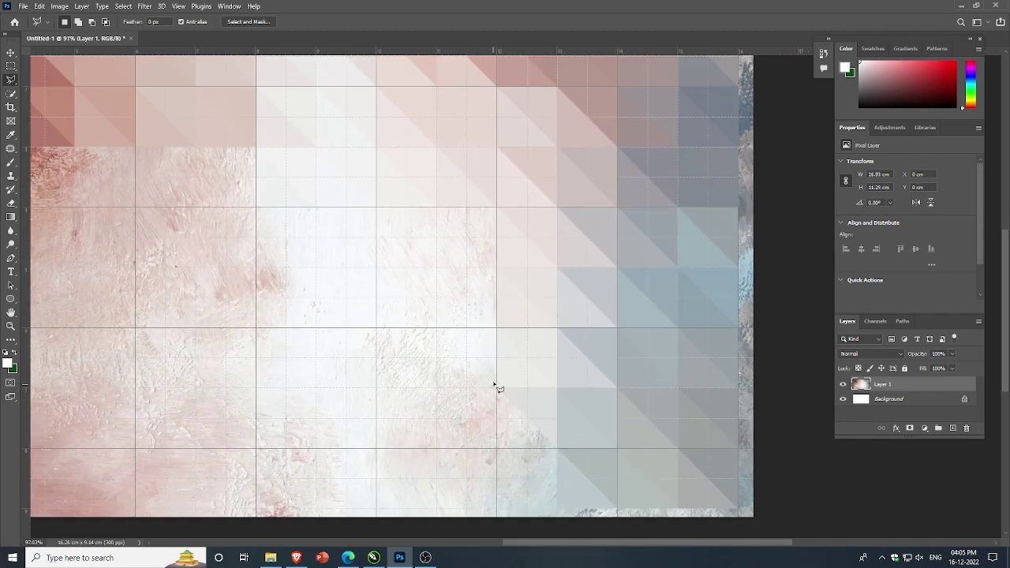
Step: Outline the adjacent lower triangle and a further one at the canvas bottom
{"action": "left_click", "coordinate": [557, 447]}
{"action": "left_click", "coordinate": [497, 448]}
{"action": "left_click", "coordinate": [497, 387]}
{"action": "scroll", "coordinate": [523, 458], "scroll_direction": "down", "scroll_amount": 2}
{"action": "scroll", "coordinate": [523, 458], "scroll_direction": "up", "scroll_amount": 2}
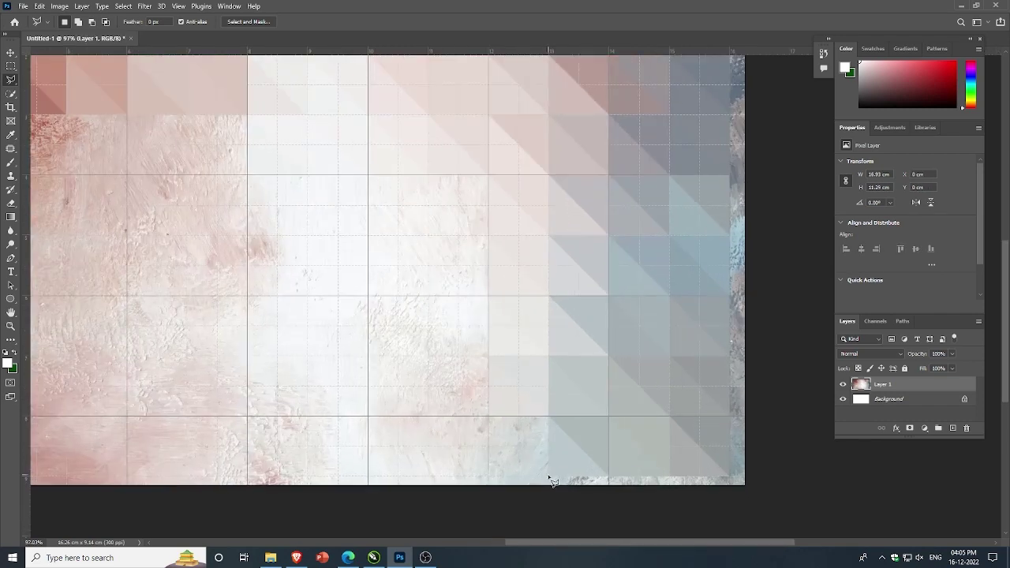
{"action": "left_click", "coordinate": [549, 477]}
{"action": "left_click", "coordinate": [489, 417]}
Step: Close a triangular facet selection at the upper grid corner
{"action": "scroll", "coordinate": [500, 435], "scroll_direction": "up", "scroll_amount": 2}
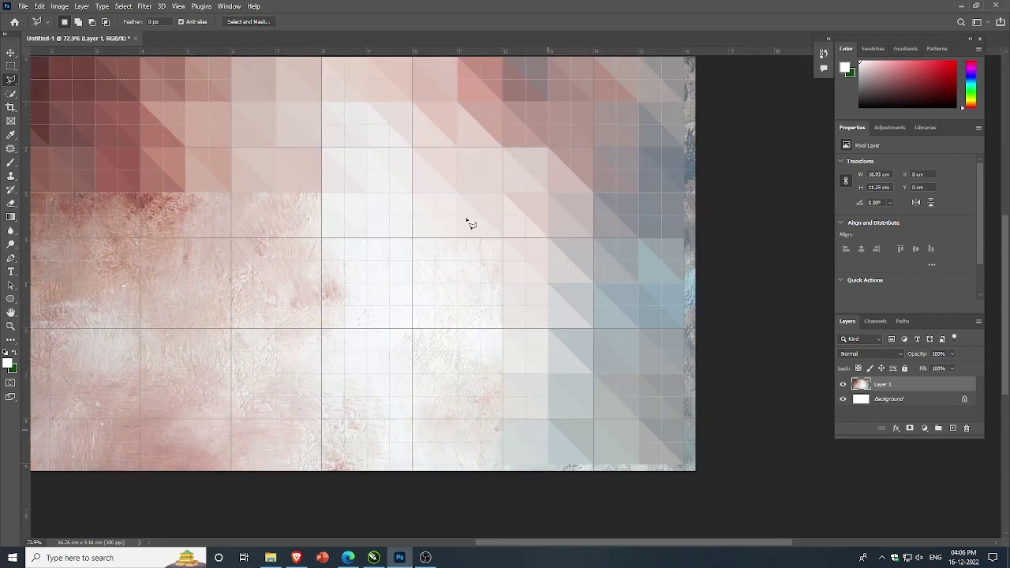
{"action": "scroll", "coordinate": [469, 221], "scroll_direction": "up", "scroll_amount": 1}
{"action": "scroll", "coordinate": [639, 339], "scroll_direction": "down", "scroll_amount": 2}
{"action": "scroll", "coordinate": [528, 281], "scroll_direction": "up", "scroll_amount": 1}
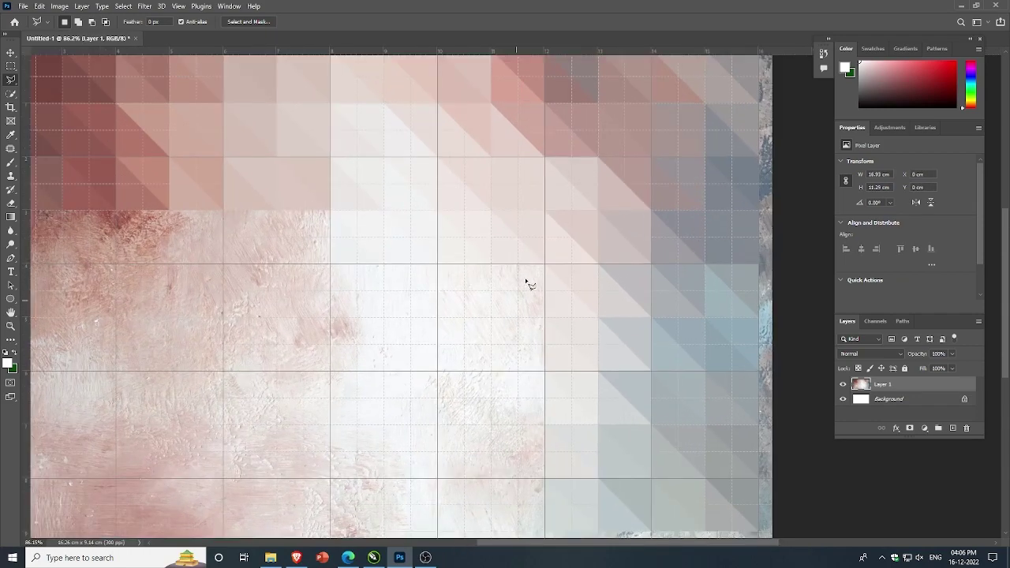
{"action": "scroll", "coordinate": [487, 263], "scroll_direction": "up", "scroll_amount": 1}
{"action": "left_click", "coordinate": [484, 258]}
{"action": "left_click", "coordinate": [484, 258]}
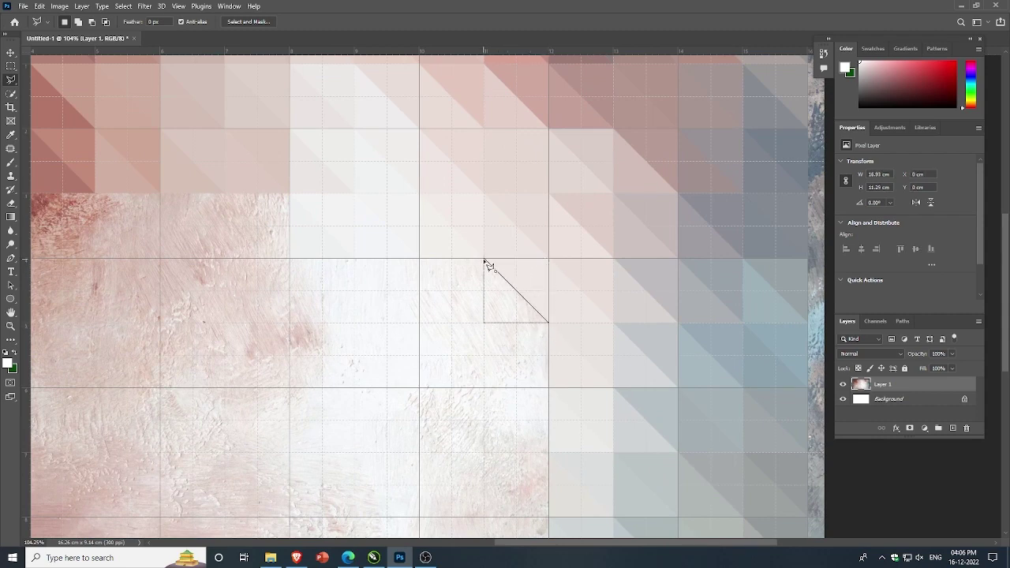
Step: Select two triangles sharing the diagonal of the next grid square
{"action": "left_click", "coordinate": [549, 323]}
{"action": "left_click", "coordinate": [549, 387]}
{"action": "left_click", "coordinate": [483, 388]}
{"action": "left_click", "coordinate": [549, 324]}
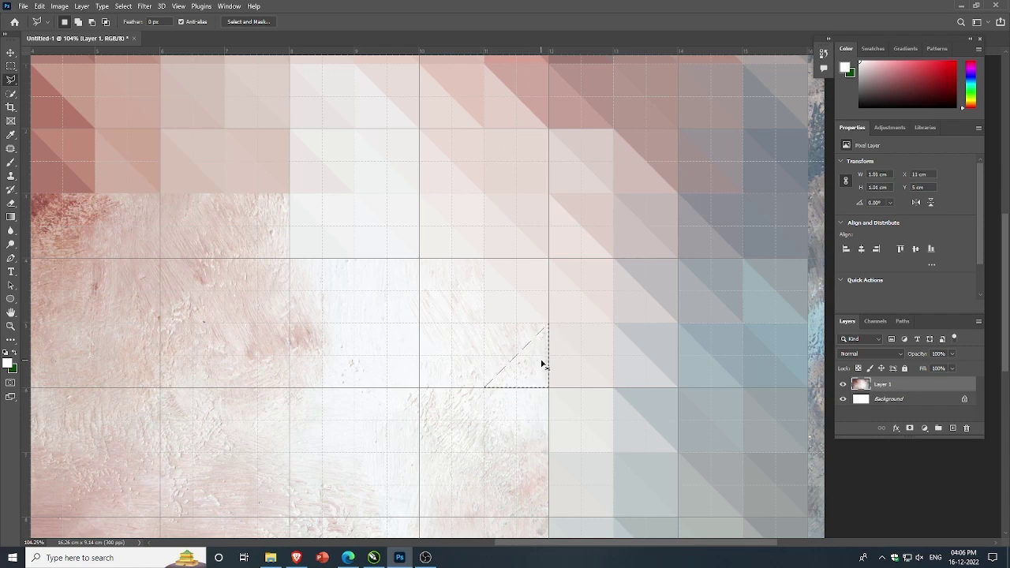
{"action": "left_click", "coordinate": [484, 323]}
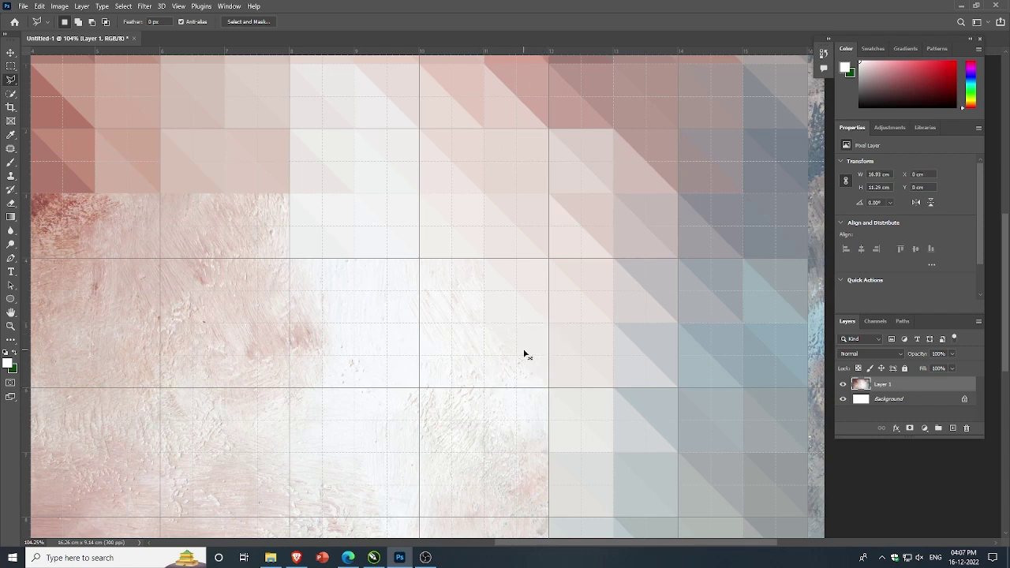
{"action": "left_click", "coordinate": [484, 324]}
{"action": "left_click", "coordinate": [548, 387]}
{"action": "left_click", "coordinate": [485, 324]}
Step: Try two triangle outlines in the next grid square, cancelling both with Esc
{"action": "scroll", "coordinate": [495, 348], "scroll_direction": "up", "scroll_amount": 1}
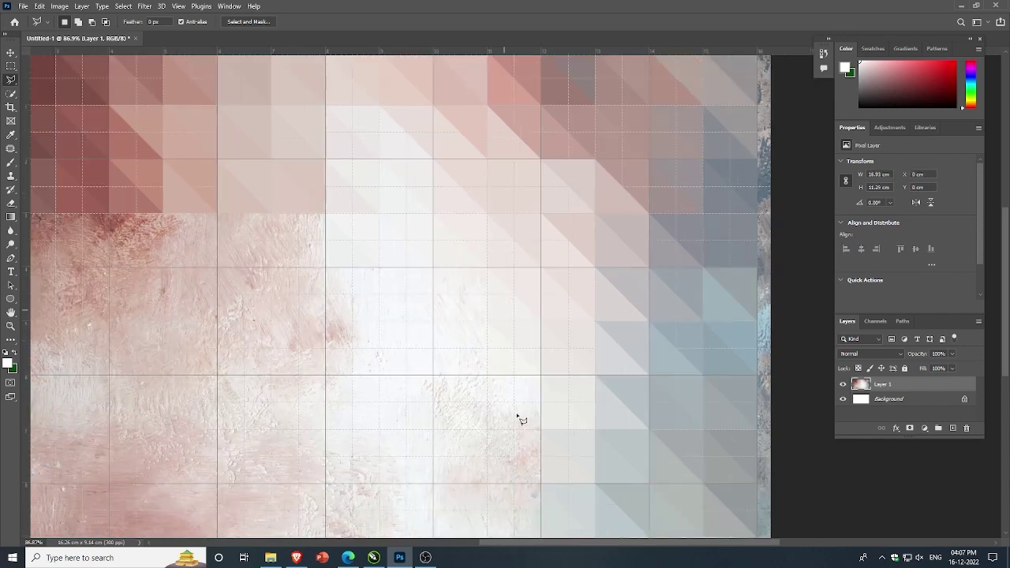
{"action": "left_click", "coordinate": [479, 343]}
{"action": "left_click", "coordinate": [549, 412]}
{"action": "left_click", "coordinate": [549, 343]}
{"action": "key", "text": "Escape"}
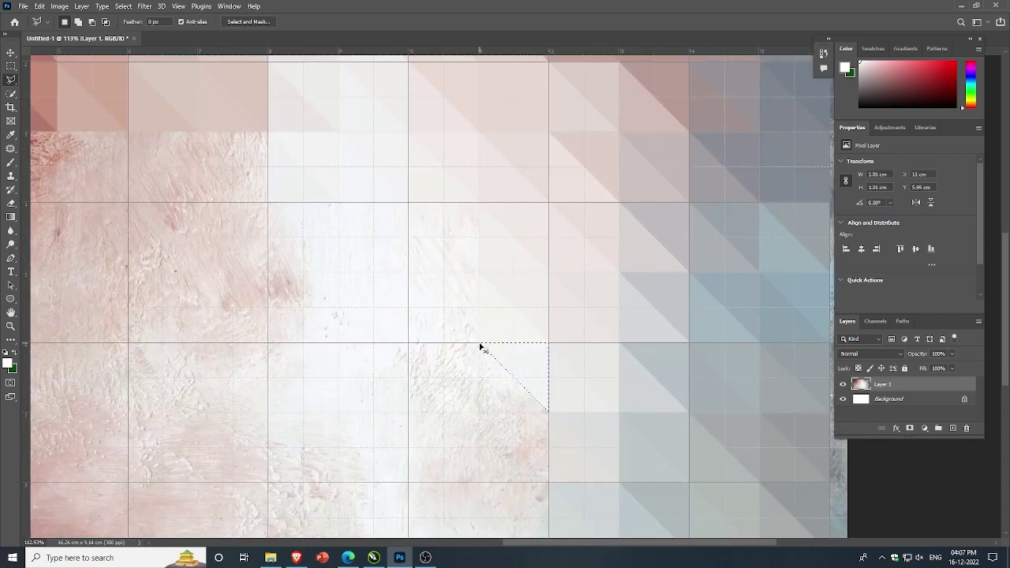
{"action": "left_click", "coordinate": [549, 412]}
{"action": "left_click", "coordinate": [549, 343]}
{"action": "key", "text": "Escape"}
Step: Attempt lower-left triangles in a lower grid square, discarding the misplaced outlines
{"action": "left_click", "coordinate": [478, 485]}
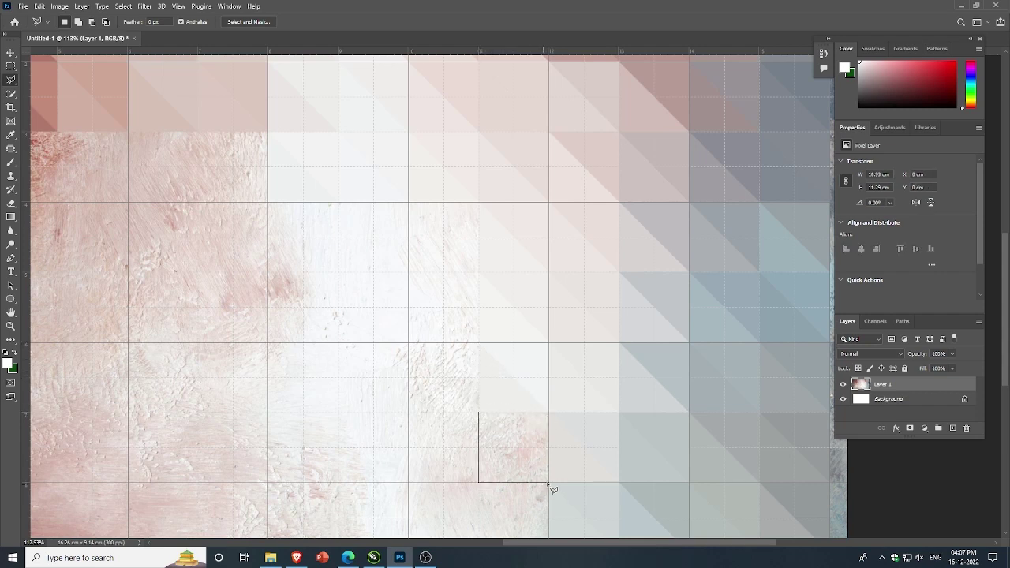
{"action": "left_click", "coordinate": [548, 484]}
{"action": "key", "text": "Escape"}
{"action": "left_click", "coordinate": [479, 414]}
{"action": "left_click", "coordinate": [548, 485]}
{"action": "left_click", "coordinate": [548, 412]}
{"action": "key", "text": "Escape"}
{"action": "scroll", "coordinate": [511, 491], "scroll_direction": "down", "scroll_amount": 2, "text": "alt"}
{"action": "scroll", "coordinate": [512, 491], "scroll_direction": "up", "scroll_amount": 2}
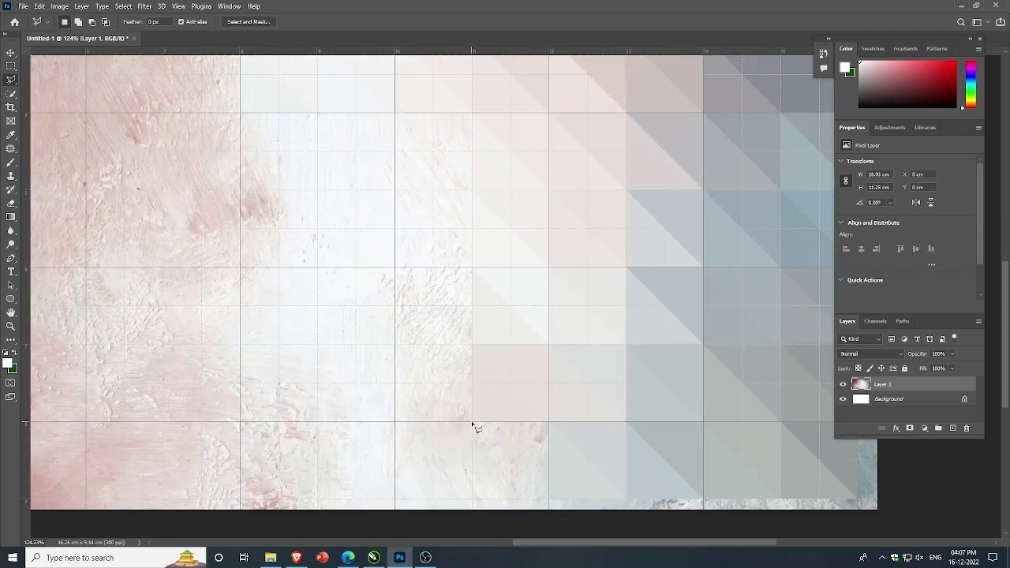
Step: Trace two more triangles from the grid square's corner, abandoning both outlines
{"action": "left_click", "coordinate": [474, 422]}
{"action": "left_click", "coordinate": [548, 499]}
{"action": "left_click", "coordinate": [548, 423]}
{"action": "key", "text": "Escape"}
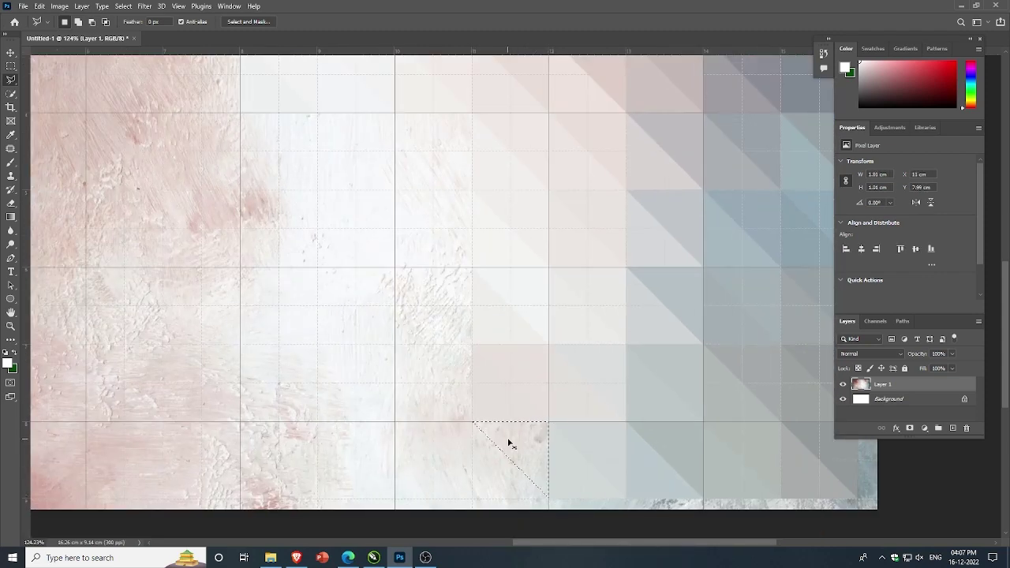
{"action": "left_click", "coordinate": [473, 423]}
{"action": "left_click", "coordinate": [472, 498]}
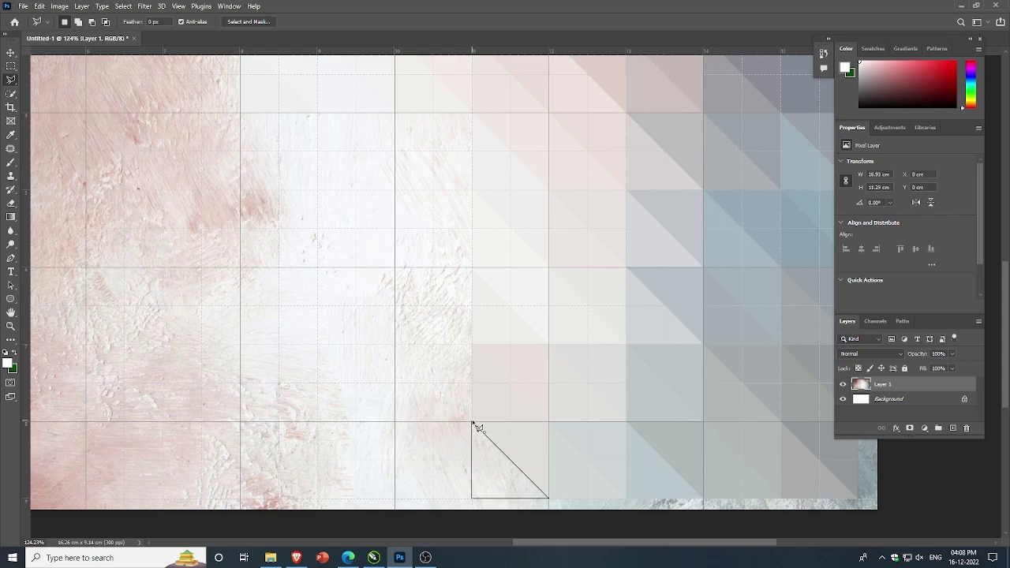
{"action": "key", "text": "Escape"}
{"action": "scroll", "coordinate": [498, 458], "scroll_direction": "down", "scroll_amount": 2}
{"action": "scroll", "coordinate": [509, 332], "scroll_direction": "up", "scroll_amount": 2}
Step: Zoom in and clear a triangular facet of texture in the upper grid square near the centre
{"action": "scroll", "coordinate": [522, 294], "scroll_direction": "up", "scroll_amount": 1}
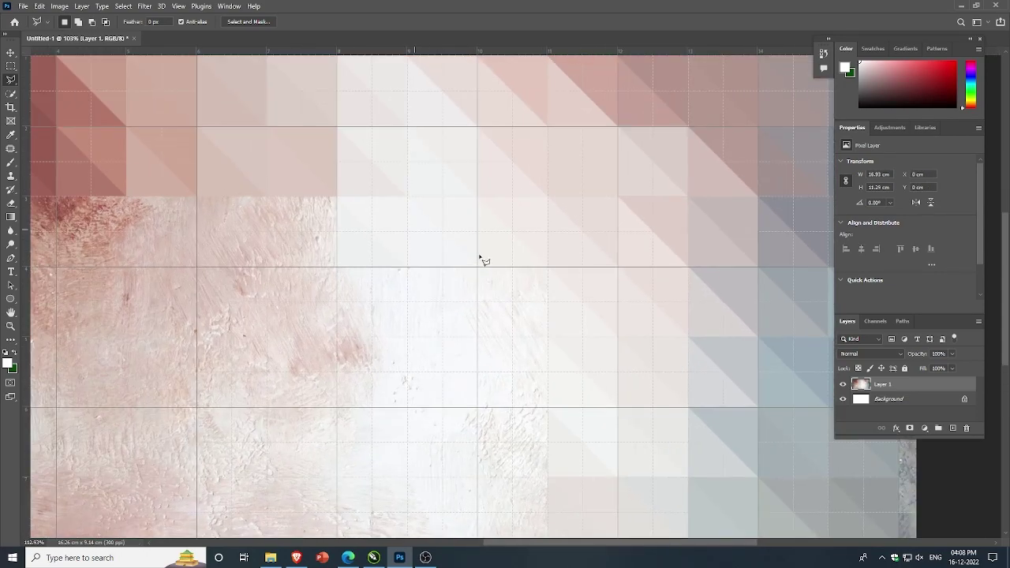
{"action": "scroll", "coordinate": [515, 294], "scroll_direction": "up", "scroll_amount": 1}
{"action": "scroll", "coordinate": [508, 305], "scroll_direction": "up", "scroll_amount": 1}
{"action": "scroll", "coordinate": [533, 288], "scroll_direction": "up", "scroll_amount": 1}
{"action": "left_click", "coordinate": [528, 282]}
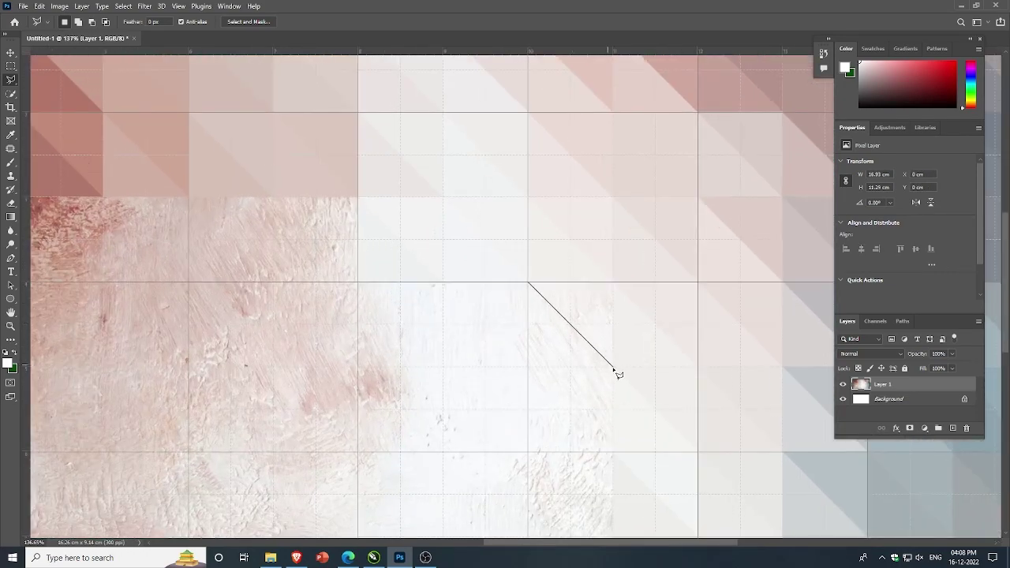
{"action": "double_click", "coordinate": [614, 284]}
{"action": "left_click", "coordinate": [613, 365]}
{"action": "left_click", "coordinate": [529, 366]}
{"action": "left_click", "coordinate": [530, 283]}
{"action": "key", "text": "Delete"}
{"action": "key", "text": "ctrl+d"}
Step: Clear a triangle of texture in the neighbouring grid square to the left, then deselect
{"action": "scroll", "coordinate": [513, 317], "scroll_direction": "down", "scroll_amount": 2}
{"action": "left_click", "coordinate": [457, 287]}
{"action": "left_click", "coordinate": [528, 368]}
{"action": "left_click", "coordinate": [528, 288]}
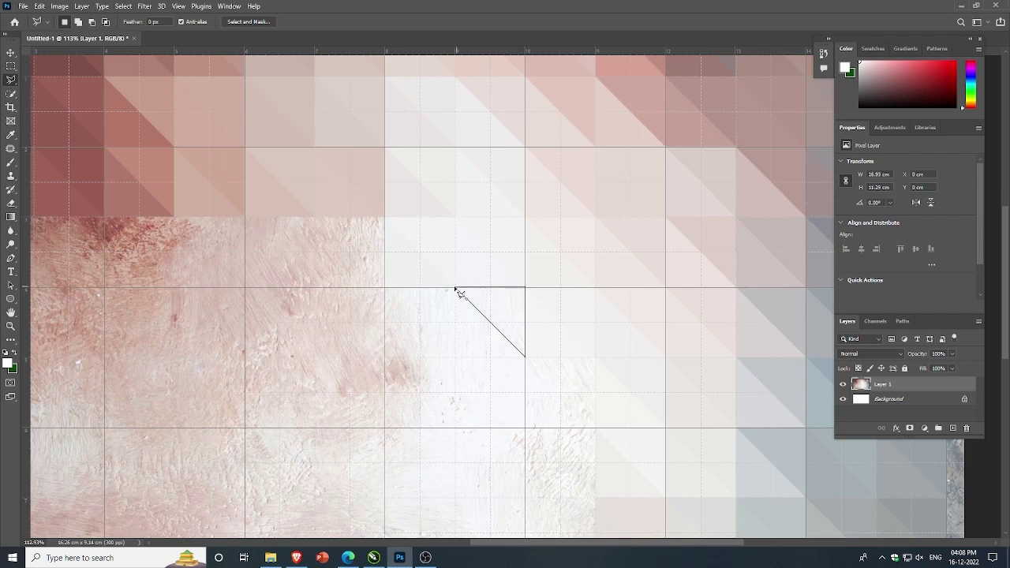
{"action": "left_click", "coordinate": [457, 288]}
{"action": "key", "text": "Delete"}
{"action": "key", "text": "ctrl+d"}
Step: Outline triangles in the next square further left, deselecting them without clearing
{"action": "left_click", "coordinate": [456, 288]}
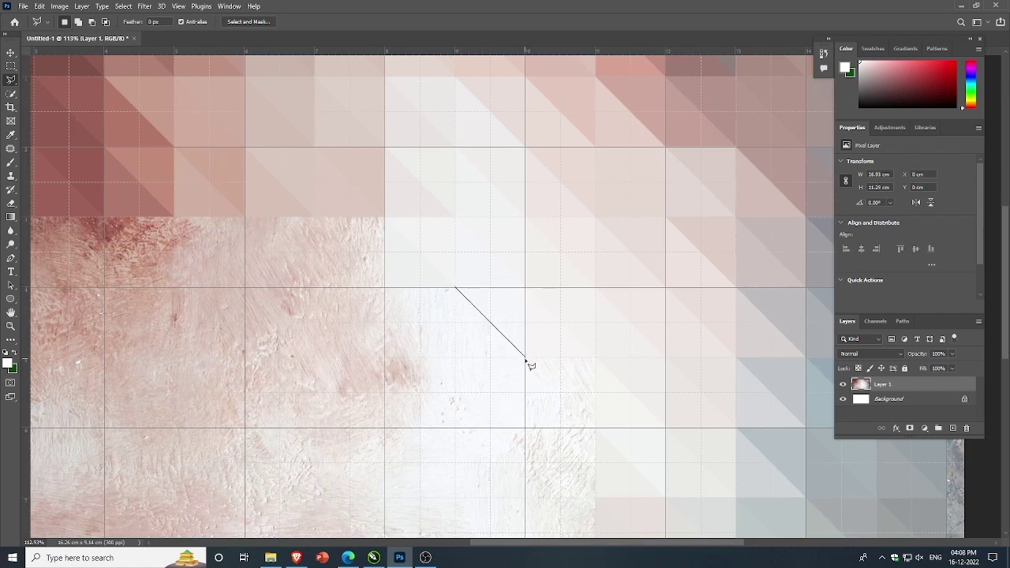
{"action": "double_click", "coordinate": [456, 360]}
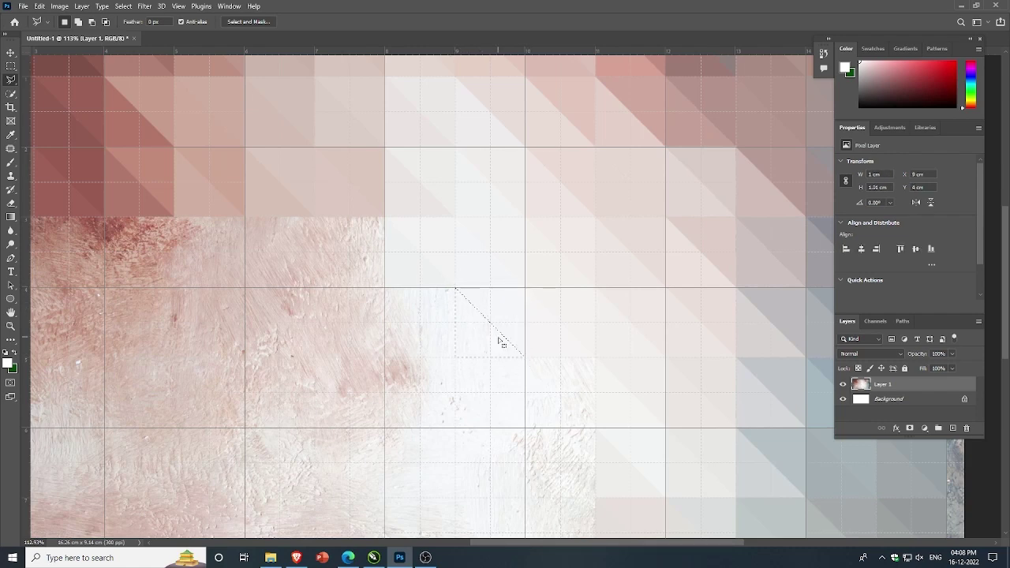
{"action": "left_click", "coordinate": [385, 289]}
{"action": "left_click", "coordinate": [456, 360]}
{"action": "left_click", "coordinate": [456, 289]}
{"action": "left_click", "coordinate": [385, 288]}
{"action": "key", "text": "ctrl+d"}
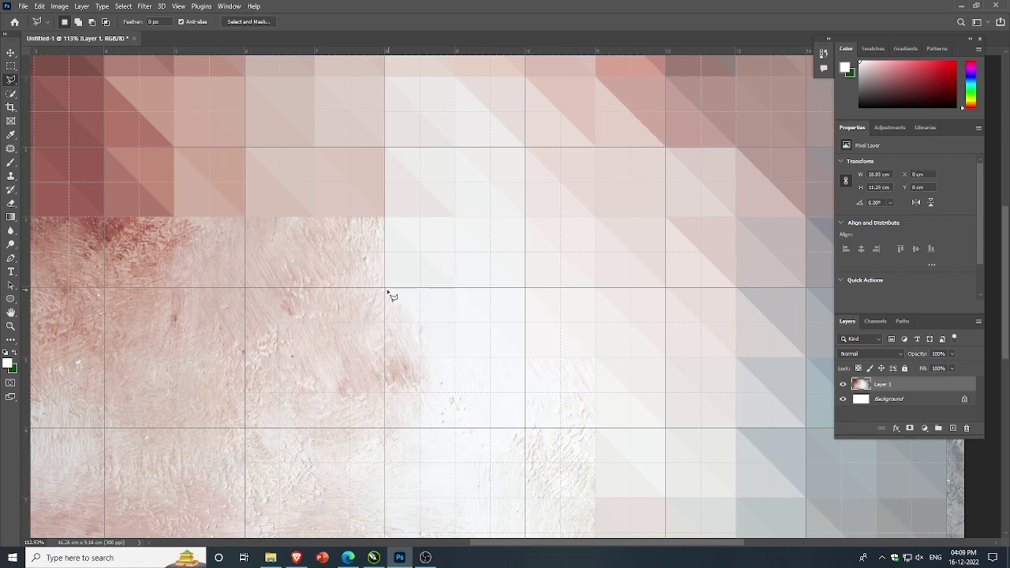
{"action": "left_click", "coordinate": [386, 289]}
{"action": "key", "text": "ctrl+d"}
Step: Outline both triangles of the lower grid square, deselecting each without clearing
{"action": "left_click", "coordinate": [527, 358]}
{"action": "left_click", "coordinate": [592, 426]}
{"action": "left_click", "coordinate": [598, 360]}
{"action": "left_click", "coordinate": [527, 359]}
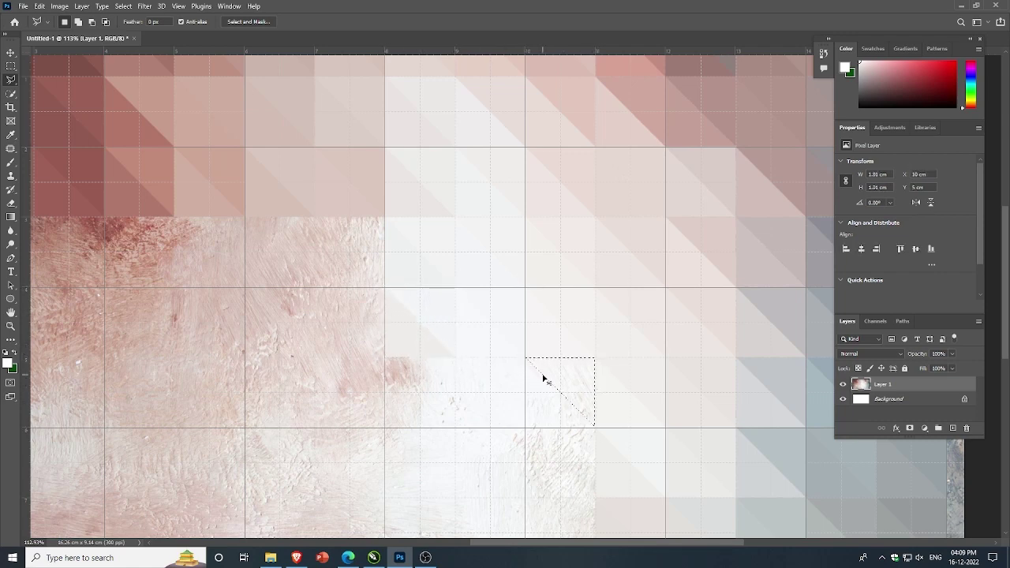
{"action": "key", "text": "ctrl+d"}
{"action": "left_click", "coordinate": [526, 359]}
{"action": "left_click", "coordinate": [593, 427]}
{"action": "left_click", "coordinate": [526, 428]}
{"action": "left_click", "coordinate": [527, 359]}
{"action": "key", "text": "ctrl+d"}
Step: Try triangle outlines from the lower-left square's top corner, deselecting each attempt
{"action": "left_click", "coordinate": [456, 358]}
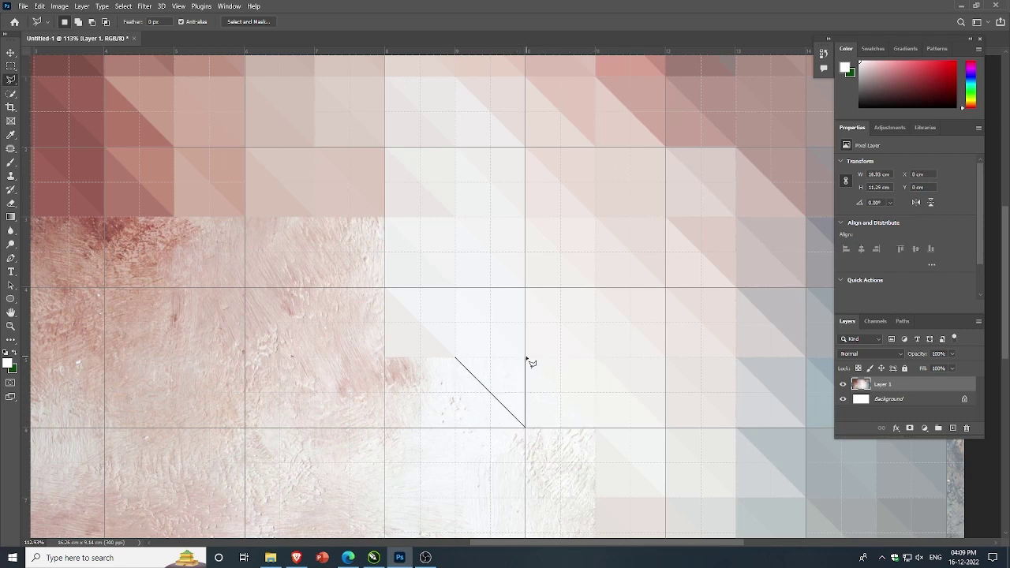
{"action": "left_click", "coordinate": [456, 360]}
{"action": "key", "text": "ctrl+d"}
{"action": "left_click", "coordinate": [456, 428]}
{"action": "left_click", "coordinate": [457, 360]}
{"action": "key", "text": "ctrl+d"}
Step: Outline a bottom-left triangle in the far-left lower square, then cancel it
{"action": "left_click", "coordinate": [386, 358]}
{"action": "left_click", "coordinate": [386, 359]}
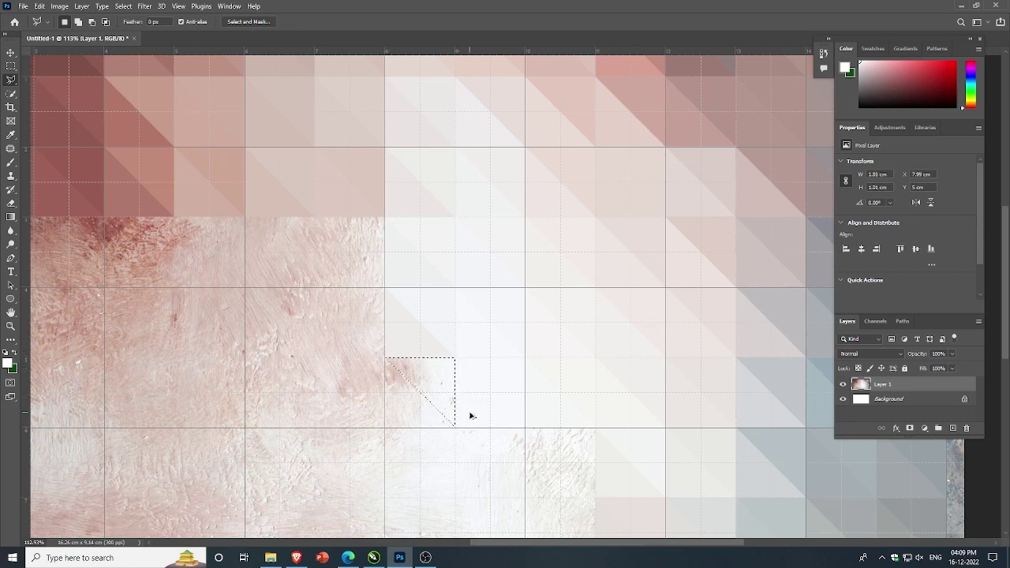
{"action": "key", "text": "ctrl+d"}
{"action": "left_click", "coordinate": [386, 358]}
{"action": "left_click", "coordinate": [455, 428]}
{"action": "left_click", "coordinate": [385, 428]}
{"action": "key", "text": "Escape"}
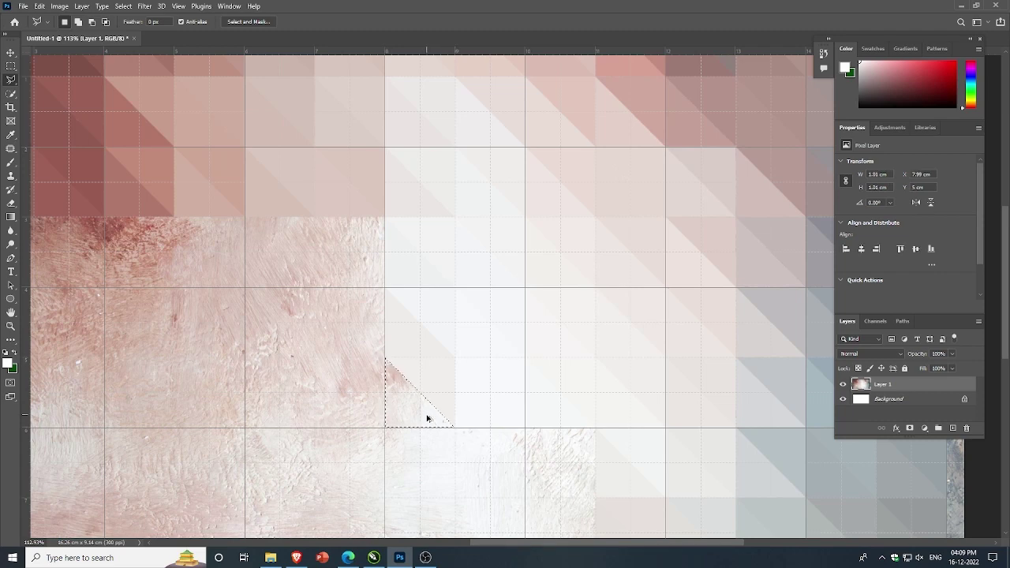
Step: Clear both the upper-right and lower-left triangles of one grid square
{"action": "scroll", "coordinate": [453, 399], "scroll_direction": "up", "scroll_amount": 1}
{"action": "scroll", "coordinate": [513, 431], "scroll_direction": "up", "scroll_amount": 1}
{"action": "left_click", "coordinate": [502, 398]}
{"action": "left_click", "coordinate": [579, 477]}
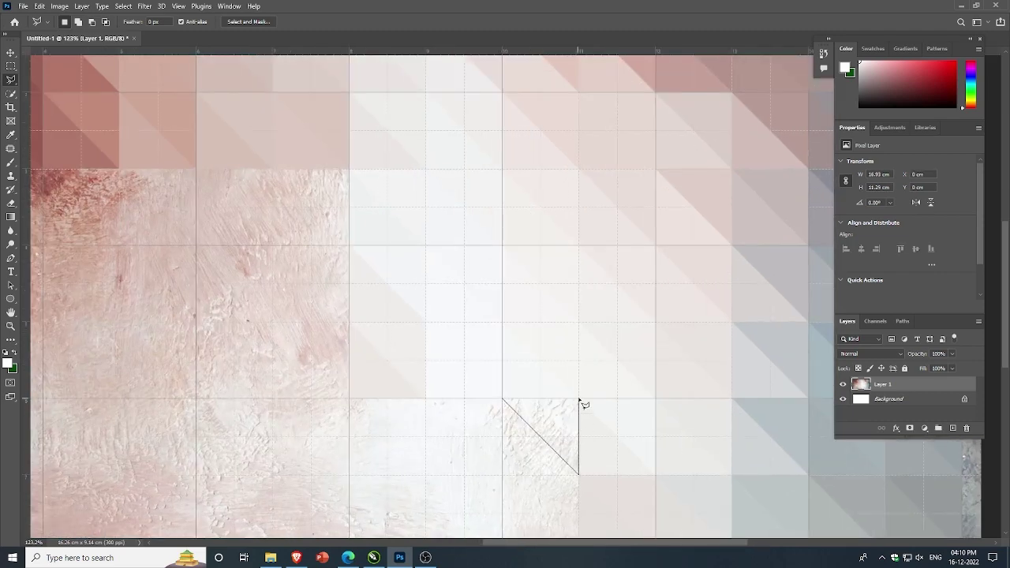
{"action": "left_click", "coordinate": [579, 398]}
{"action": "left_click", "coordinate": [501, 398]}
{"action": "key", "text": "Delete"}
{"action": "left_click", "coordinate": [579, 476]}
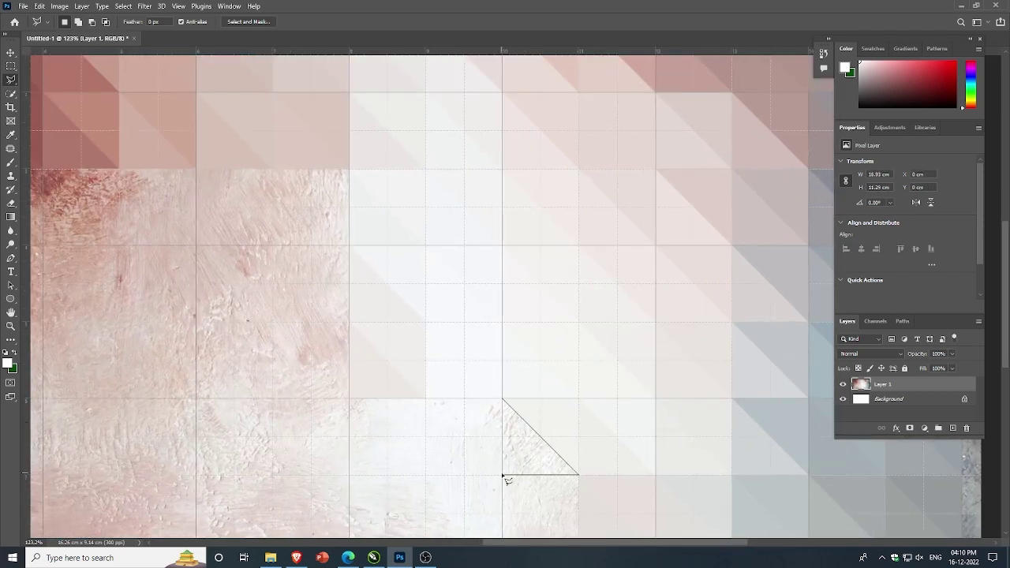
{"action": "left_click", "coordinate": [502, 476]}
{"action": "left_click", "coordinate": [502, 398]}
{"action": "key", "text": "Delete"}
{"action": "key", "text": "ctrl+d"}
Step: Begin outlining a new triangle at a grid intersection
{"action": "scroll", "coordinate": [453, 360], "scroll_direction": "up", "scroll_amount": 1}
{"action": "left_click", "coordinate": [413, 371]}
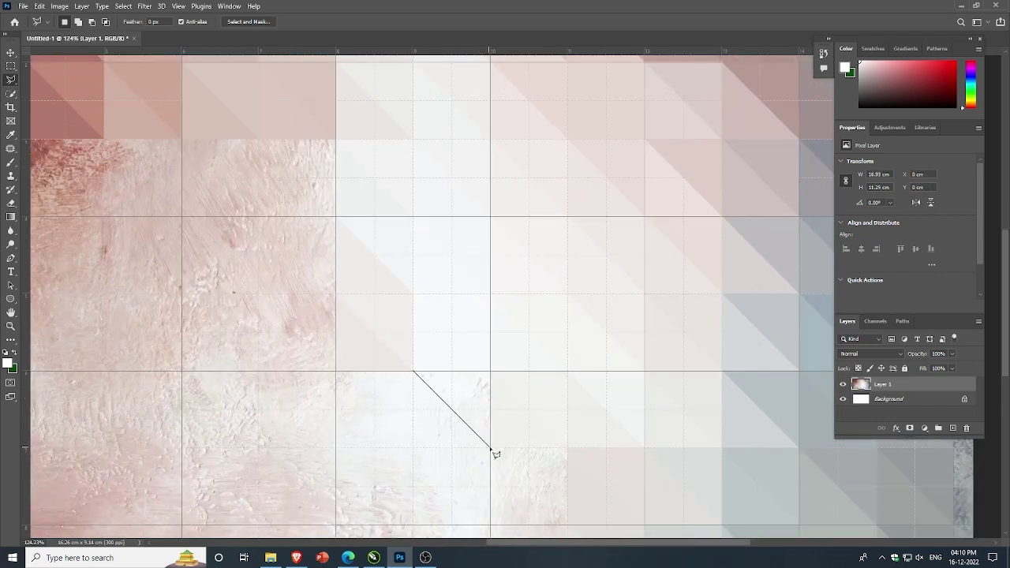
{"action": "left_click", "coordinate": [414, 372]}
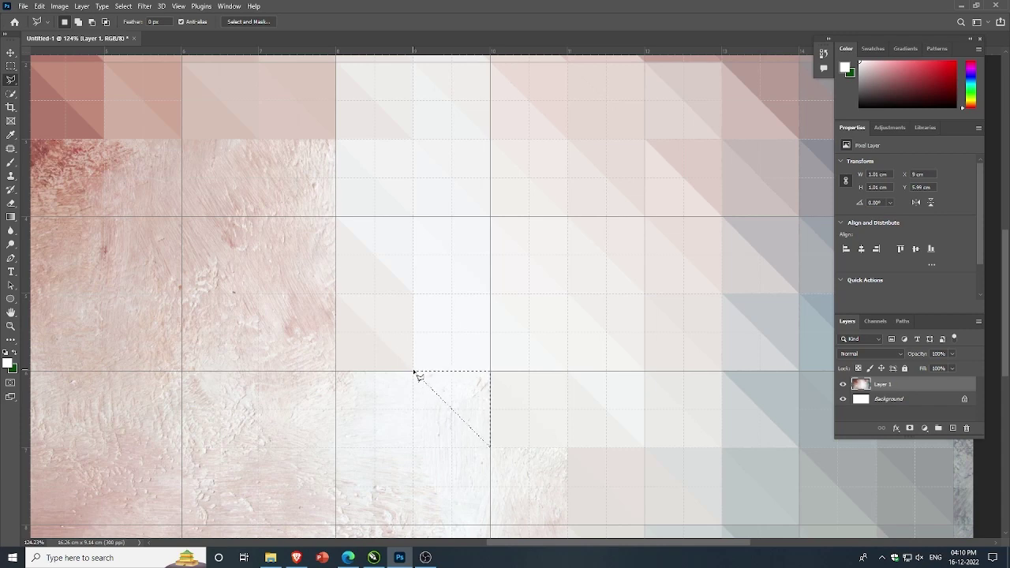
Step: Deselect and start outlining a bottom-centre grid triangle, cancelling the false starts
{"action": "key", "text": "ctrl+d"}
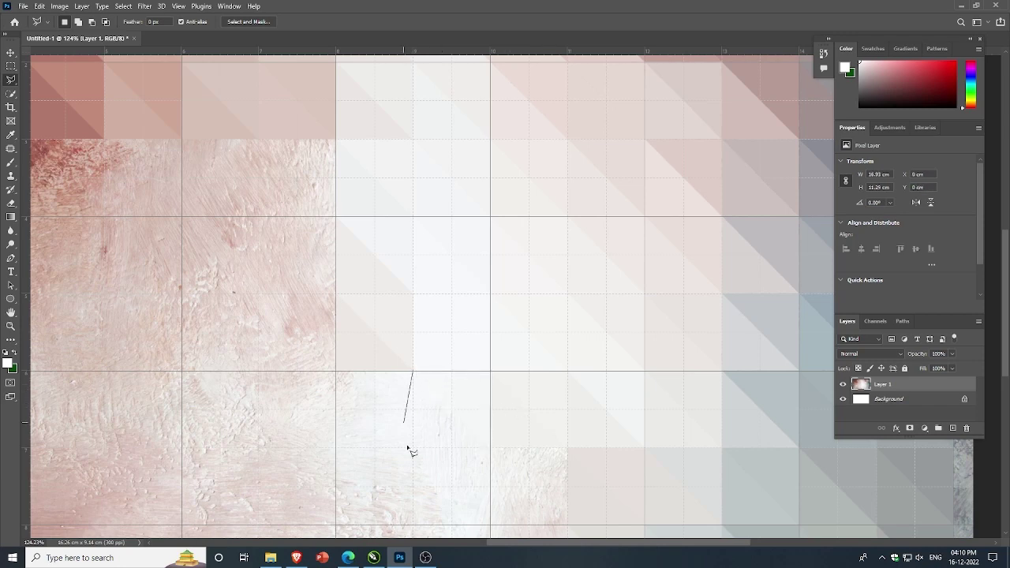
{"action": "left_click", "coordinate": [412, 445]}
{"action": "left_click", "coordinate": [489, 446]}
{"action": "key", "text": "Escape"}
{"action": "left_click", "coordinate": [336, 371]}
{"action": "key", "text": "Escape"}
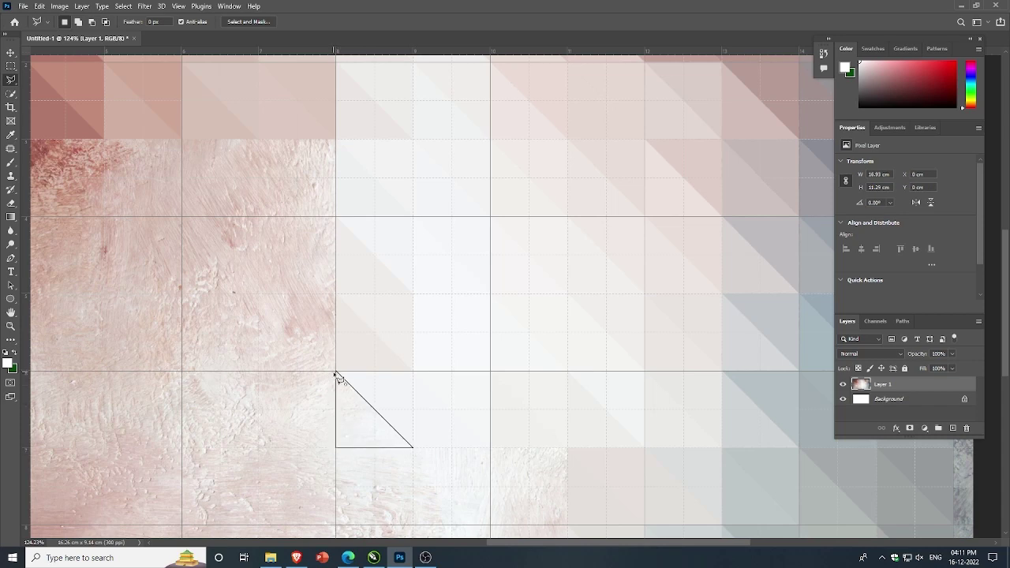
{"action": "left_click", "coordinate": [336, 371]}
{"action": "scroll", "coordinate": [379, 399], "scroll_direction": "down", "scroll_amount": 2}
{"action": "scroll", "coordinate": [462, 416], "scroll_direction": "up", "scroll_amount": 2}
Step: Select the lower-left half-triangle of the bottom-centre grid square, then deselect
{"action": "left_click", "coordinate": [438, 379]}
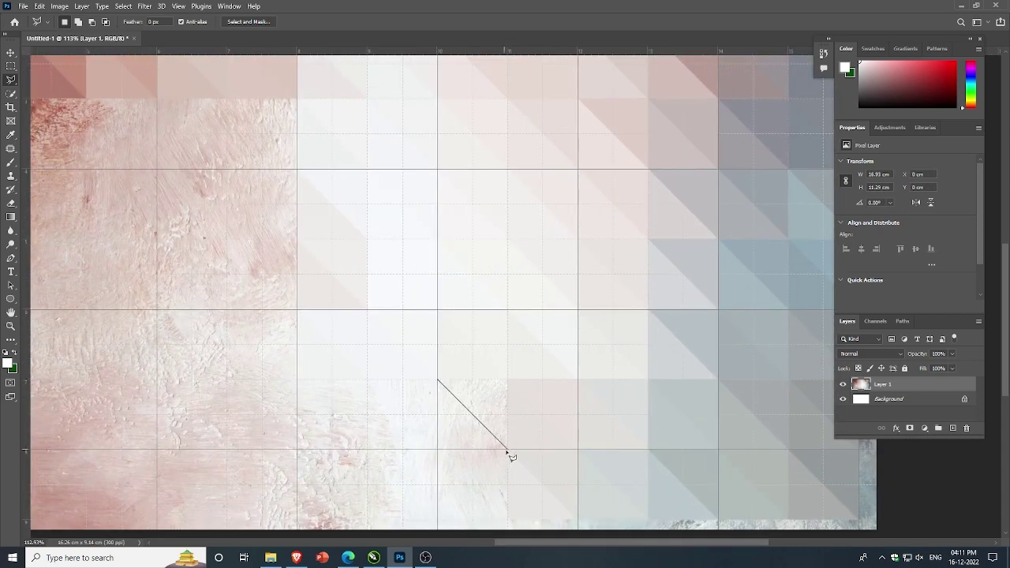
{"action": "left_click", "coordinate": [438, 381]}
{"action": "left_click", "coordinate": [438, 379]}
{"action": "key", "text": "Escape"}
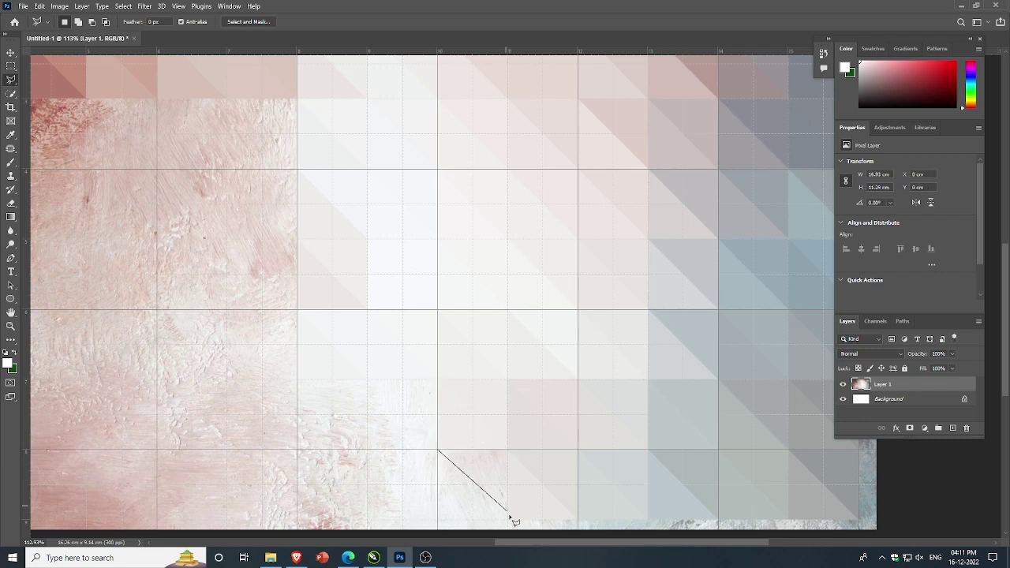
{"action": "left_click", "coordinate": [438, 450]}
{"action": "left_click", "coordinate": [508, 520]}
{"action": "left_click", "coordinate": [438, 520]}
{"action": "left_click", "coordinate": [439, 452]}
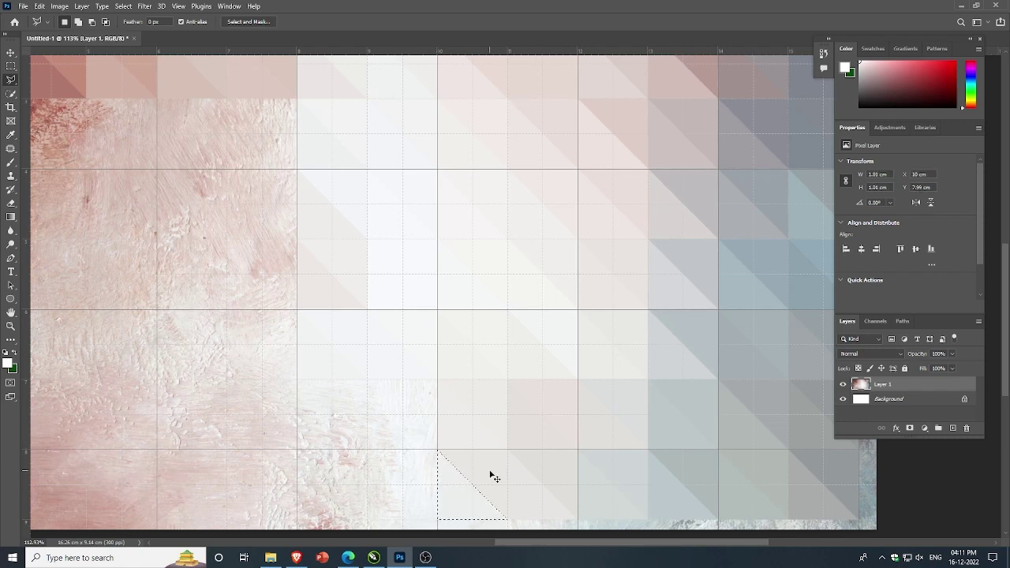
{"action": "key", "text": "ctrl+d"}
Step: Outline and clear grid triangles in the squares just to the left
{"action": "left_click", "coordinate": [368, 381]}
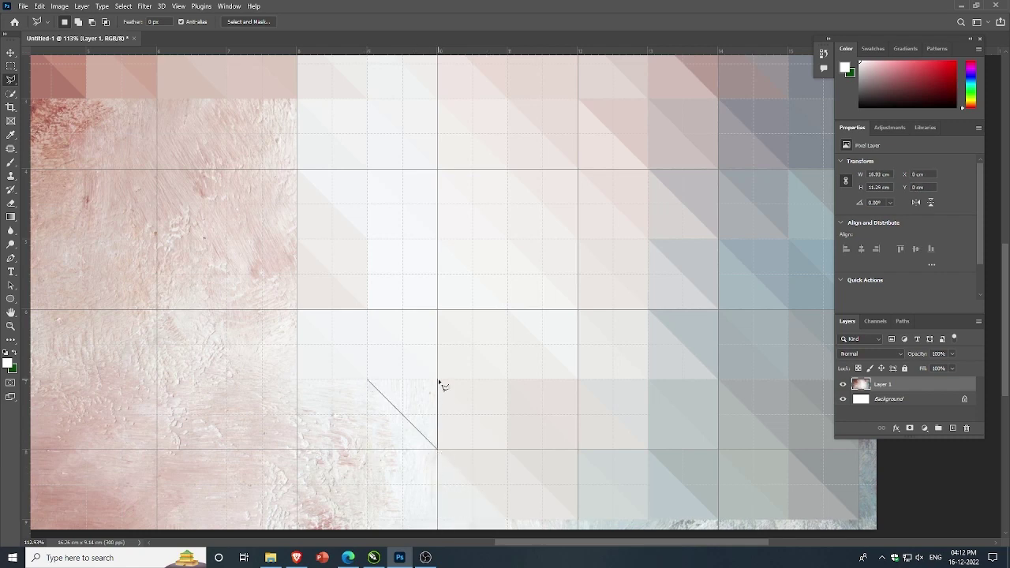
{"action": "left_click", "coordinate": [369, 381]}
{"action": "key", "text": "ctrl+d"}
{"action": "left_click", "coordinate": [437, 449]}
{"action": "left_click", "coordinate": [368, 382]}
{"action": "key", "text": "ctrl+d"}
{"action": "left_click", "coordinate": [297, 380]}
{"action": "left_click", "coordinate": [367, 449]}
{"action": "left_click", "coordinate": [367, 380]}
{"action": "left_click", "coordinate": [298, 382]}
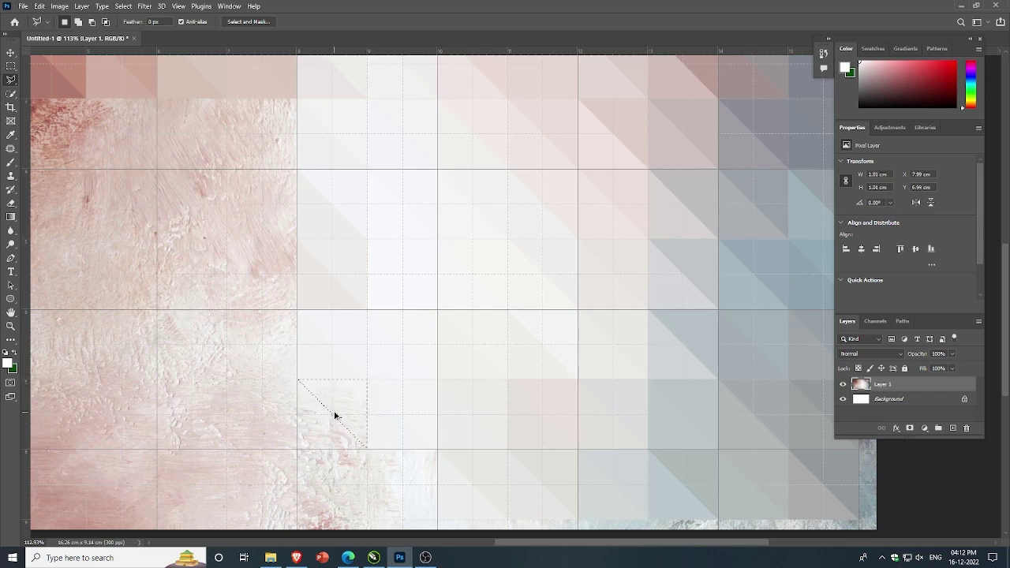
{"action": "left_click", "coordinate": [297, 380]}
{"action": "double_click", "coordinate": [300, 453]}
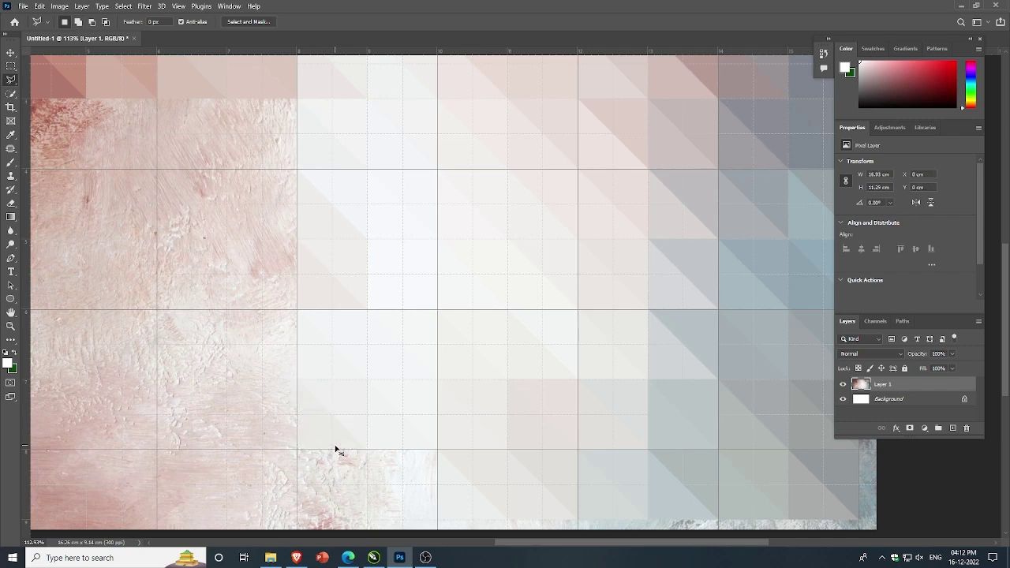
Step: Outline the triangle in the lowest bottom-centre square and delete its texture
{"action": "left_click", "coordinate": [367, 450]}
{"action": "left_click", "coordinate": [437, 519]}
{"action": "left_click", "coordinate": [368, 450]}
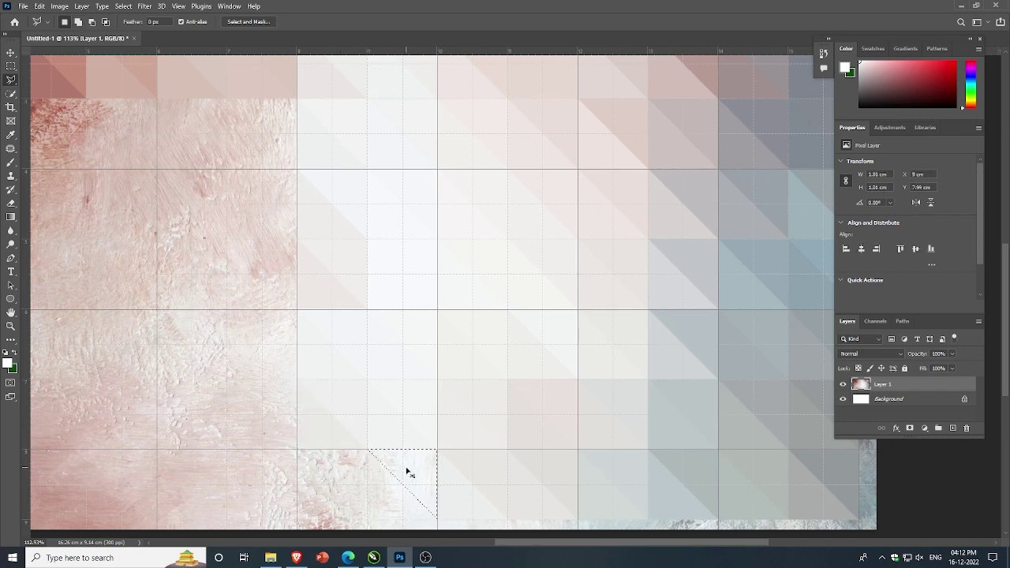
{"action": "left_click", "coordinate": [367, 450]}
{"action": "left_click", "coordinate": [368, 451]}
{"action": "left_click", "coordinate": [368, 450]}
{"action": "left_click", "coordinate": [368, 519]}
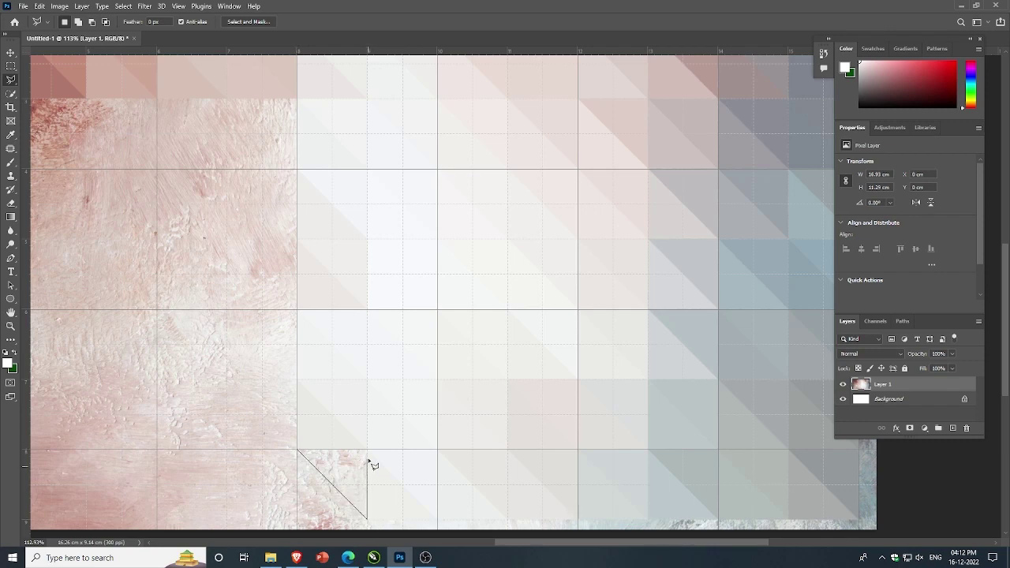
{"action": "left_click", "coordinate": [298, 451]}
{"action": "key", "text": "Delete"}
Step: Outline the lower-left triangle of that bottom grid square
{"action": "left_click", "coordinate": [298, 451]}
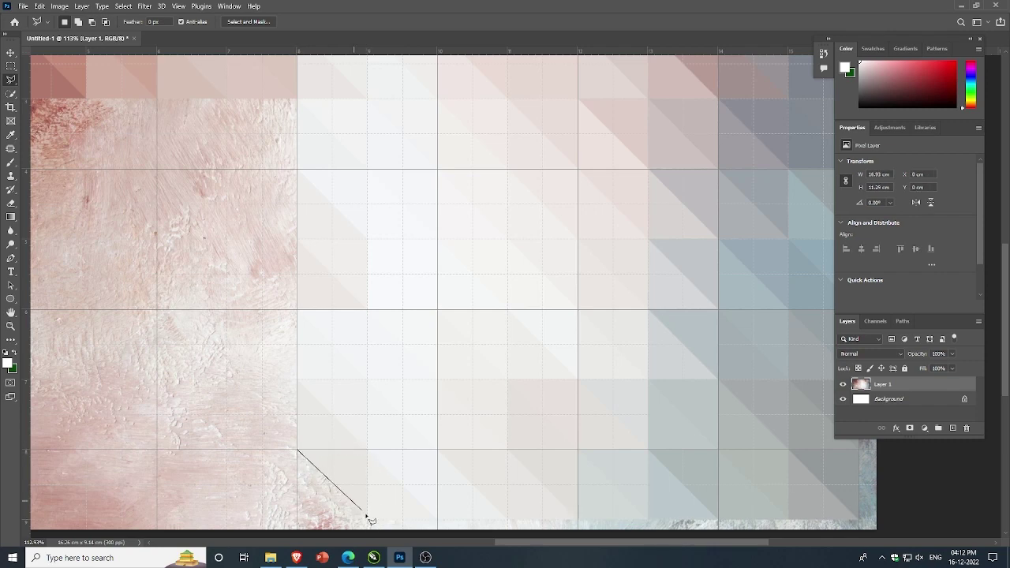
{"action": "left_click", "coordinate": [367, 519]}
{"action": "left_click", "coordinate": [297, 520]}
{"action": "left_click", "coordinate": [298, 451]}
Step: Clear the pending triangle, then clear a grid triangle below the dark pink band
{"action": "key", "text": "Delete"}
{"action": "scroll", "coordinate": [335, 495], "scroll_direction": "down", "scroll_amount": 5}
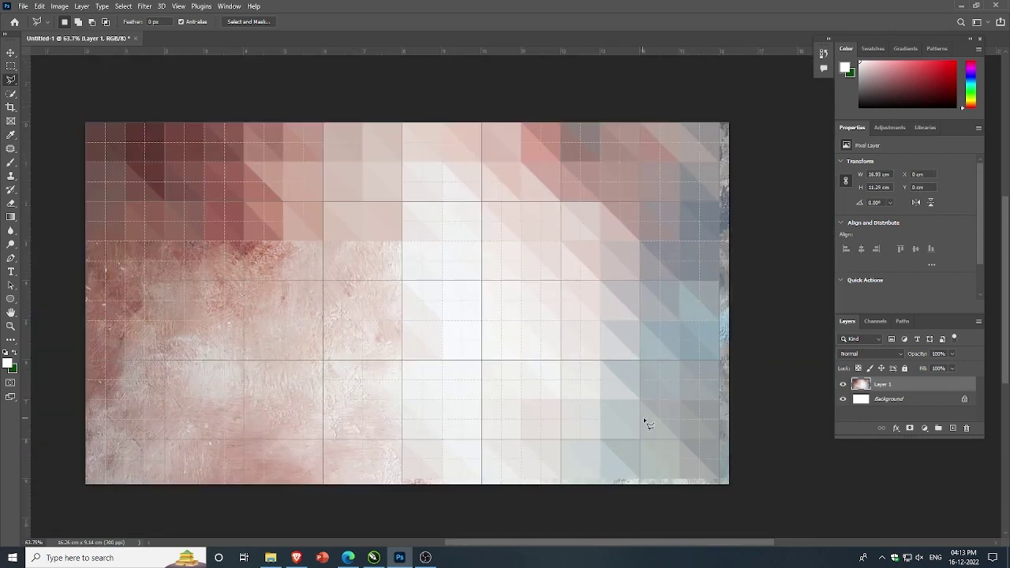
{"action": "scroll", "coordinate": [360, 244], "scroll_direction": "up", "scroll_amount": 3}
{"action": "scroll", "coordinate": [370, 231], "scroll_direction": "up", "scroll_amount": 3}
{"action": "left_click", "coordinate": [368, 230]}
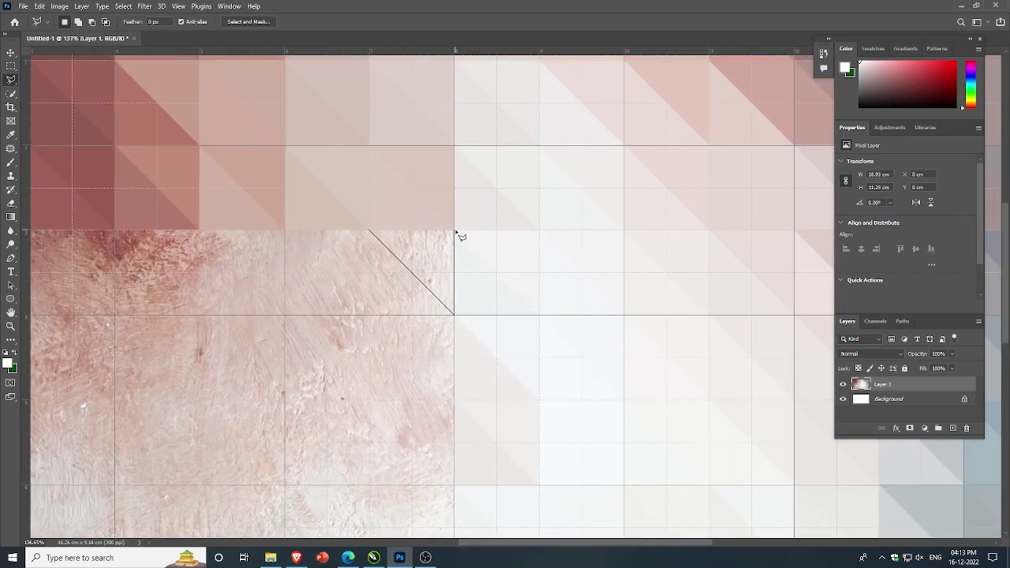
{"action": "left_click", "coordinate": [455, 315]}
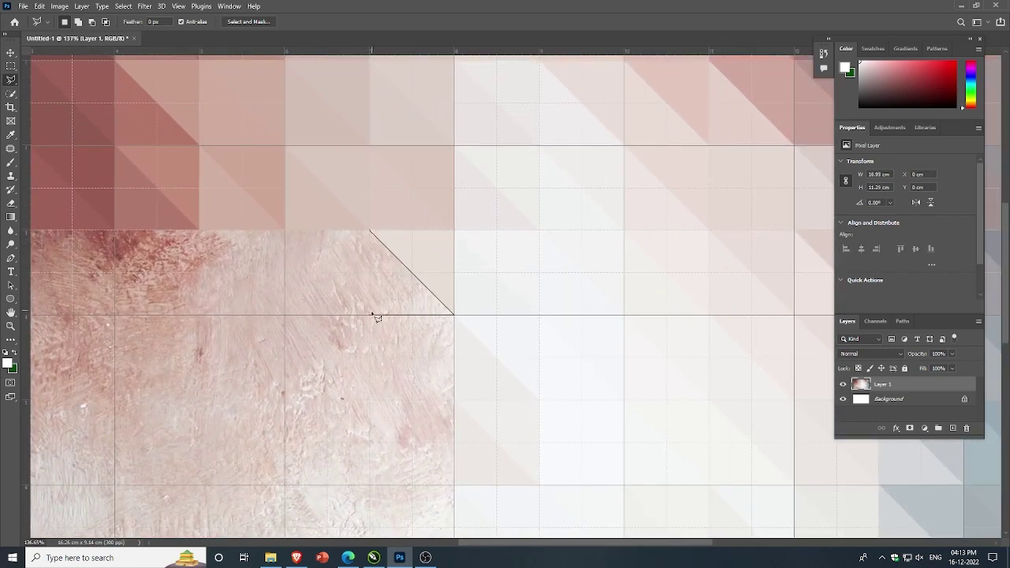
{"action": "left_click", "coordinate": [368, 315]}
{"action": "left_click", "coordinate": [369, 231]}
{"action": "key", "text": "Delete"}
Step: Clear both the upper-left and lower-left triangles of the square to its left
{"action": "left_click", "coordinate": [284, 230]}
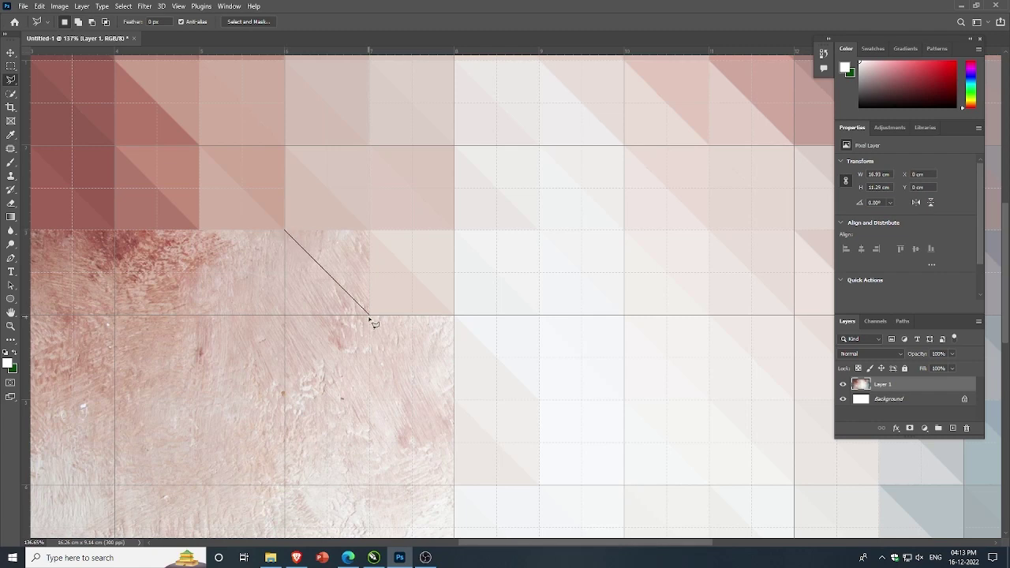
{"action": "left_click", "coordinate": [369, 315]}
{"action": "left_click", "coordinate": [369, 230]}
{"action": "left_click", "coordinate": [285, 231]}
{"action": "key", "text": "Delete"}
{"action": "left_click", "coordinate": [285, 231]}
{"action": "left_click", "coordinate": [369, 315]}
{"action": "left_click", "coordinate": [284, 315]}
{"action": "left_click", "coordinate": [285, 231]}
{"action": "key", "text": "Delete"}
Step: Outline and clear the upper-right triangle of the square one row lower
{"action": "scroll", "coordinate": [410, 260], "scroll_direction": "down", "scroll_amount": 2}
{"action": "scroll", "coordinate": [394, 300], "scroll_direction": "up", "scroll_amount": 1}
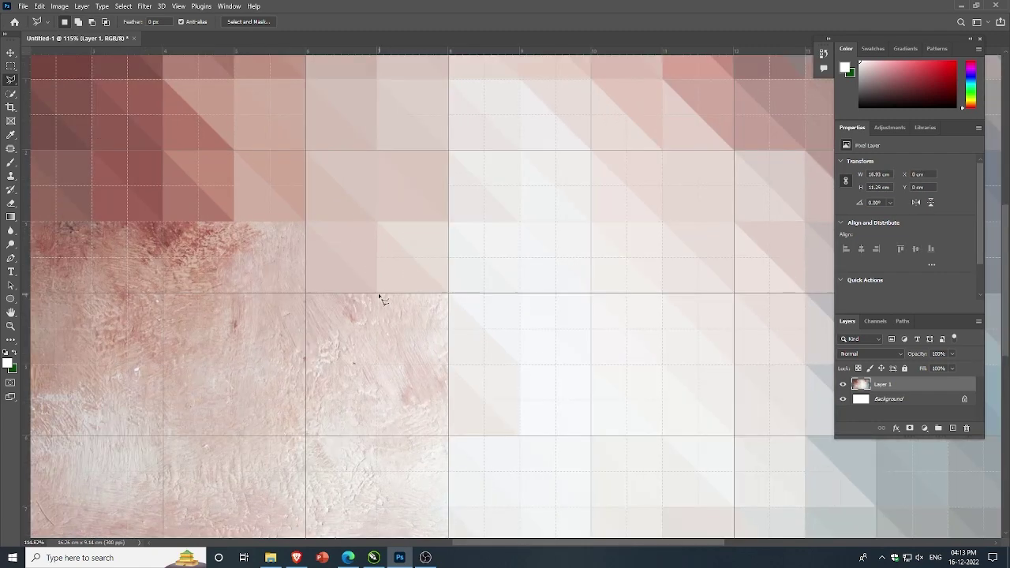
{"action": "scroll", "coordinate": [378, 293], "scroll_direction": "up", "scroll_amount": 1}
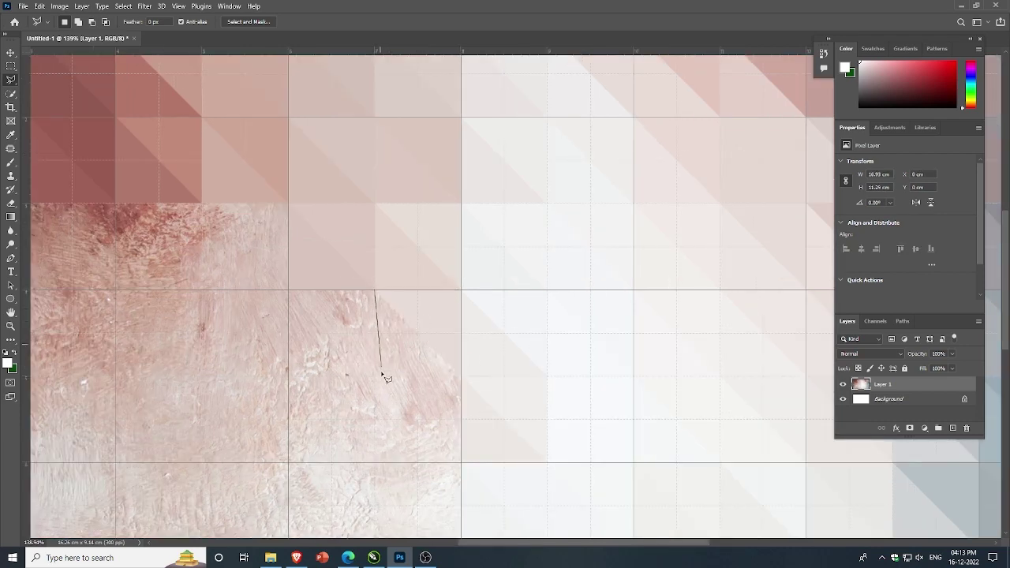
{"action": "left_click", "coordinate": [382, 375]}
{"action": "left_click", "coordinate": [463, 373]}
{"action": "left_click", "coordinate": [375, 292]}
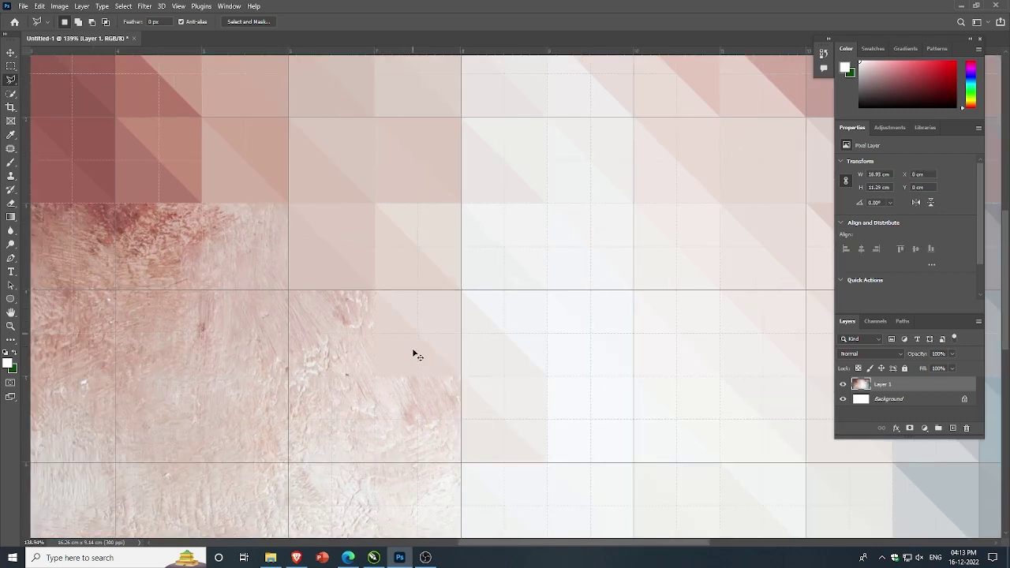
{"action": "left_click", "coordinate": [289, 291]}
{"action": "left_click", "coordinate": [375, 378]}
{"action": "left_click", "coordinate": [375, 291]}
{"action": "left_click", "coordinate": [289, 291]}
{"action": "key", "text": "Delete"}
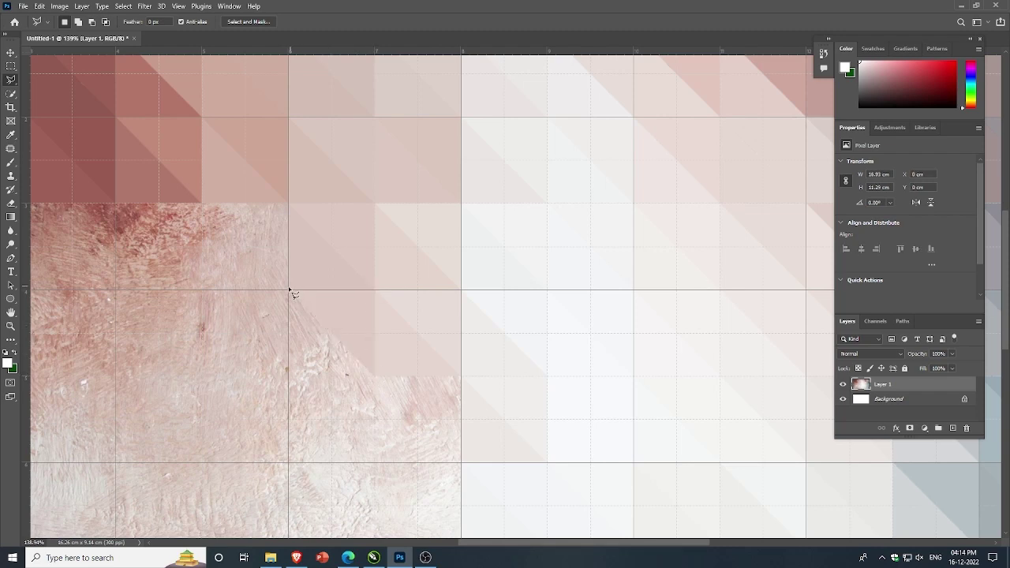
Step: Clear the lower-left triangle of that square and deselect
{"action": "left_click", "coordinate": [289, 376]}
{"action": "left_click", "coordinate": [375, 376]}
{"action": "left_click", "coordinate": [288, 291]}
{"action": "key", "text": "Delete"}
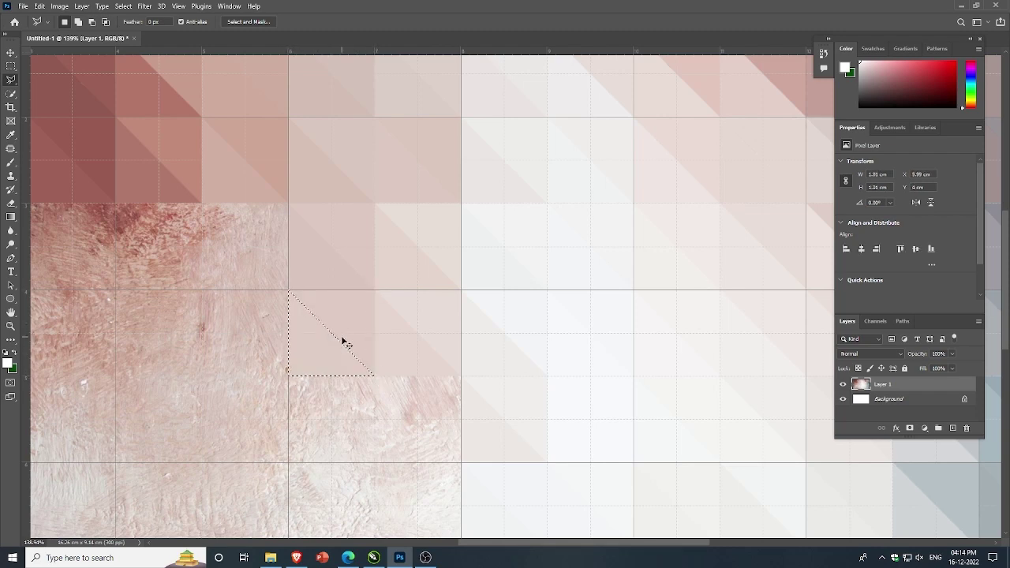
{"action": "key", "text": "ctrl+d"}
Step: Clear both triangles of the next square diagonally down-right, deselecting after each
{"action": "left_click", "coordinate": [375, 377]}
{"action": "left_click", "coordinate": [461, 463]}
{"action": "left_click", "coordinate": [461, 376]}
{"action": "left_click", "coordinate": [376, 377]}
{"action": "key", "text": "Delete"}
{"action": "key", "text": "ctrl+d"}
{"action": "left_click", "coordinate": [462, 463]}
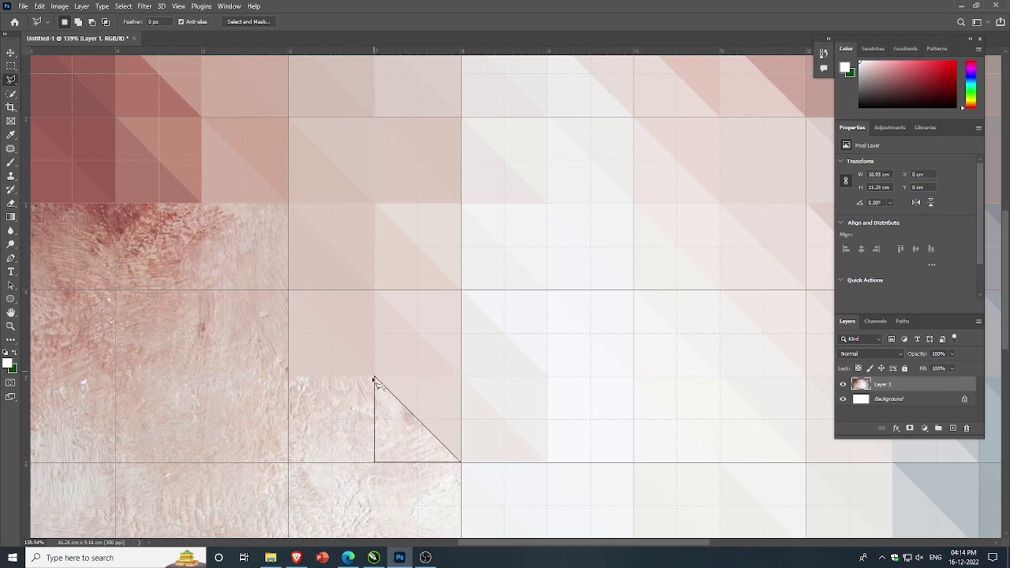
{"action": "left_click", "coordinate": [375, 376]}
{"action": "key", "text": "Delete"}
{"action": "key", "text": "ctrl+d"}
Step: Clear both triangles of one more grid square left of centre, deselecting after each
{"action": "scroll", "coordinate": [518, 368], "scroll_direction": "up", "scroll_amount": 2}
{"action": "scroll", "coordinate": [338, 371], "scroll_direction": "down", "scroll_amount": 2}
{"action": "left_click", "coordinate": [333, 365]}
{"action": "left_click", "coordinate": [420, 452]}
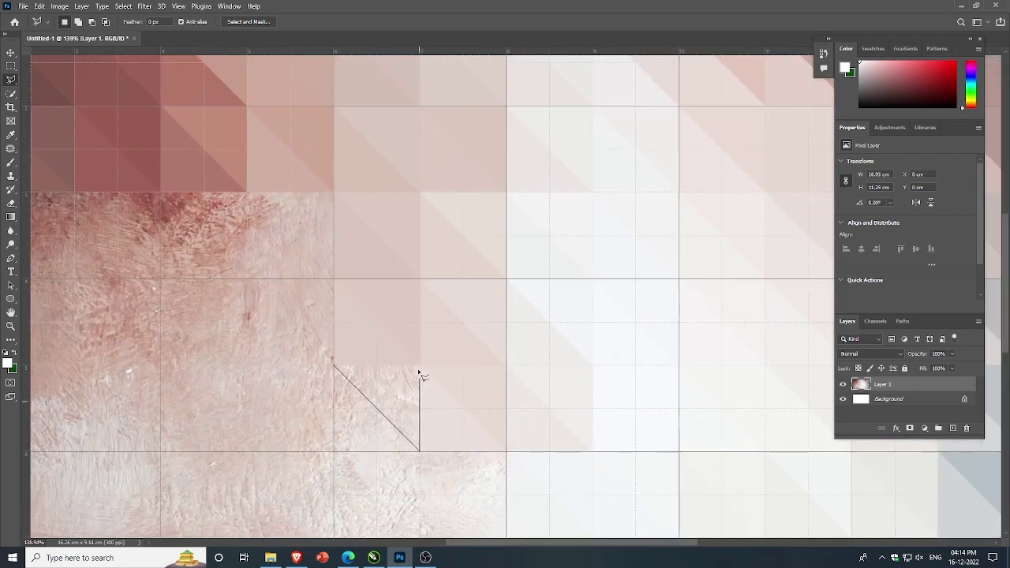
{"action": "left_click", "coordinate": [334, 366]}
{"action": "key", "text": "Delete"}
{"action": "key", "text": "ctrl+d"}
{"action": "left_click", "coordinate": [333, 365]}
{"action": "left_click", "coordinate": [333, 452]}
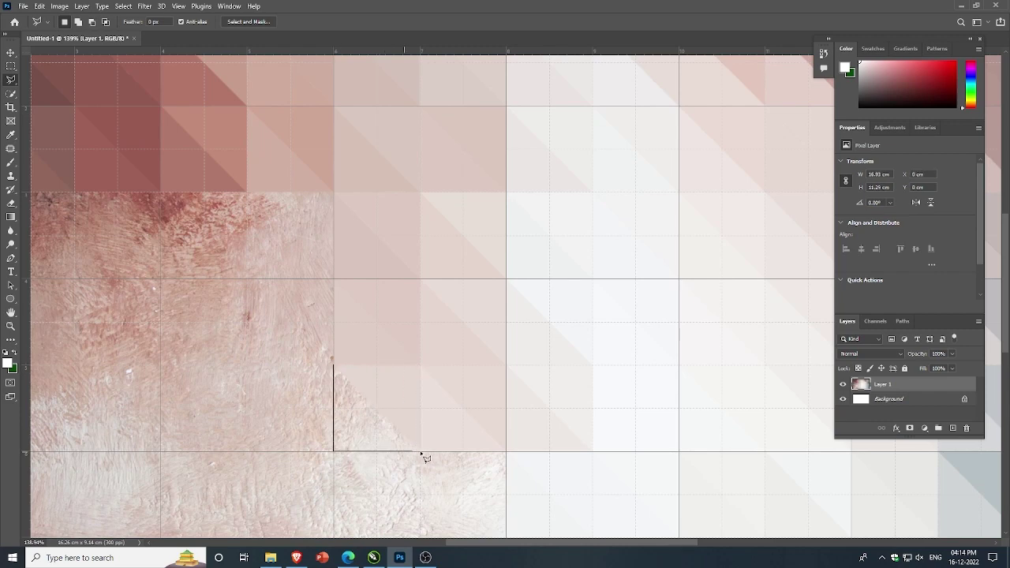
{"action": "left_click", "coordinate": [336, 367]}
{"action": "key", "text": "Delete"}
{"action": "key", "text": "ctrl+d"}
{"action": "scroll", "coordinate": [418, 399], "scroll_direction": "down", "scroll_amount": 5}
Step: Flatten the upper-right triangle of a square near the row's left end
{"action": "scroll", "coordinate": [424, 405], "scroll_direction": "up", "scroll_amount": 3}
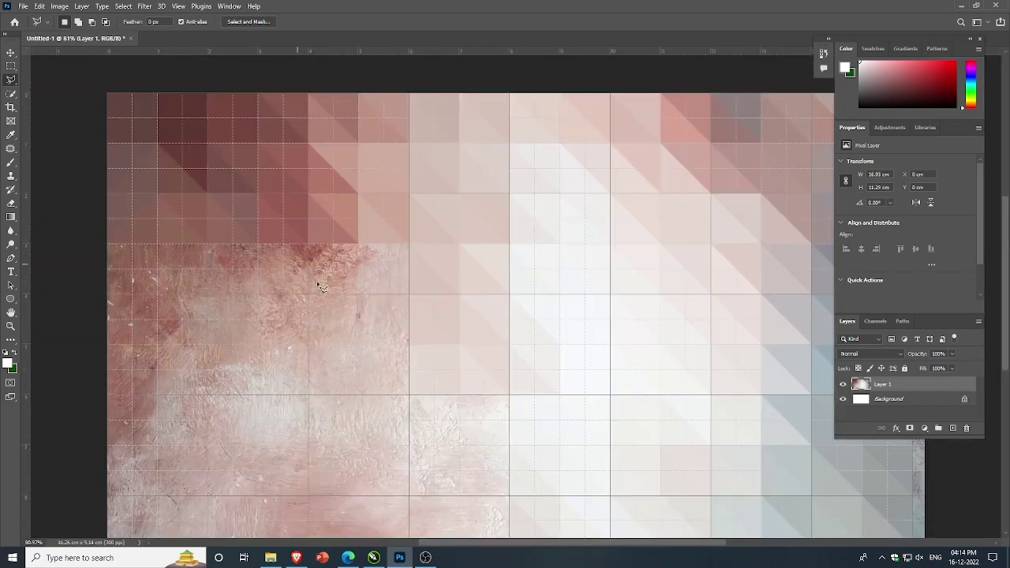
{"action": "scroll", "coordinate": [378, 241], "scroll_direction": "up", "scroll_amount": 2}
{"action": "left_click", "coordinate": [379, 231]}
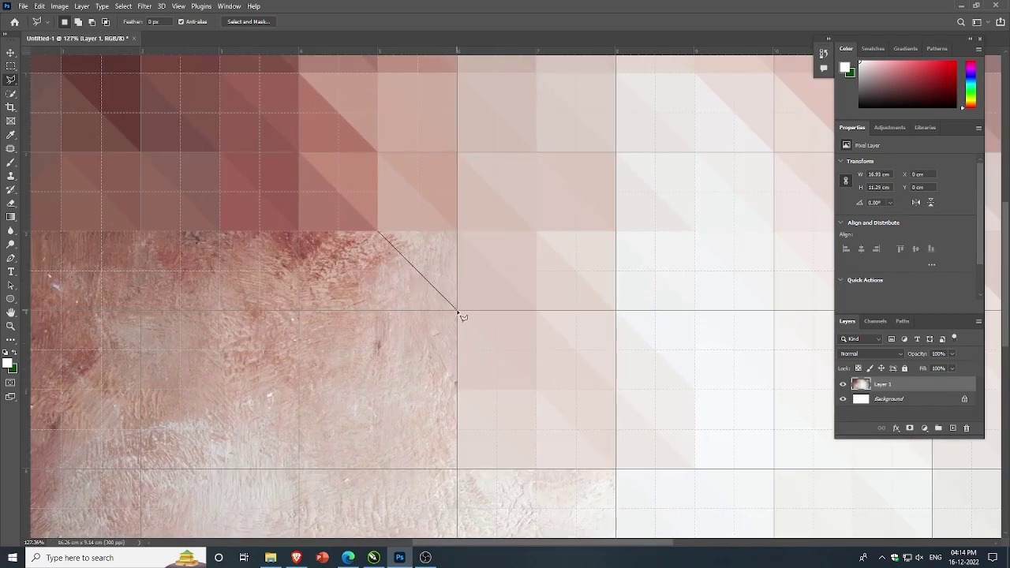
{"action": "left_click", "coordinate": [456, 309]}
{"action": "left_click", "coordinate": [456, 232]}
{"action": "left_click", "coordinate": [379, 231]}
{"action": "key", "text": "Delete"}
{"action": "key", "text": "ctrl+d"}
Step: Flatten the neighbouring triangle's texture, then undo that deletion
{"action": "left_click", "coordinate": [302, 234]}
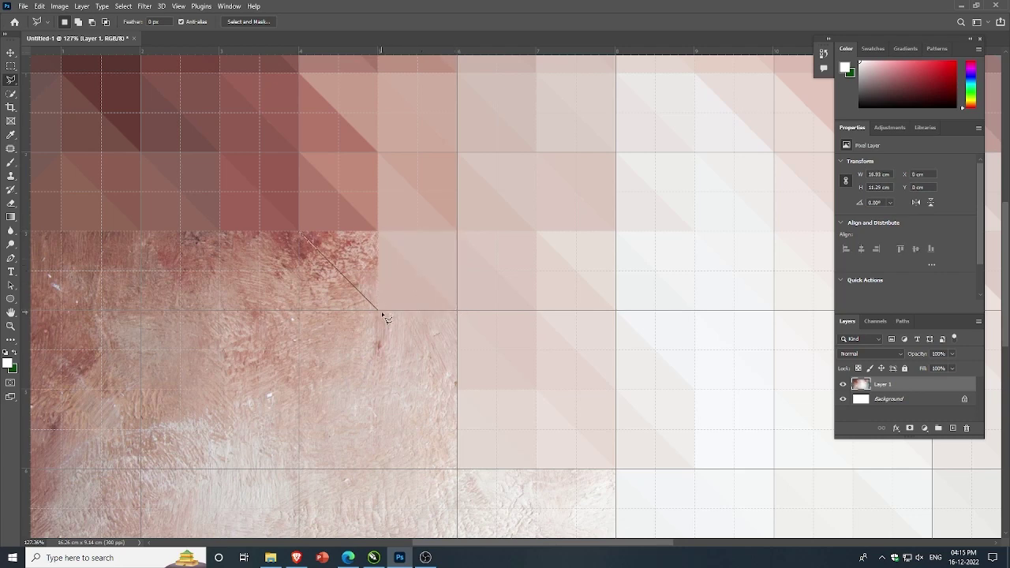
{"action": "left_click", "coordinate": [377, 232]}
{"action": "left_click", "coordinate": [302, 234]}
{"action": "key", "text": "Delete"}
{"action": "key", "text": "ctrl+d"}
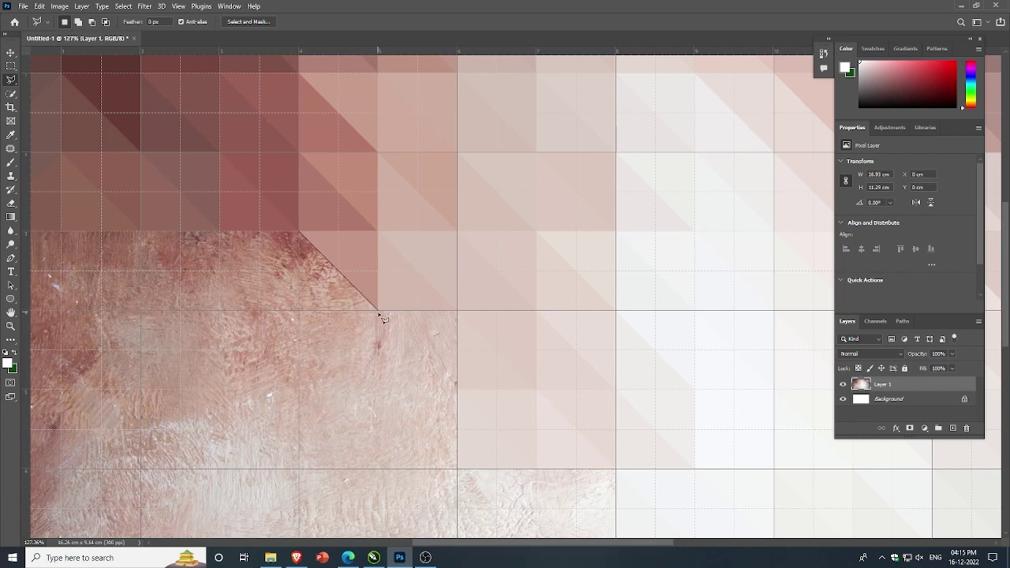
{"action": "key", "text": "ctrl+z"}
Step: Redraw that triangle with a new outline and flatten its texture
{"action": "scroll", "coordinate": [327, 289], "scroll_direction": "up", "scroll_amount": 1}
{"action": "left_click", "coordinate": [268, 239]}
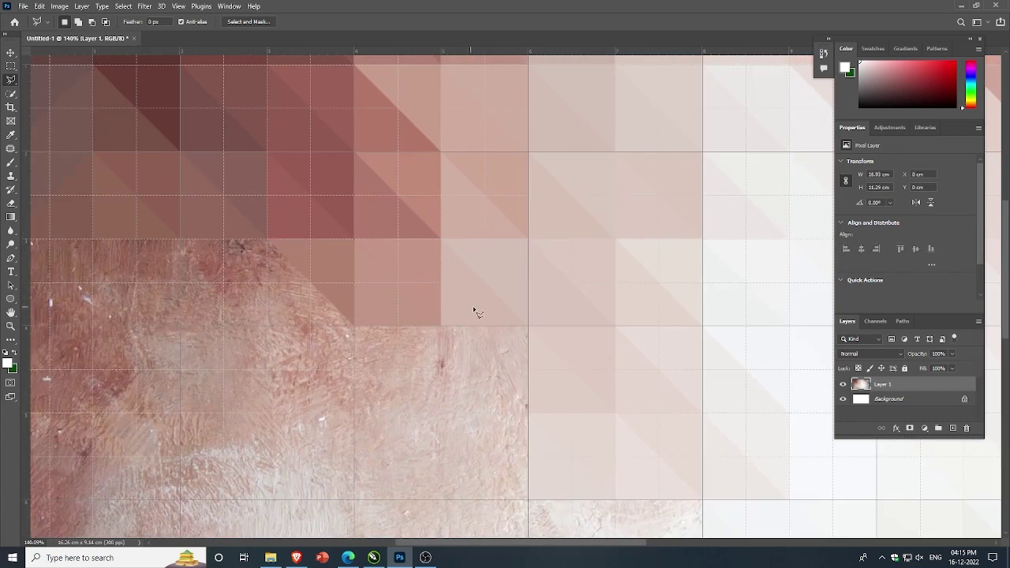
{"action": "scroll", "coordinate": [473, 311], "scroll_direction": "up", "scroll_amount": 1}
{"action": "left_click", "coordinate": [307, 256]}
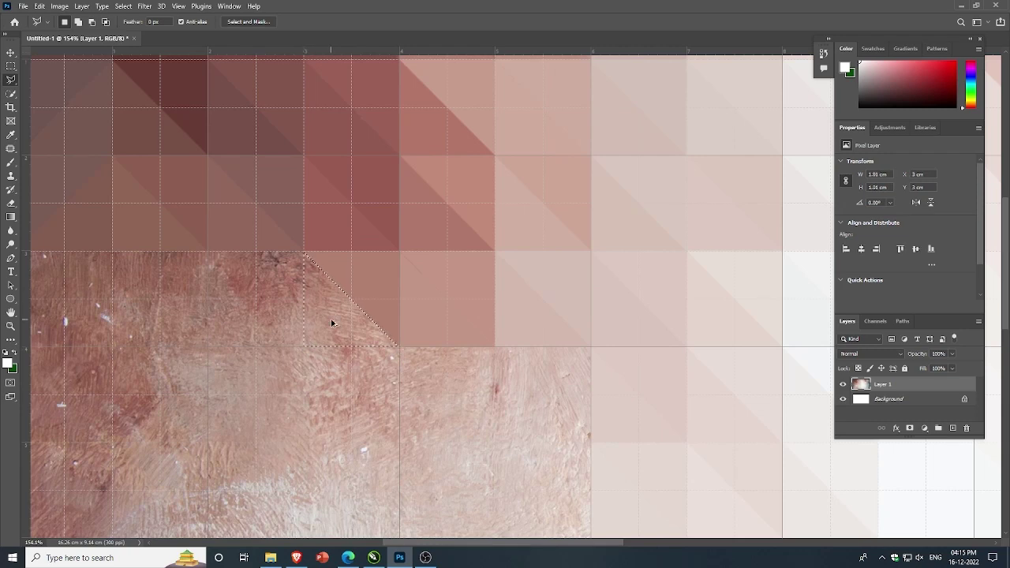
{"action": "key", "text": "Delete"}
{"action": "key", "text": "ctrl+d"}
Step: Flatten two more triangles in the adjoining square
{"action": "left_click", "coordinate": [391, 377]}
{"action": "left_click", "coordinate": [297, 279]}
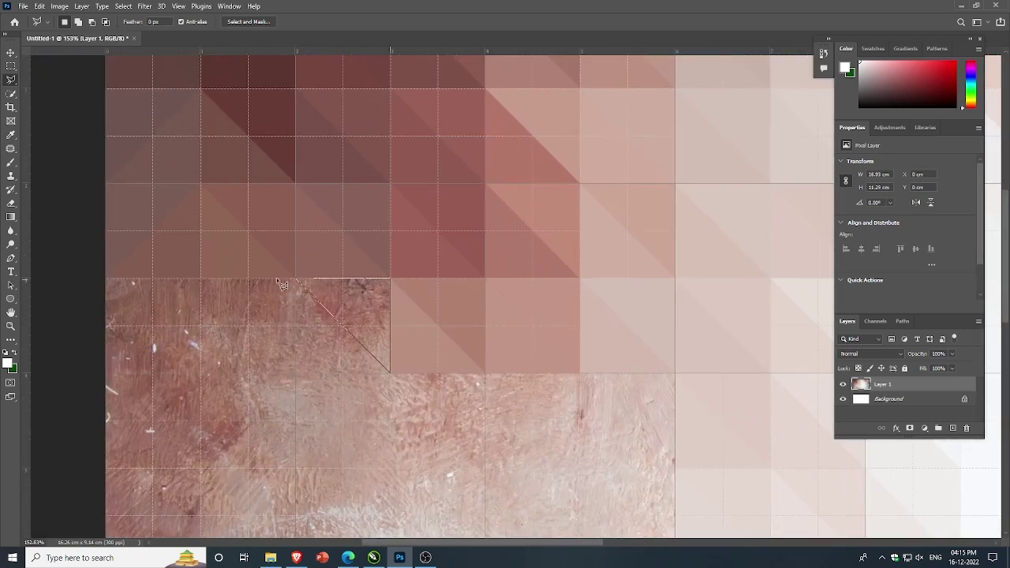
{"action": "key", "text": "Delete"}
{"action": "key", "text": "ctrl+d"}
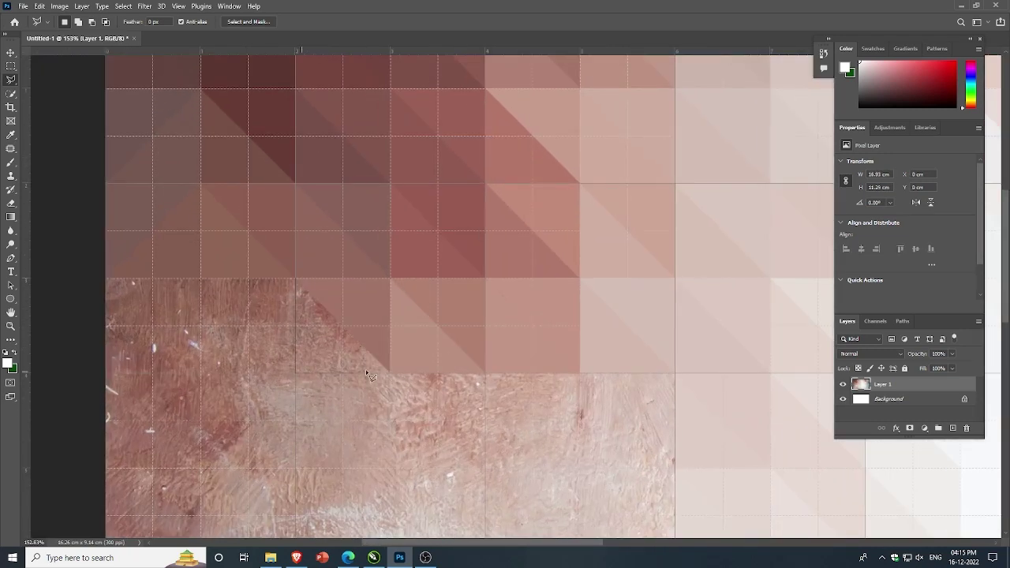
{"action": "left_click", "coordinate": [298, 281]}
{"action": "key", "text": "Delete"}
{"action": "key", "text": "ctrl+d"}
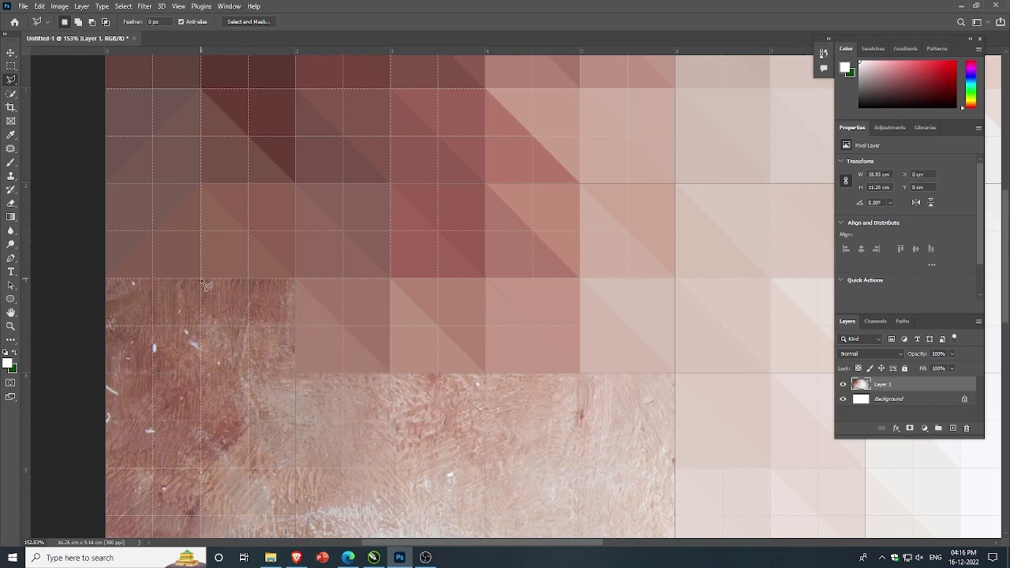
Step: Flatten the upper-right triangle of the next square to the left
{"action": "left_click", "coordinate": [201, 280]}
{"action": "left_click", "coordinate": [297, 373]}
{"action": "left_click", "coordinate": [297, 279]}
{"action": "left_click", "coordinate": [202, 280]}
{"action": "key", "text": "Delete"}
{"action": "key", "text": "ctrl+d"}
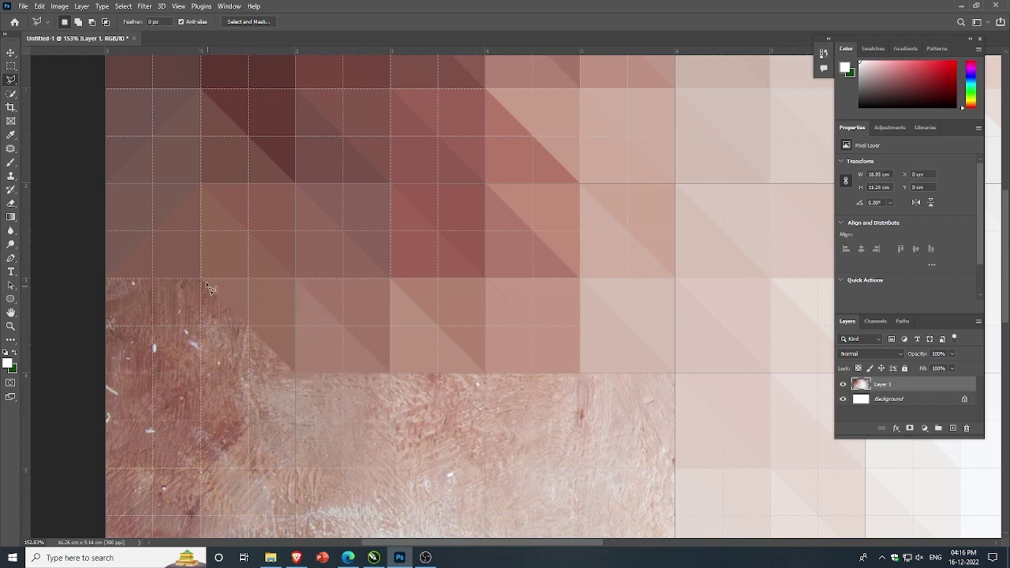
Step: Flatten that square's remaining triangle to its average colour
{"action": "left_click", "coordinate": [201, 279]}
{"action": "left_click", "coordinate": [201, 374]}
{"action": "left_click", "coordinate": [201, 280]}
{"action": "key", "text": "Delete"}
{"action": "key", "text": "ctrl+d"}
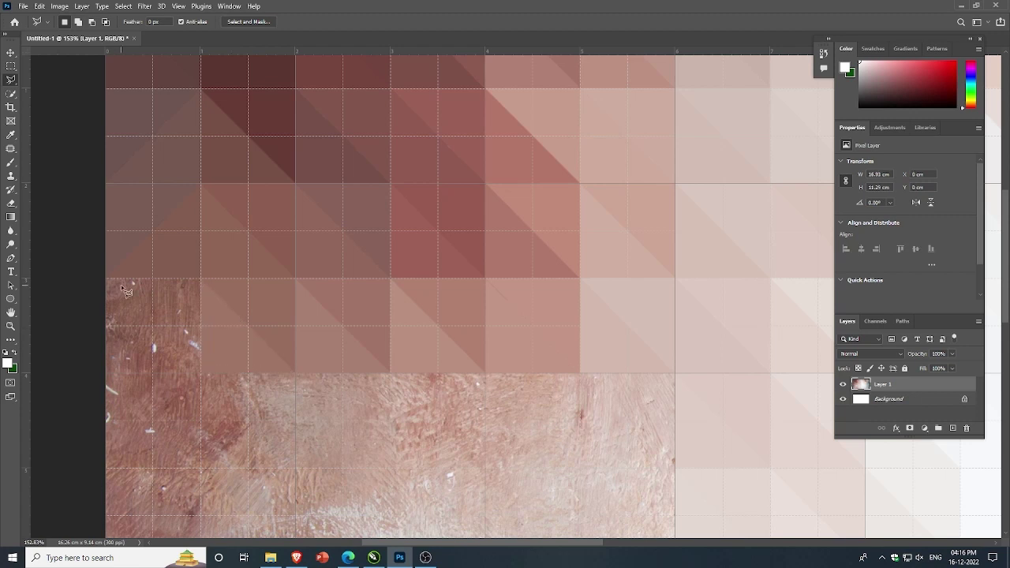
Step: Select the final triangle reaching the canvas edge, retrying after a cancelled outline
{"action": "left_click", "coordinate": [106, 279]}
{"action": "left_click", "coordinate": [201, 373]}
{"action": "key", "text": "Escape"}
{"action": "left_click", "coordinate": [107, 372]}
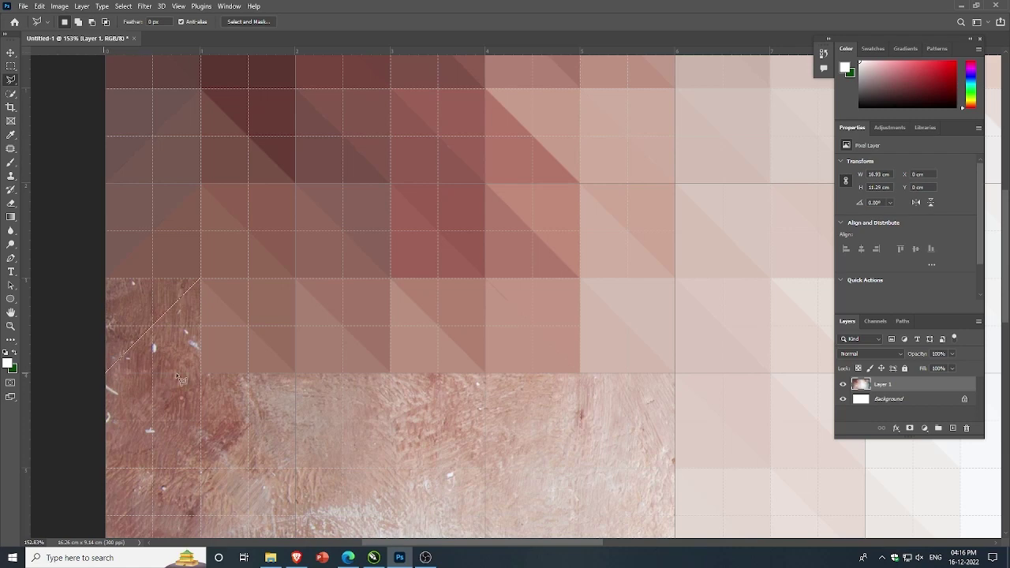
{"action": "left_click", "coordinate": [202, 284]}
{"action": "scroll", "coordinate": [200, 373], "scroll_direction": "down", "scroll_amount": 3}
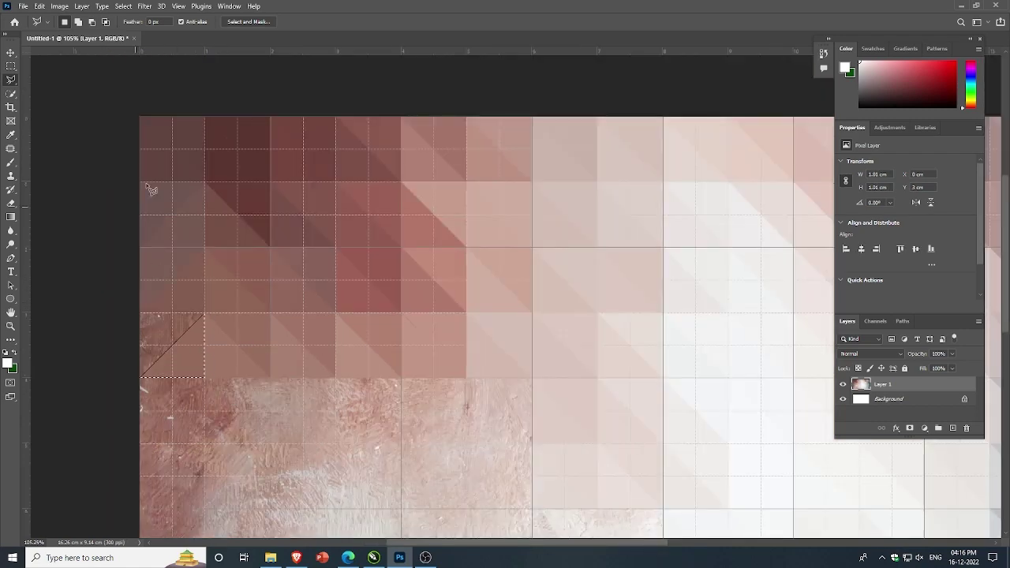
{"action": "scroll", "coordinate": [162, 359], "scroll_direction": "up", "scroll_amount": 3}
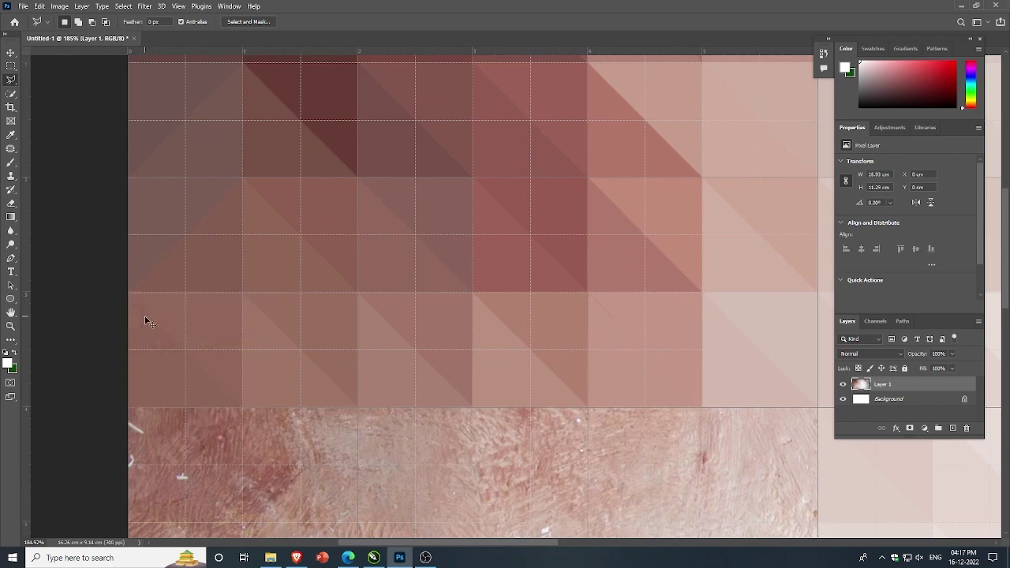
{"action": "scroll", "coordinate": [146, 321], "scroll_direction": "down", "scroll_amount": 4}
{"action": "scroll", "coordinate": [236, 331], "scroll_direction": "down", "scroll_amount": 1}
Step: Flatten both diagonal halves of the rightmost remaining square in the upper row
{"action": "scroll", "coordinate": [276, 339], "scroll_direction": "up", "scroll_amount": 3}
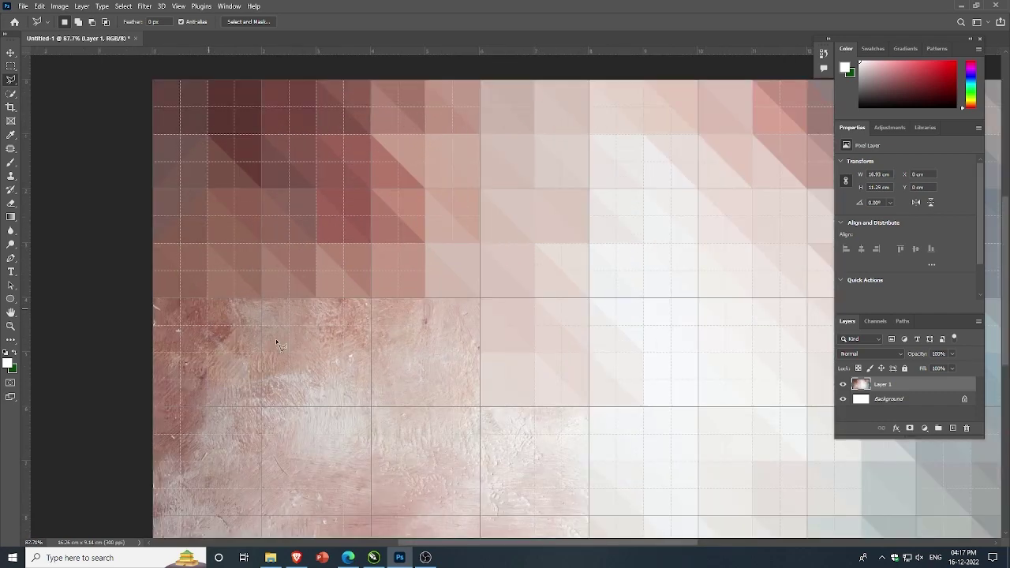
{"action": "scroll", "coordinate": [335, 326], "scroll_direction": "up", "scroll_amount": 1}
{"action": "scroll", "coordinate": [335, 326], "scroll_direction": "up", "scroll_amount": 1}
{"action": "left_click", "coordinate": [467, 286]}
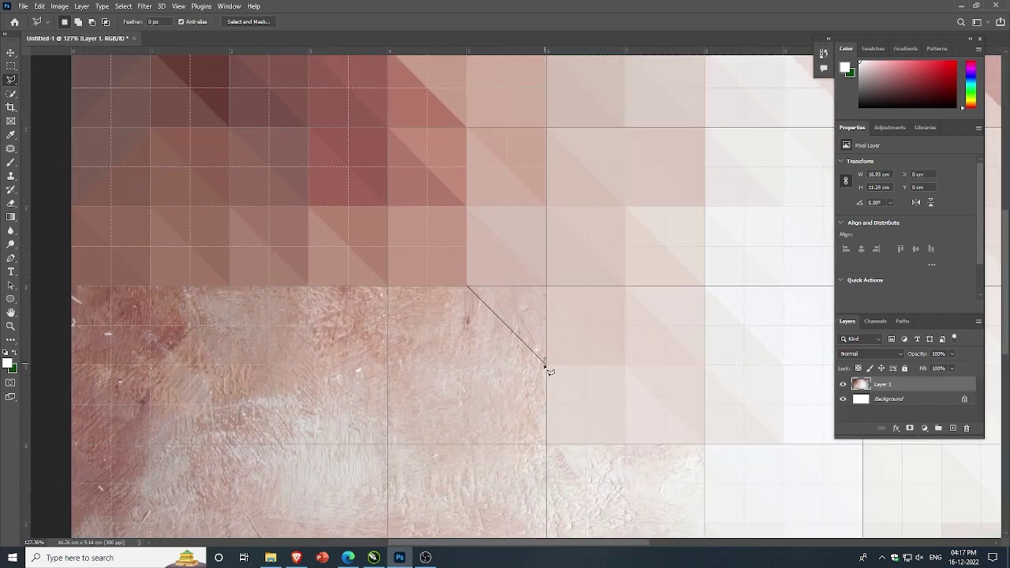
{"action": "left_click", "coordinate": [468, 287]}
{"action": "key", "text": "Delete"}
{"action": "left_click", "coordinate": [467, 286]}
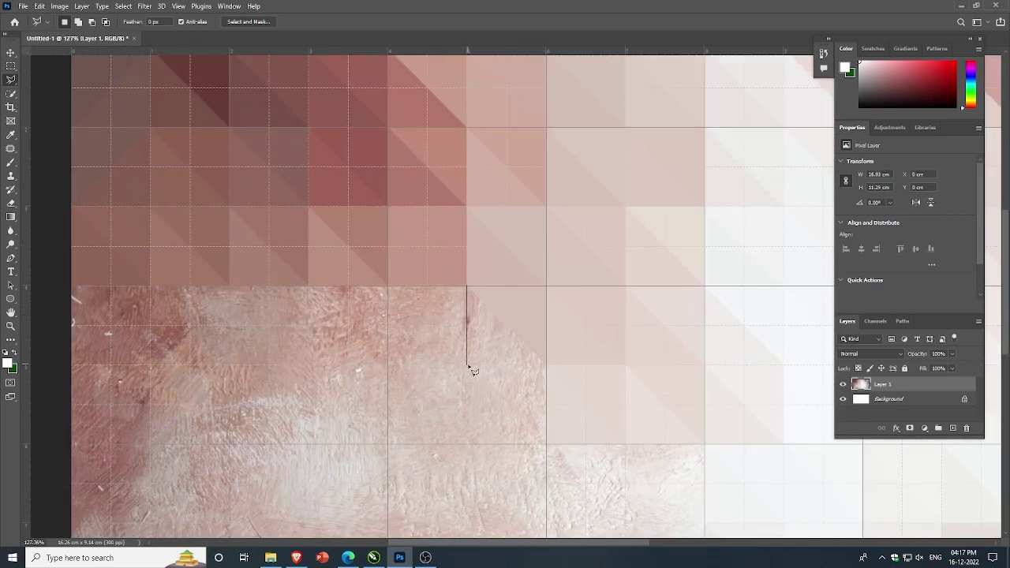
{"action": "double_click", "coordinate": [548, 367]}
{"action": "key", "text": "Delete"}
Step: Flatten both triangles of the next square to the left
{"action": "left_click", "coordinate": [387, 286]}
{"action": "left_click", "coordinate": [467, 285]}
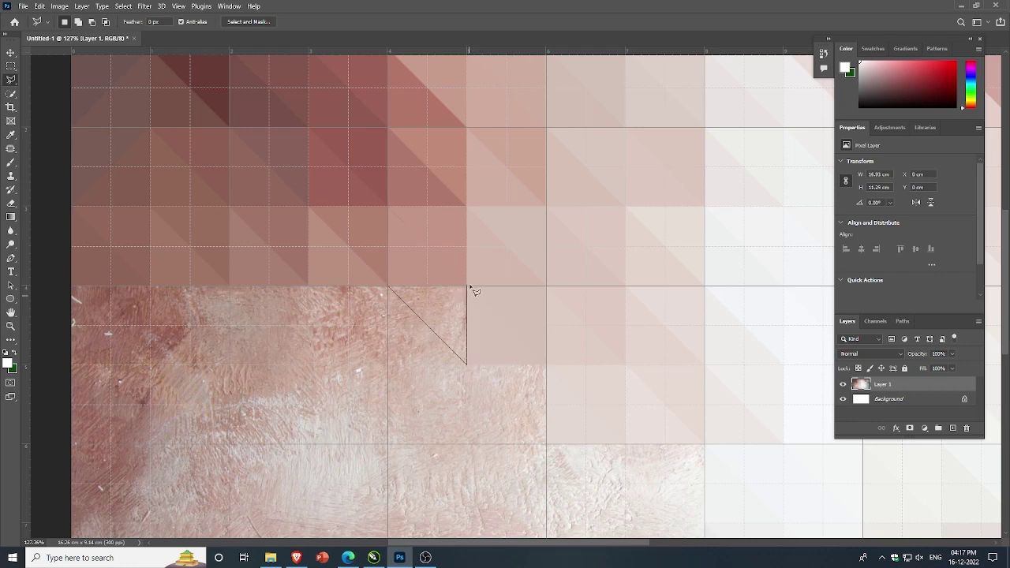
{"action": "double_click", "coordinate": [466, 365]}
{"action": "key", "text": "Delete"}
{"action": "left_click", "coordinate": [387, 286]}
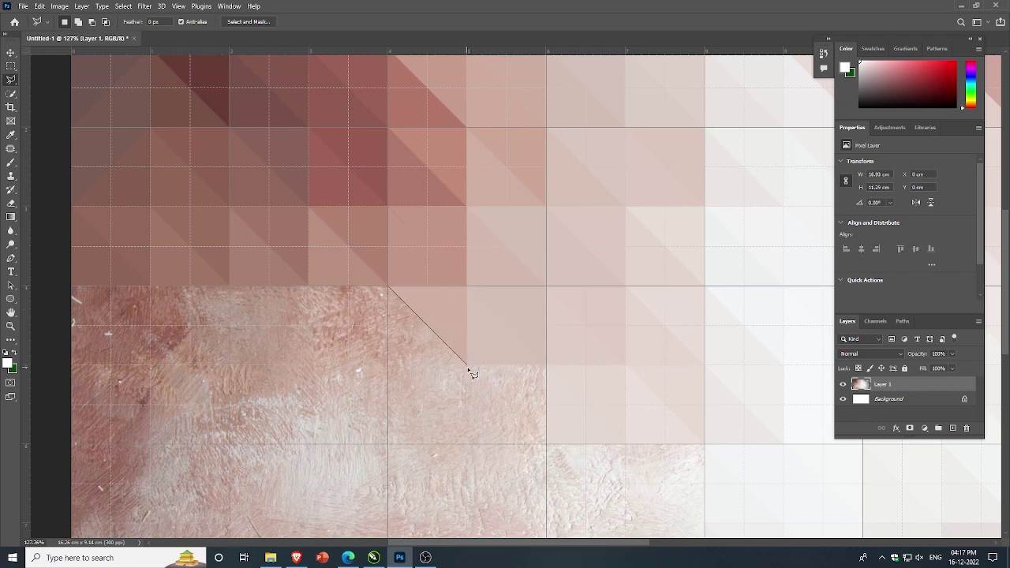
{"action": "double_click", "coordinate": [389, 366]}
{"action": "key", "text": "Delete"}
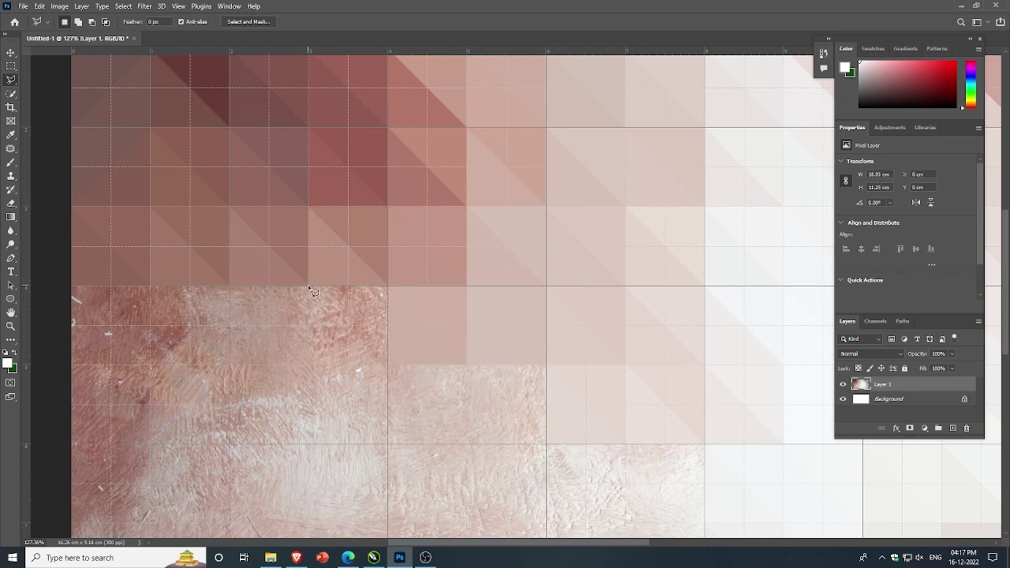
Step: Flatten the upper-right and lower-left triangles of the third square
{"action": "left_click", "coordinate": [308, 286]}
{"action": "left_click", "coordinate": [387, 364]}
{"action": "left_click", "coordinate": [309, 286]}
{"action": "key", "text": "Delete"}
{"action": "left_click", "coordinate": [309, 285]}
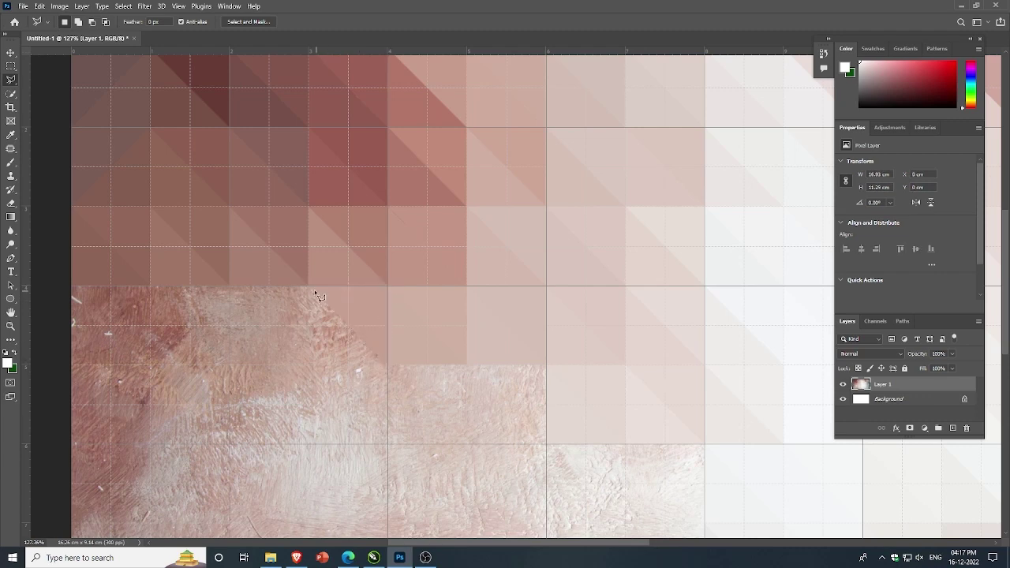
{"action": "left_click", "coordinate": [387, 365]}
{"action": "left_click", "coordinate": [307, 365]}
{"action": "left_click", "coordinate": [309, 286]}
{"action": "key", "text": "Delete"}
Step: Flatten both halves of the fourth square so it is uniform pink
{"action": "left_click", "coordinate": [230, 285]}
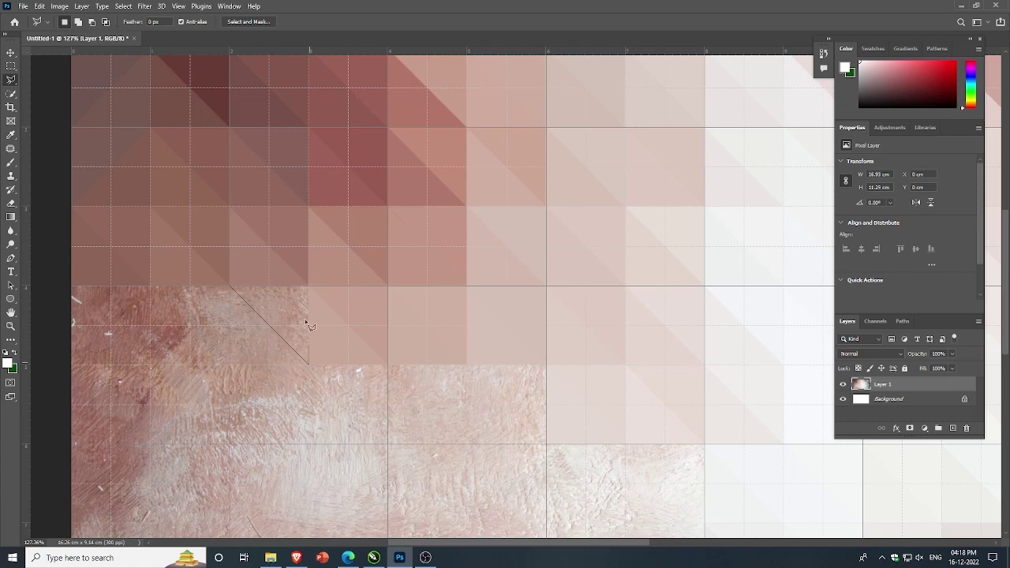
{"action": "left_click", "coordinate": [230, 285]}
{"action": "key", "text": "Delete"}
{"action": "left_click", "coordinate": [230, 286]}
{"action": "left_click", "coordinate": [308, 365]}
{"action": "left_click", "coordinate": [230, 364]}
{"action": "left_click", "coordinate": [230, 286]}
{"action": "key", "text": "Delete"}
Step: Flatten the two triangles of the fifth square
{"action": "double_click", "coordinate": [151, 286]}
{"action": "key", "text": "Delete"}
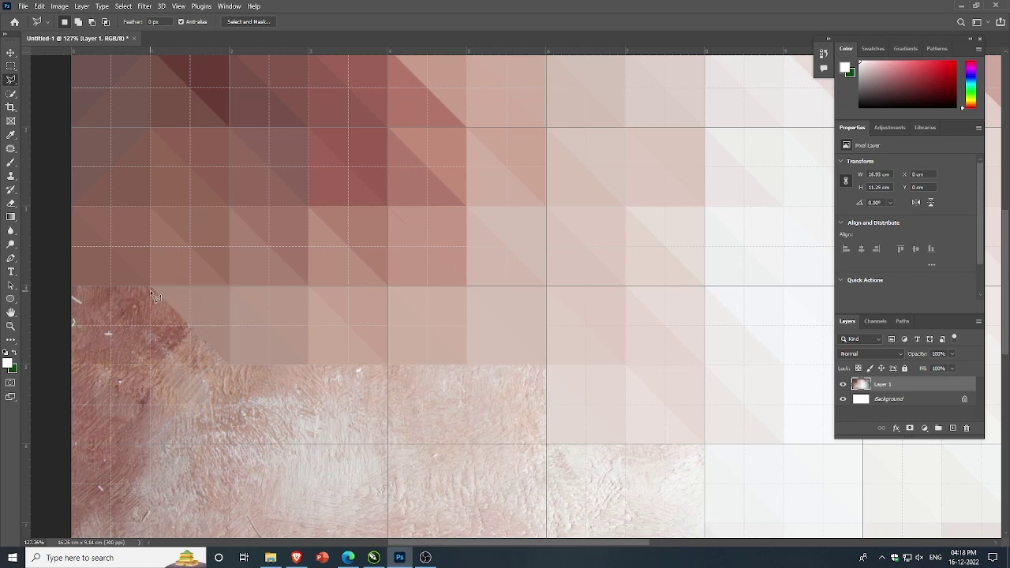
{"action": "left_click", "coordinate": [230, 365]}
{"action": "left_click", "coordinate": [151, 286]}
{"action": "key", "text": "Delete"}
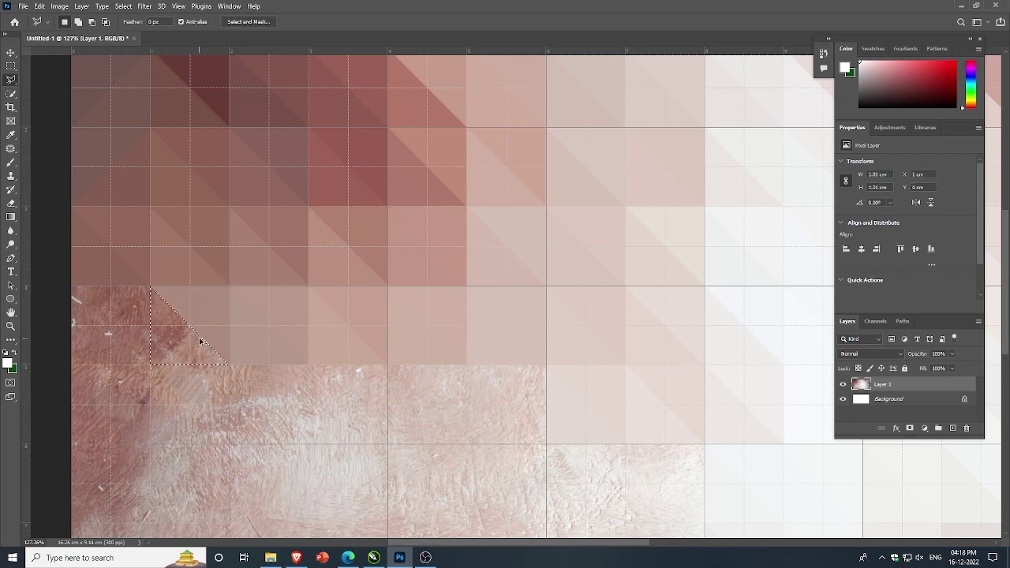
Step: Flatten both triangles of the edge square, finishing the row
{"action": "left_click", "coordinate": [151, 286]}
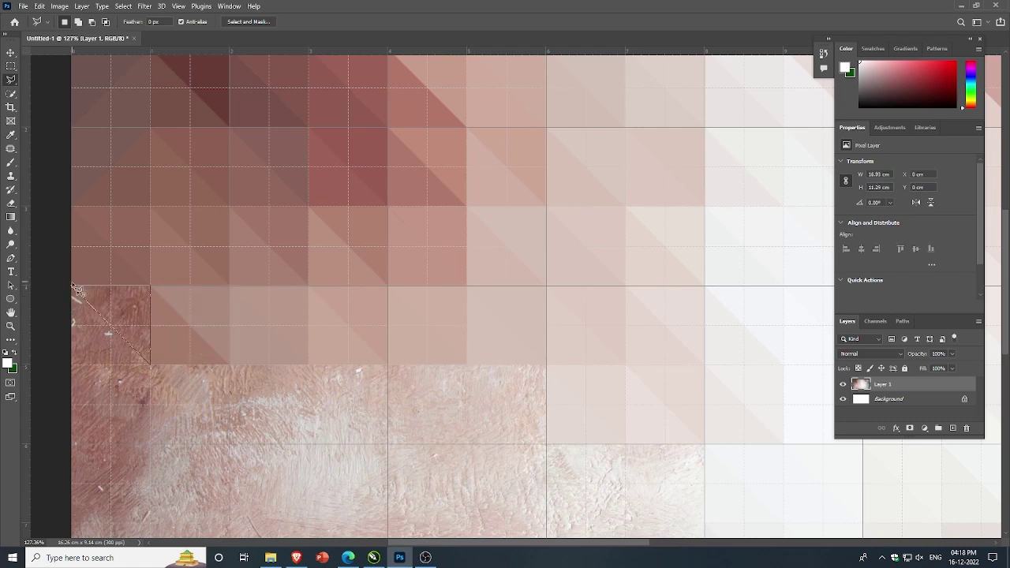
{"action": "left_click", "coordinate": [72, 285]}
{"action": "key", "text": "Delete"}
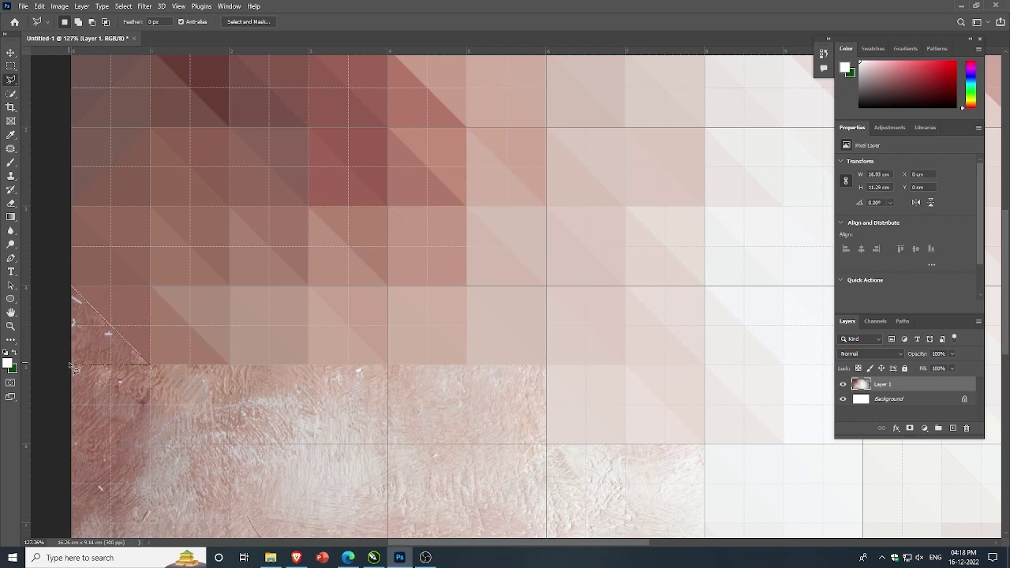
{"action": "double_click", "coordinate": [72, 365]}
{"action": "key", "text": "Delete"}
Step: Fit the canvas on screen and flatten both halves of the next row's first square
{"action": "key", "text": "ctrl+0"}
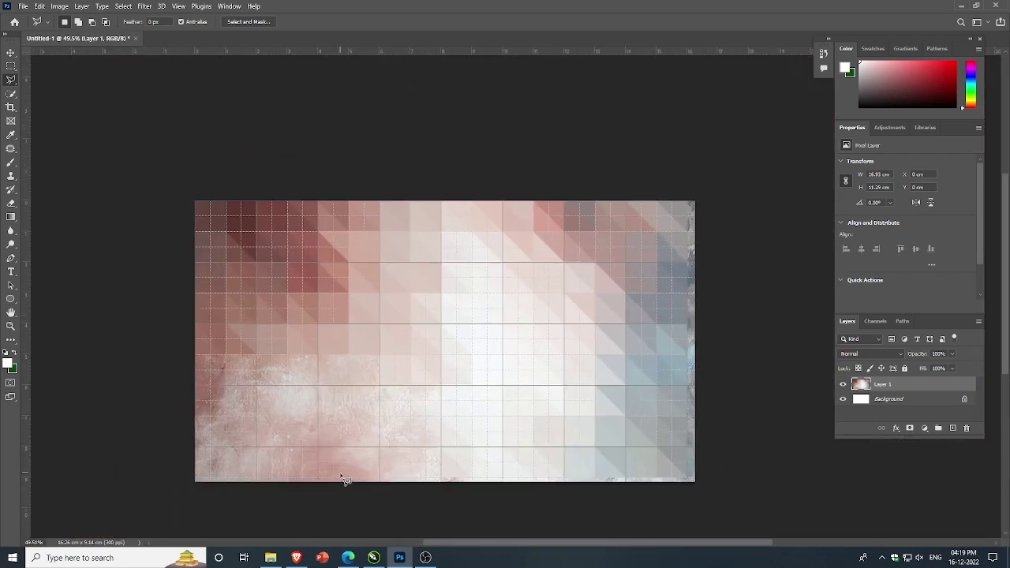
{"action": "scroll", "coordinate": [223, 379], "scroll_direction": "up", "scroll_amount": 4}
{"action": "left_click", "coordinate": [191, 363]}
{"action": "left_click", "coordinate": [191, 290]}
{"action": "left_click", "coordinate": [122, 292]}
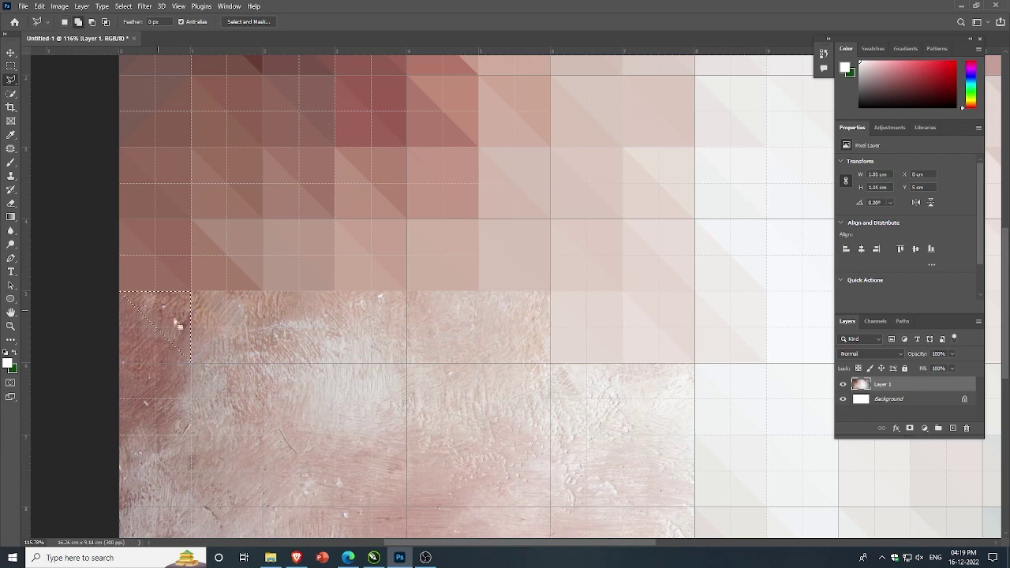
{"action": "key", "text": "Delete"}
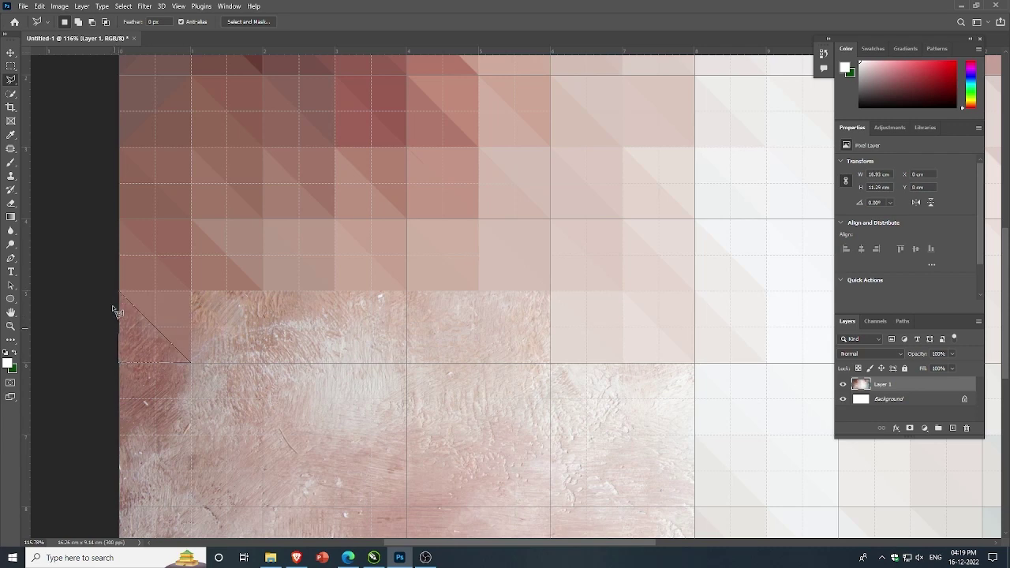
{"action": "key", "text": "Delete"}
Step: Flatten the lower-left and upper-right triangles of the adjoining square
{"action": "left_click", "coordinate": [192, 291]}
{"action": "left_click", "coordinate": [264, 363]}
{"action": "left_click", "coordinate": [191, 363]}
{"action": "left_click", "coordinate": [191, 292]}
{"action": "key", "text": "Delete"}
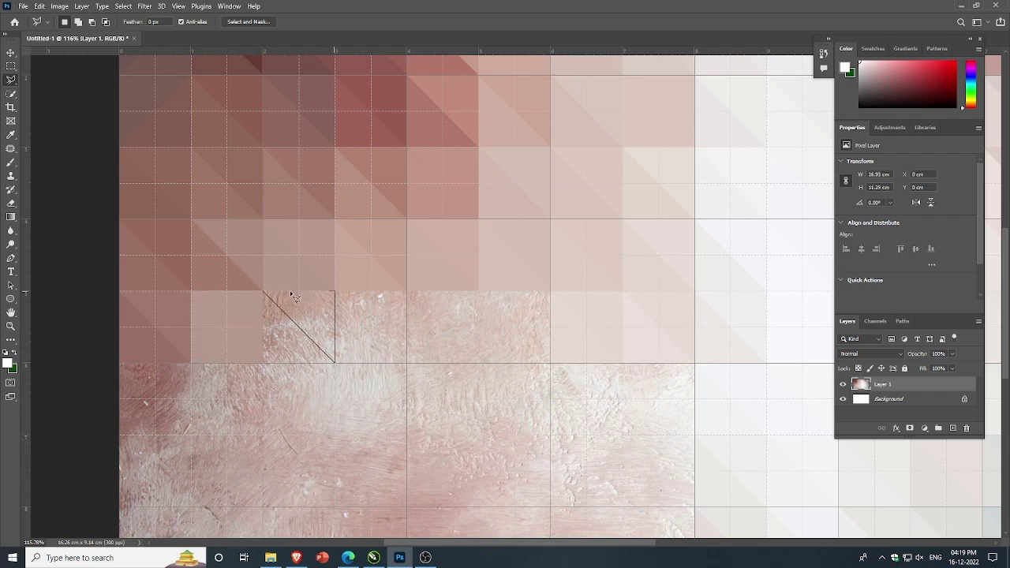
{"action": "left_click", "coordinate": [264, 291]}
{"action": "key", "text": "Delete"}
Step: Flatten the lower-left triangle of the row's third square
{"action": "left_click", "coordinate": [263, 292]}
{"action": "left_click", "coordinate": [335, 363]}
{"action": "left_click", "coordinate": [263, 363]}
{"action": "left_click", "coordinate": [264, 292]}
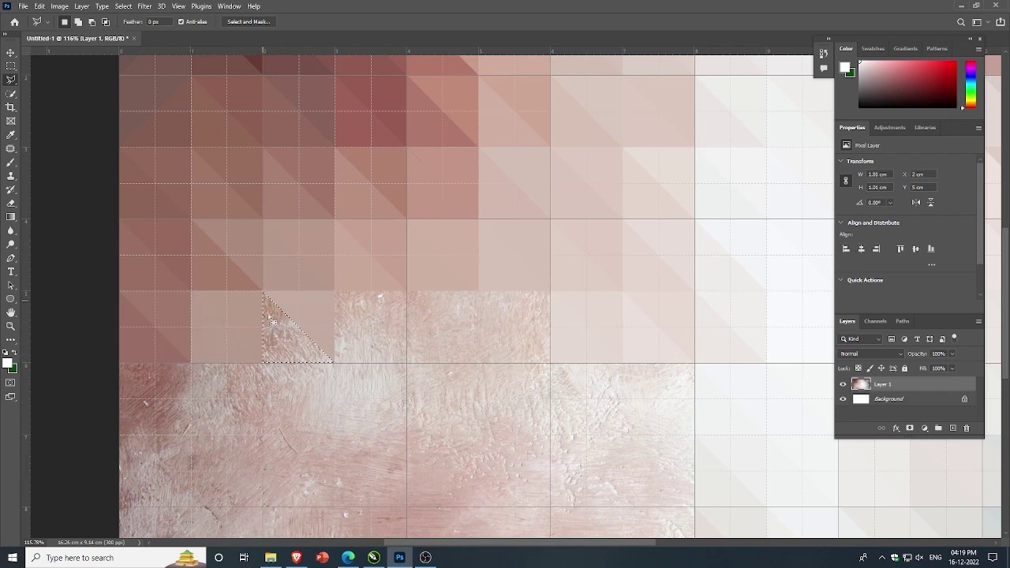
{"action": "key", "text": "Delete"}
Step: Flatten both triangles of the fourth square in this row
{"action": "left_click", "coordinate": [409, 364]}
{"action": "left_click", "coordinate": [407, 290]}
{"action": "left_click", "coordinate": [335, 290]}
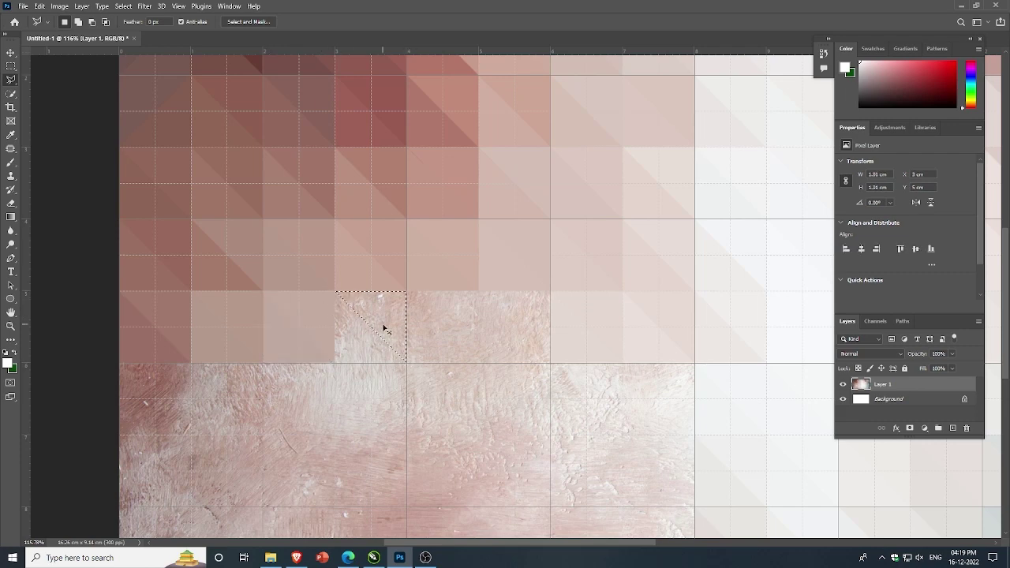
{"action": "key", "text": "Delete"}
{"action": "left_click", "coordinate": [335, 291]}
{"action": "left_click", "coordinate": [408, 363]}
{"action": "left_click", "coordinate": [335, 364]}
{"action": "left_click", "coordinate": [334, 290]}
{"action": "key", "text": "Delete"}
Step: Flatten both triangles of the fifth square in this row
{"action": "left_click", "coordinate": [408, 290]}
{"action": "left_click", "coordinate": [478, 290]}
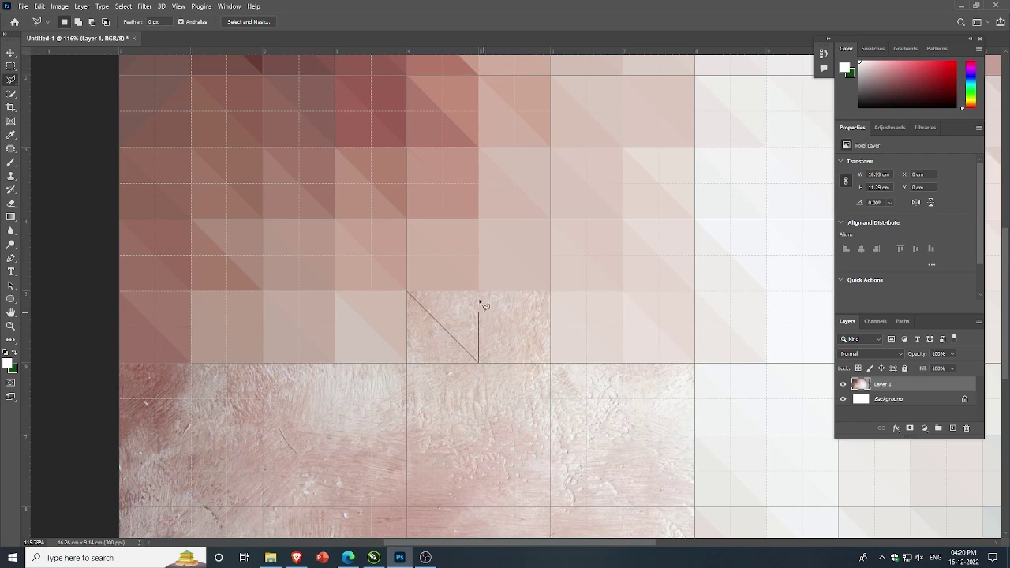
{"action": "left_click", "coordinate": [478, 363]}
{"action": "left_click", "coordinate": [408, 291]}
{"action": "key", "text": "Delete"}
{"action": "left_click", "coordinate": [407, 290]}
{"action": "left_click", "coordinate": [478, 363]}
{"action": "left_click", "coordinate": [408, 363]}
{"action": "left_click", "coordinate": [407, 290]}
{"action": "key", "text": "Delete"}
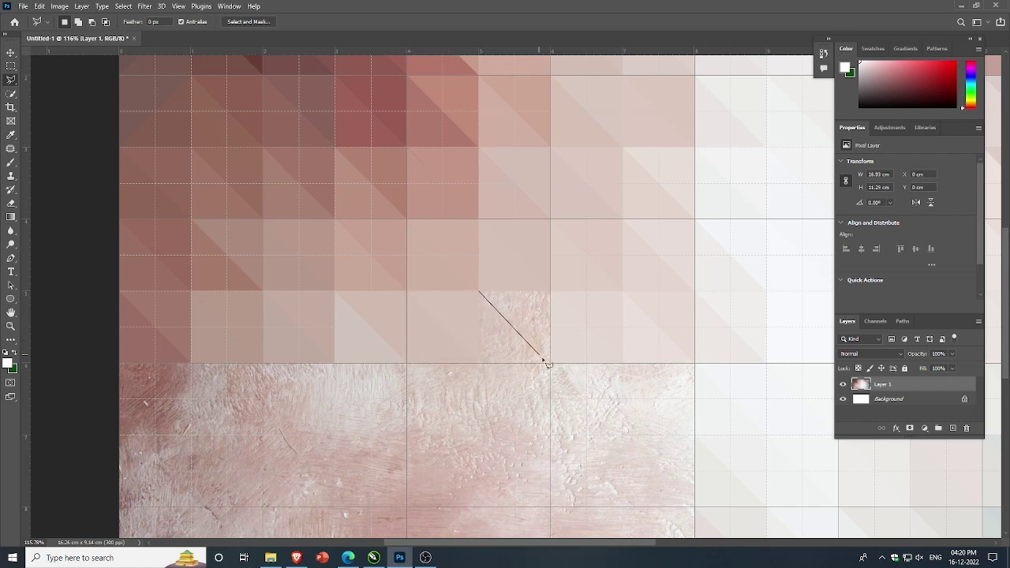
Step: Flatten both halves of the row's last square
{"action": "left_click", "coordinate": [551, 363]}
{"action": "left_click", "coordinate": [551, 291]}
{"action": "left_click", "coordinate": [478, 290]}
{"action": "key", "text": "Delete"}
{"action": "left_click", "coordinate": [478, 290]}
{"action": "left_click", "coordinate": [478, 363]}
{"action": "left_click", "coordinate": [551, 363]}
{"action": "left_click", "coordinate": [479, 291]}
{"action": "key", "text": "Delete"}
Step: Flatten both triangles of the top-left corner square into solid colour
{"action": "scroll", "coordinate": [496, 365], "scroll_direction": "down", "scroll_amount": 3}
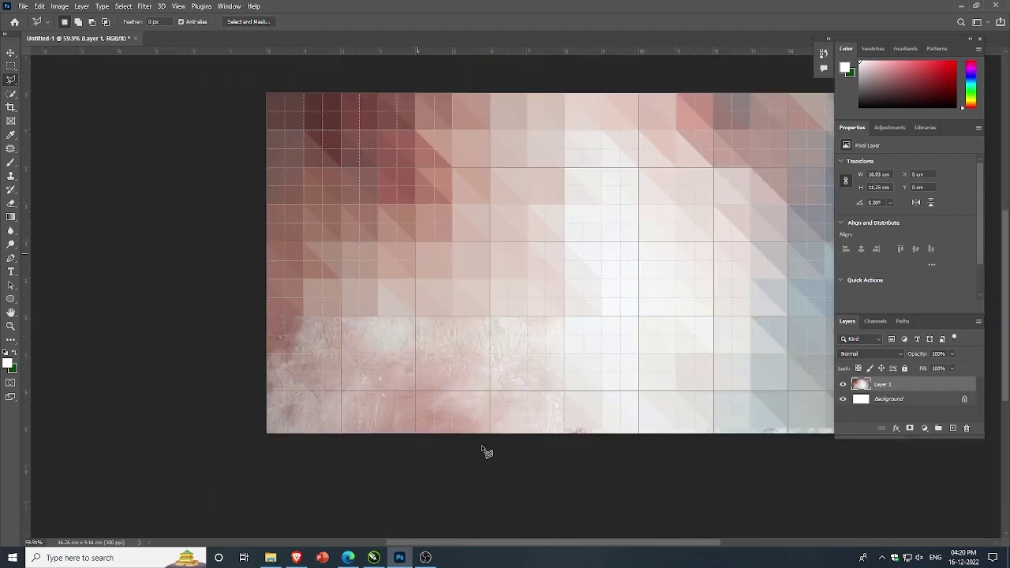
{"action": "scroll", "coordinate": [442, 426], "scroll_direction": "up", "scroll_amount": 3}
{"action": "left_click", "coordinate": [211, 337]}
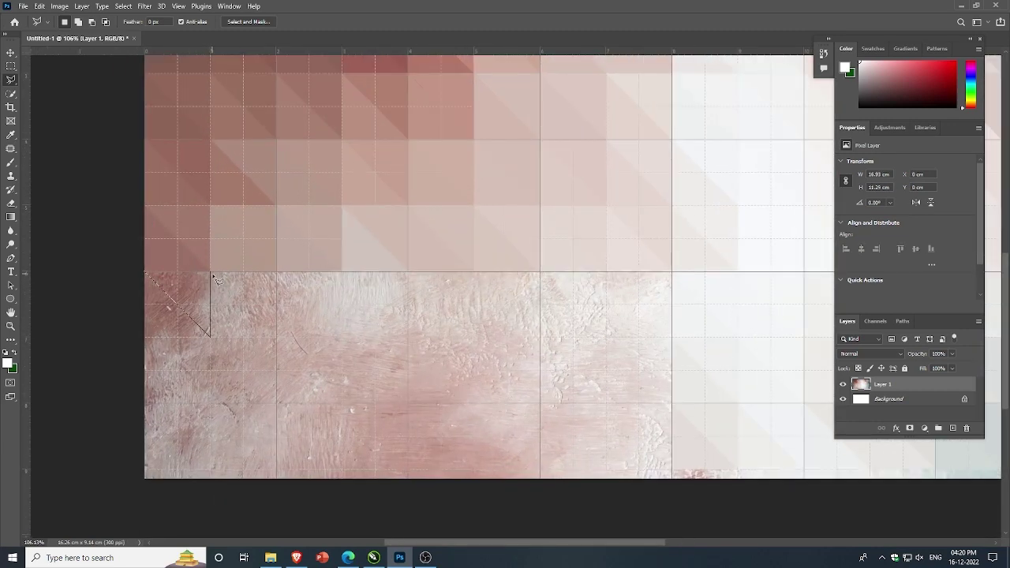
{"action": "left_click", "coordinate": [147, 275]}
{"action": "key", "text": "Delete"}
{"action": "left_click", "coordinate": [146, 273]}
{"action": "left_click", "coordinate": [145, 337]}
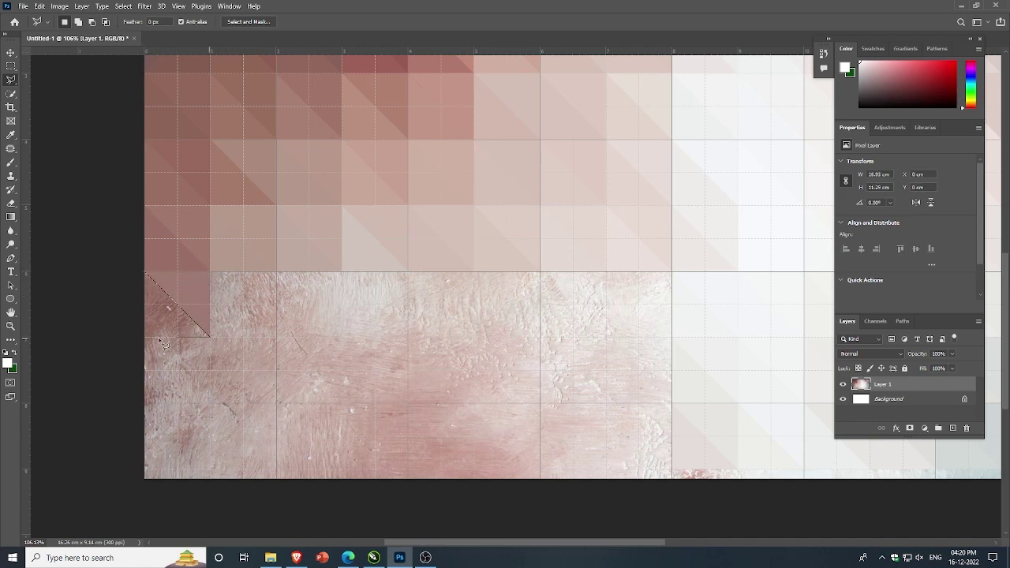
{"action": "left_click", "coordinate": [210, 337]}
{"action": "left_click", "coordinate": [146, 274]}
{"action": "key", "text": "Delete"}
Step: Split the next top-row square into two triangles and flatten them to average colour
{"action": "left_click", "coordinate": [214, 273]}
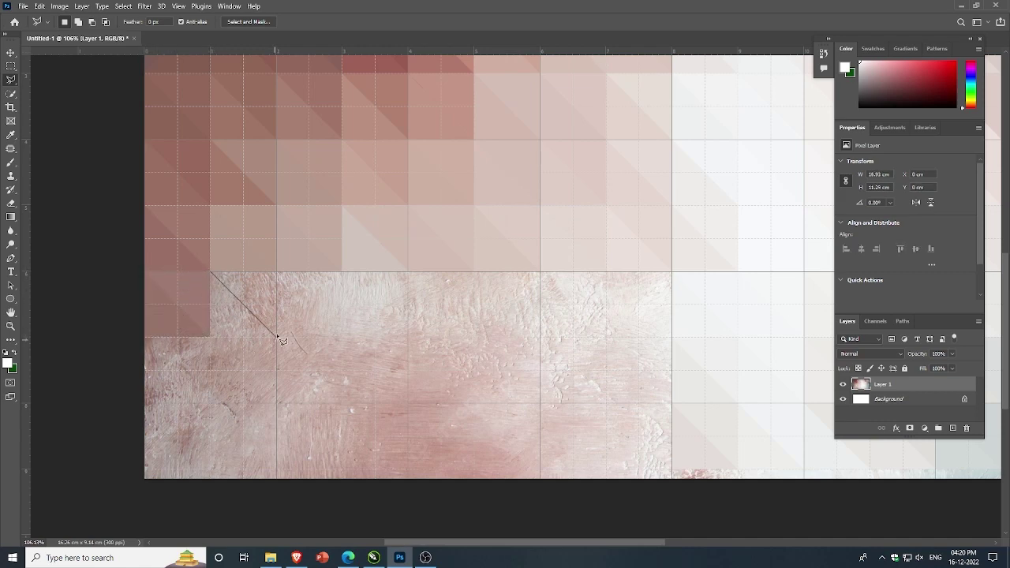
{"action": "left_click", "coordinate": [276, 272]}
{"action": "left_click", "coordinate": [277, 337]}
{"action": "left_click", "coordinate": [214, 274]}
{"action": "left_click", "coordinate": [210, 272]}
{"action": "left_click", "coordinate": [277, 338]}
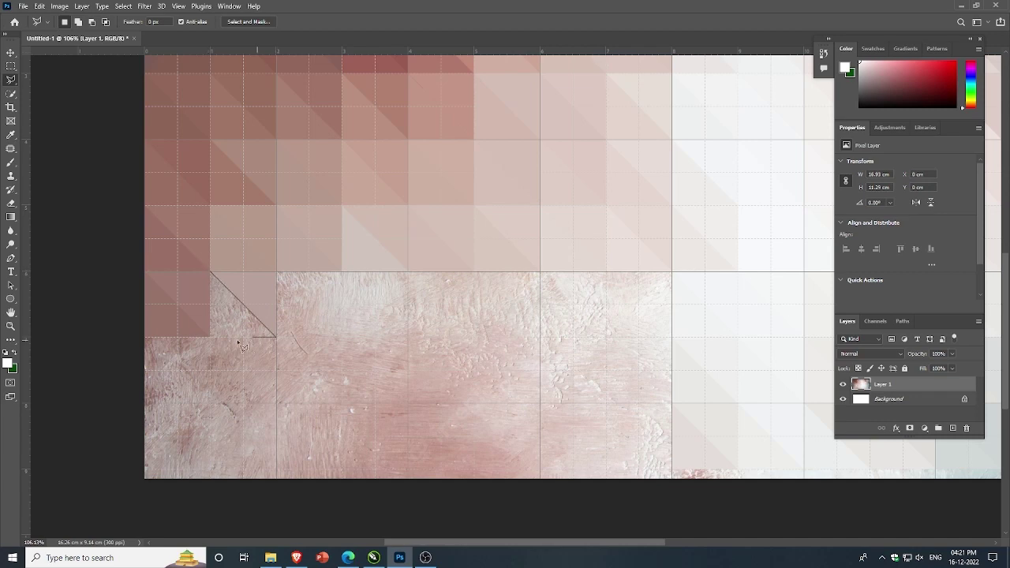
{"action": "left_click", "coordinate": [210, 338]}
{"action": "left_click", "coordinate": [210, 273]}
{"action": "key", "text": "ctrl+alt+f"}
{"action": "key", "text": "ctrl+d"}
Step: Flatten both triangles of the second square down the left column
{"action": "left_click", "coordinate": [146, 338]}
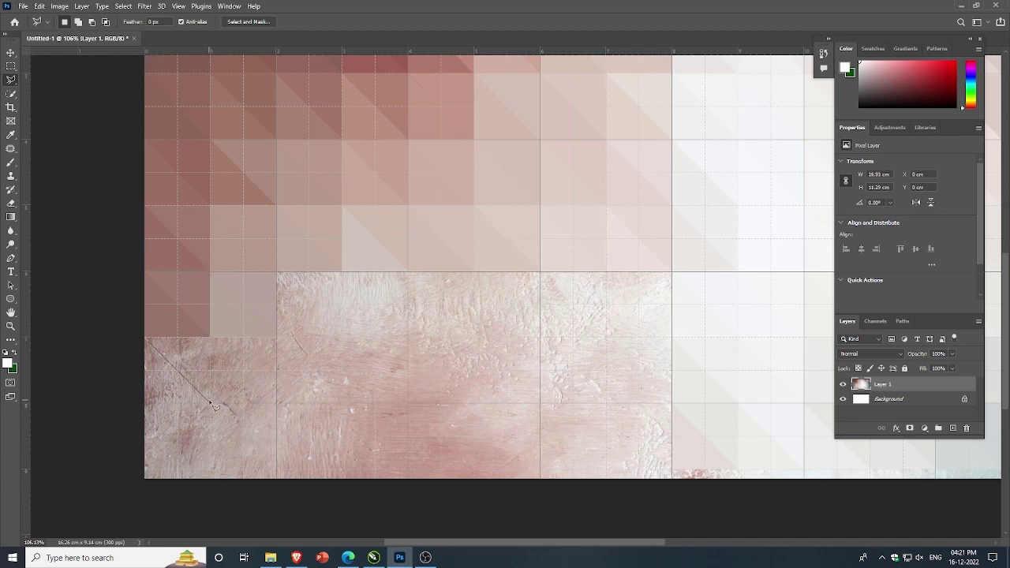
{"action": "left_click", "coordinate": [146, 338]}
{"action": "key", "text": "ctrl+alt+f"}
{"action": "key", "text": "ctrl+d"}
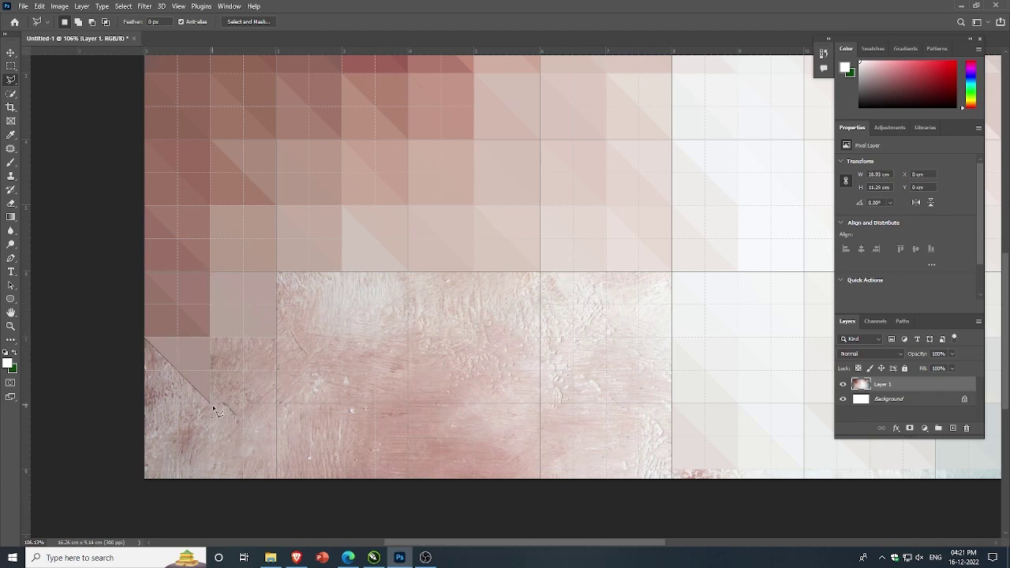
{"action": "left_click", "coordinate": [146, 403]}
{"action": "left_click", "coordinate": [210, 402]}
{"action": "left_click", "coordinate": [146, 339]}
{"action": "key", "text": "ctrl+alt+f"}
{"action": "key", "text": "ctrl+d"}
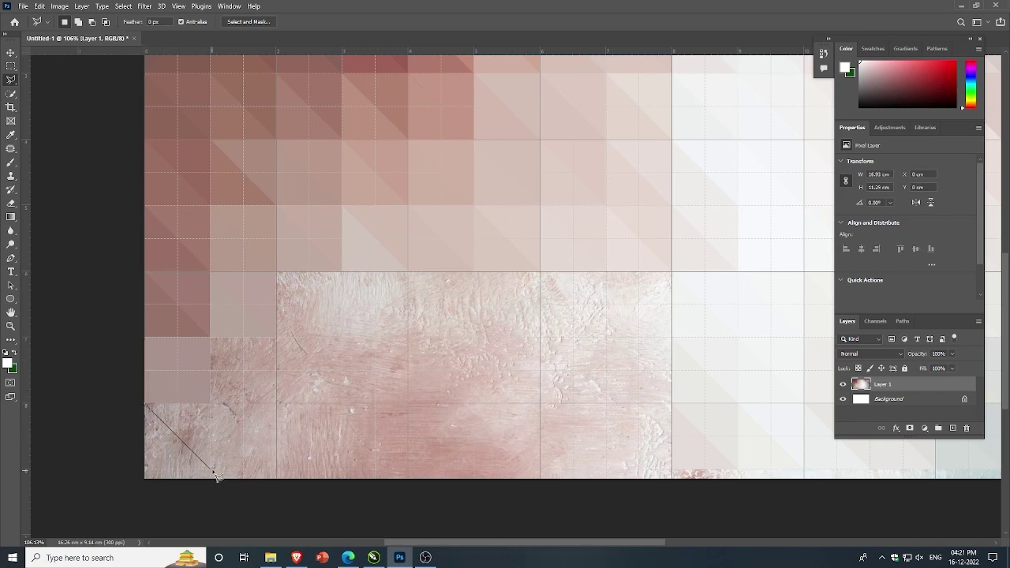
Step: Flatten both triangles of the bottom-left square, completing the left column
{"action": "left_click", "coordinate": [210, 468]}
{"action": "left_click", "coordinate": [146, 404]}
{"action": "key", "text": "ctrl+alt+f"}
{"action": "key", "text": "ctrl+d"}
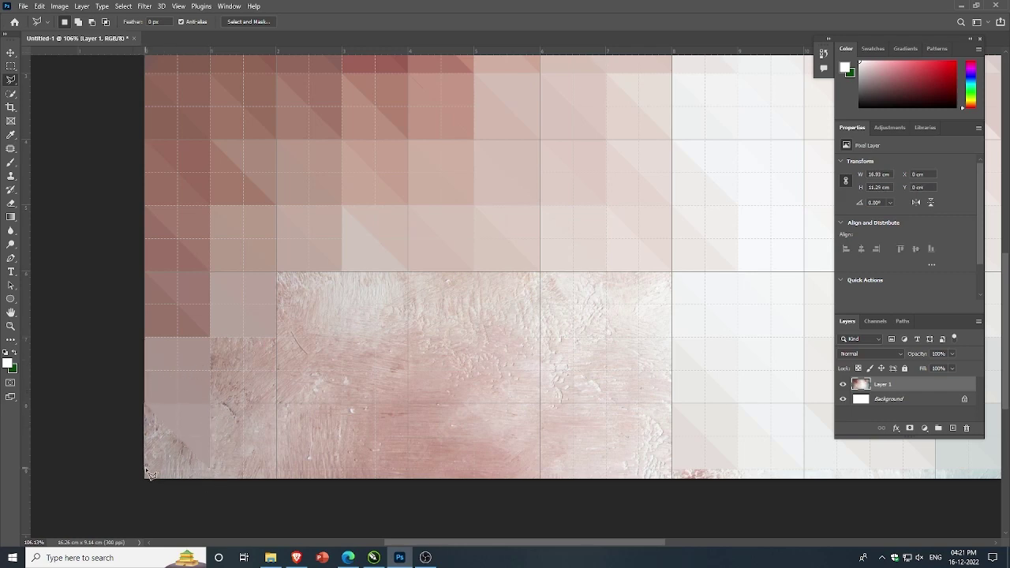
{"action": "left_click", "coordinate": [146, 470]}
{"action": "left_click", "coordinate": [210, 469]}
{"action": "double_click", "coordinate": [146, 404]}
{"action": "key", "text": "ctrl+alt+f"}
{"action": "key", "text": "ctrl+d"}
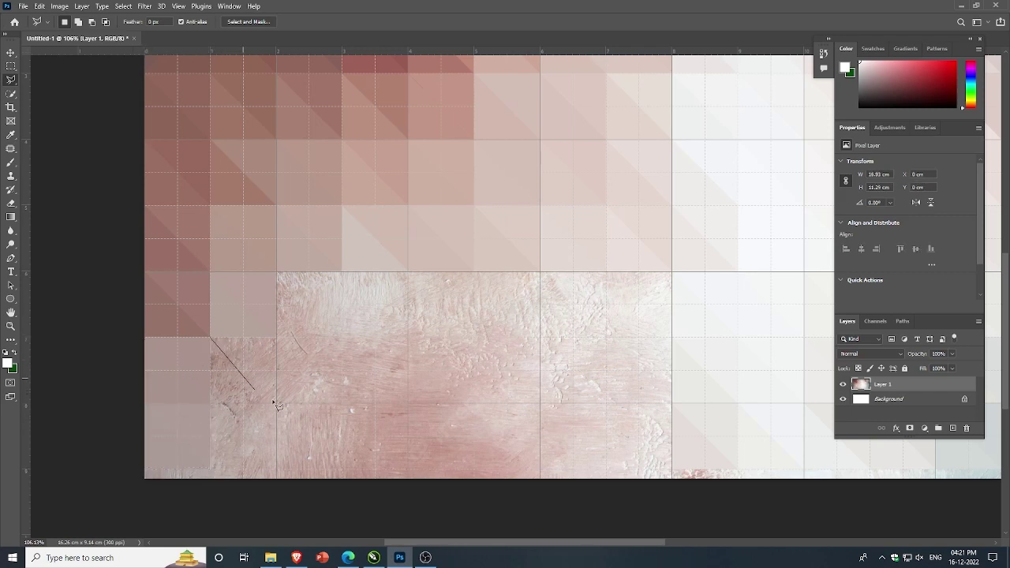
Step: Fill triangles in the middle and bottom squares of the second column with flat colour
{"action": "left_click", "coordinate": [276, 403]}
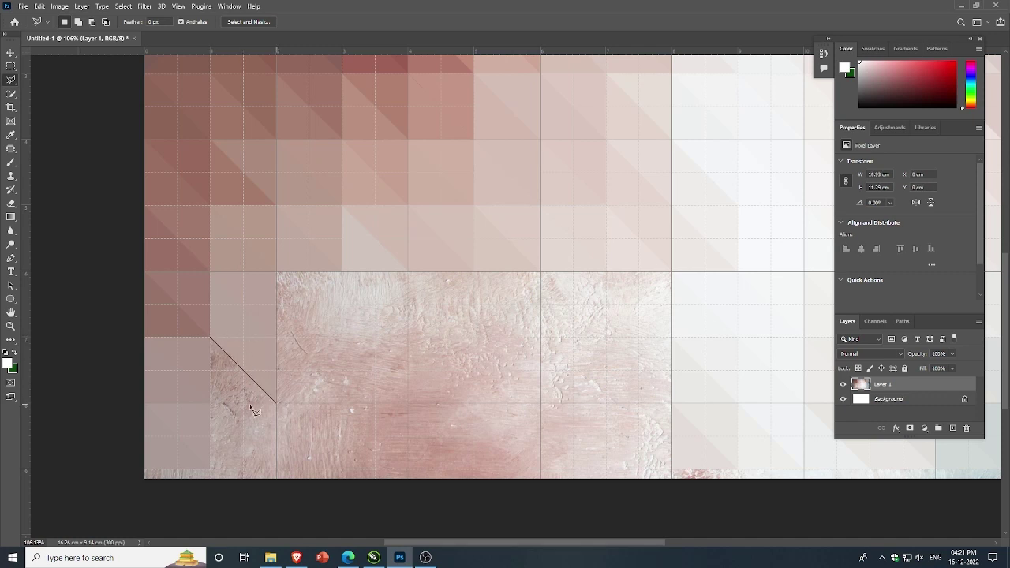
{"action": "left_click", "coordinate": [211, 337]}
{"action": "key", "text": "ctrl+alt+f"}
{"action": "key", "text": "ctrl+d"}
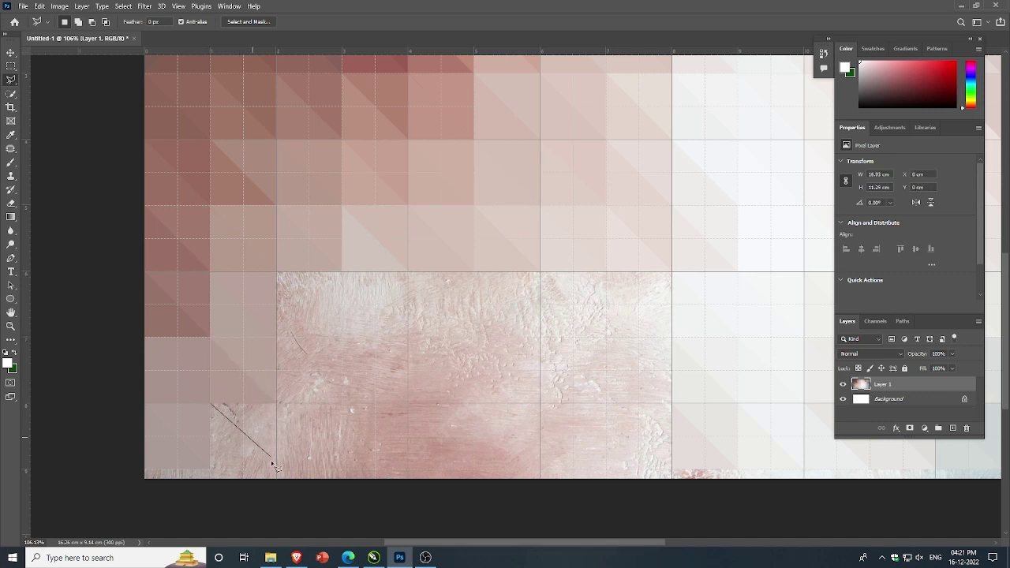
{"action": "left_click", "coordinate": [276, 469]}
{"action": "left_click", "coordinate": [277, 405]}
{"action": "left_click", "coordinate": [211, 404]}
{"action": "key", "text": "ctrl+alt+f"}
{"action": "key", "text": "ctrl+d"}
Step: Flatten the remaining lower-left triangle of the second column's bottom square
{"action": "left_click", "coordinate": [211, 405]}
{"action": "left_click", "coordinate": [276, 470]}
{"action": "left_click", "coordinate": [211, 470]}
{"action": "left_click", "coordinate": [210, 405]}
{"action": "key", "text": "ctrl+alt+f"}
{"action": "key", "text": "ctrl+d"}
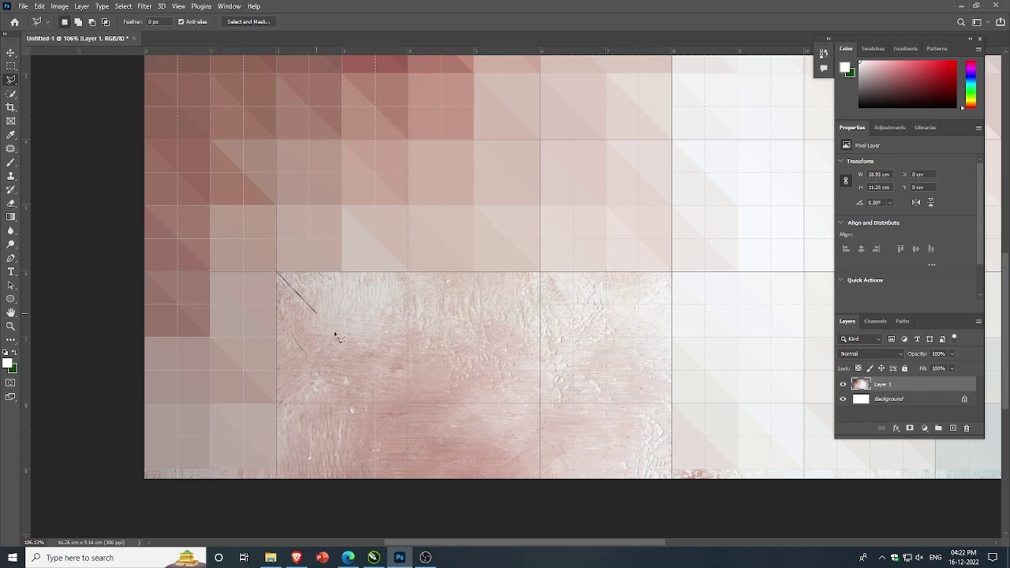
Step: Flatten both triangles of the third column's top square
{"action": "left_click", "coordinate": [343, 337]}
{"action": "left_click", "coordinate": [342, 273]}
{"action": "left_click", "coordinate": [277, 273]}
{"action": "key", "text": "ctrl+alt+f"}
{"action": "key", "text": "ctrl+d"}
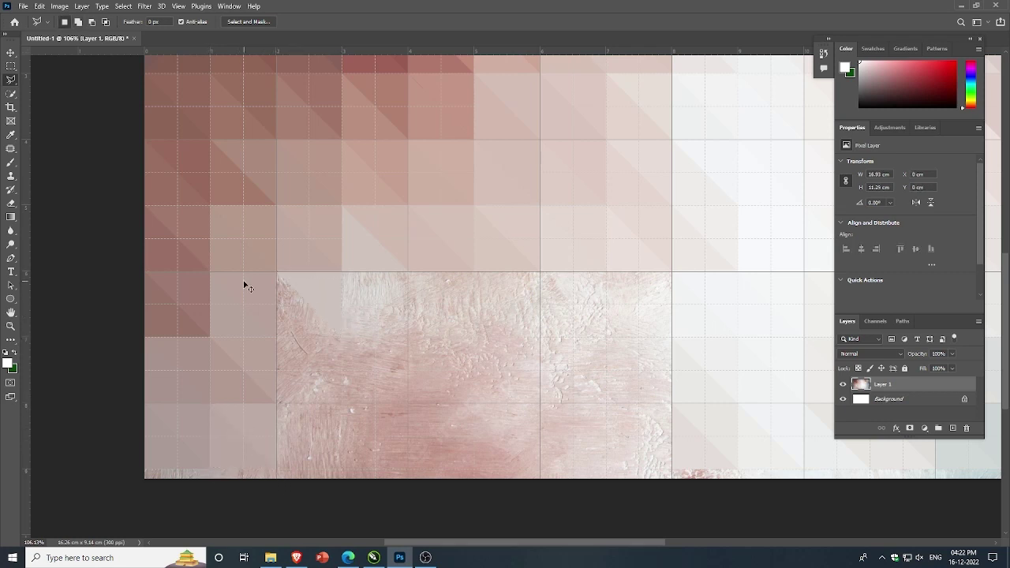
{"action": "left_click", "coordinate": [277, 337]}
{"action": "left_click", "coordinate": [277, 273]}
{"action": "key", "text": "ctrl+alt+f"}
{"action": "key", "text": "ctrl+d"}
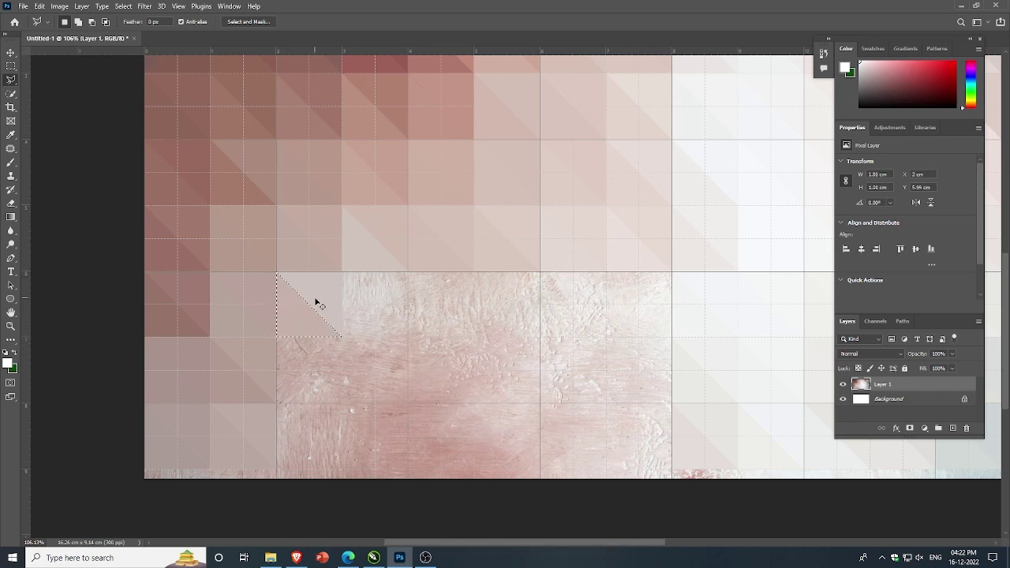
Step: Outline both triangles of the third column's lower square, cancelling stray selections
{"action": "left_click", "coordinate": [277, 338]}
{"action": "key", "text": "Escape"}
{"action": "left_click", "coordinate": [277, 338]}
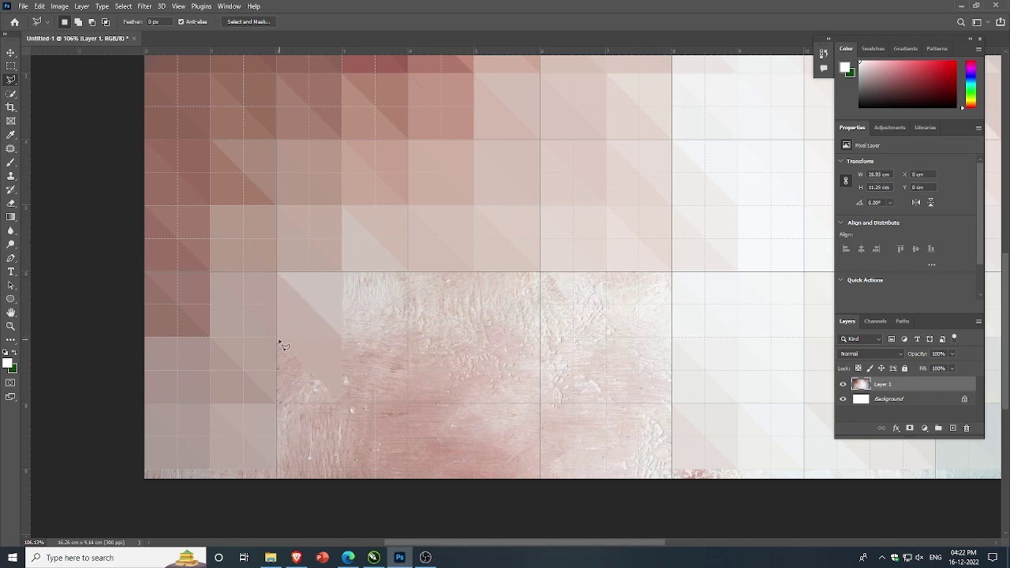
{"action": "key", "text": "Escape"}
{"action": "left_click", "coordinate": [277, 403]}
{"action": "left_click", "coordinate": [341, 468]}
{"action": "left_click", "coordinate": [342, 403]}
{"action": "key", "text": "Escape"}
{"action": "left_click", "coordinate": [277, 404]}
{"action": "left_click", "coordinate": [342, 468]}
{"action": "left_click", "coordinate": [277, 468]}
{"action": "key", "text": "Escape"}
Step: Start outlining triangles in the fourth column's top square
{"action": "left_click", "coordinate": [344, 272]}
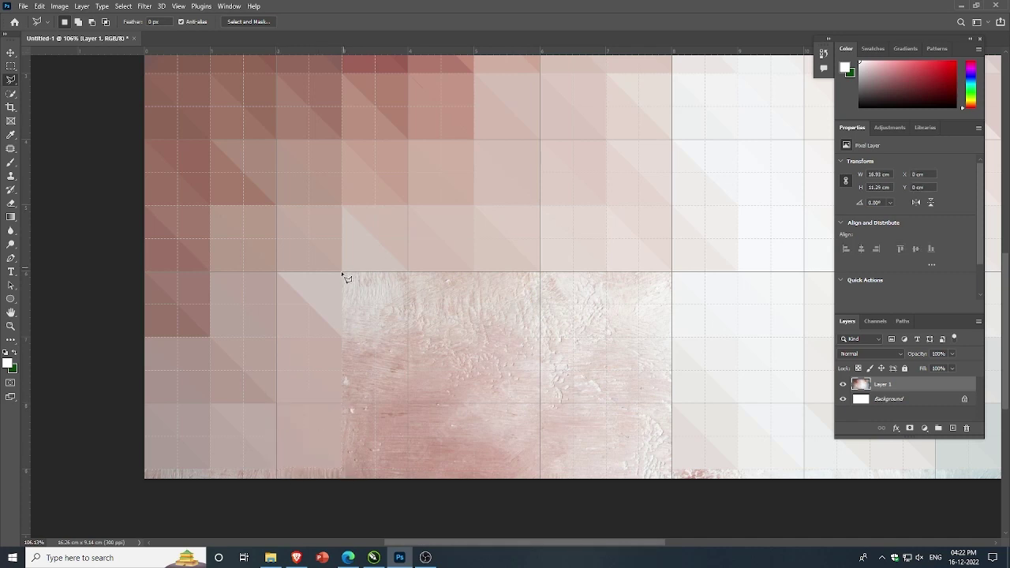
{"action": "left_click", "coordinate": [408, 337]}
{"action": "left_click", "coordinate": [408, 273]}
{"action": "key", "text": "Escape"}
{"action": "left_click", "coordinate": [343, 272]}
{"action": "key", "text": "Escape"}
Step: Flatten the triangles in the lower square and the bottom-row square beneath it
{"action": "scroll", "coordinate": [360, 302], "scroll_direction": "down", "scroll_amount": 1}
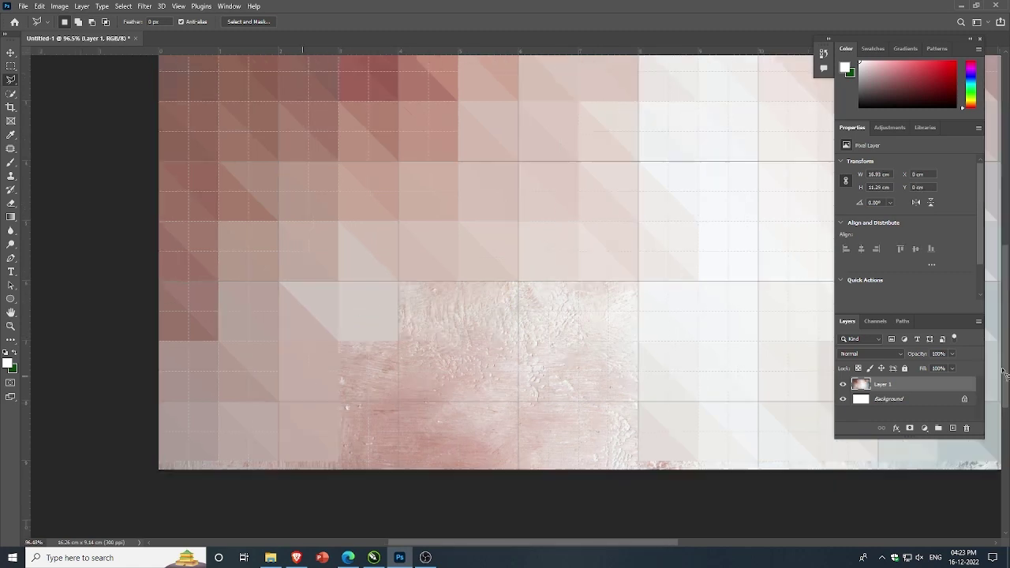
{"action": "double_click", "coordinate": [357, 350]}
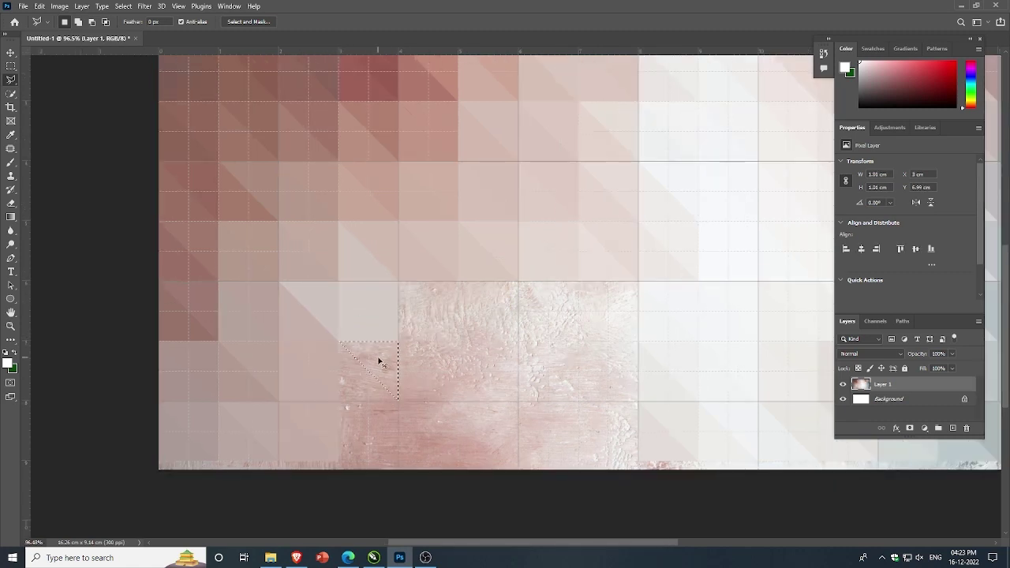
{"action": "key", "text": "ctrl+d"}
{"action": "key", "text": "Escape"}
{"action": "left_click", "coordinate": [338, 401]}
{"action": "left_click", "coordinate": [398, 461]}
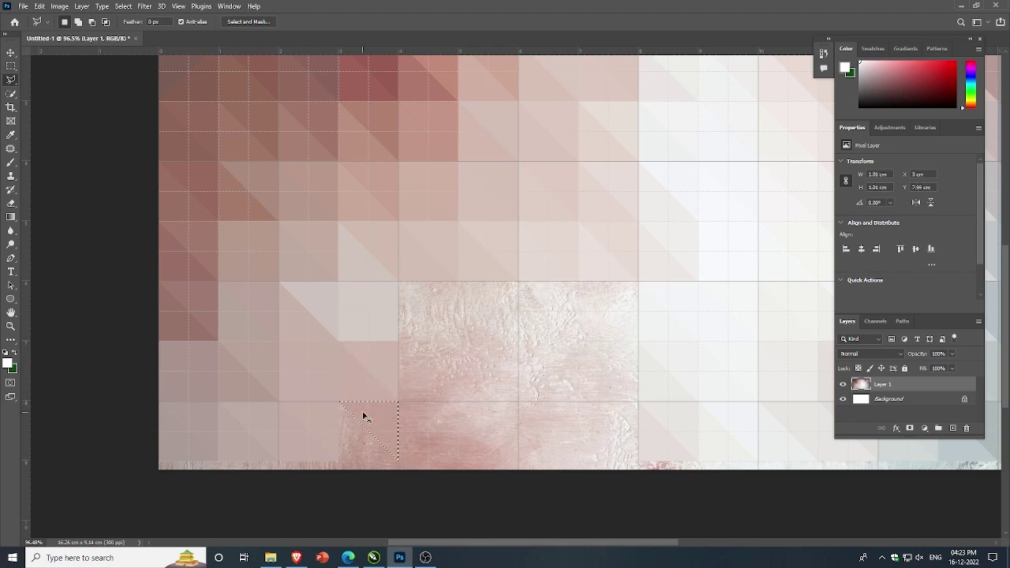
{"action": "double_click", "coordinate": [338, 464]}
{"action": "key", "text": "ctrl+d"}
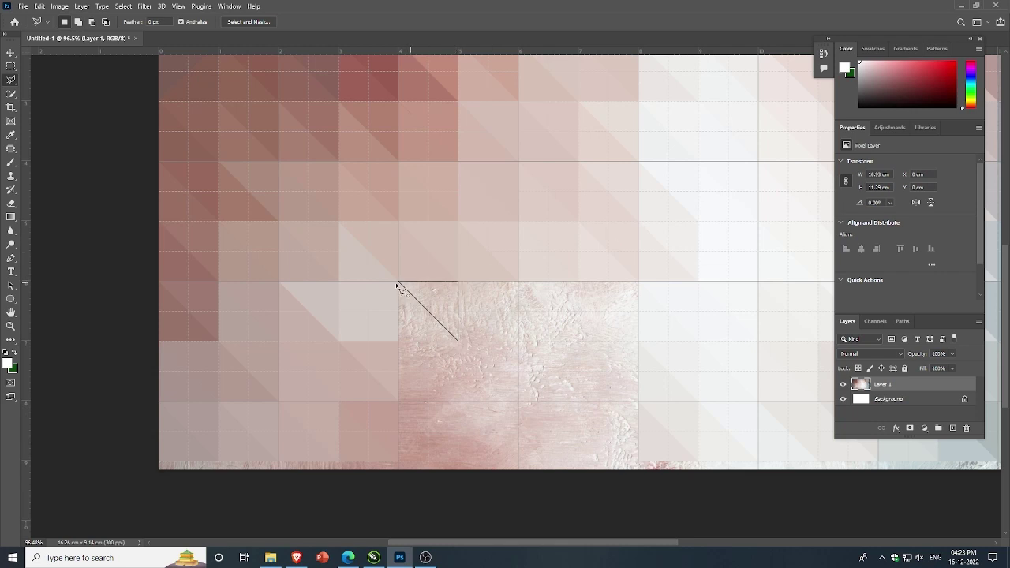
{"action": "key", "text": "Escape"}
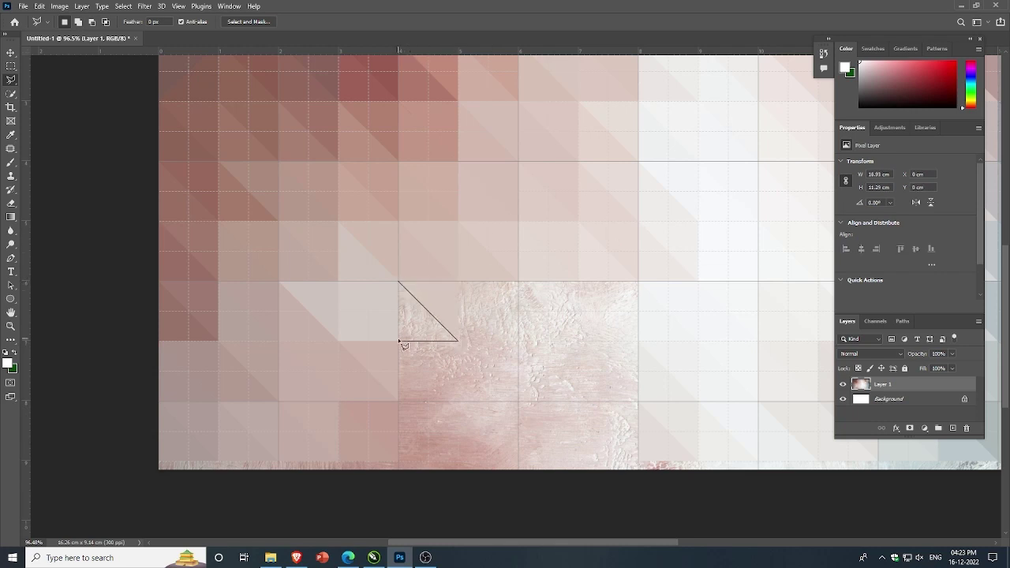
Step: Convert the next square to the right into two flat-coloured triangles
{"action": "left_click", "coordinate": [399, 284]}
{"action": "left_click", "coordinate": [460, 282]}
{"action": "left_click", "coordinate": [519, 341]}
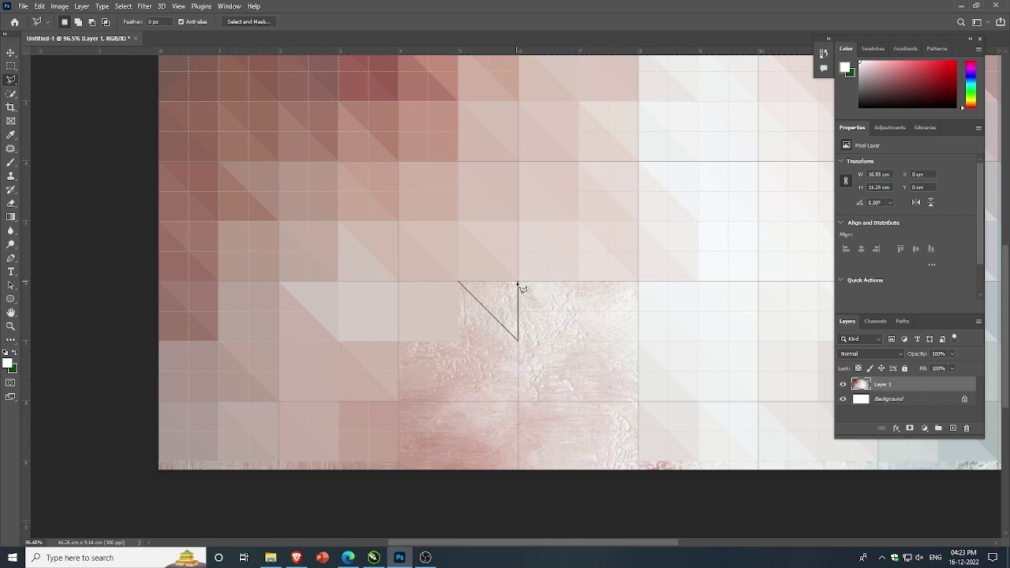
{"action": "left_click", "coordinate": [519, 282]}
{"action": "left_click", "coordinate": [460, 282]}
{"action": "left_click", "coordinate": [519, 341]}
{"action": "left_click", "coordinate": [458, 345]}
{"action": "left_click", "coordinate": [459, 282]}
{"action": "key", "text": "Delete"}
{"action": "key", "text": "ctrl+d"}
Step: Fill both triangles of the following square with flat colour
{"action": "left_click", "coordinate": [518, 282]}
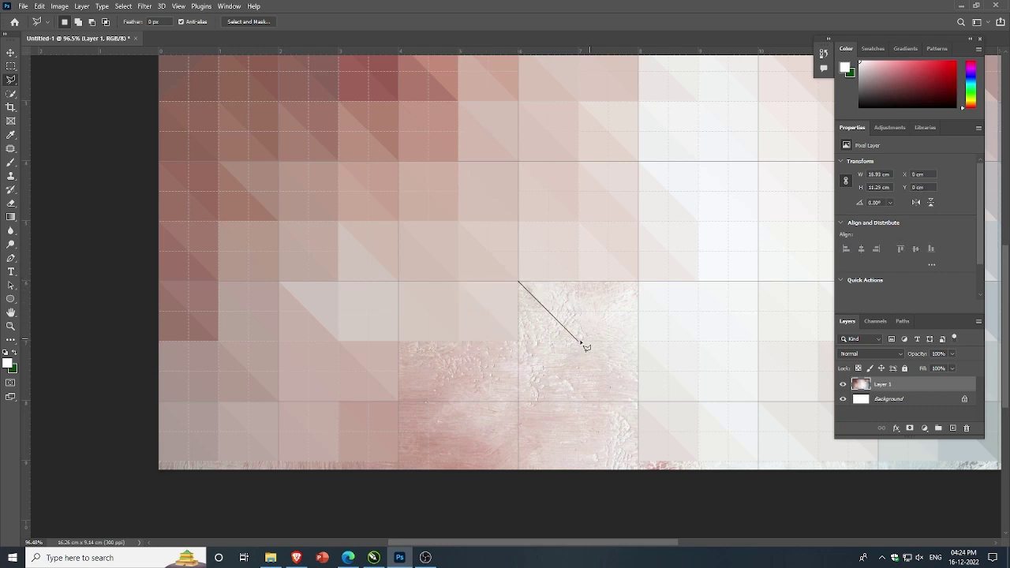
{"action": "left_click", "coordinate": [520, 282]}
{"action": "key", "text": "Delete"}
{"action": "key", "text": "ctrl+d"}
{"action": "left_click", "coordinate": [518, 282]}
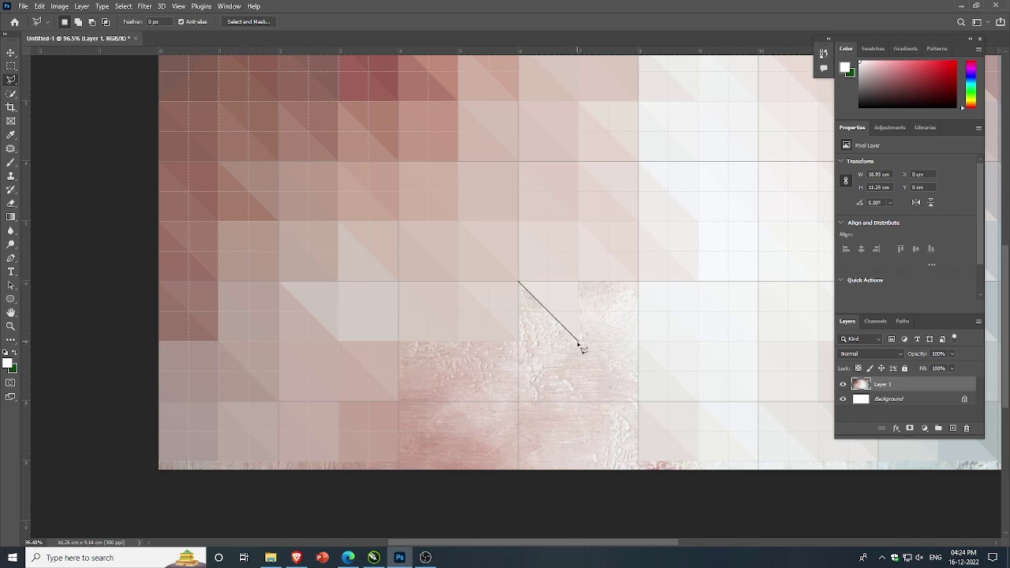
{"action": "left_click", "coordinate": [520, 284]}
{"action": "key", "text": "Delete"}
{"action": "key", "text": "ctrl+d"}
Step: Flatten both triangles of the last textured square in the upper row
{"action": "left_click", "coordinate": [578, 282]}
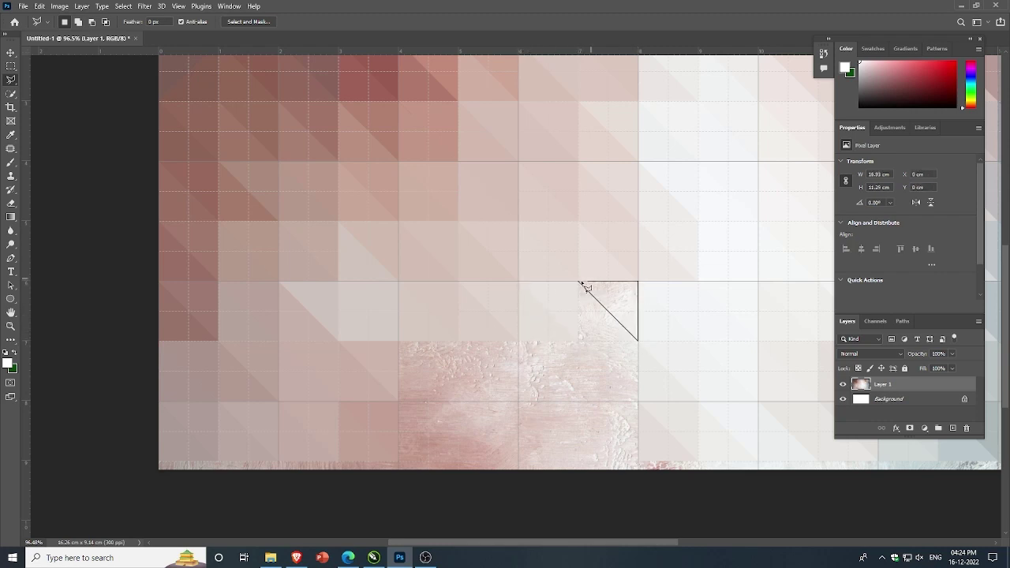
{"action": "left_click", "coordinate": [580, 283]}
{"action": "key", "text": "Delete"}
{"action": "key", "text": "ctrl+d"}
{"action": "left_click", "coordinate": [578, 282]}
{"action": "left_click", "coordinate": [579, 282]}
{"action": "key", "text": "Delete"}
{"action": "key", "text": "ctrl+d"}
Step: Fill the triangles of the next square down and a bottom-row triangle with flat colour
{"action": "left_click", "coordinate": [458, 403]}
{"action": "left_click", "coordinate": [458, 341]}
{"action": "left_click", "coordinate": [399, 341]}
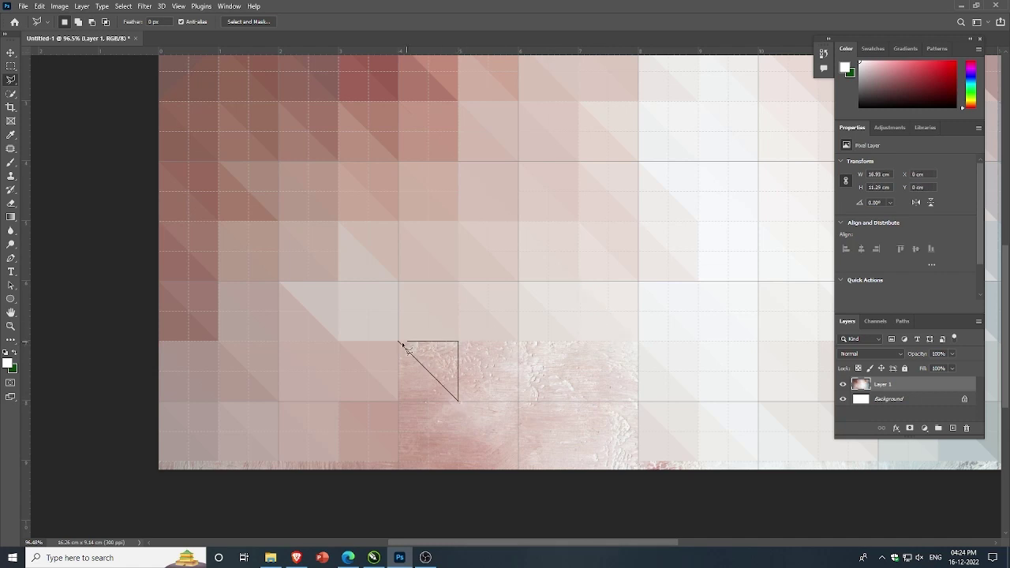
{"action": "key", "text": "Delete"}
{"action": "key", "text": "ctrl+d"}
{"action": "left_click", "coordinate": [399, 341]}
{"action": "left_click", "coordinate": [399, 343]}
{"action": "key", "text": "Delete"}
{"action": "key", "text": "ctrl+d"}
{"action": "key", "text": "BackSpace"}
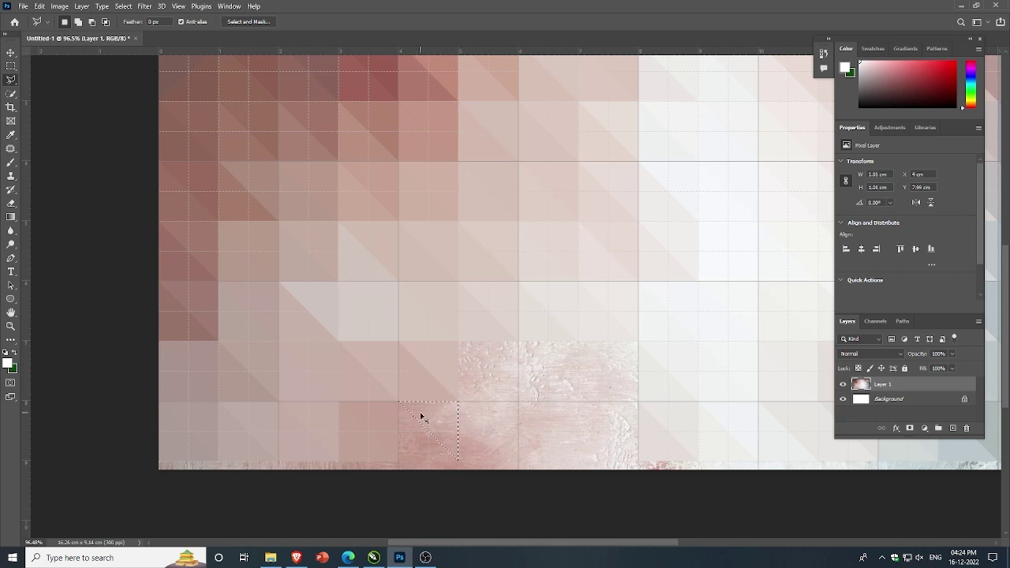
{"action": "left_click", "coordinate": [400, 402]}
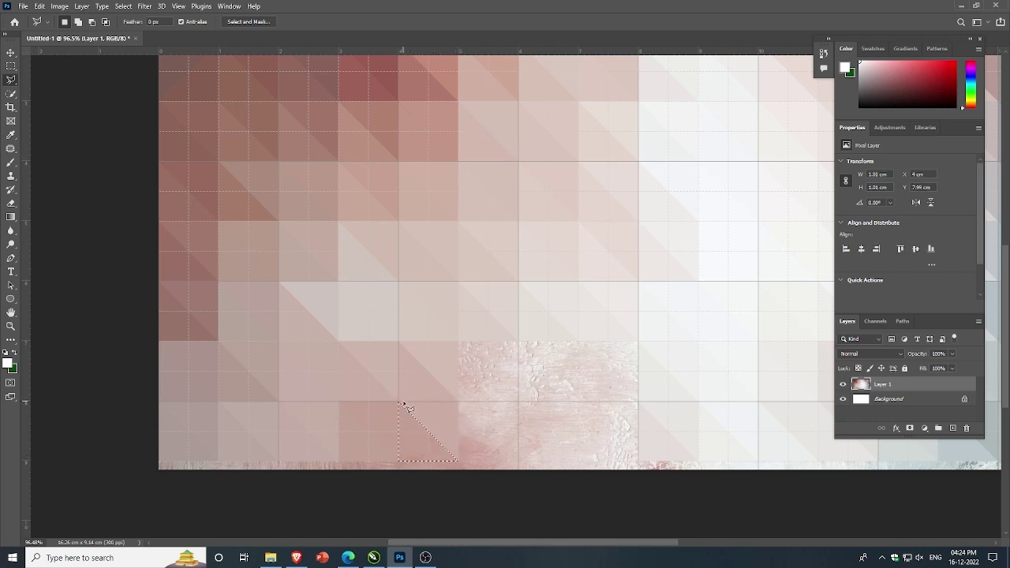
{"action": "key", "text": "Delete"}
{"action": "key", "text": "ctrl+d"}
Step: Flatten the triangles in the next square along that row
{"action": "left_click", "coordinate": [458, 342]}
{"action": "key", "text": "Delete"}
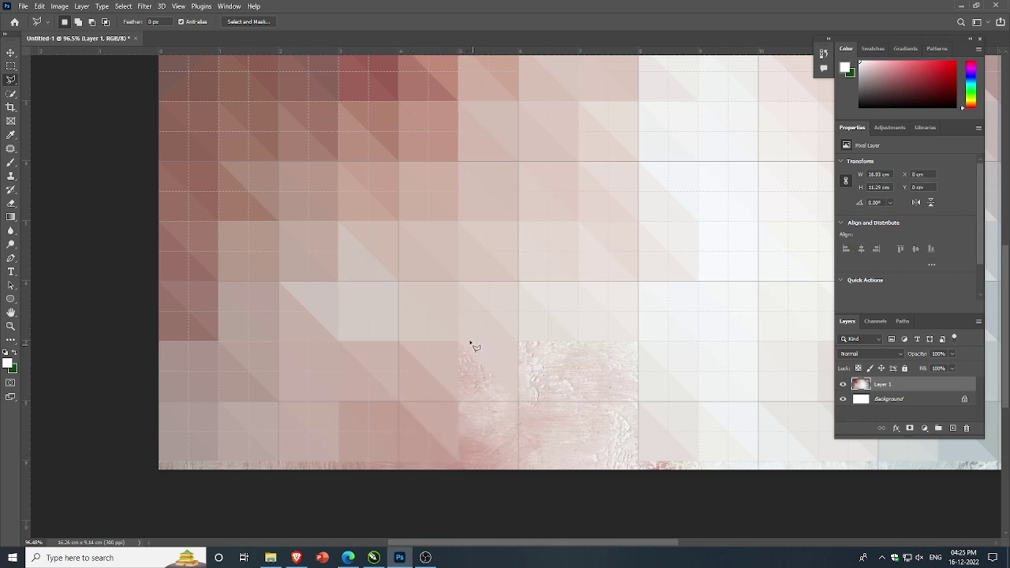
{"action": "left_click", "coordinate": [458, 342]}
{"action": "left_click", "coordinate": [518, 401]}
{"action": "left_click", "coordinate": [458, 401]}
{"action": "left_click", "coordinate": [459, 342]}
{"action": "key", "text": "ctrl+d"}
{"action": "left_click", "coordinate": [518, 461]}
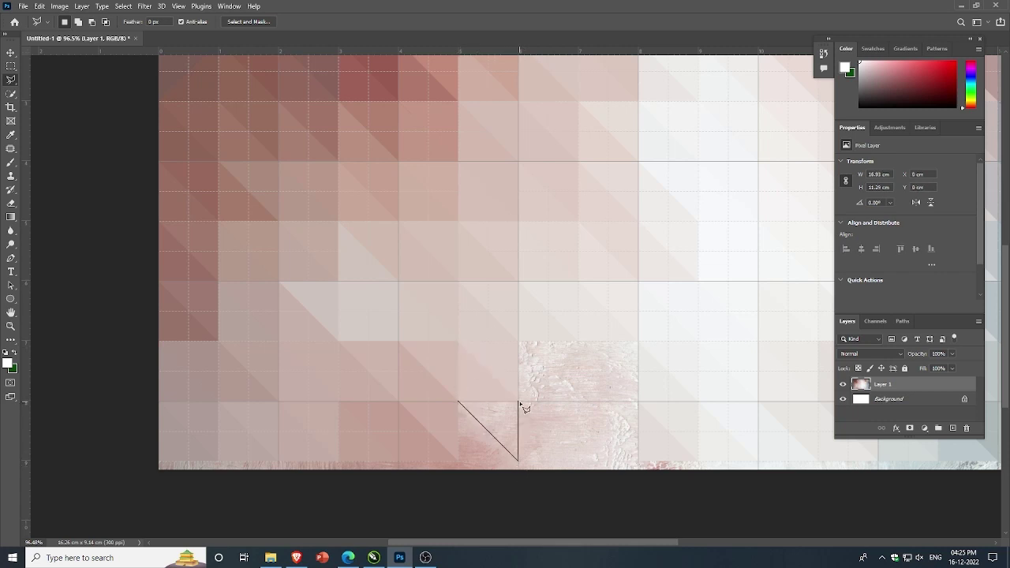
{"action": "left_click", "coordinate": [458, 401]}
{"action": "key", "text": "Delete"}
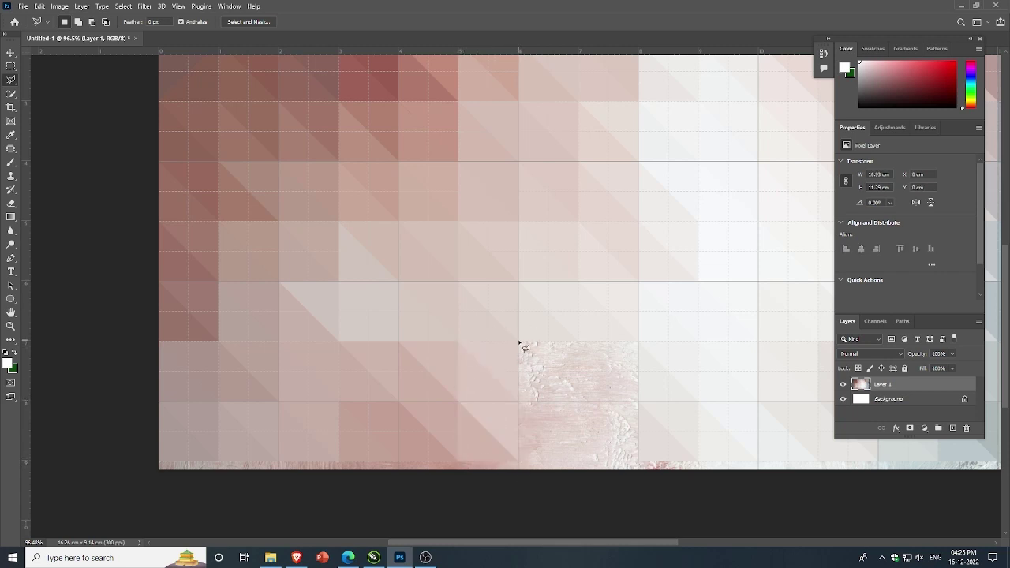
Step: Convert the square further right into two flat triangles
{"action": "left_click", "coordinate": [519, 341]}
{"action": "left_click", "coordinate": [579, 401]}
{"action": "left_click", "coordinate": [578, 342]}
{"action": "left_click", "coordinate": [519, 342]}
{"action": "key", "text": "Delete"}
{"action": "key", "text": "ctrl+d"}
{"action": "left_click", "coordinate": [517, 341]}
{"action": "left_click", "coordinate": [578, 401]}
{"action": "left_click", "coordinate": [519, 342]}
{"action": "key", "text": "Delete"}
{"action": "key", "text": "ctrl+d"}
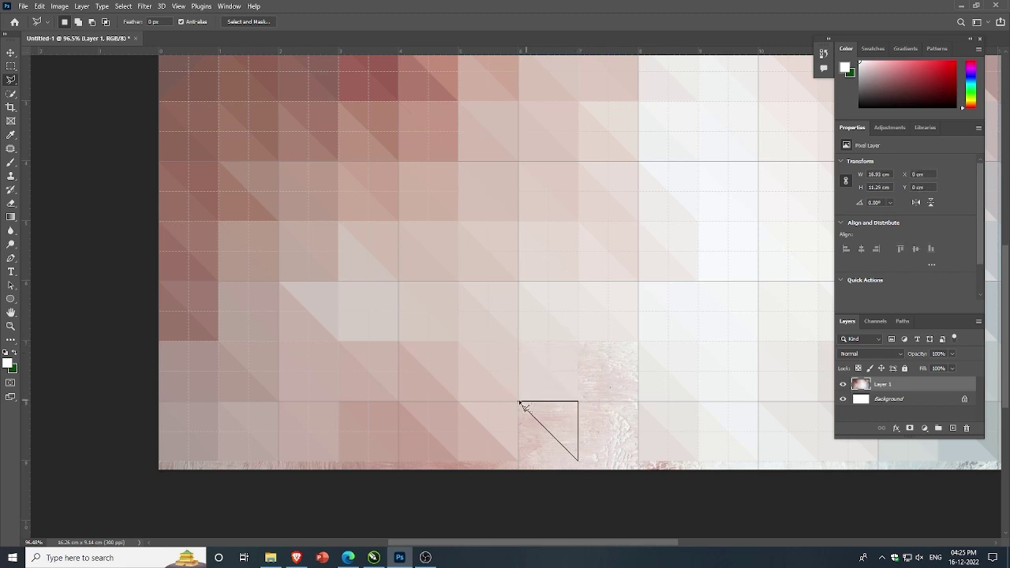
Step: Fill the triangles in the bottom-row square below it with flat colour
{"action": "left_click", "coordinate": [519, 402]}
{"action": "key", "text": "Delete"}
{"action": "left_click", "coordinate": [518, 401]}
{"action": "left_click", "coordinate": [579, 462]}
{"action": "left_click", "coordinate": [519, 462]}
{"action": "left_click", "coordinate": [518, 401]}
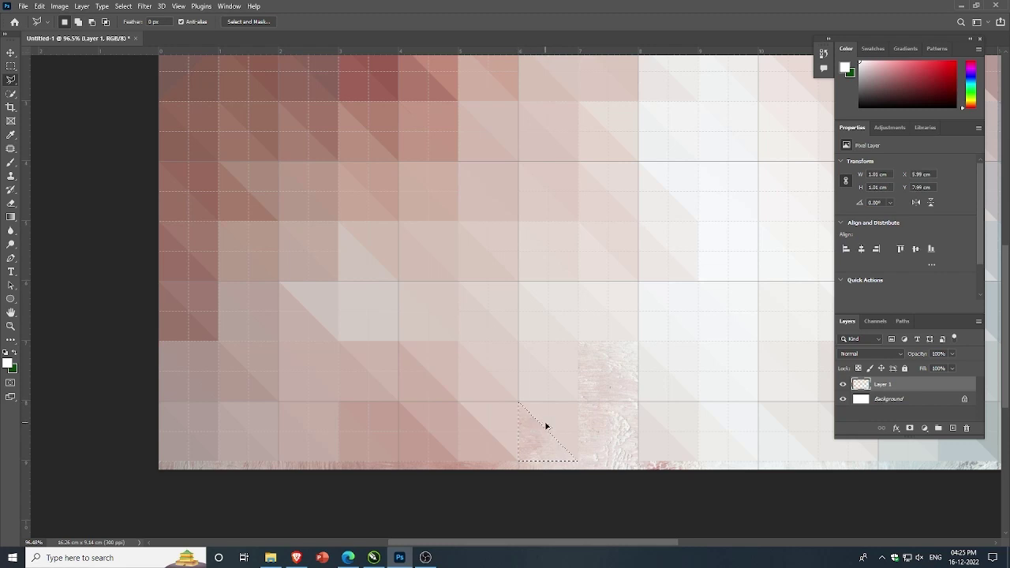
{"action": "key", "text": "Delete"}
{"action": "key", "text": "ctrl+d"}
Step: Flatten both triangles of the last textured square in the middle row
{"action": "left_click", "coordinate": [578, 342]}
{"action": "left_click", "coordinate": [579, 342]}
{"action": "key", "text": "Delete"}
{"action": "left_click", "coordinate": [578, 342]}
{"action": "left_click", "coordinate": [638, 401]}
{"action": "left_click", "coordinate": [579, 401]}
{"action": "left_click", "coordinate": [579, 341]}
{"action": "key", "text": "Delete"}
{"action": "key", "text": "ctrl+d"}
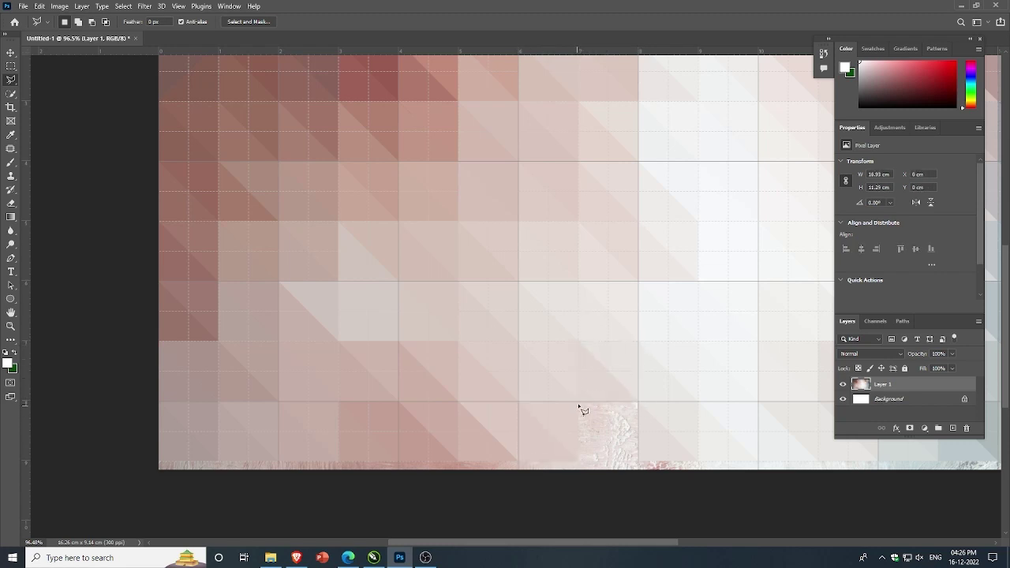
Step: Fill the final bottom-row triangle and zoom out to view the whole mosaic
{"action": "left_click", "coordinate": [578, 401]}
{"action": "key", "text": "Delete"}
{"action": "key", "text": "ctrl+d"}
{"action": "left_click", "coordinate": [578, 401]}
{"action": "left_click", "coordinate": [637, 460]}
{"action": "double_click", "coordinate": [580, 463]}
{"action": "key", "text": "Delete"}
{"action": "key", "text": "ctrl+d"}
{"action": "key", "text": "ctrl+0"}
Step: Crop the canvas to 16 × 9 cm, trimming the ragged right edge
{"action": "key", "text": "v"}
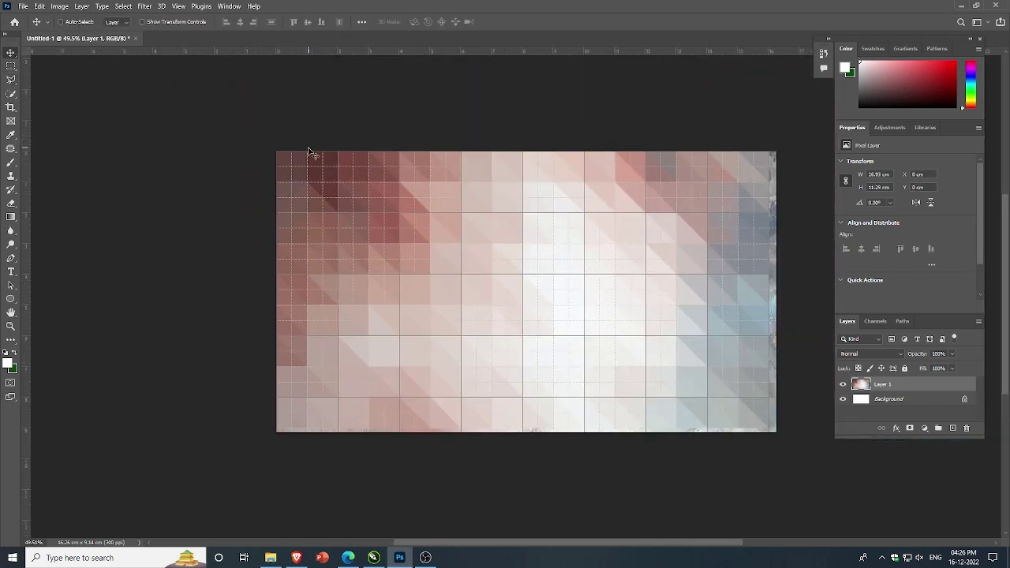
{"action": "scroll", "coordinate": [316, 198], "scroll_direction": "up", "scroll_amount": 3}
{"action": "scroll", "coordinate": [327, 334], "scroll_direction": "down", "scroll_amount": 3}
{"action": "scroll", "coordinate": [416, 393], "scroll_direction": "down", "scroll_amount": 1}
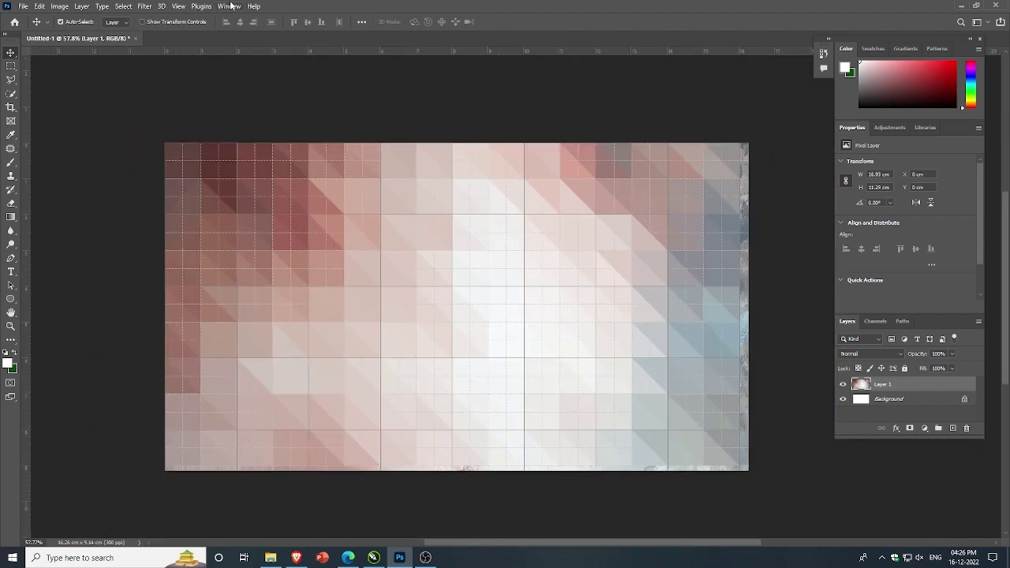
{"action": "key", "text": "c"}
{"action": "scroll", "coordinate": [458, 477], "scroll_direction": "up", "scroll_amount": 3}
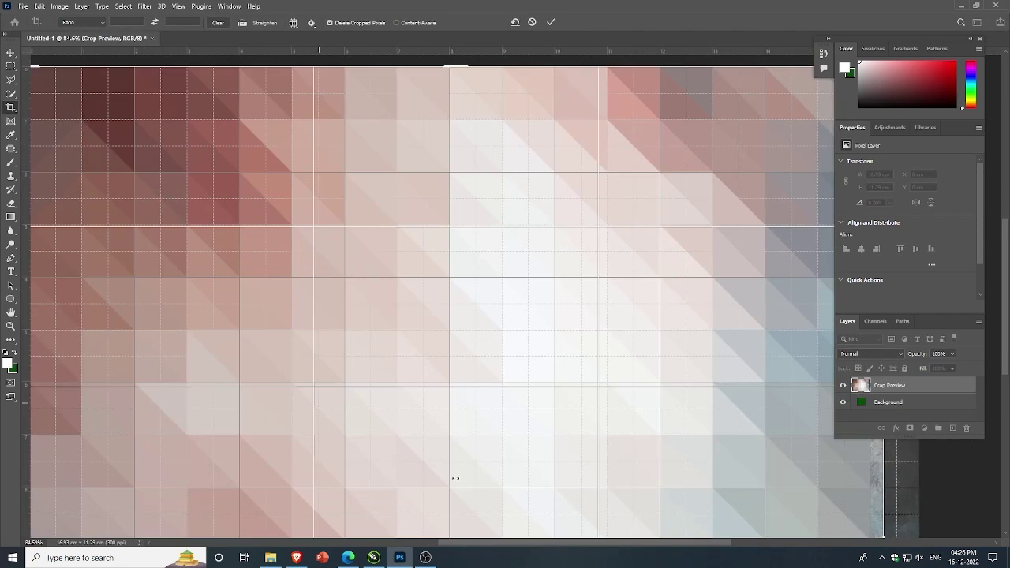
{"action": "scroll", "coordinate": [470, 362], "scroll_direction": "down", "scroll_amount": 3}
{"action": "scroll", "coordinate": [469, 479], "scroll_direction": "down", "scroll_amount": 2}
{"action": "left_click_drag", "start_coordinate": [751, 289], "coordinate": [758, 289]}
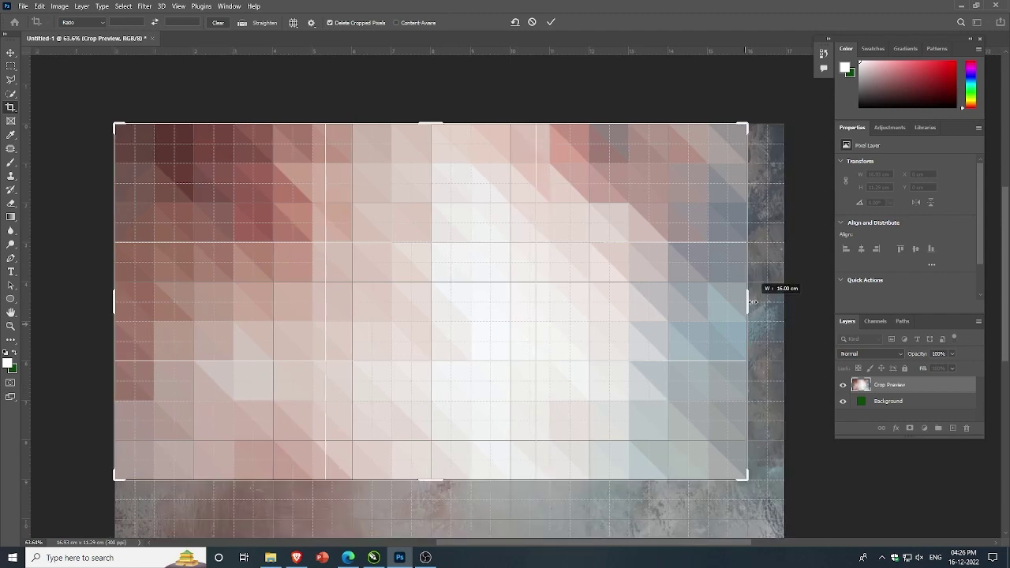
{"action": "key", "text": "Return"}
Step: Hide the grid overlay via View > Show > Grid
{"action": "left_click", "coordinate": [178, 5]}
{"action": "left_click", "coordinate": [213, 229]}
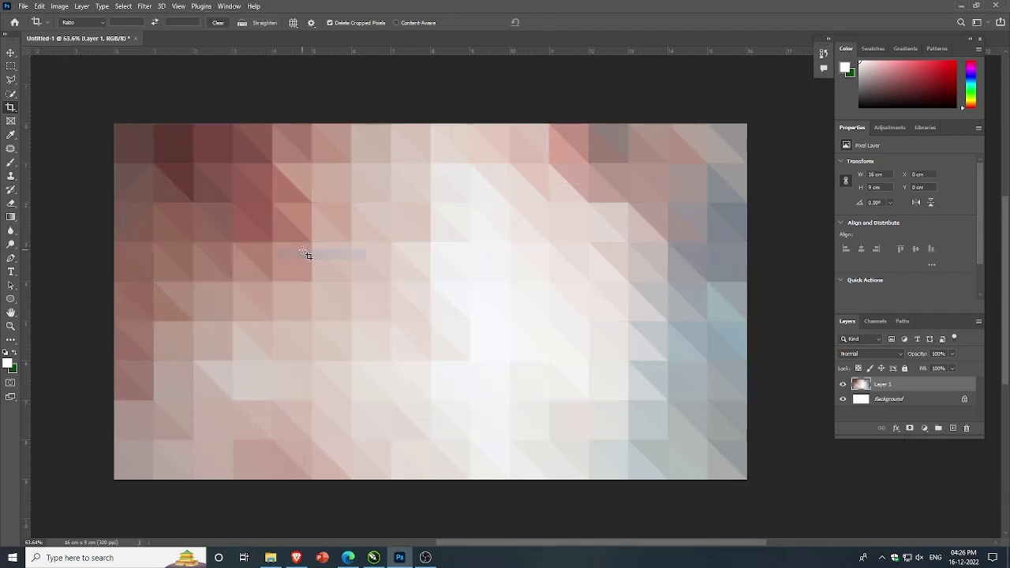
{"action": "scroll", "coordinate": [506, 186], "scroll_direction": "up", "scroll_amount": 2}
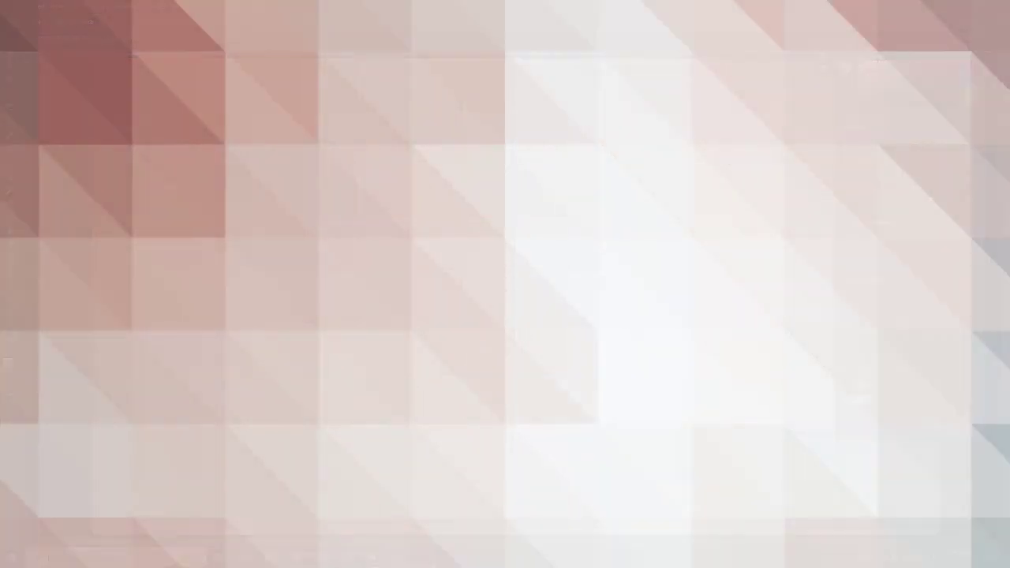